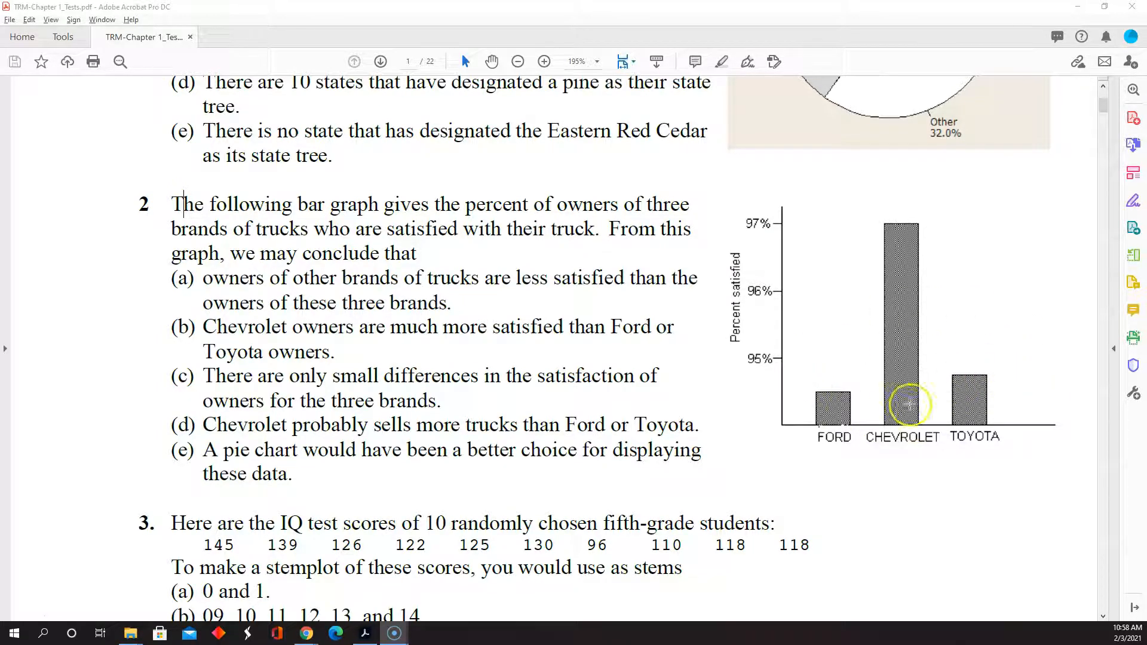
Step: Browse the Chapter 1 tests PDF to page 7 and examine question 1 about the favorite-subject pie chart
{"action": "scroll", "coordinate": [829, 349], "scroll_direction": "up", "scroll_amount": 5}
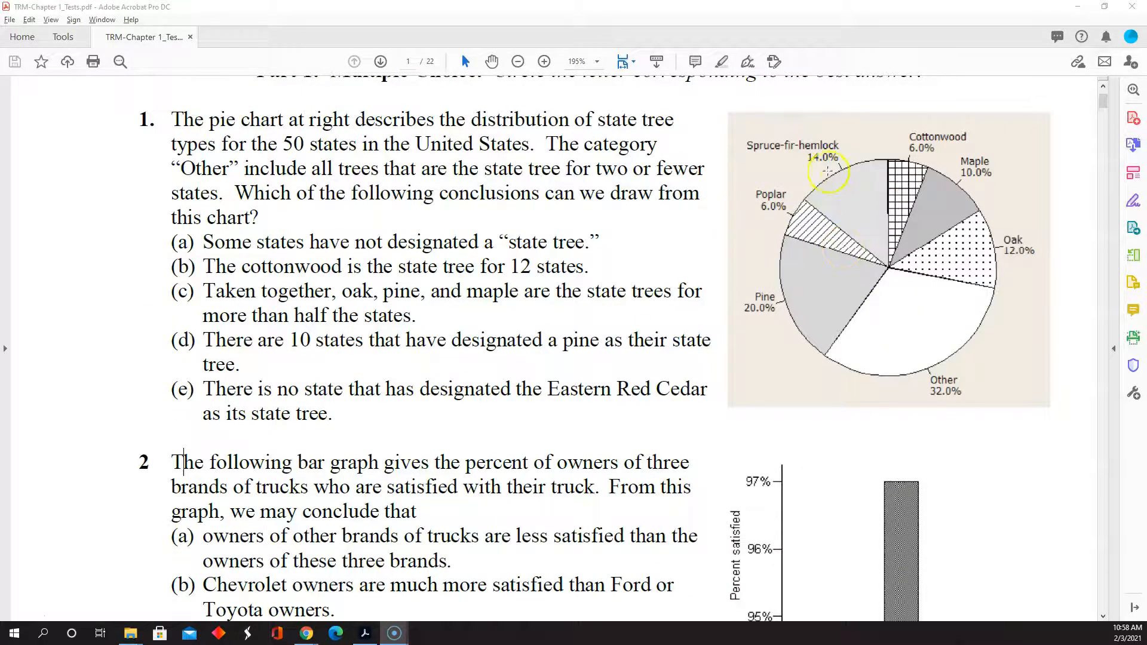
{"action": "left_click", "coordinate": [1103, 524]}
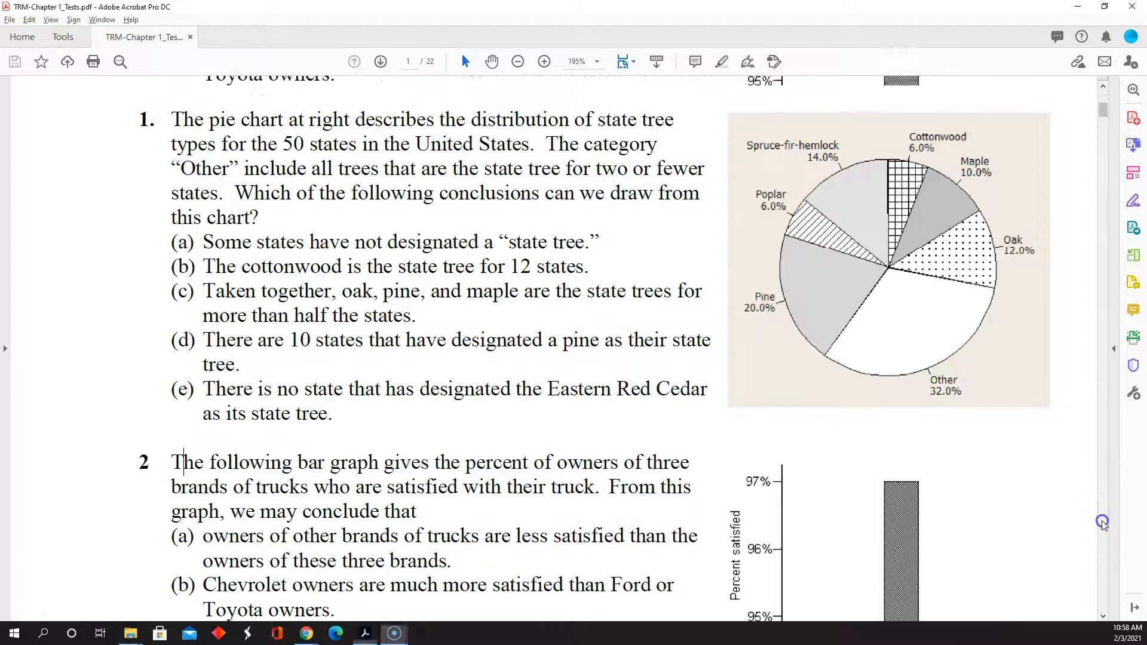
{"action": "left_click", "coordinate": [1104, 524]}
{"action": "left_click", "coordinate": [1104, 524]}
{"action": "left_click", "coordinate": [1104, 524]}
{"action": "left_click", "coordinate": [1105, 524]}
{"action": "left_click", "coordinate": [1105, 524]}
{"action": "left_click", "coordinate": [1106, 523]}
{"action": "left_click", "coordinate": [1105, 523]}
{"action": "left_click", "coordinate": [1105, 523]}
{"action": "left_click", "coordinate": [1106, 523]}
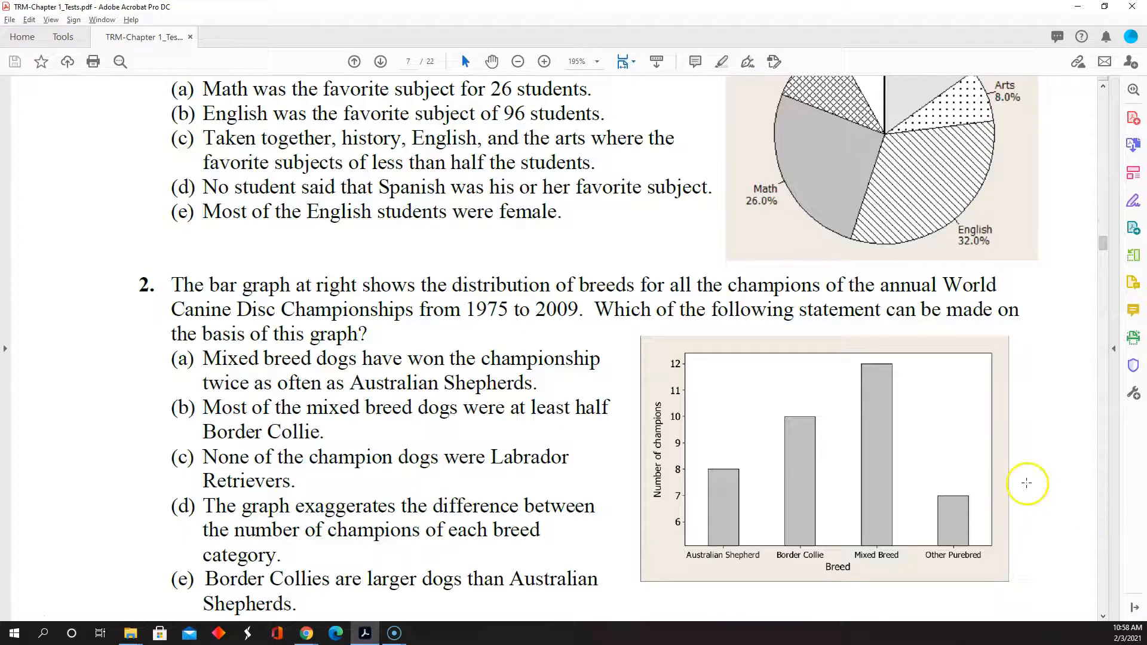
{"action": "scroll", "coordinate": [986, 456], "scroll_direction": "up", "scroll_amount": 3}
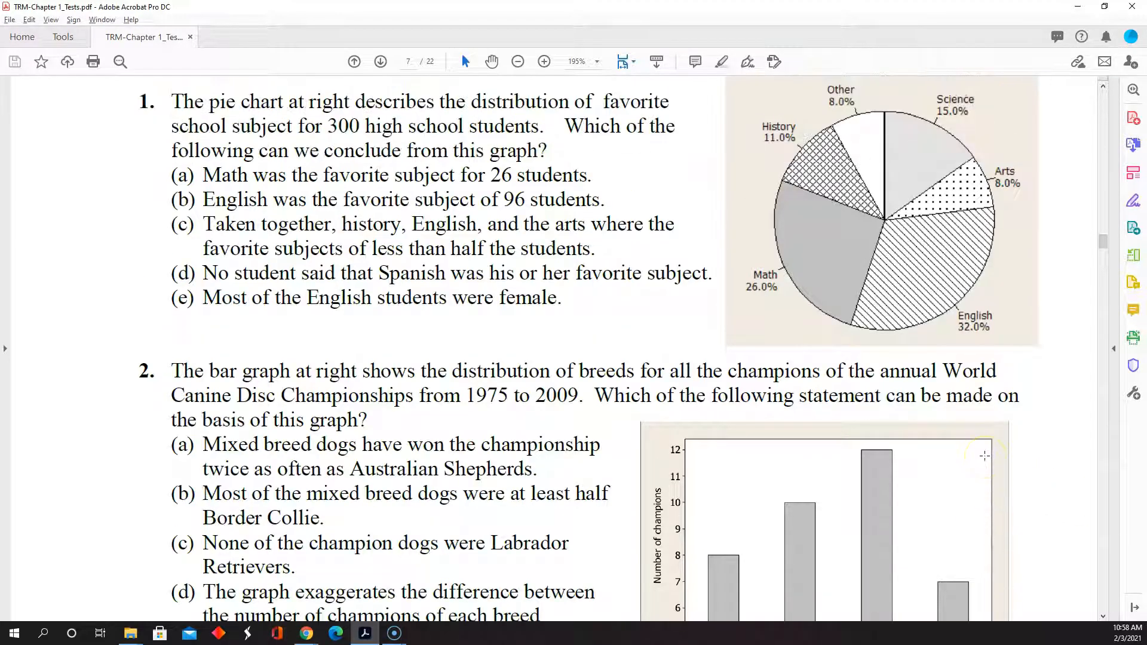
{"action": "scroll", "coordinate": [985, 456], "scroll_direction": "up", "scroll_amount": 1}
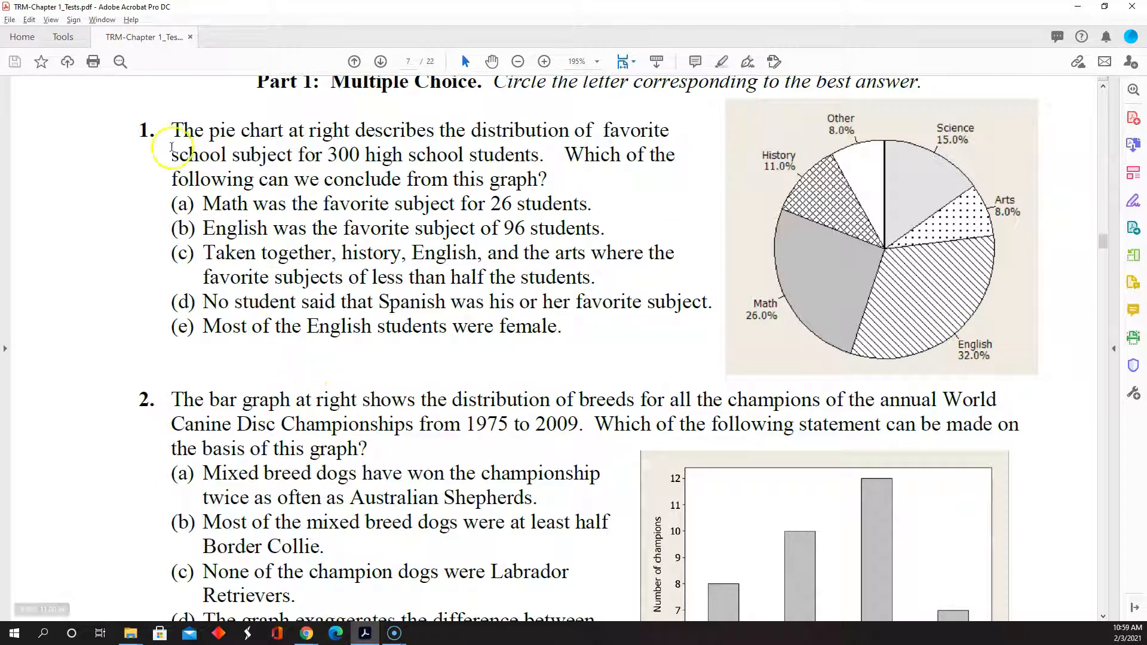
{"action": "scroll", "coordinate": [343, 156], "scroll_direction": "up", "scroll_amount": 2}
{"action": "scroll", "coordinate": [343, 157], "scroll_direction": "down", "scroll_amount": 1}
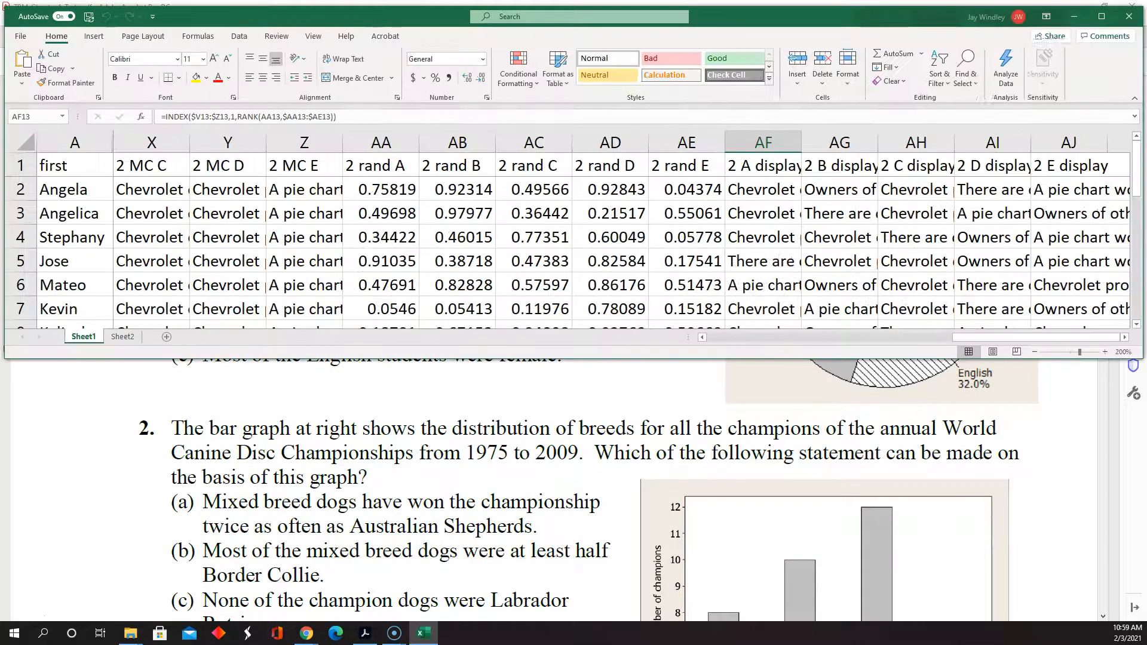
Step: In the Excel workbook, move the window below the PDF question and enter the header "3 n" in AK1
{"action": "left_click_drag", "start_coordinate": [757, 23], "coordinate": [756, 276]}
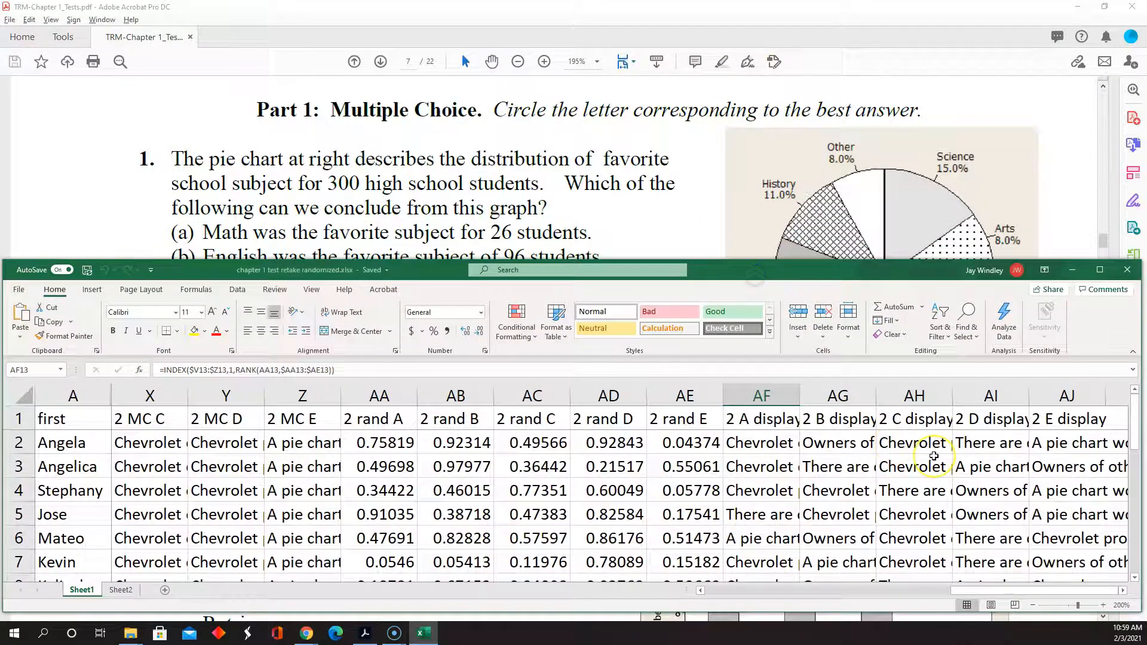
{"action": "key", "text": "Down"}
{"action": "key", "text": "Up"}
{"action": "key", "text": "Up"}
{"action": "key", "text": "Up"}
{"action": "key", "text": "Up"}
{"action": "key", "text": "Up"}
{"action": "key", "text": "Up"}
{"action": "key", "text": "Up"}
{"action": "key", "text": "Up"}
{"action": "key", "text": "Up"}
{"action": "key", "text": "Up"}
{"action": "key", "text": "Up"}
{"action": "key", "text": "Up"}
{"action": "key", "text": "Up"}
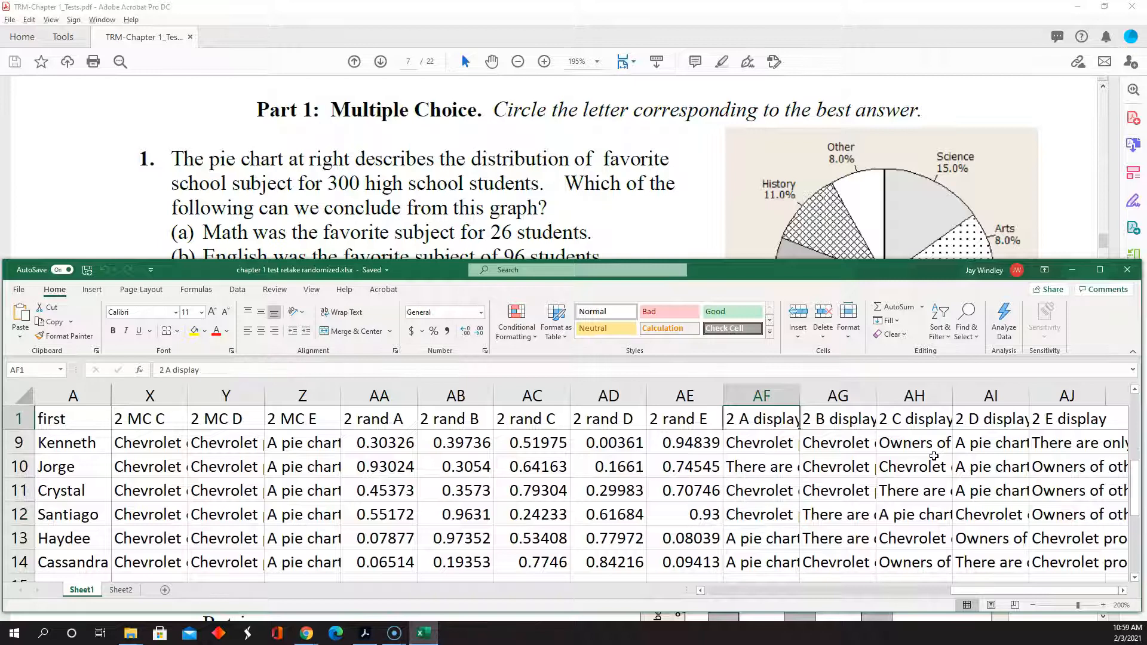
{"action": "key", "text": "Right"}
{"action": "key", "text": "Right"}
{"action": "key", "text": "Right"}
{"action": "key", "text": "Right"}
{"action": "key", "text": "Right"}
{"action": "key", "text": "Right"}
{"action": "key", "text": "Right"}
{"action": "key", "text": "Right"}
{"action": "key", "text": "Right"}
{"action": "key", "text": "Right"}
{"action": "key", "text": "Right"}
{"action": "key", "text": "Right"}
{"action": "key", "text": "Right"}
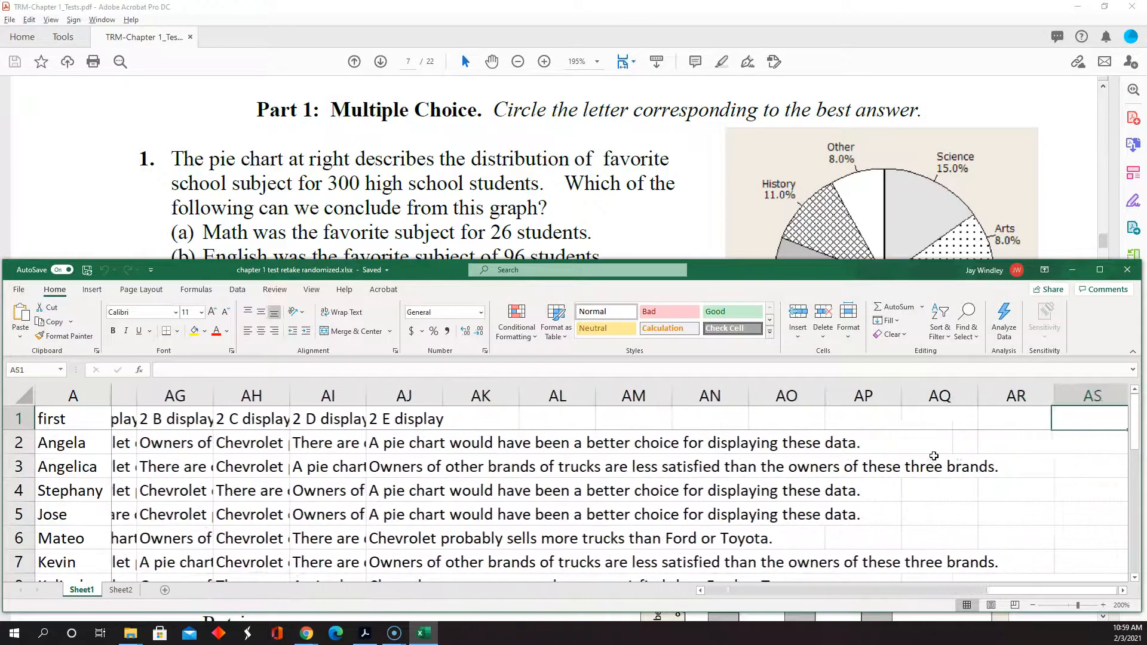
{"action": "key", "text": "Left"}
{"action": "key", "text": "Left"}
{"action": "key", "text": "Left"}
{"action": "key", "text": "Left"}
{"action": "key", "text": "Left"}
{"action": "key", "text": "Left"}
{"action": "key", "text": "Left"}
{"action": "key", "text": "Left"}
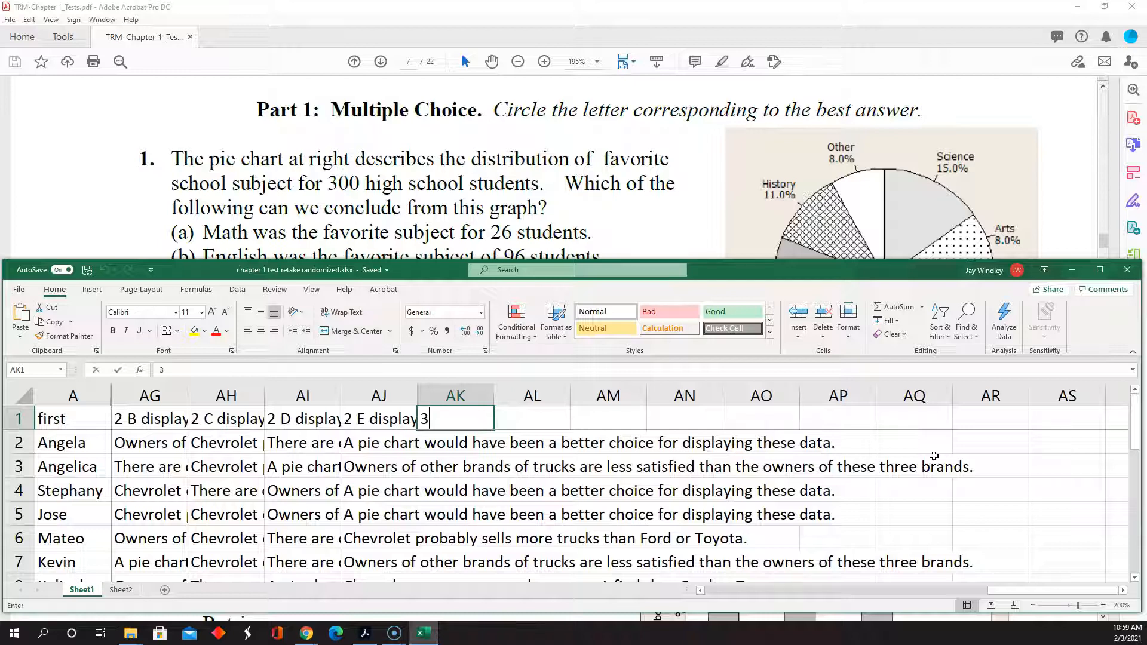
{"action": "type", "text": "3 n"}
{"action": "key", "text": "Return"}
Step: Enter the formula =RANDBETWEEN(2,9)*100 in AK2 under the "3 n" header
{"action": "type", "text": "="}
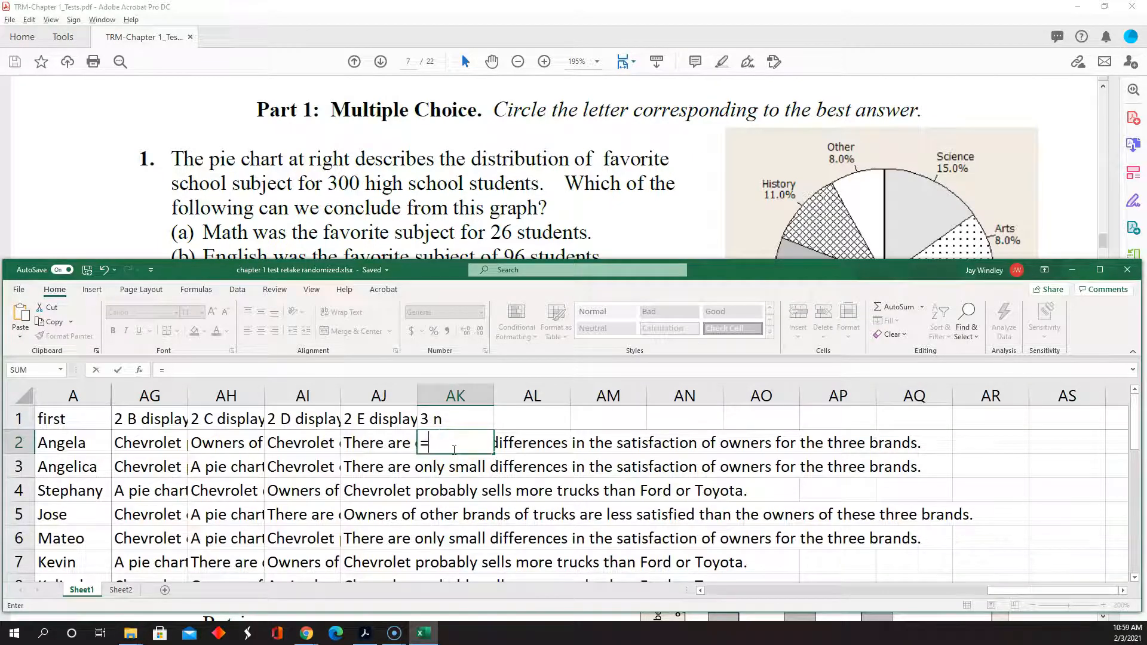
{"action": "type", "text": "randbetween"}
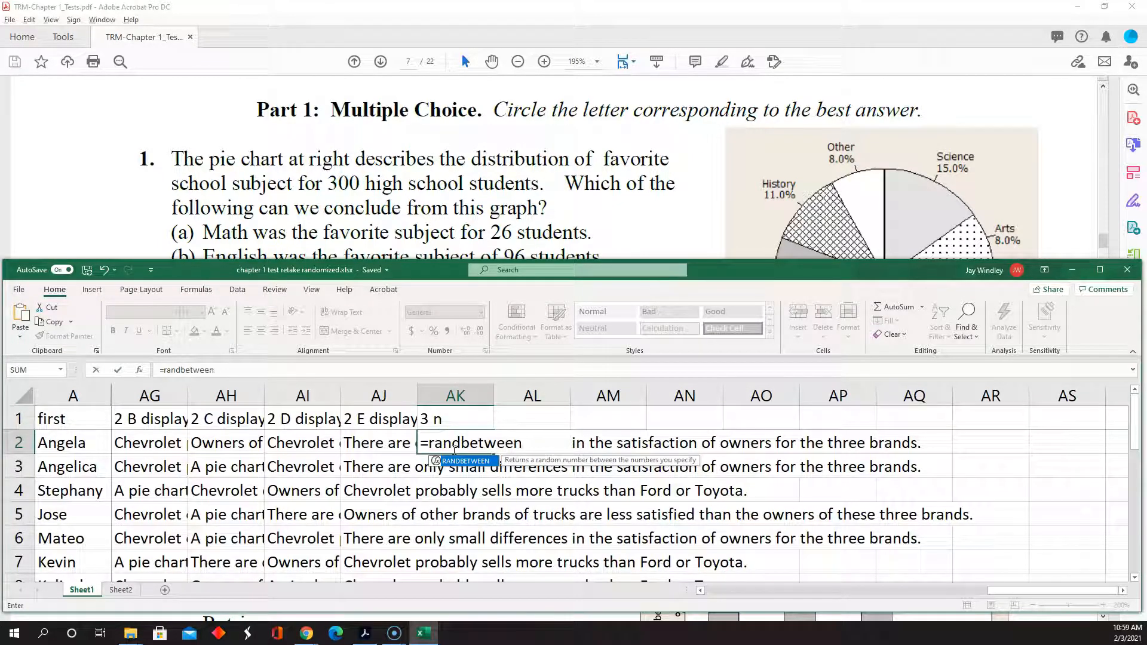
{"action": "type", "text": "(2,"}
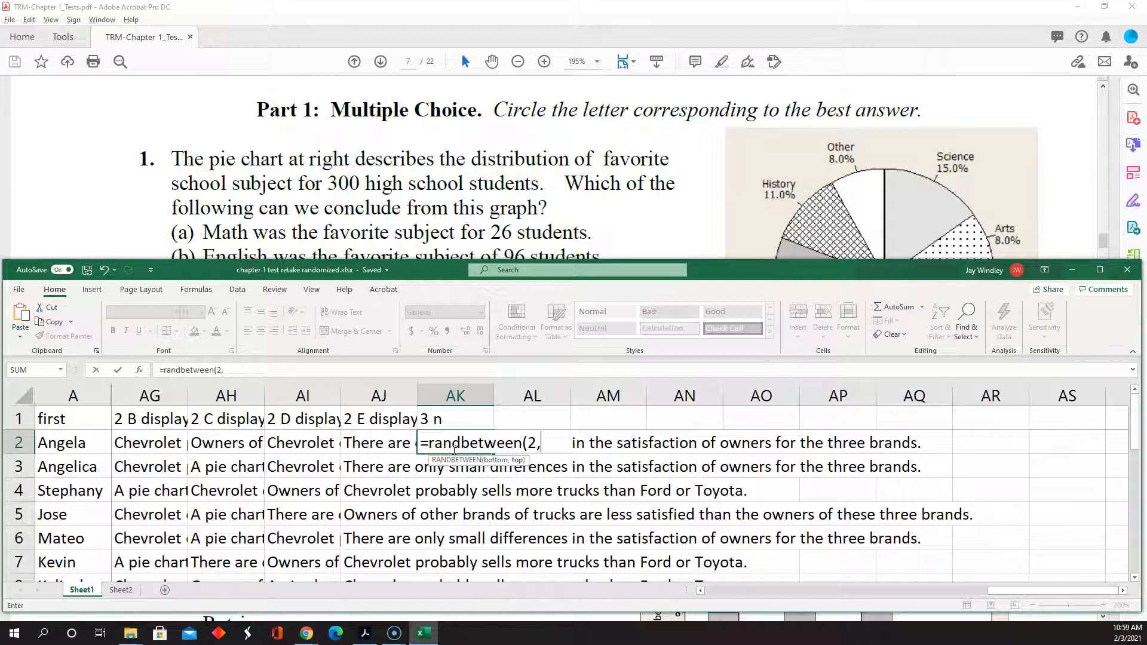
{"action": "type", "text": "9)*100"}
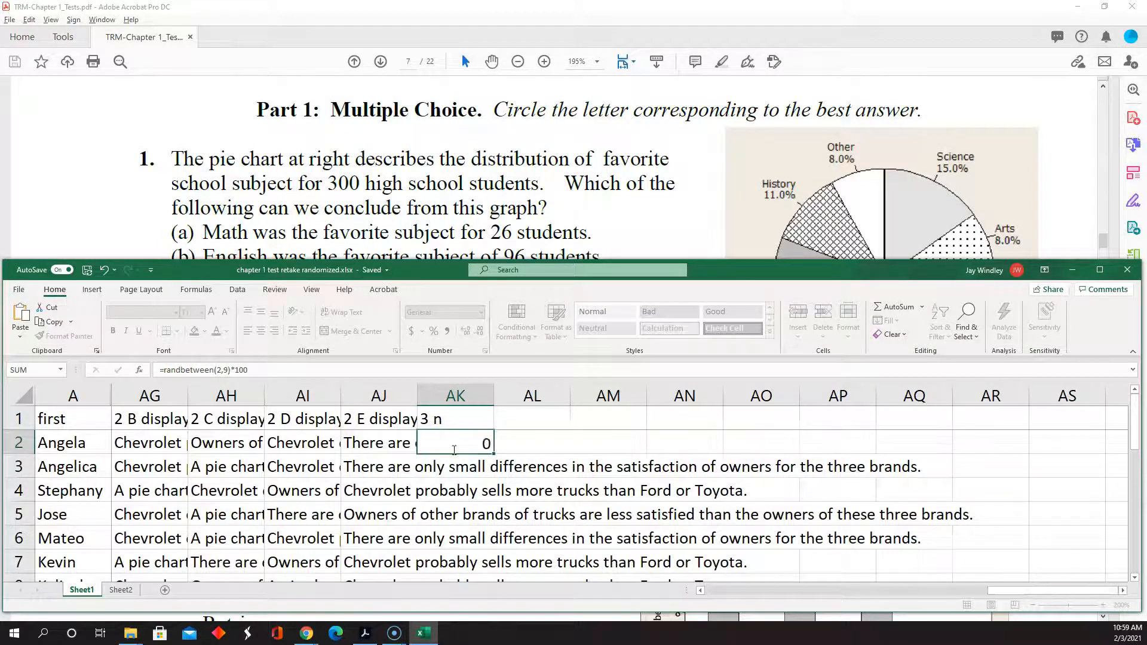
{"action": "key", "text": "ctrl+Return"}
Step: Copy the AK2 formula down column AK through the last student row, row 14
{"action": "key", "text": "ctrl+c"}
{"action": "key", "text": "shift+Down"}
{"action": "key", "text": "shift+Down"}
{"action": "key", "text": "shift+Down"}
{"action": "key", "text": "shift+Down"}
{"action": "key", "text": "shift+Down"}
{"action": "key", "text": "shift+Down"}
{"action": "key", "text": "shift+Down"}
{"action": "key", "text": "shift+Down"}
{"action": "key", "text": "shift+Down"}
{"action": "key", "text": "shift+Down"}
{"action": "key", "text": "shift+Down"}
{"action": "key", "text": "shift+Down"}
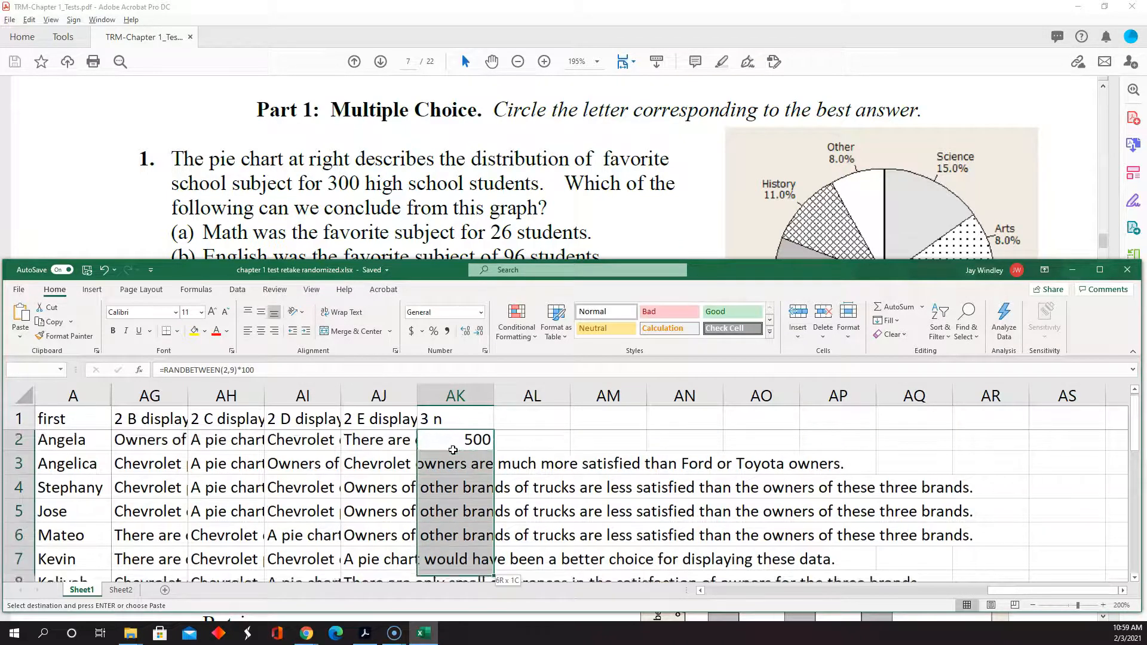
{"action": "scroll", "coordinate": [453, 450], "scroll_direction": "down", "scroll_amount": 1}
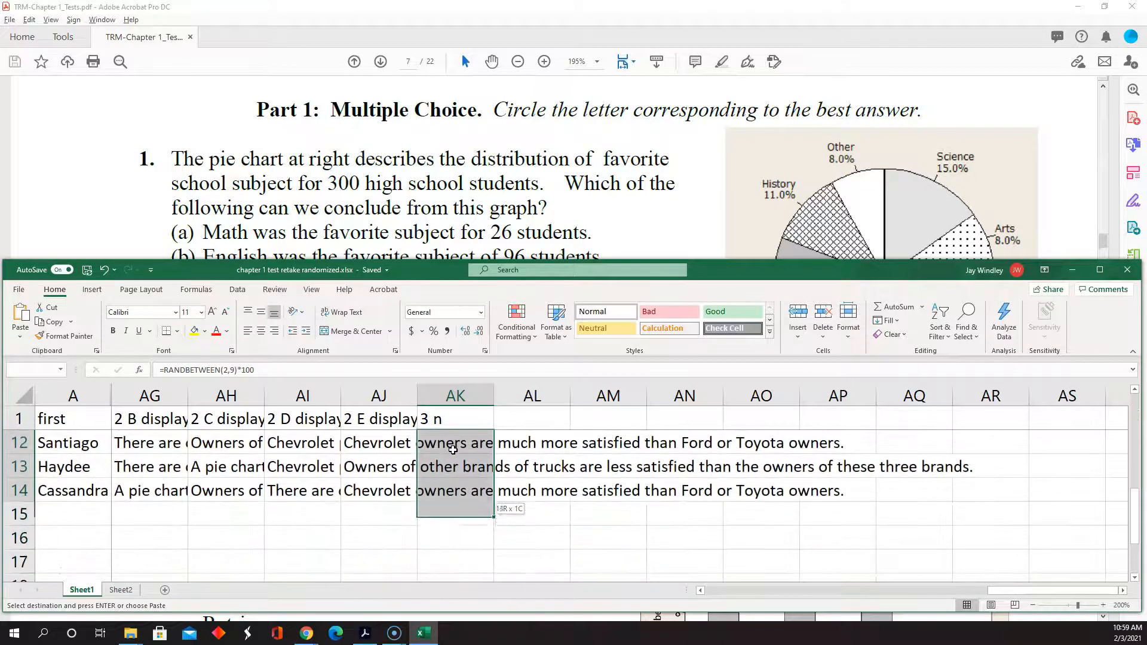
{"action": "key", "text": "ctrl+v"}
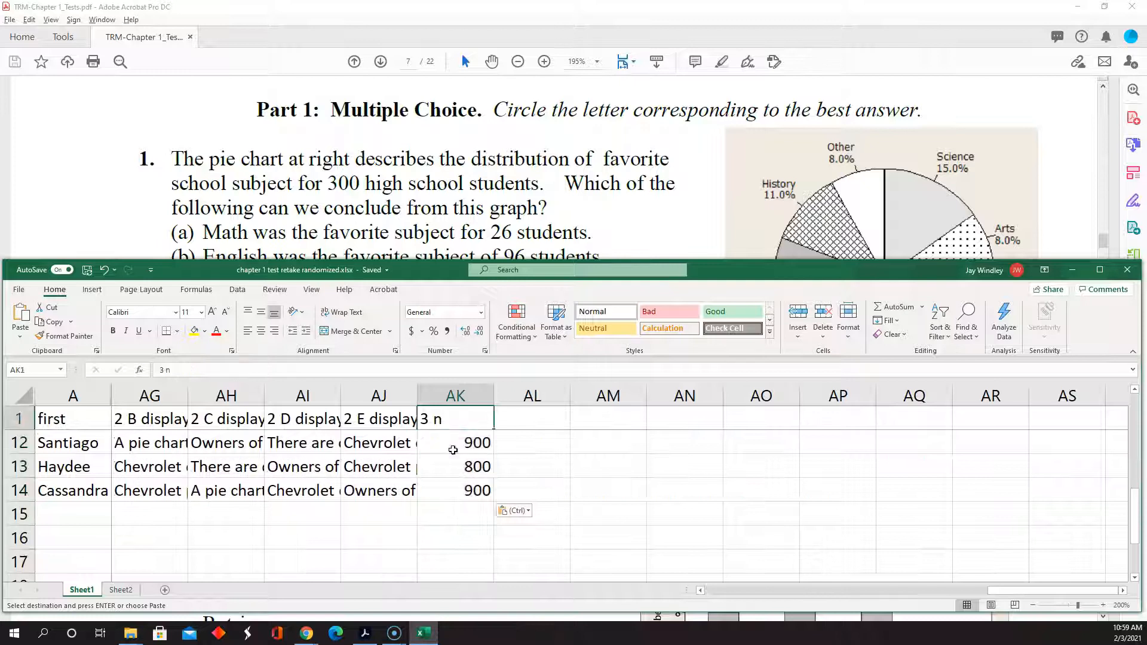
{"action": "scroll", "coordinate": [452, 449], "scroll_direction": "up", "scroll_amount": 3}
{"action": "key", "text": "Up"}
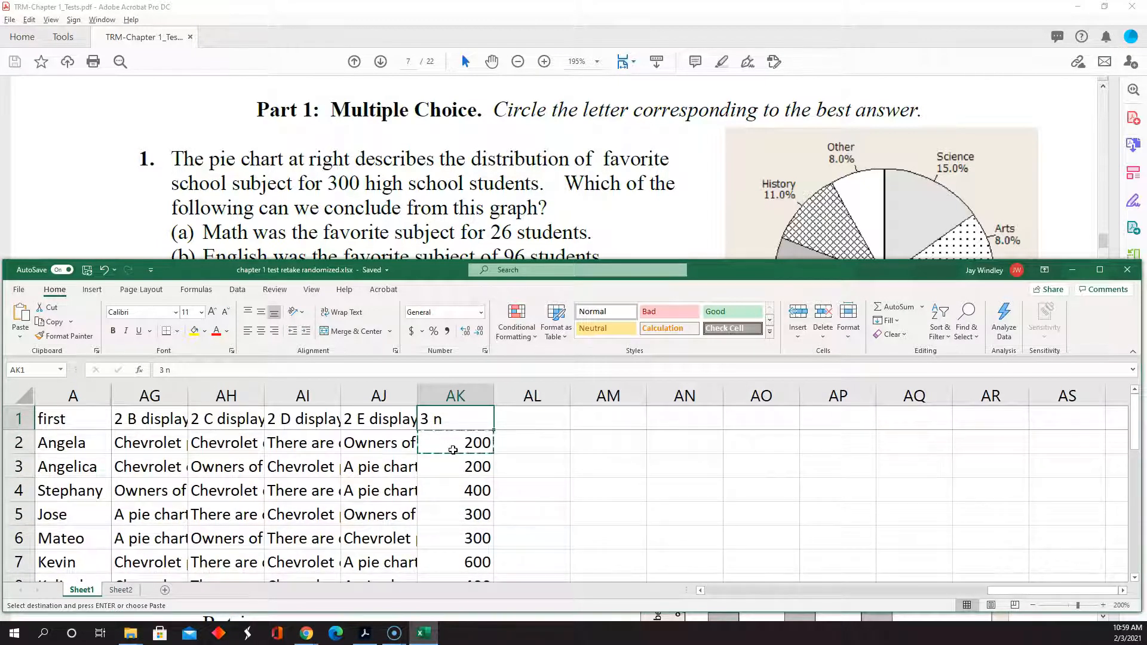
Step: Switch to the PDF in Adobe Acrobat and highlight the text of answer choice (b) in question 1
{"action": "key", "text": "Right"}
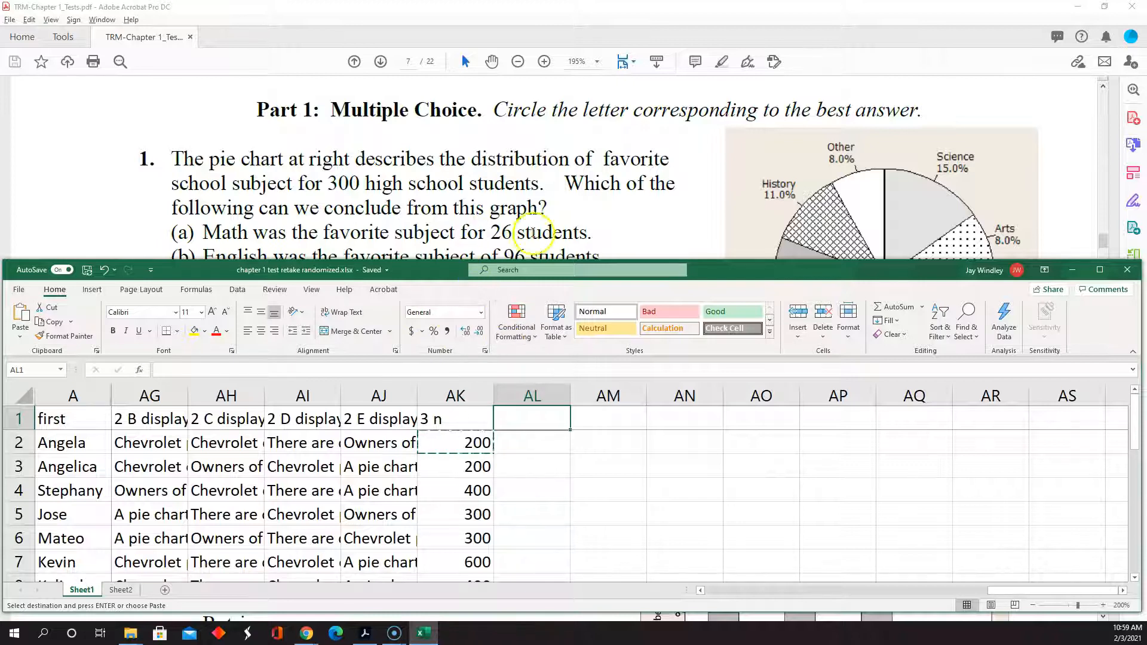
{"action": "scroll", "coordinate": [605, 209], "scroll_direction": "down", "scroll_amount": 1}
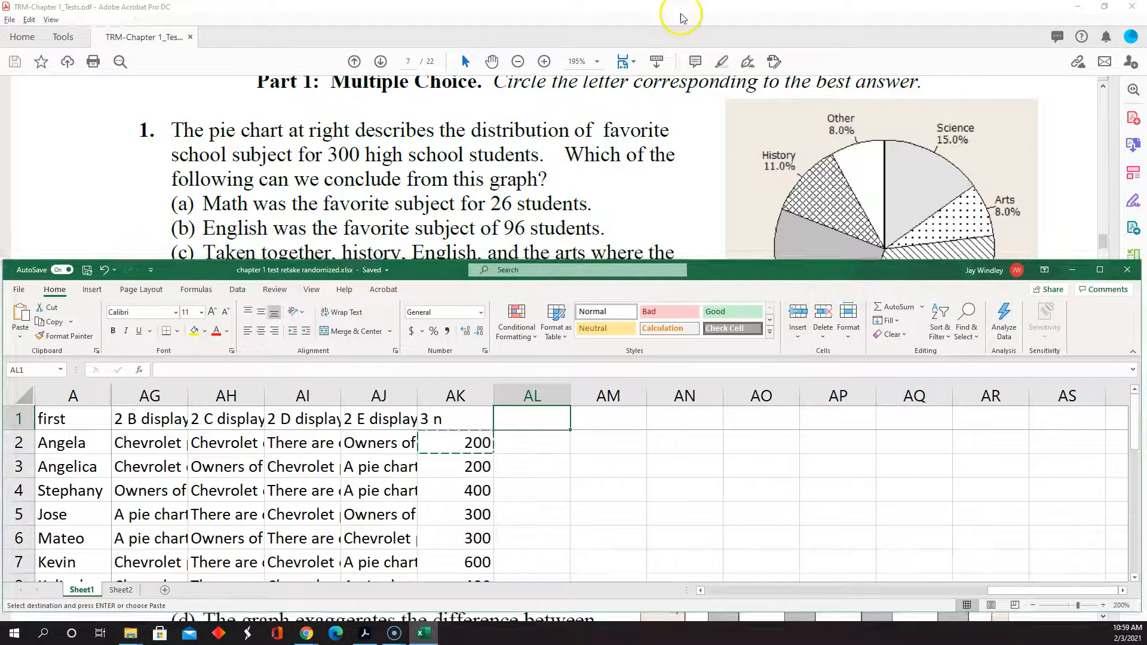
{"action": "left_click", "coordinate": [683, 18]}
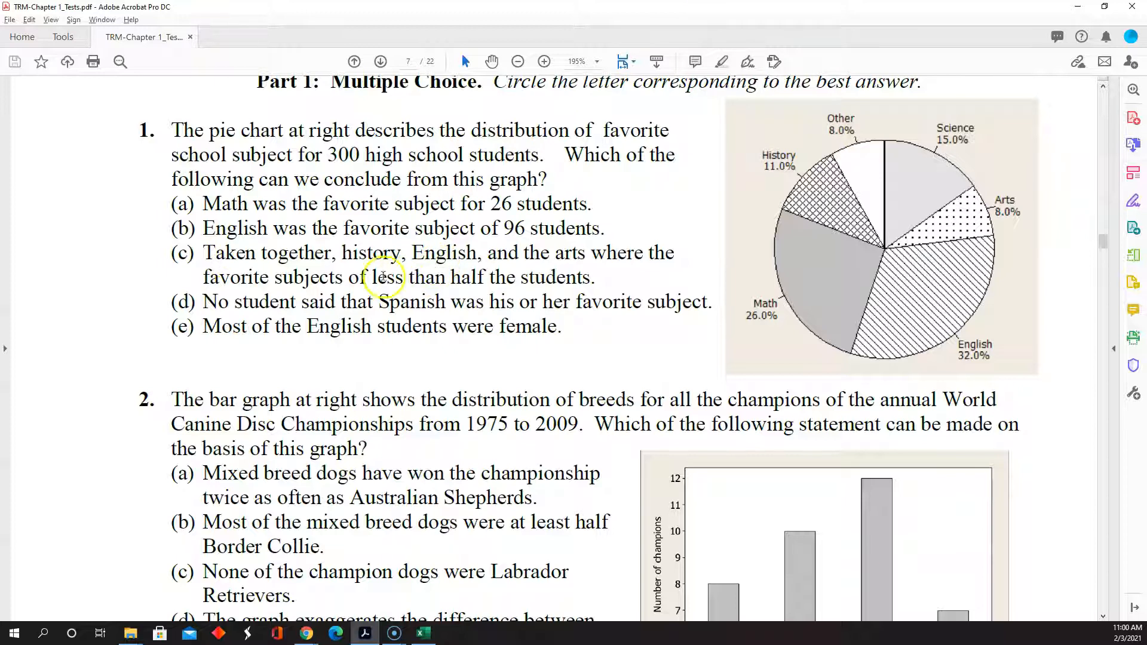
{"action": "left_click_drag", "start_coordinate": [200, 228], "coordinate": [588, 228]}
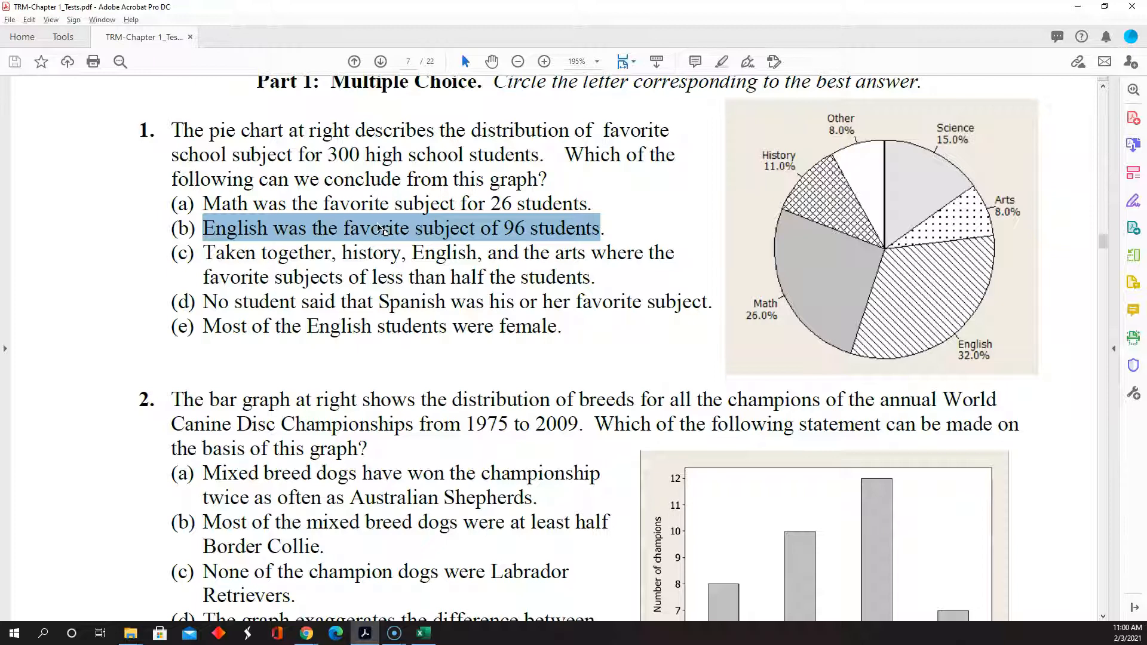
Step: Switch back to Excel and enter =RANDBETWEEN(0,3) in AL2 under the "3 rand sub" header
{"action": "key", "text": "alt+Tab"}
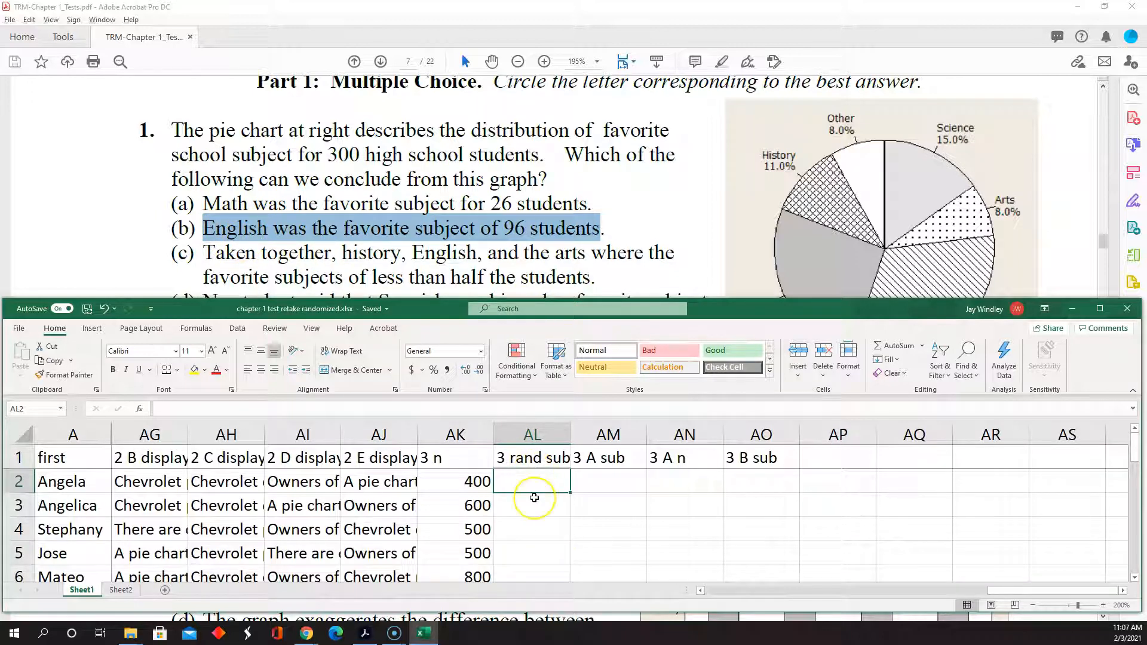
{"action": "type", "text": "=randb"}
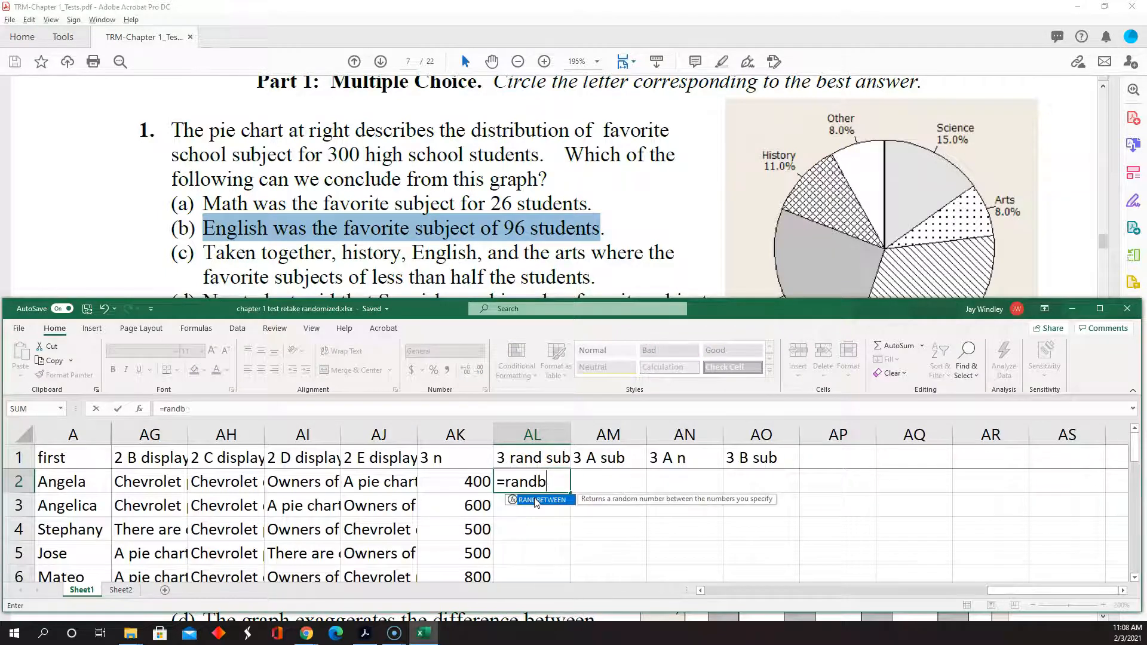
{"action": "type", "text": "etween(0,"}
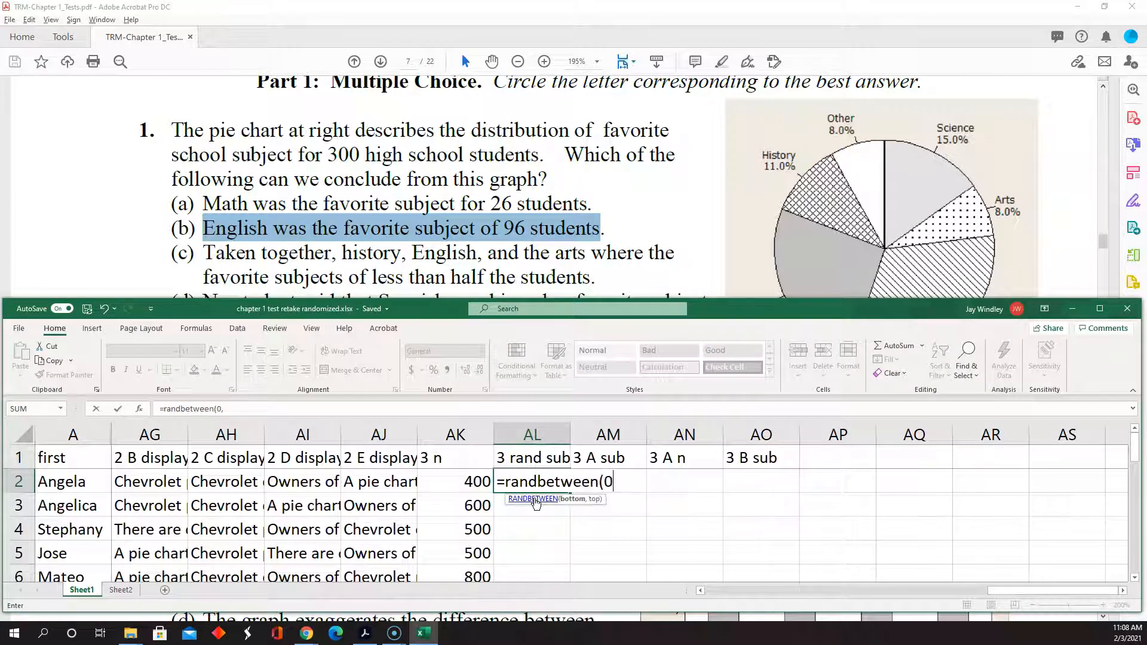
{"action": "type", "text": "3)"}
{"action": "key", "text": "Return"}
Step: Recalculate the sheet several times to check the random subject number in AL2
{"action": "key", "text": "F9"}
{"action": "key", "text": "F9"}
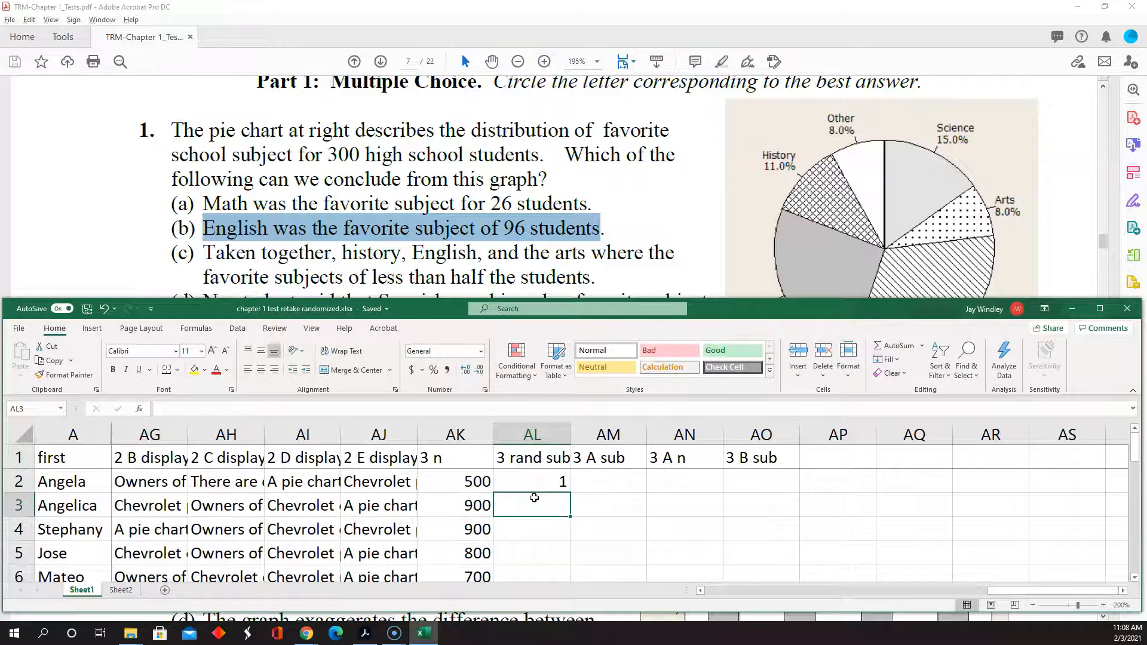
{"action": "key", "text": "F9"}
{"action": "key", "text": "F9"}
{"action": "key", "text": "F9"}
{"action": "key", "text": "F9"}
{"action": "key", "text": "F9"}
Step: Enter =SWITCH(AL2,0,"English",1,"Math",2,"History",3,"Science") in AM2 under the "3 A sub" header
{"action": "key", "text": "Up"}
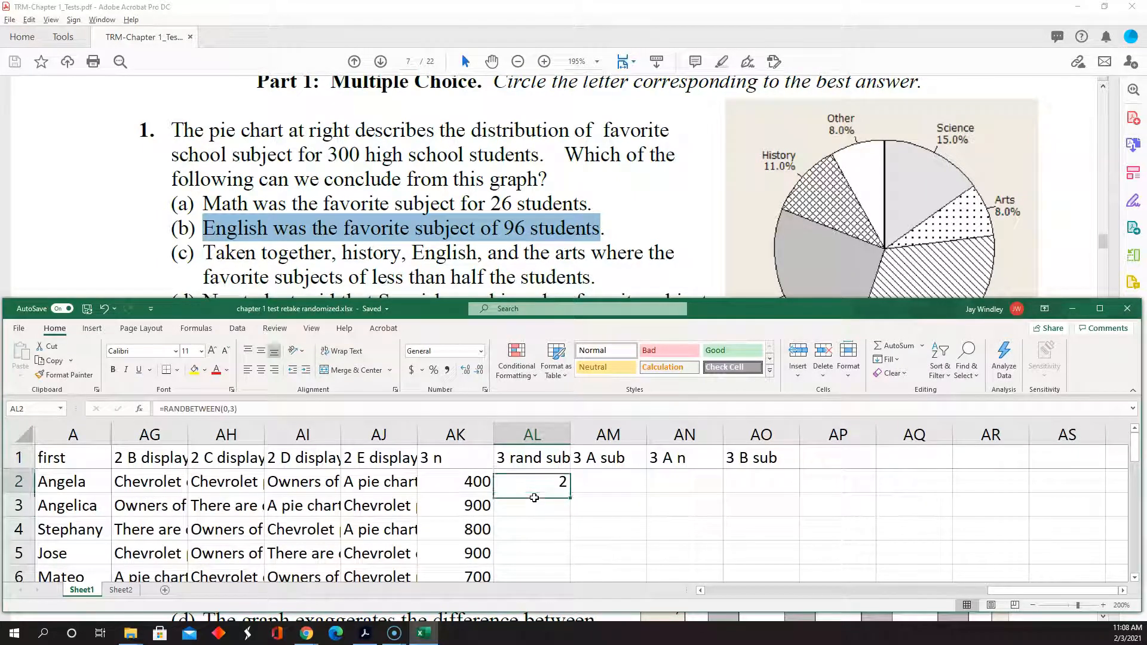
{"action": "key", "text": "Right"}
{"action": "type", "text": "="}
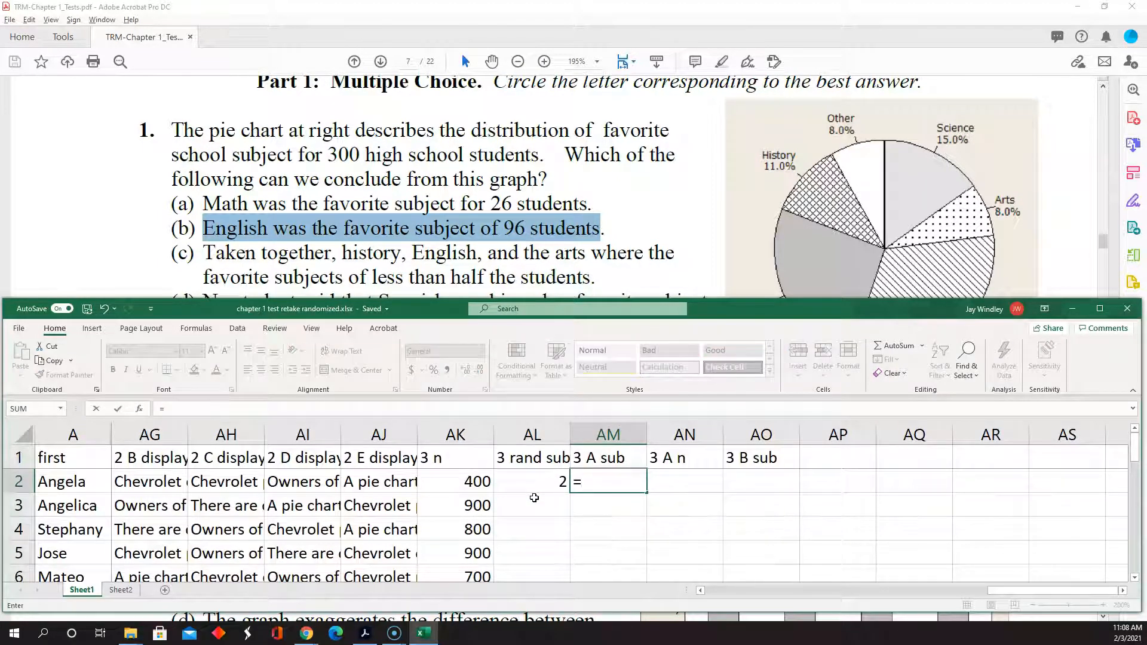
{"action": "type", "text": "switch("}
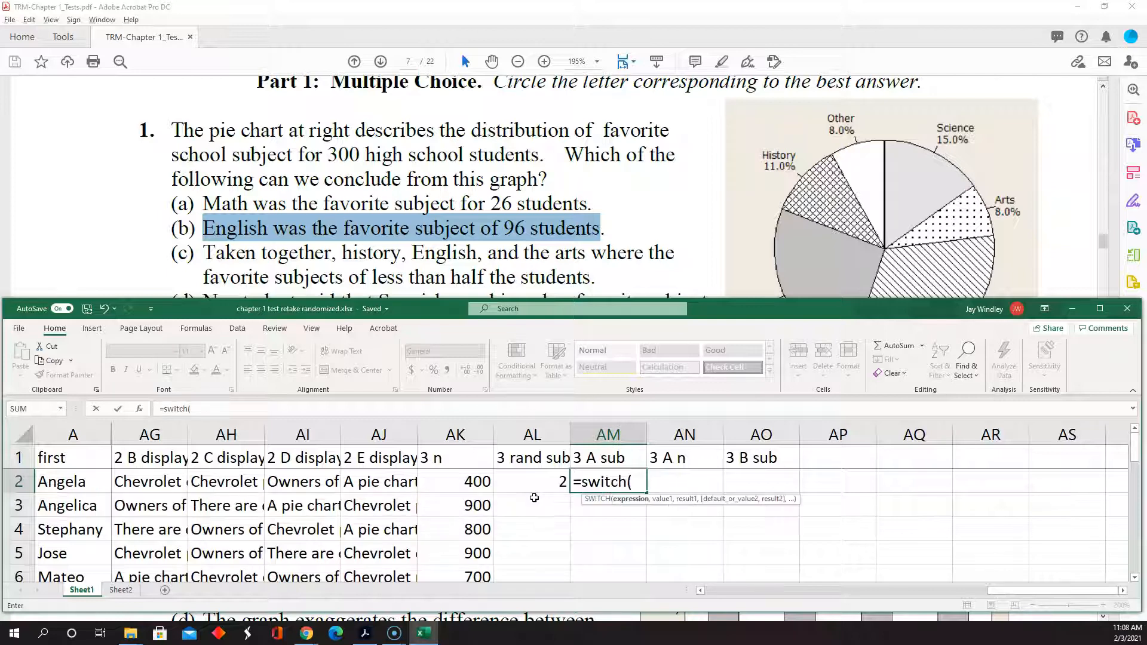
{"action": "type", "text": "al2,0"}
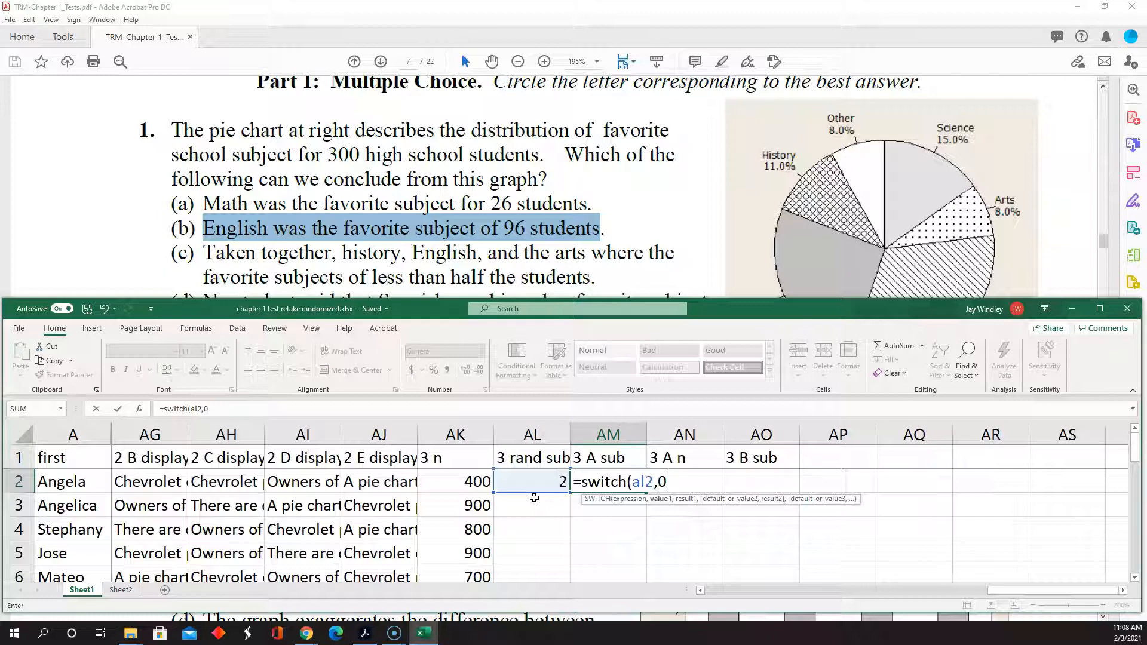
{"action": "type", "text": ",\"Engl"}
{"action": "key", "text": "BackSpace"}
{"action": "type", "text": "gnli"}
{"action": "key", "text": "BackSpace"}
{"action": "key", "text": "BackSpace"}
{"action": "key", "text": "BackSpace"}
{"action": "key", "text": "BackSpace"}
{"action": "type", "text": "nglish\",1,\"Math\",2,\"His"}
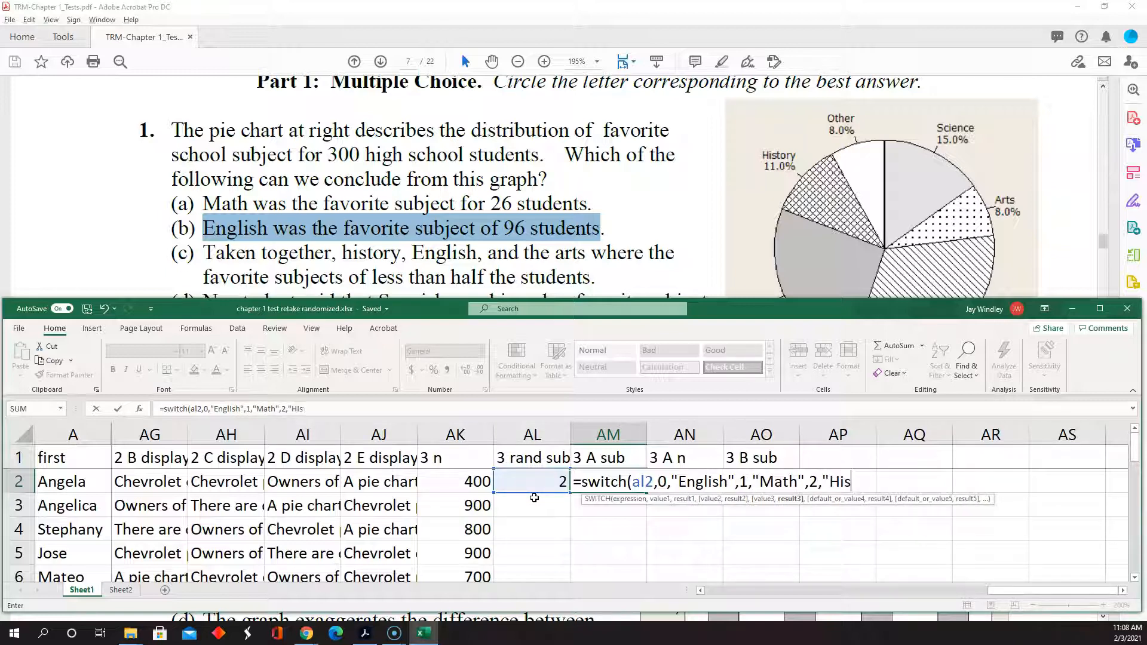
{"action": "type", "text": "tory\",3,"}
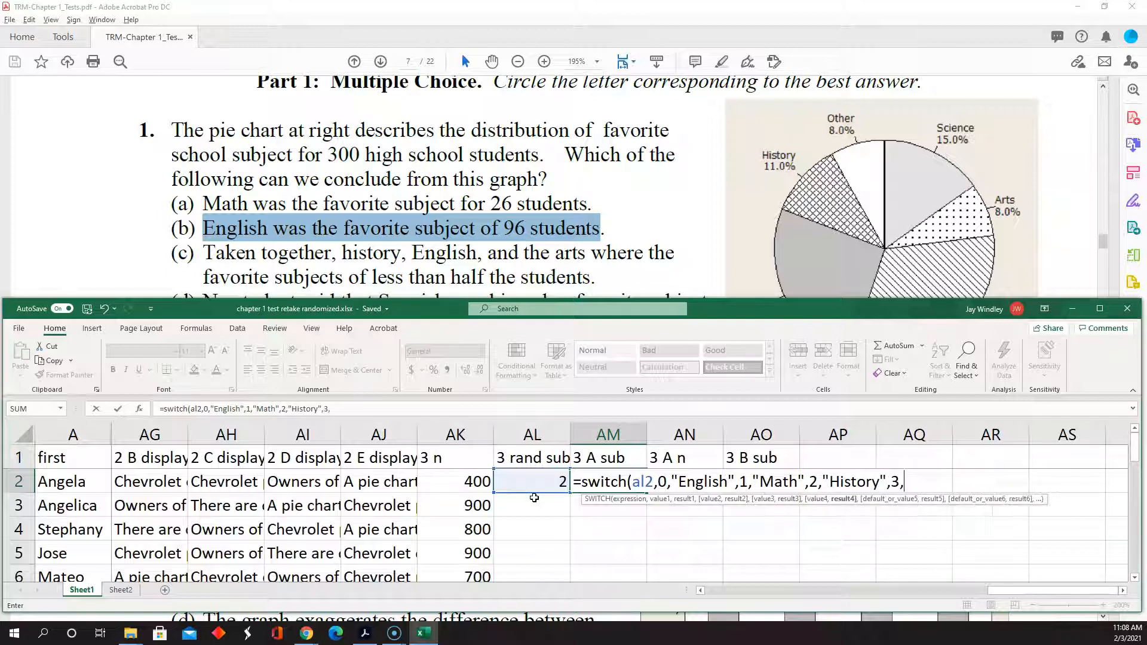
{"action": "type", "text": "\"Science)"}
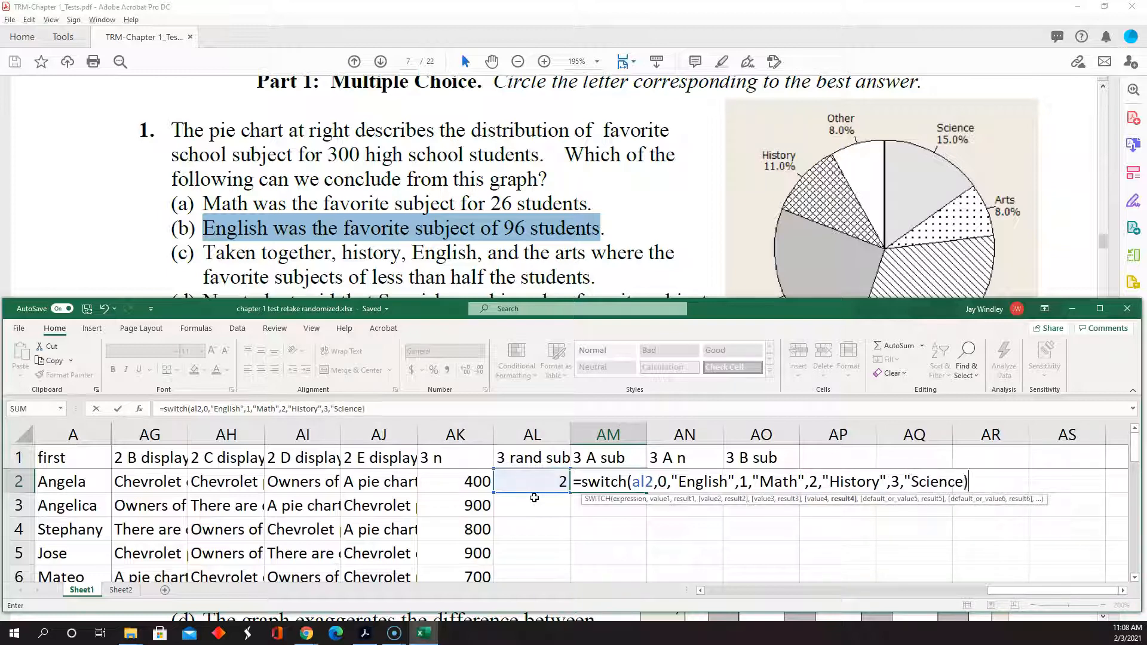
{"action": "type", "text": "\""}
{"action": "key", "text": "Return"}
Step: Recalculate the sheet repeatedly to check that the subject in AM2 matches the random number in AL2
{"action": "key", "text": "F9"}
{"action": "key", "text": "F9"}
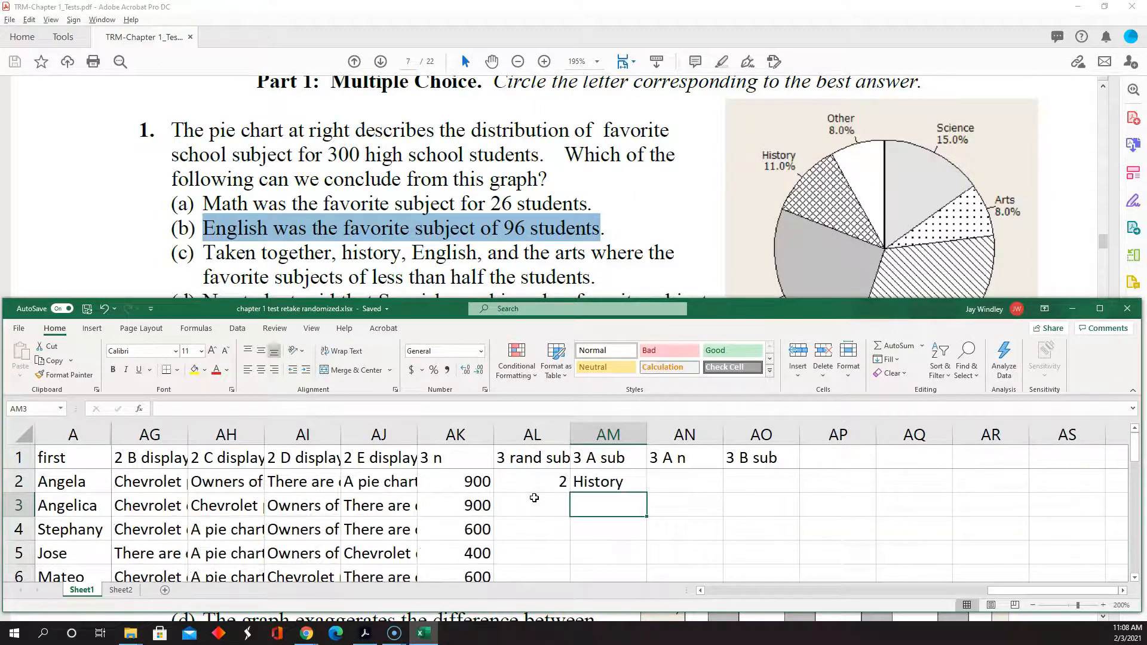
{"action": "key", "text": "F9"}
{"action": "key", "text": "F9"}
{"action": "key", "text": "F9"}
{"action": "key", "text": "F9"}
{"action": "key", "text": "F9"}
{"action": "key", "text": "F9"}
{"action": "key", "text": "F9"}
{"action": "key", "text": "F9"}
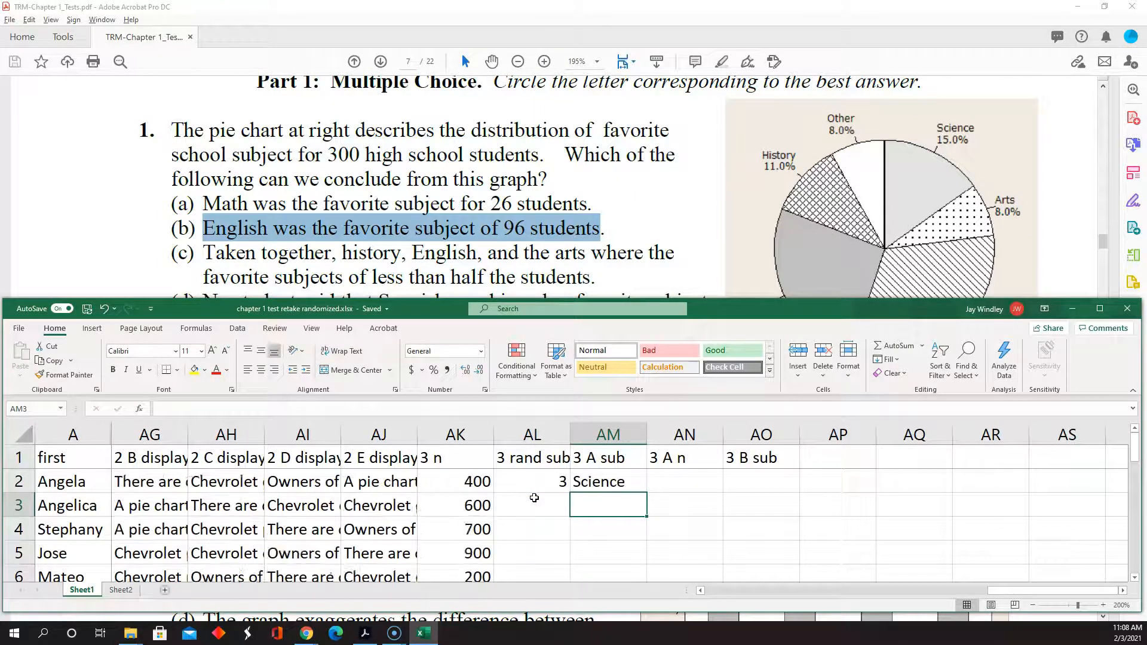
Step: Recalculate the sheet a few more times to compare the subject in AM2 with the random number in AL2
{"action": "key", "text": "F9"}
{"action": "key", "text": "F9"}
{"action": "key", "text": "F9"}
{"action": "key", "text": "F9"}
{"action": "key", "text": "F9"}
Step: Enter =SWITCH(AL2,0,0.32*AK2,1,0.26*AK2,2,0.11*AK2,3,0.15*AK2) in AN2 under the "3 A n" header
{"action": "key", "text": "Up"}
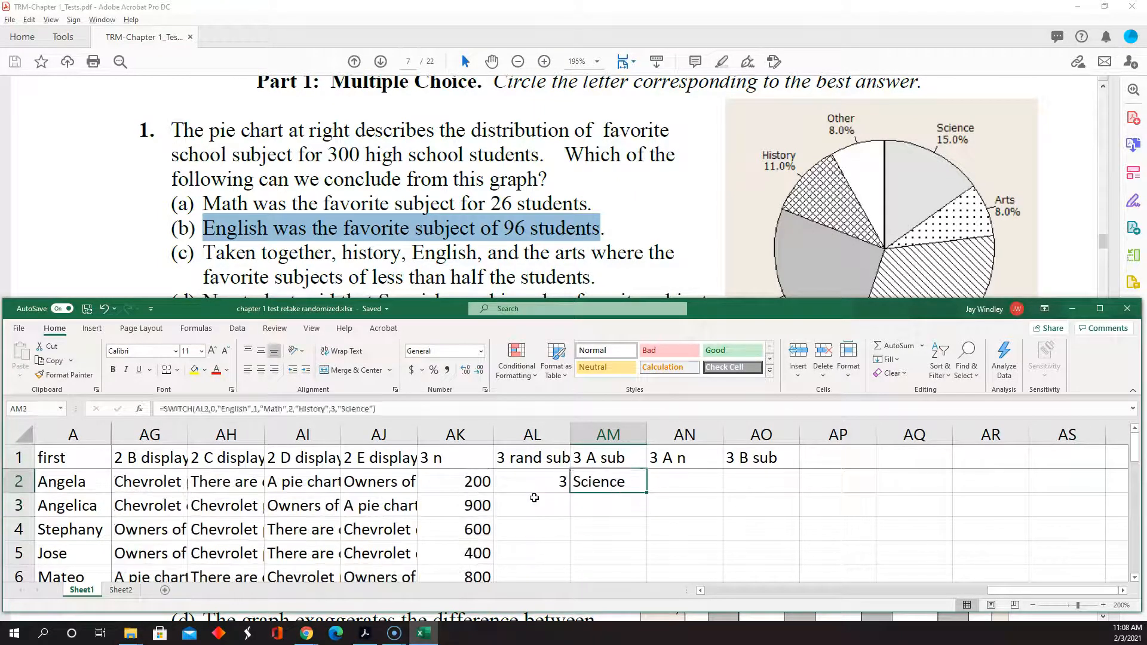
{"action": "key", "text": "Right"}
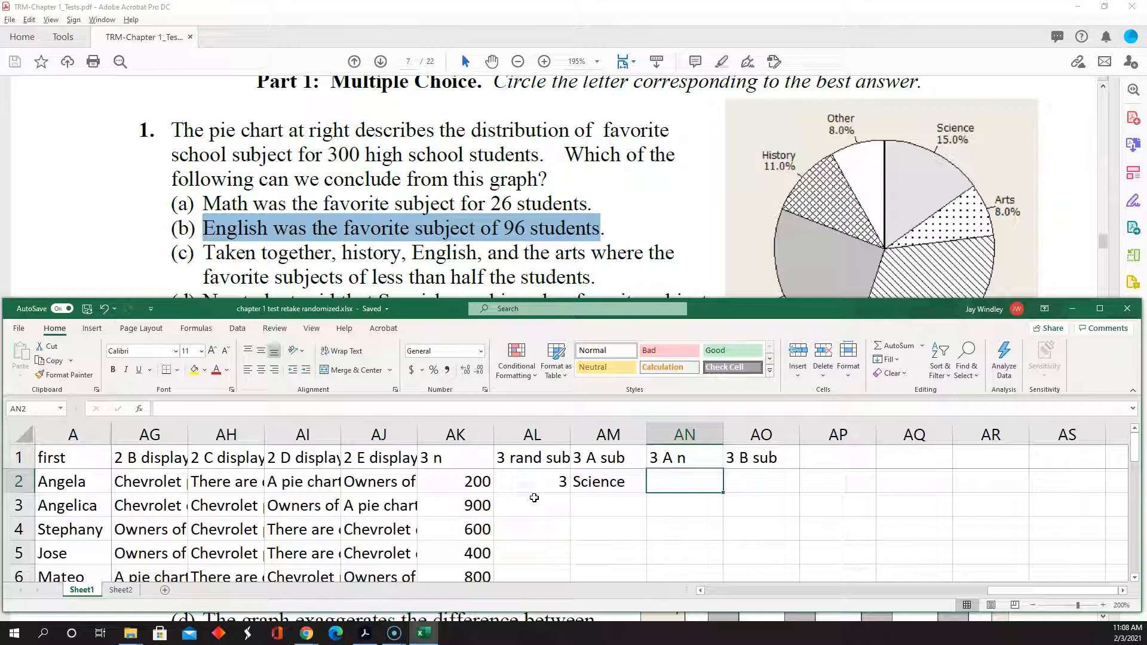
{"action": "type", "text": "=switch("}
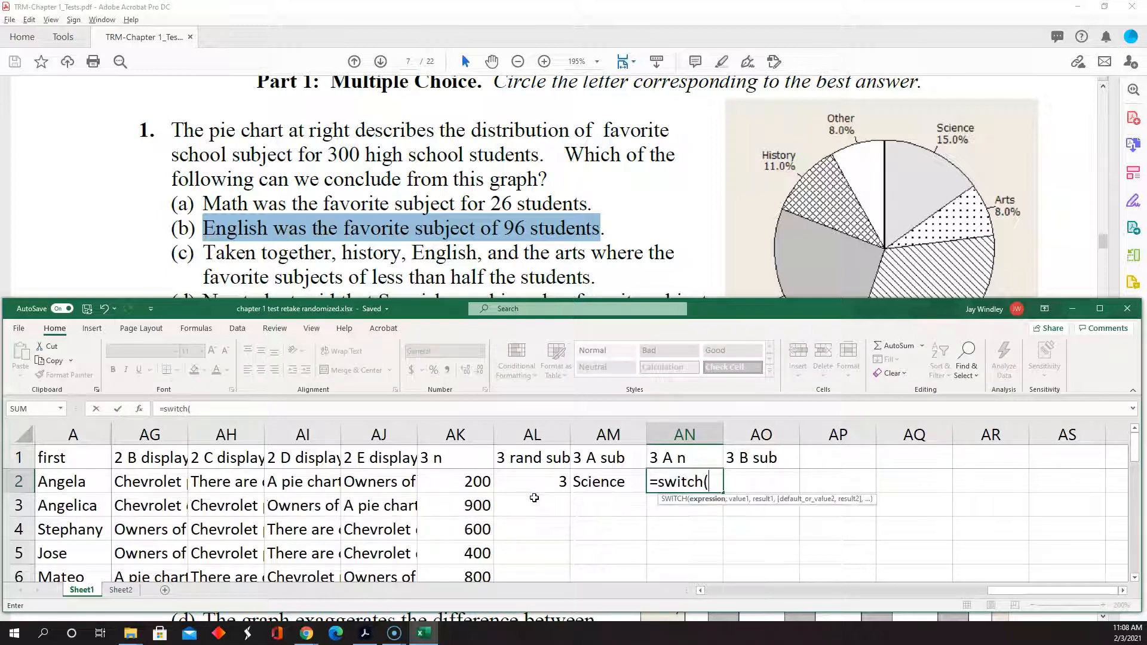
{"action": "type", "text": "al2"}
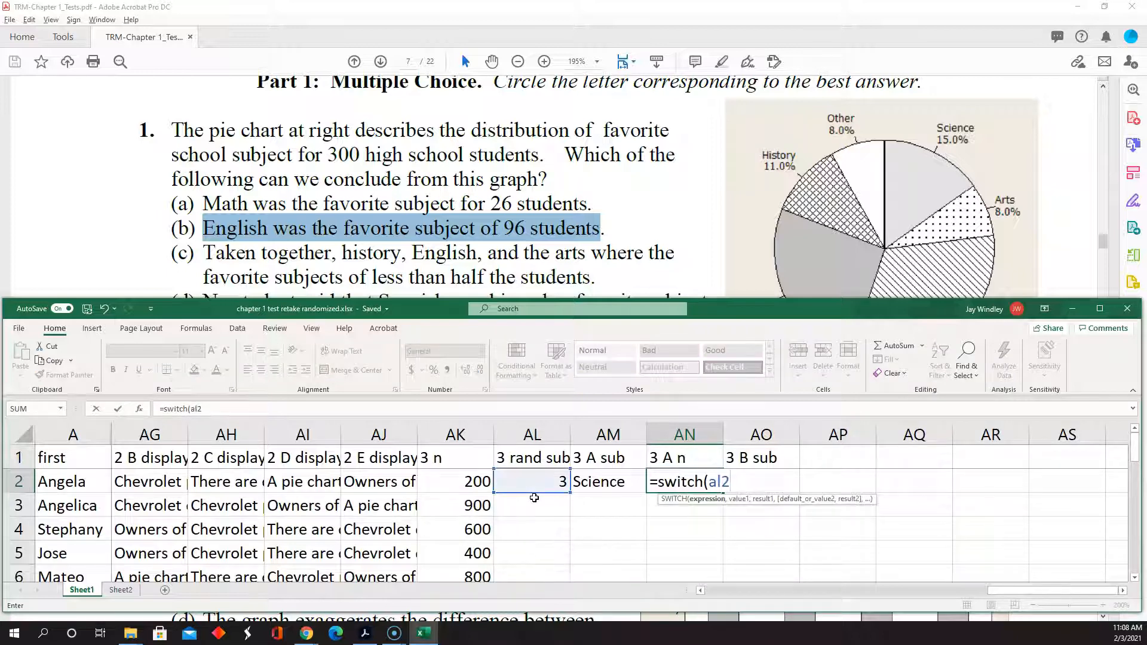
{"action": "type", "text": ","}
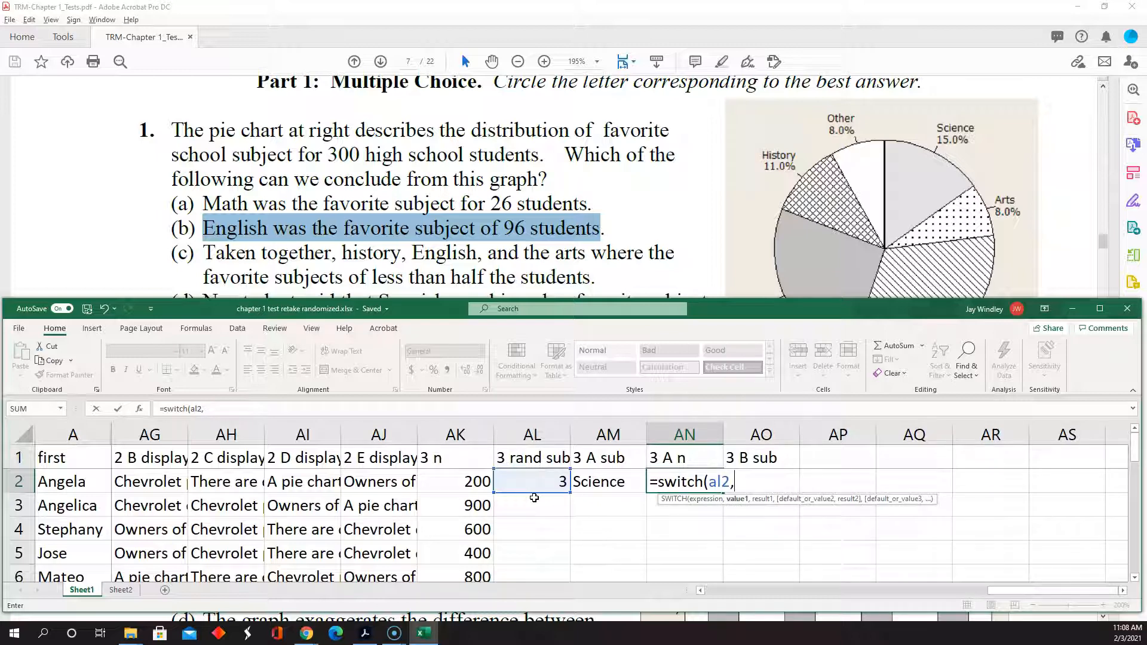
{"action": "type", "text": "0,0.32"}
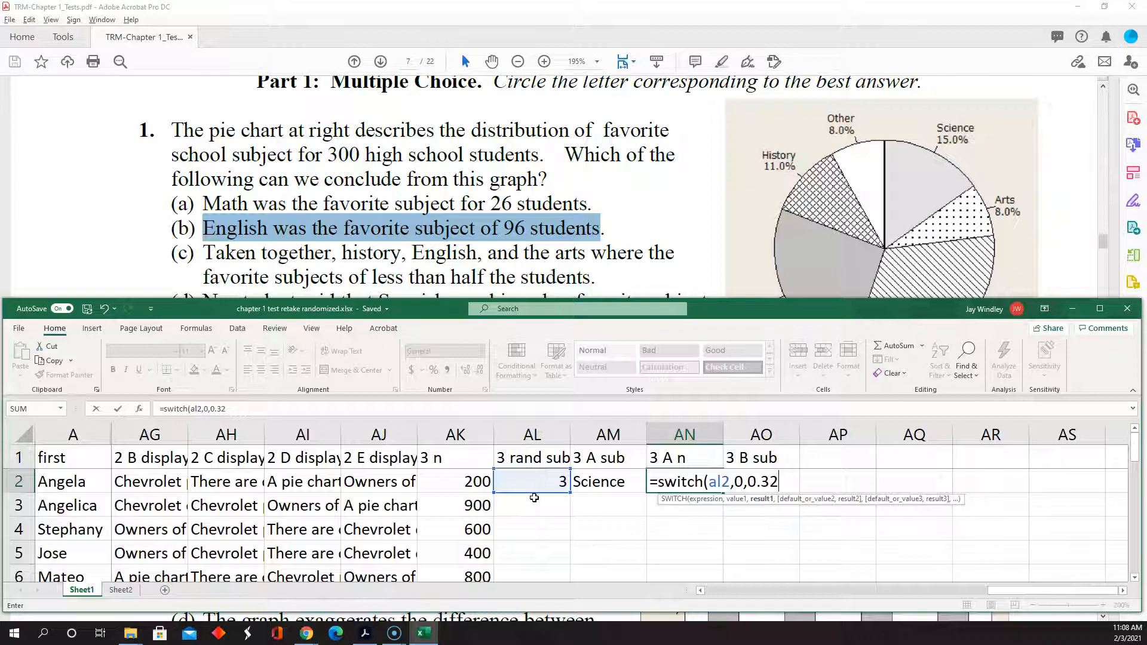
{"action": "key", "text": "alt+Tab"}
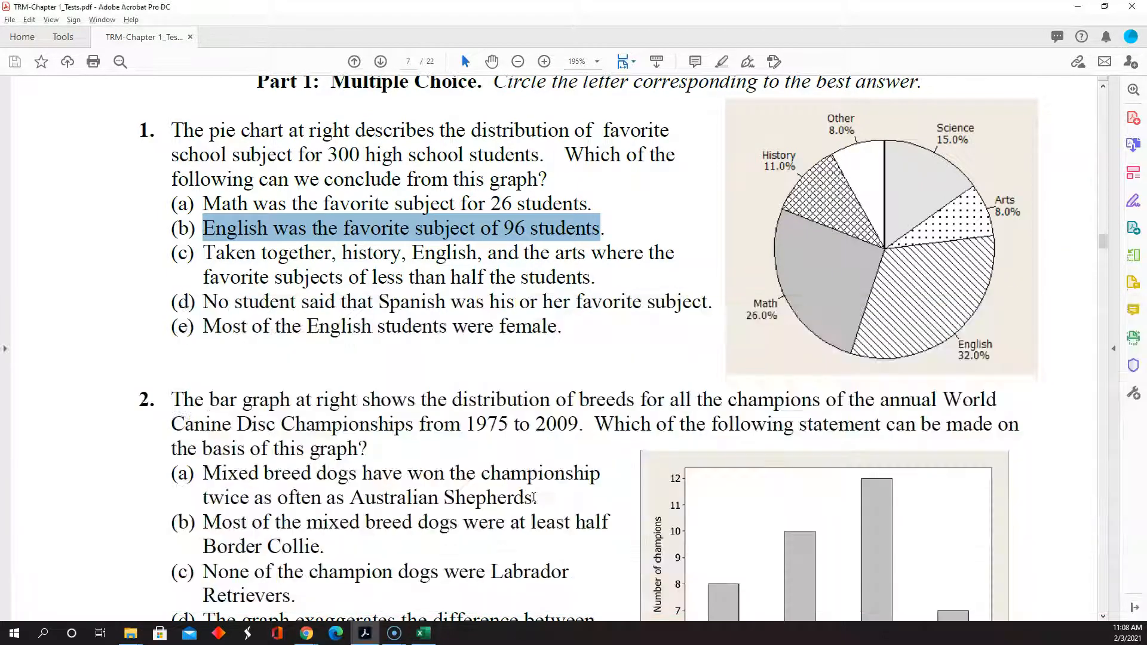
{"action": "key", "text": "alt+Tab"}
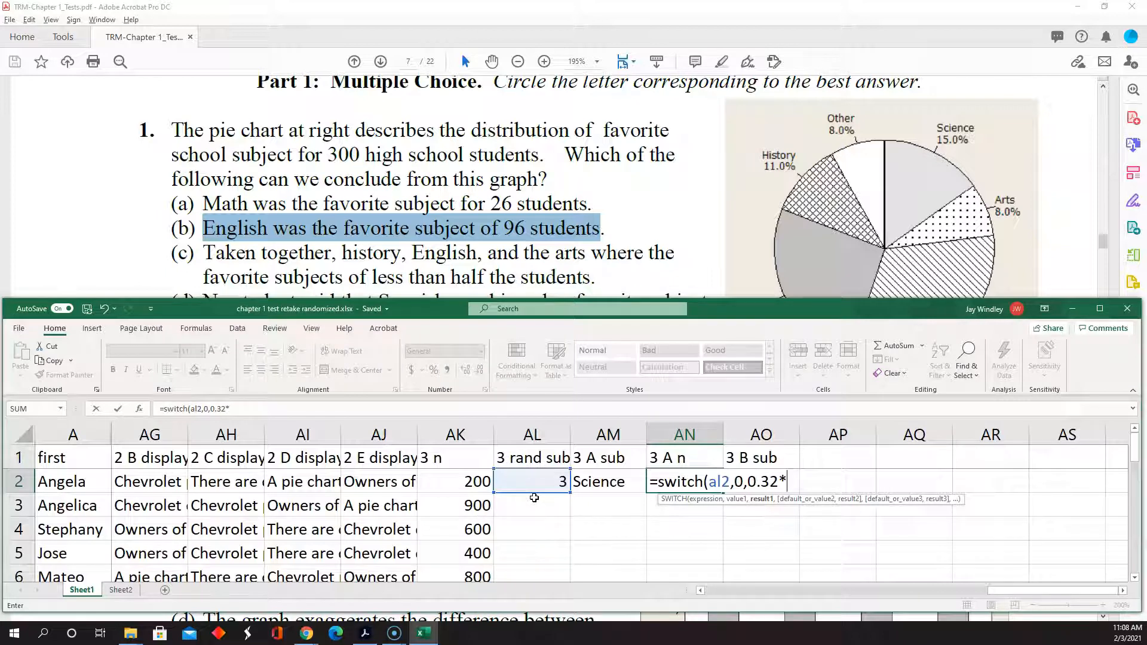
{"action": "type", "text": "ak2"}
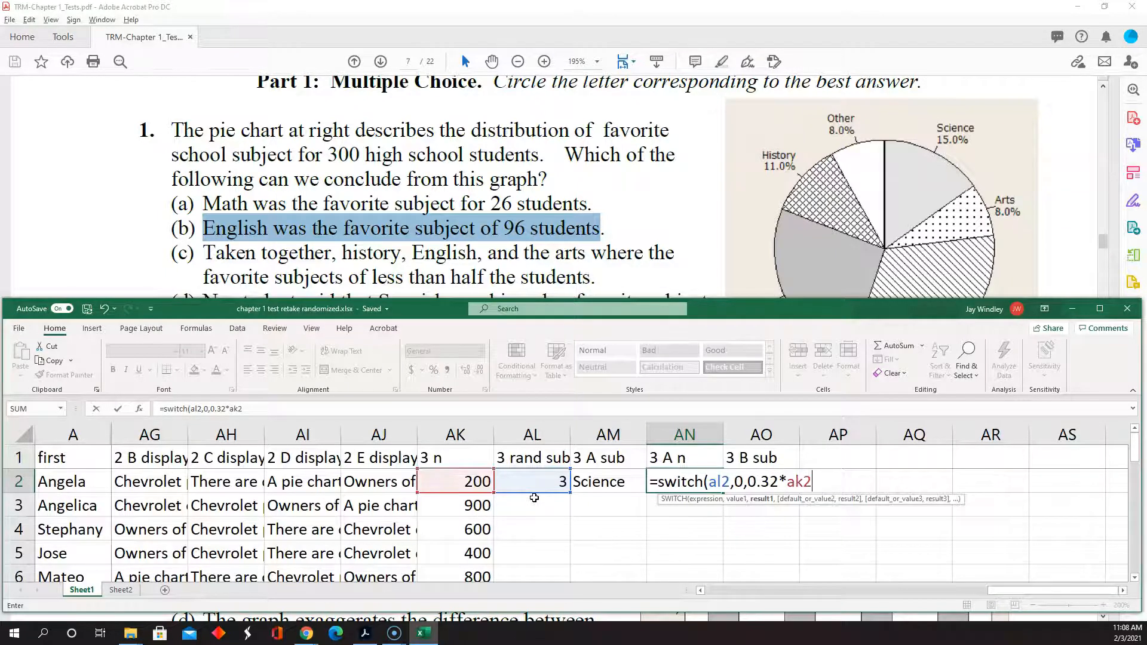
{"action": "type", "text": ",1,0.26"}
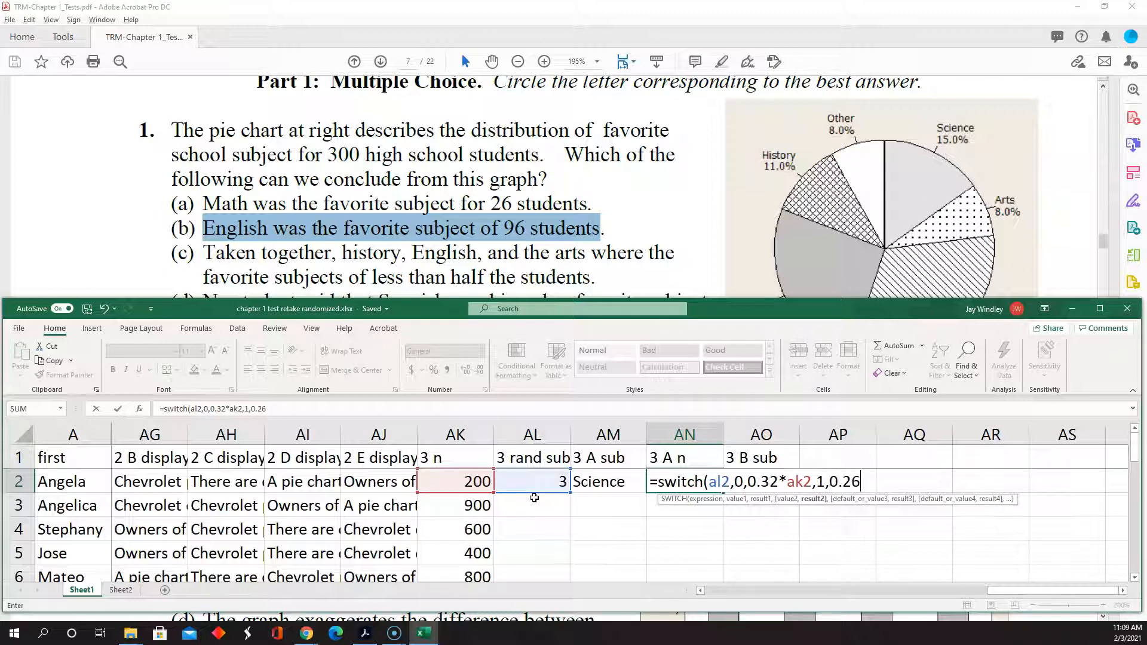
{"action": "type", "text": "*ak2,"}
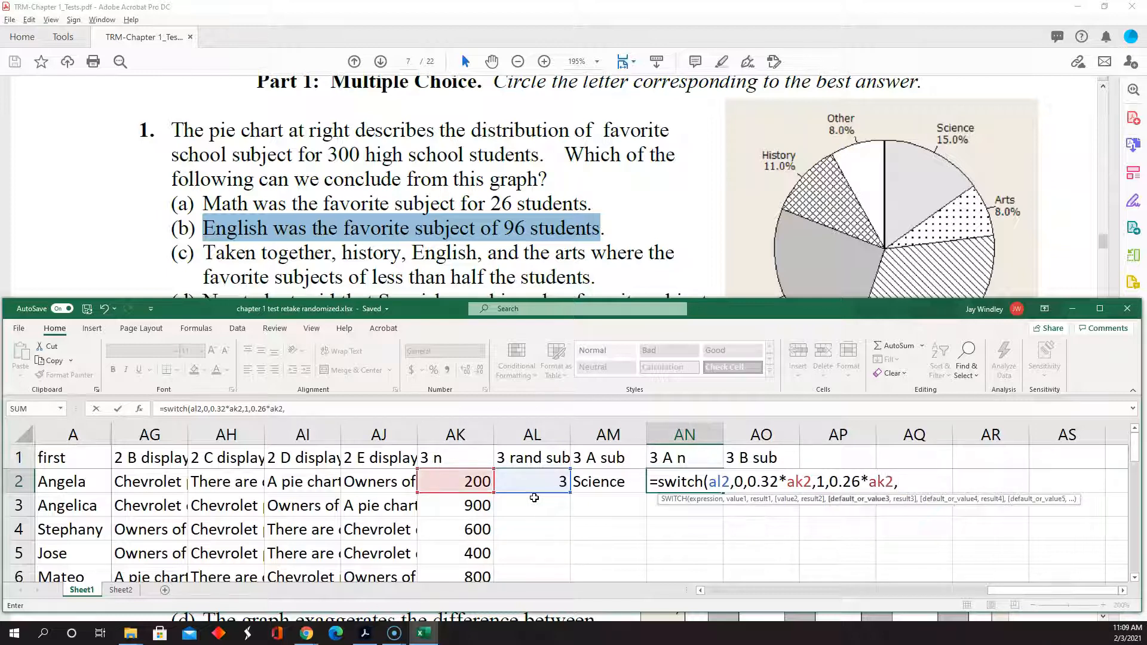
{"action": "type", "text": "2,"}
{"action": "type", "text": "0"}
{"action": "type", "text": ".11"}
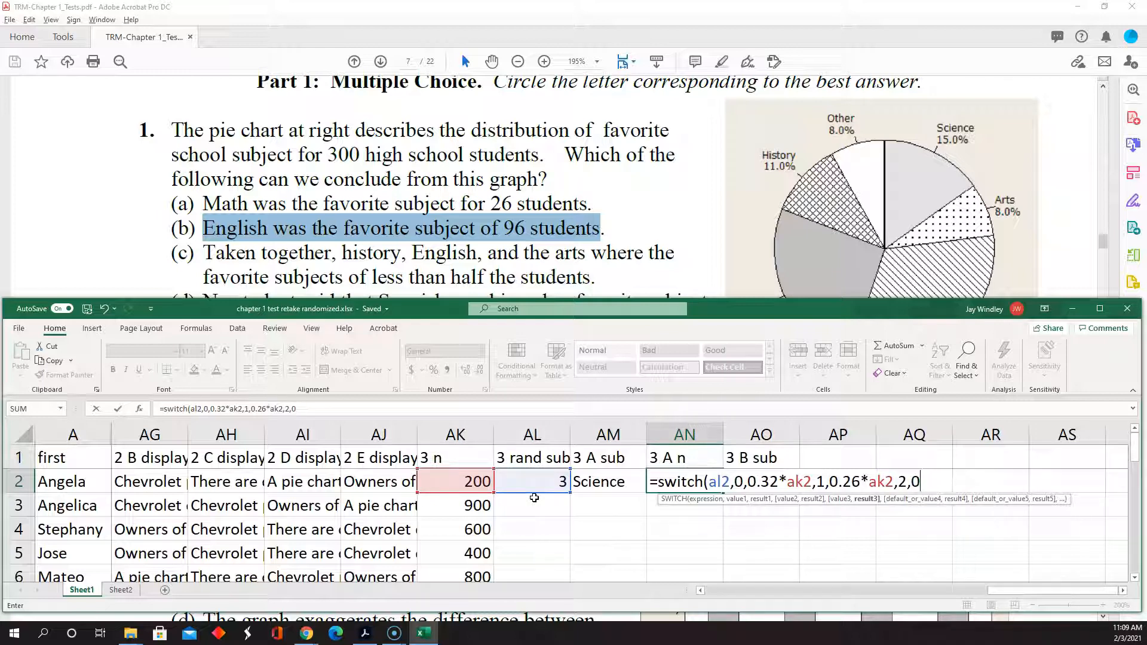
{"action": "type", "text": "*ak2,"}
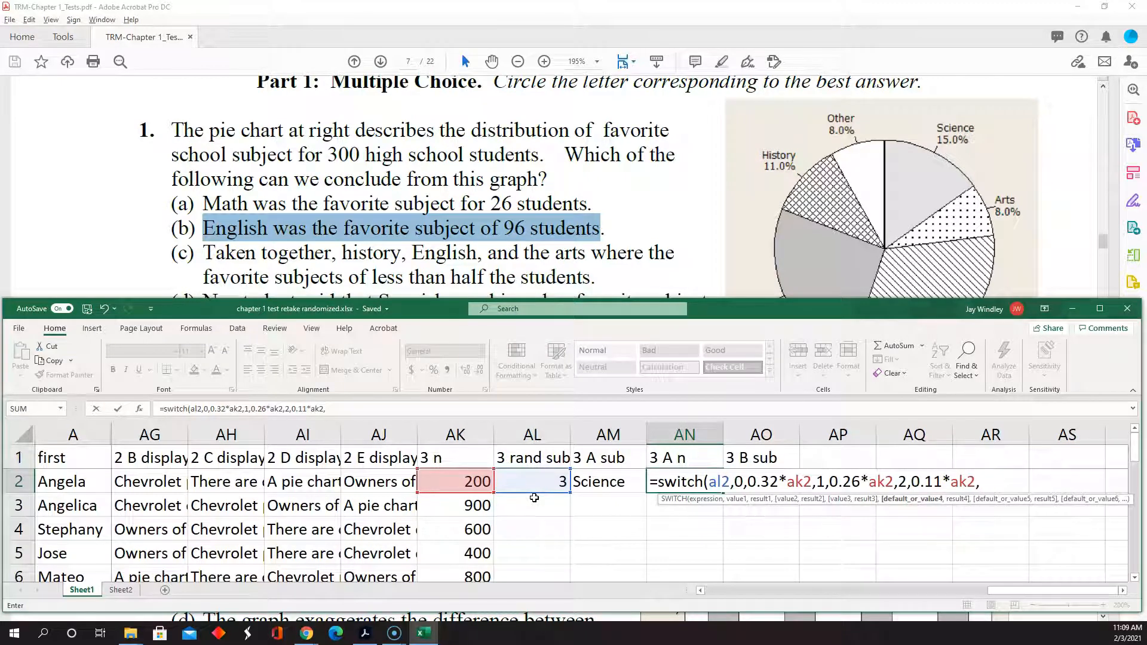
{"action": "type", "text": "3,0.15"}
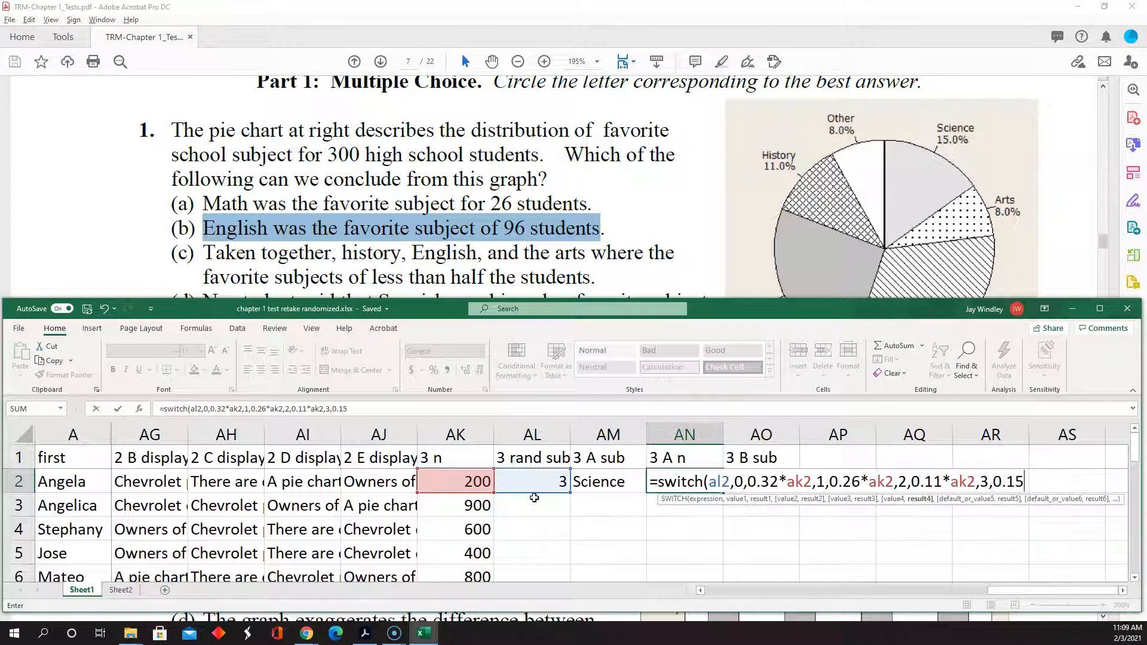
{"action": "type", "text": "&ak"}
{"action": "key", "text": "BackSpace"}
{"action": "key", "text": "BackSpace"}
{"action": "key", "text": "BackSpace"}
{"action": "type", "text": "*ak2)"}
{"action": "key", "text": "Return"}
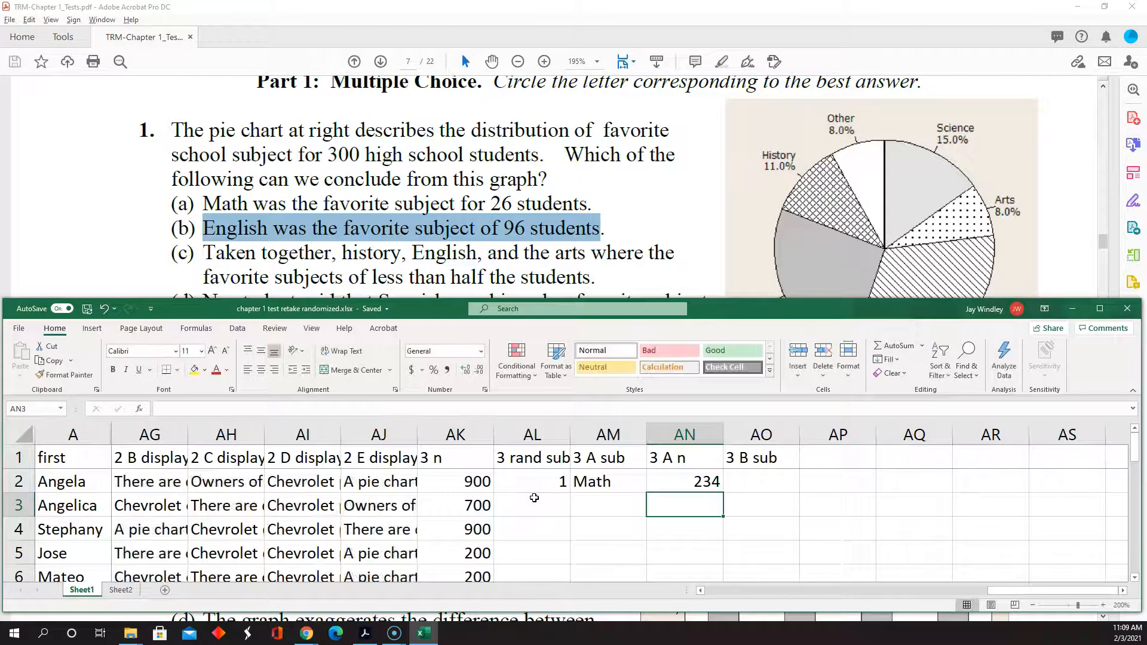
Step: Inspect the row 2 formulas and recalculate the sheet to check the count in AN2 against AK2, AL2 and AM2
{"action": "key", "text": "Up"}
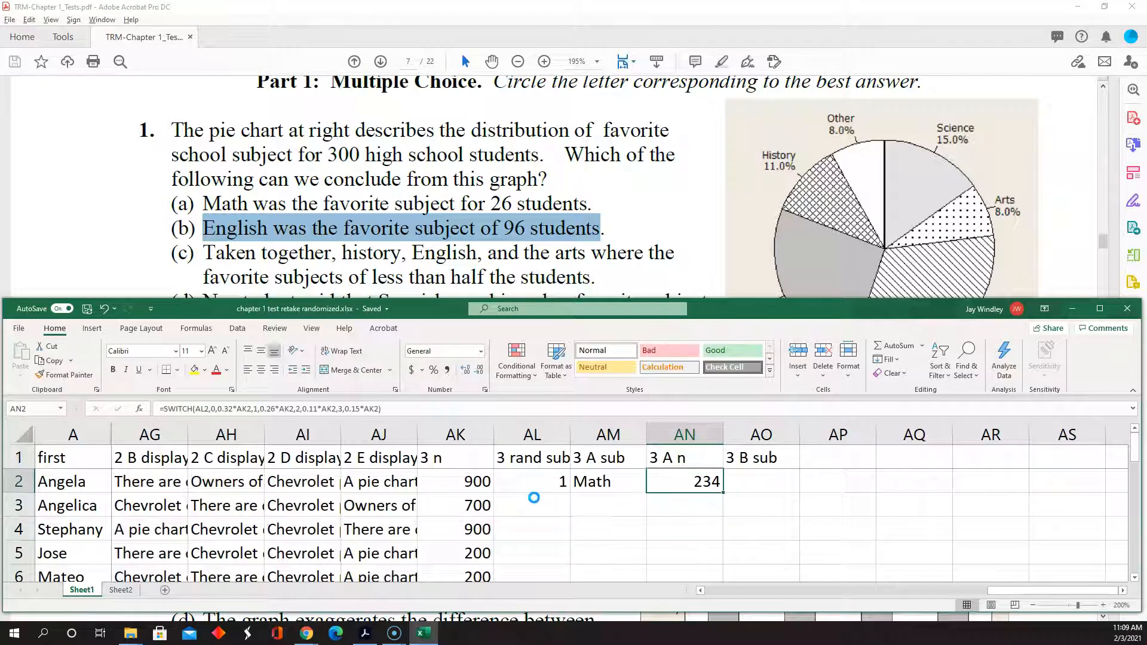
{"action": "key", "text": "Return"}
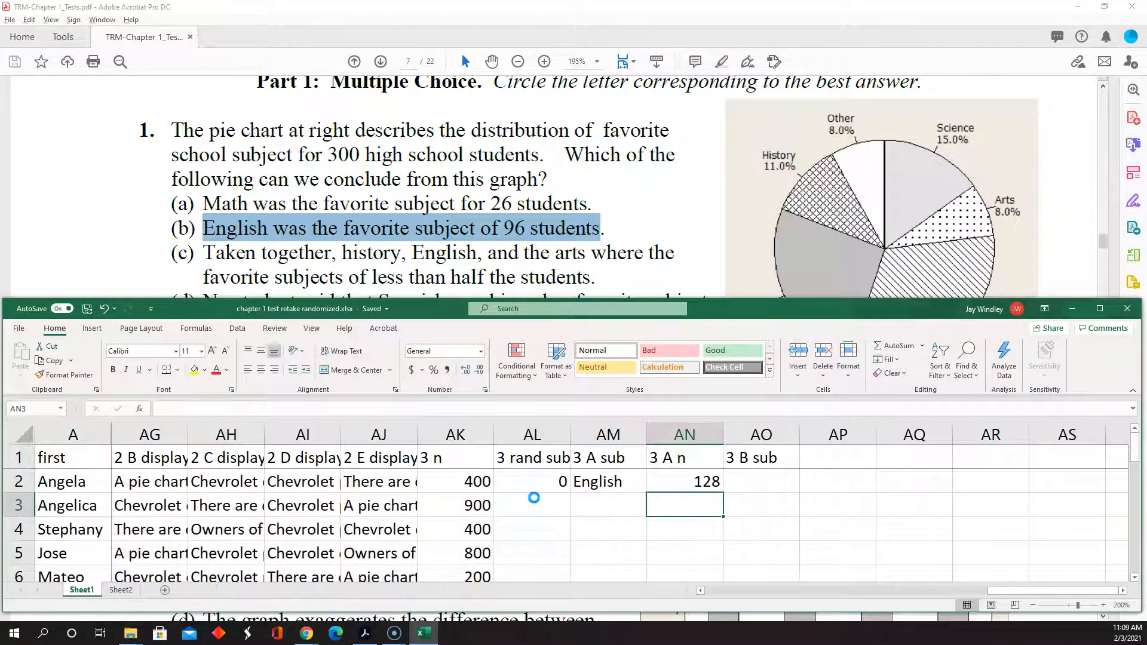
{"action": "key", "text": "Up"}
{"action": "key", "text": "Left"}
{"action": "key", "text": "Left"}
{"action": "key", "text": "Right"}
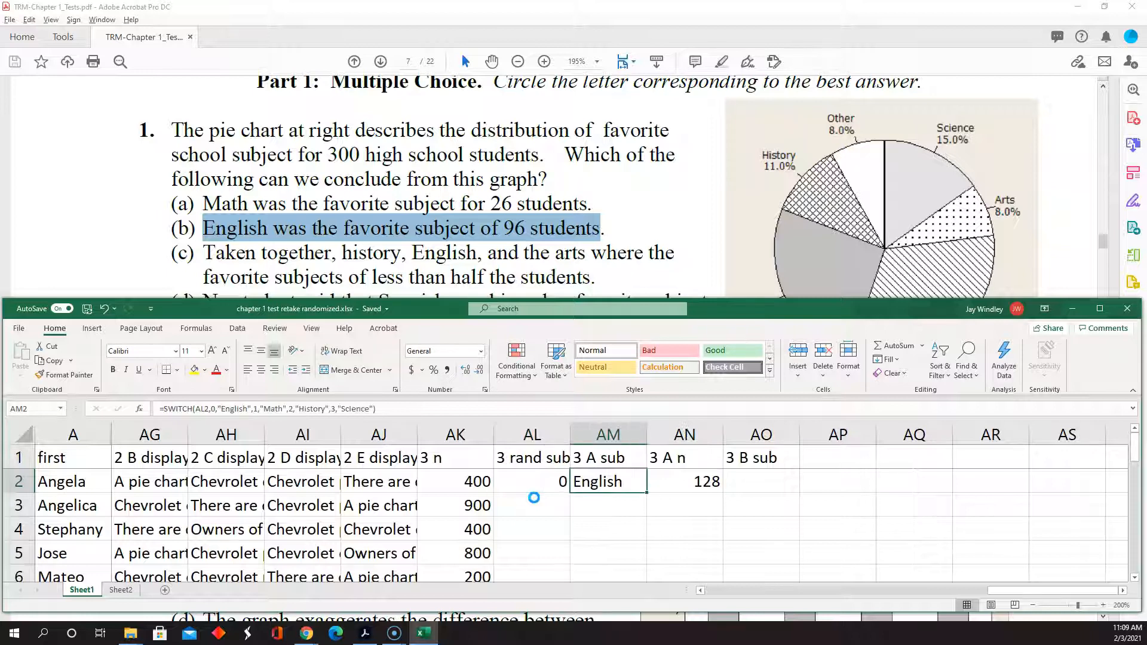
{"action": "key", "text": "Right"}
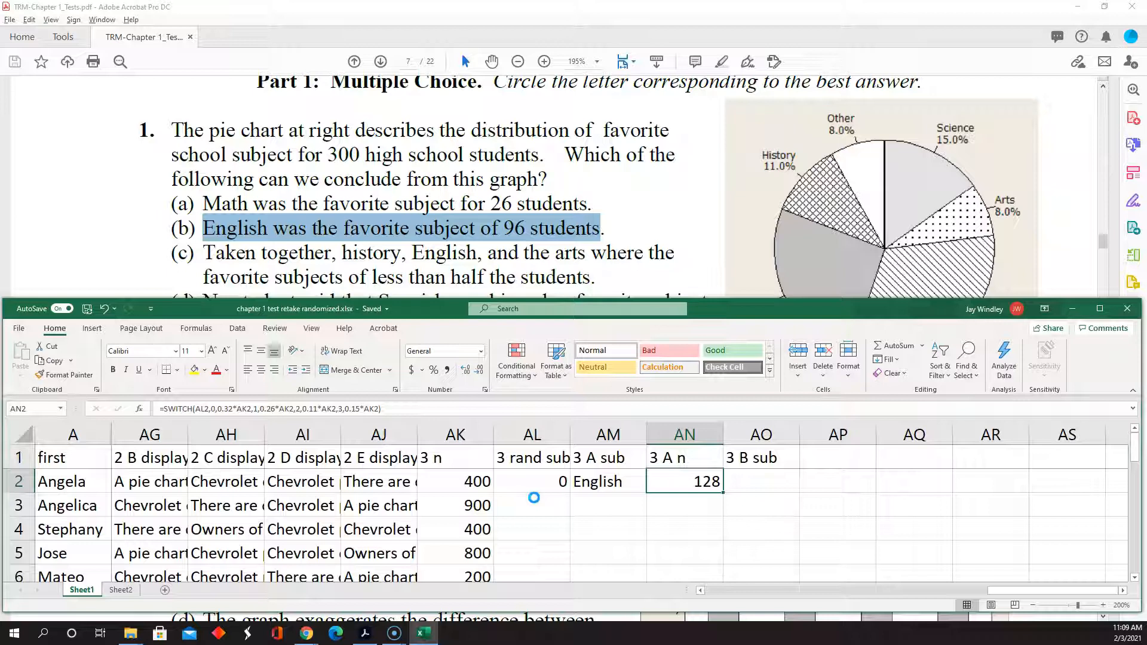
{"action": "key", "text": "Left"}
{"action": "key", "text": "Left"}
{"action": "key", "text": "Left"}
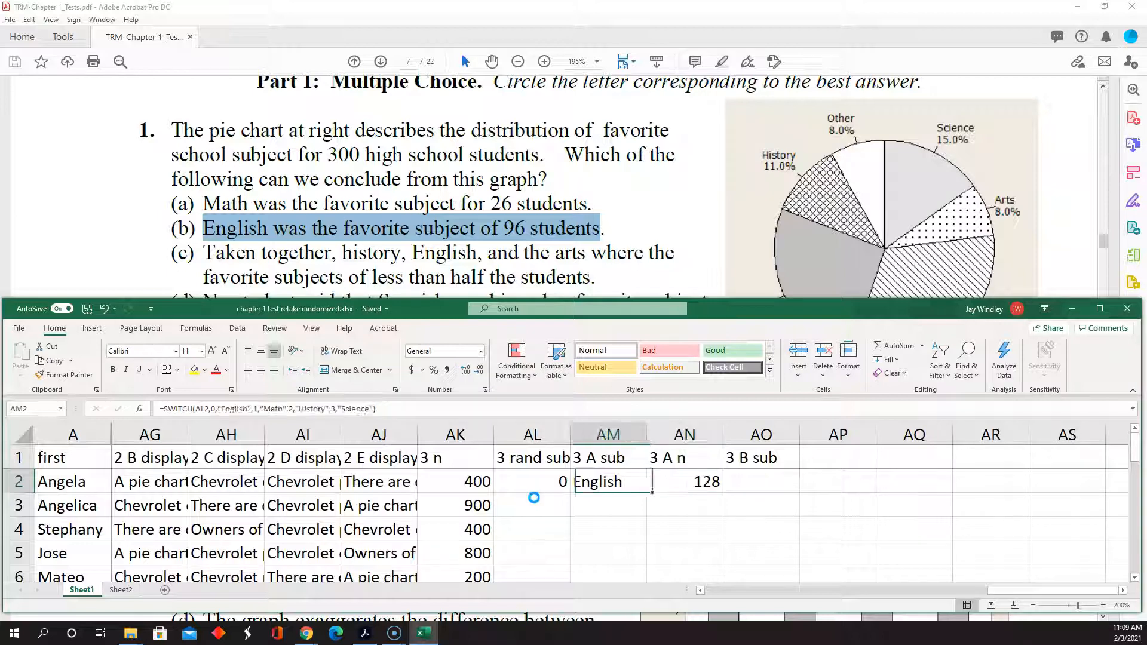
{"action": "key", "text": "Right"}
{"action": "key", "text": "Right"}
{"action": "key", "text": "Down"}
{"action": "key", "text": "Delete"}
{"action": "key", "text": "Delete"}
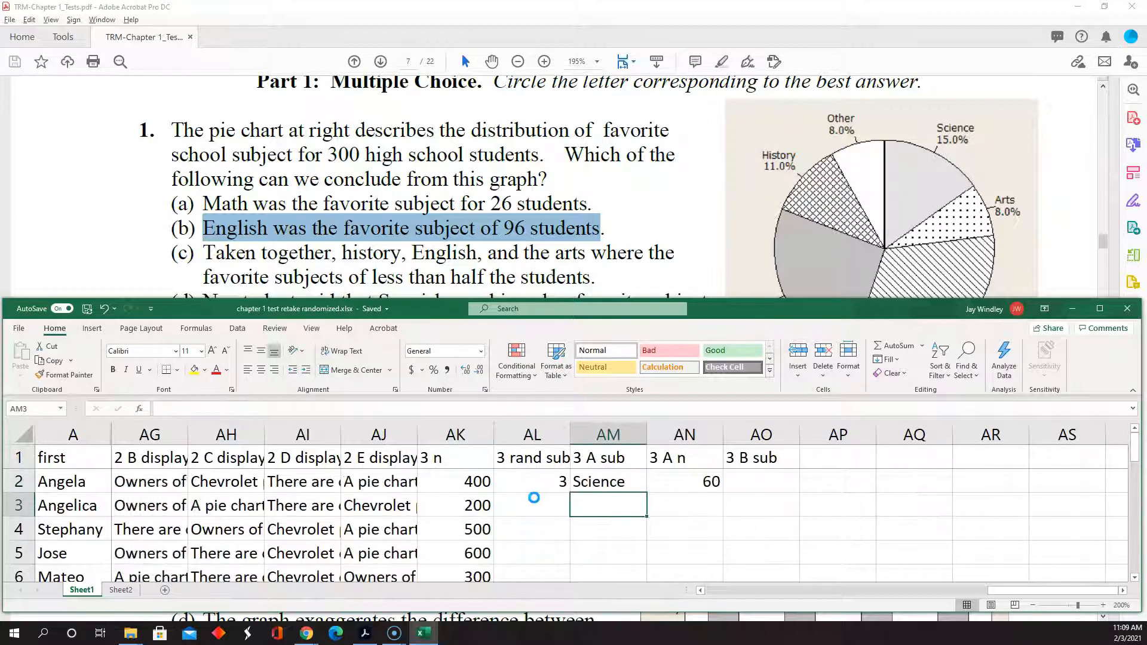
{"action": "key", "text": "Up"}
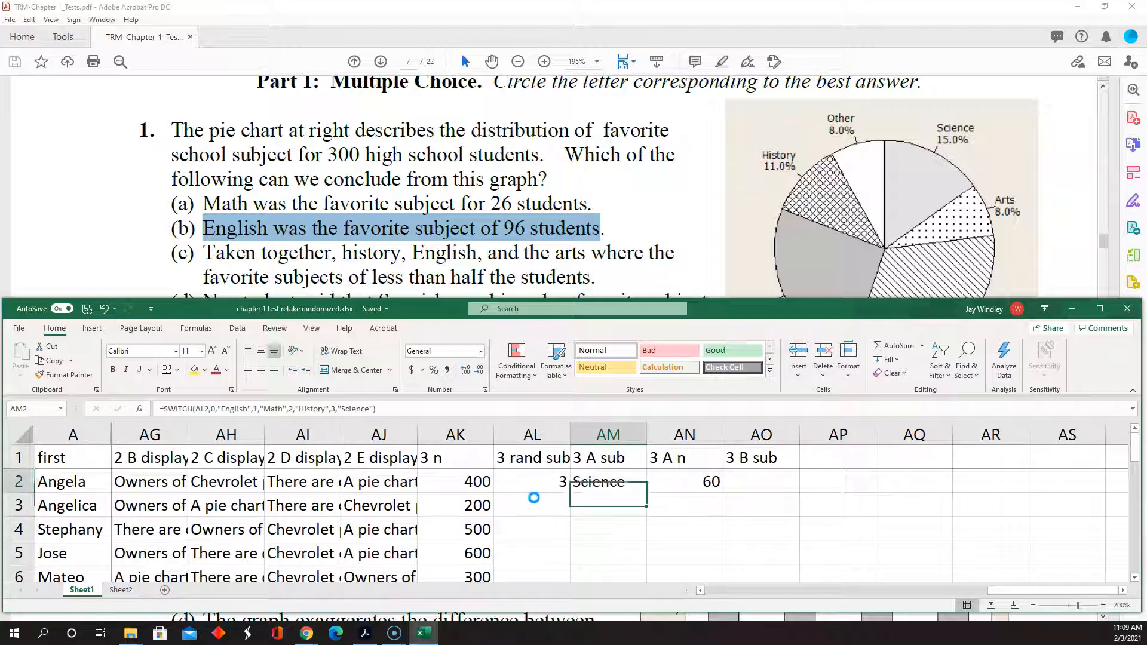
{"action": "key", "text": "Right"}
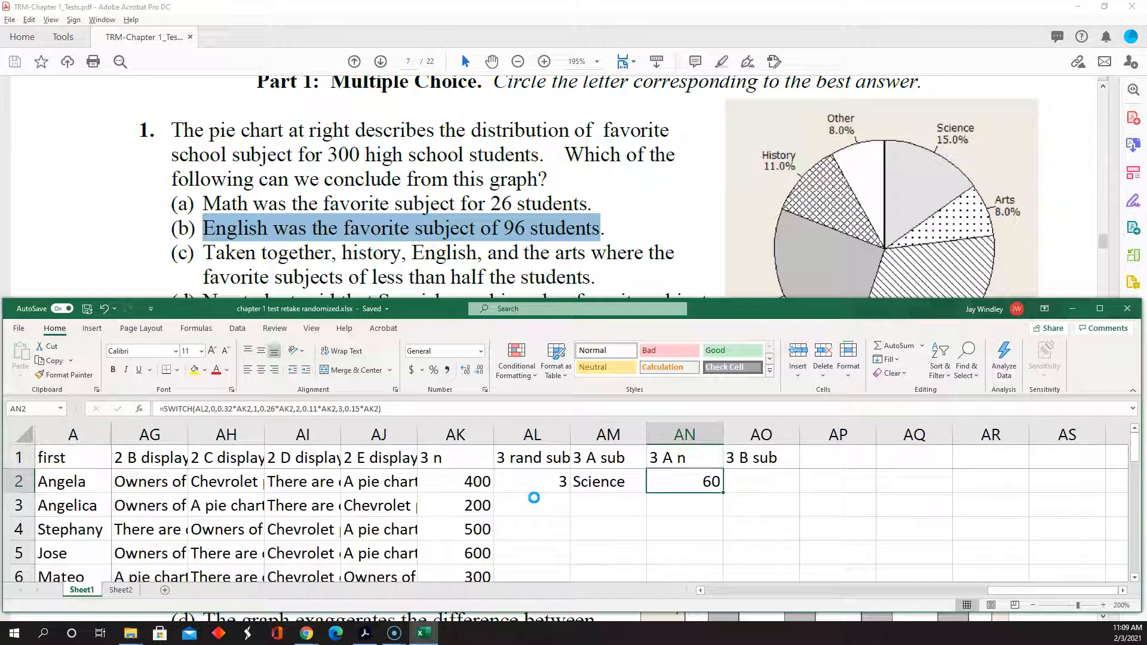
{"action": "key", "text": "Down"}
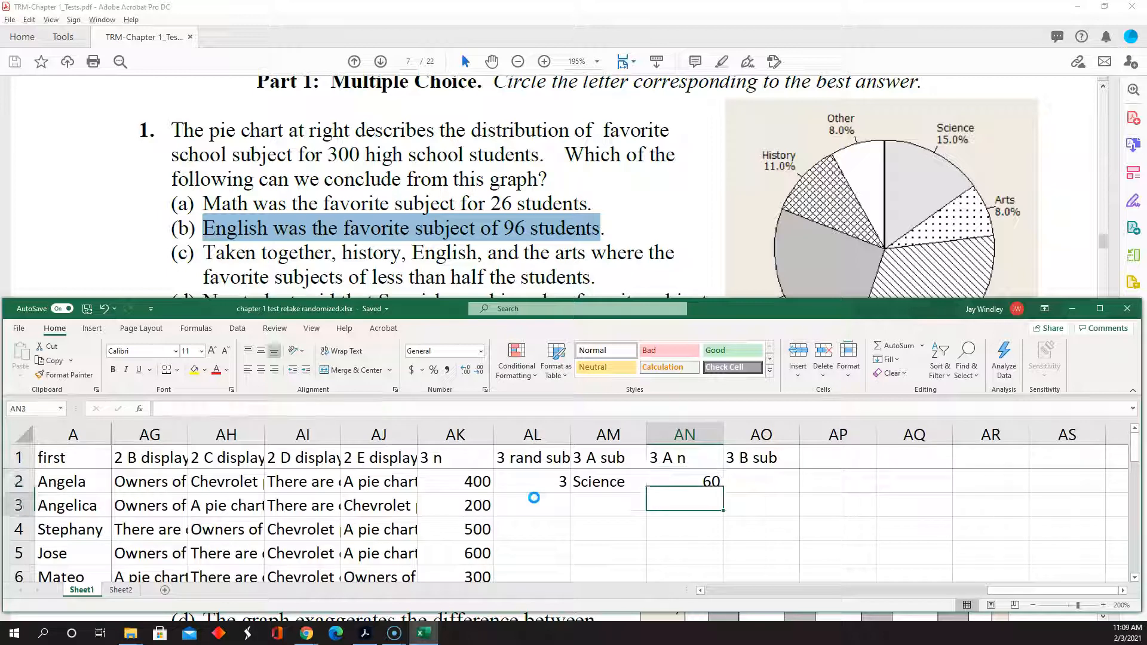
{"action": "key", "text": "Delete"}
{"action": "key", "text": "Delete"}
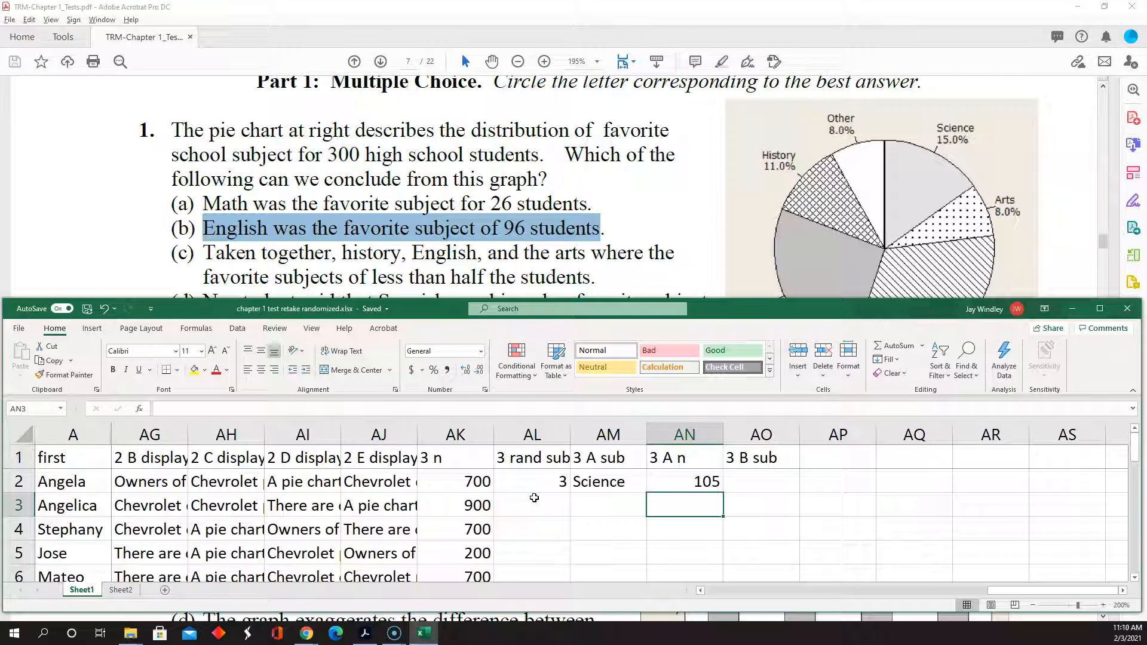
Step: Start a SWITCH formula in AO2 under "3 B sub" with IF(AL2=3,0,AL2+1) as its expression
{"action": "key", "text": "Up"}
{"action": "key", "text": "Right"}
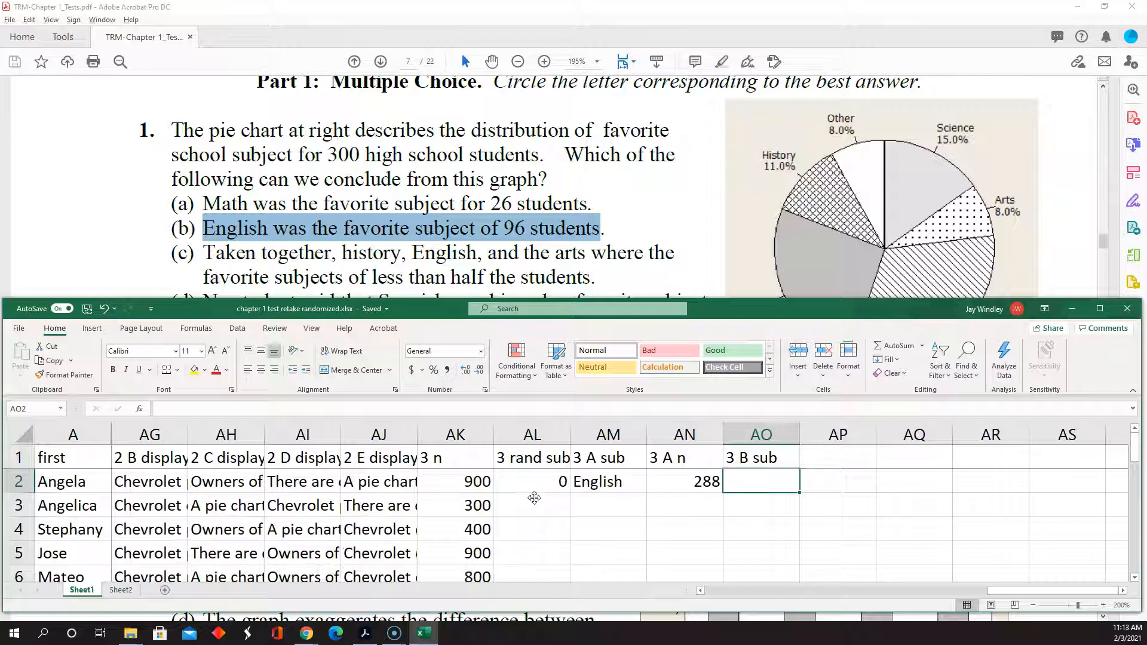
{"action": "type", "text": "="}
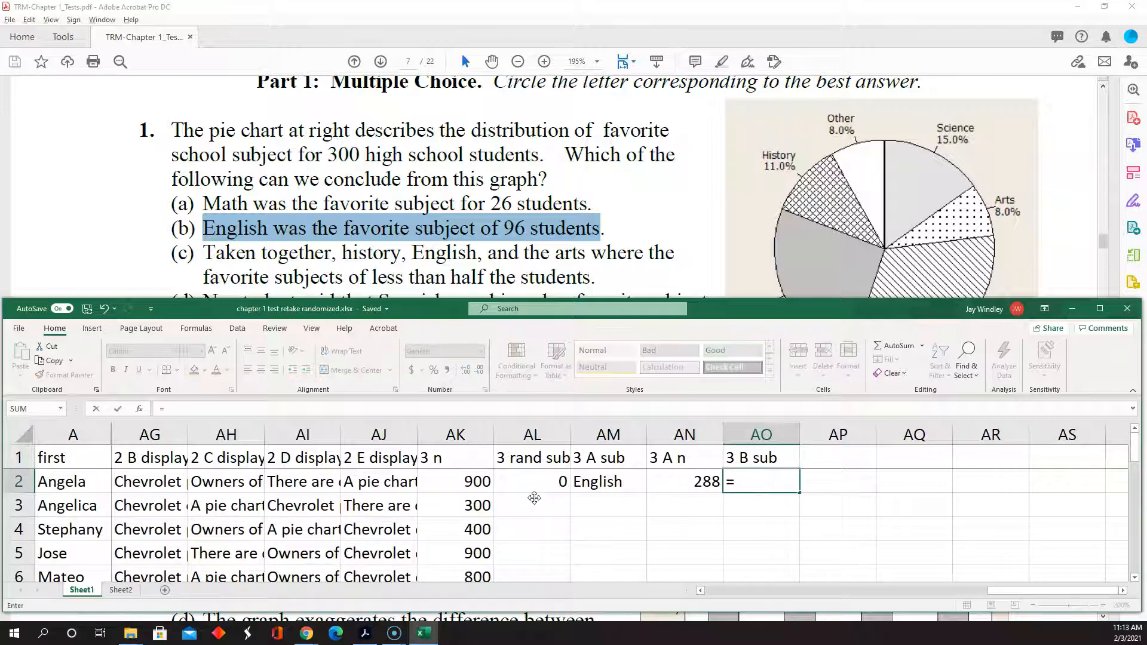
{"action": "type", "text": "switch"}
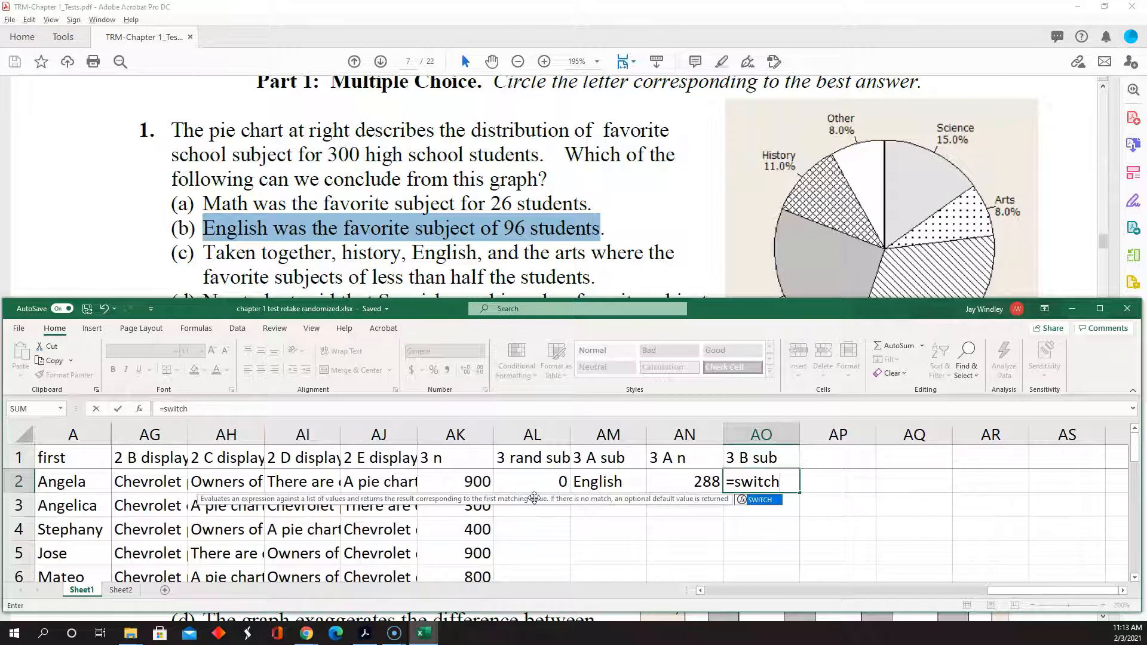
{"action": "type", "text": "("}
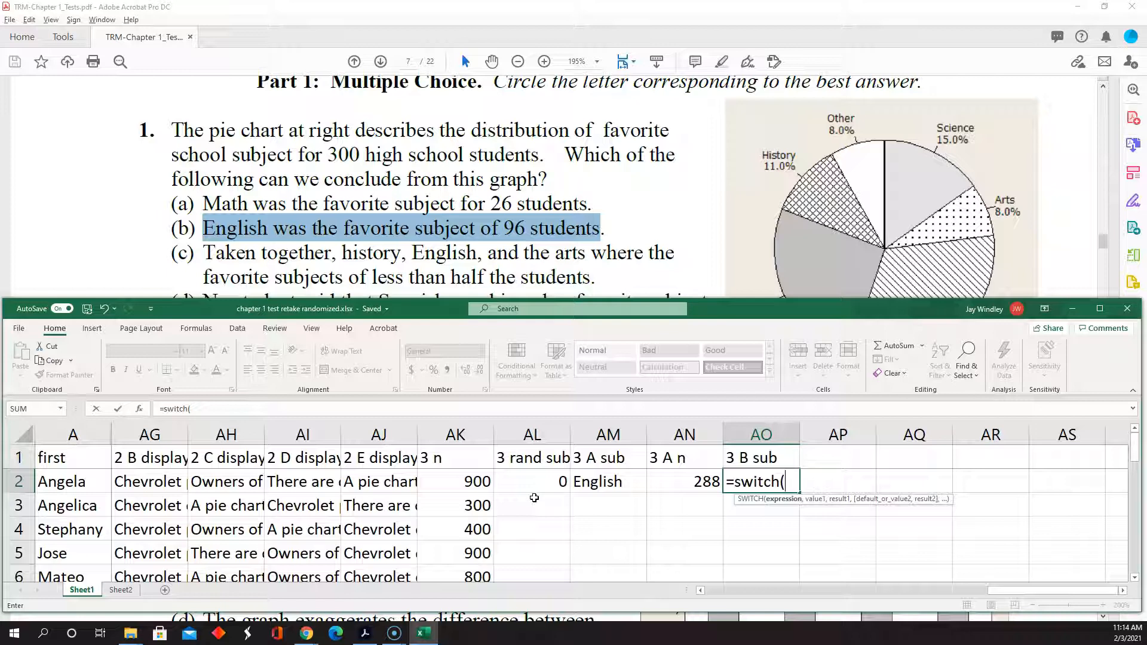
{"action": "type", "text": "if"}
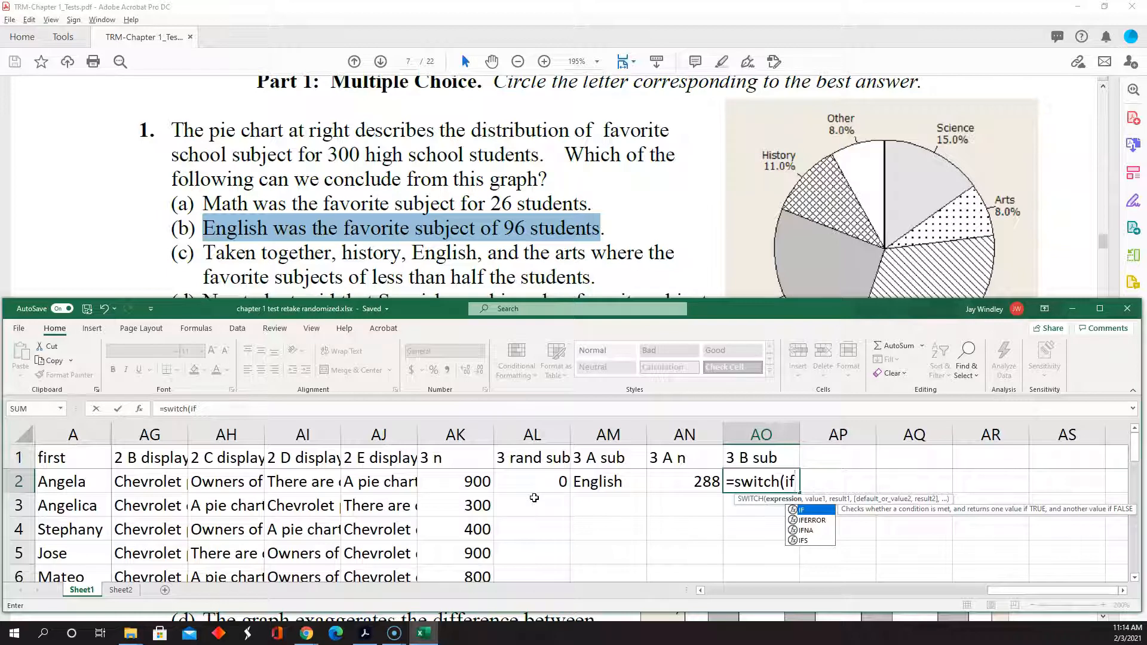
{"action": "type", "text": "(al2"}
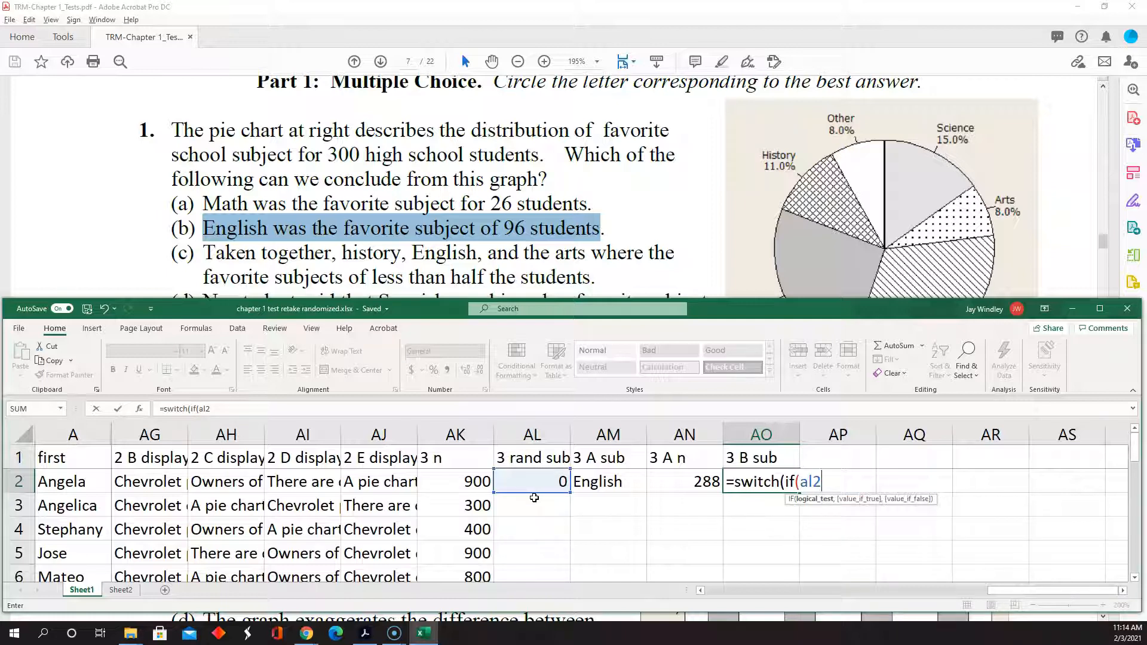
{"action": "type", "text": "=3,"}
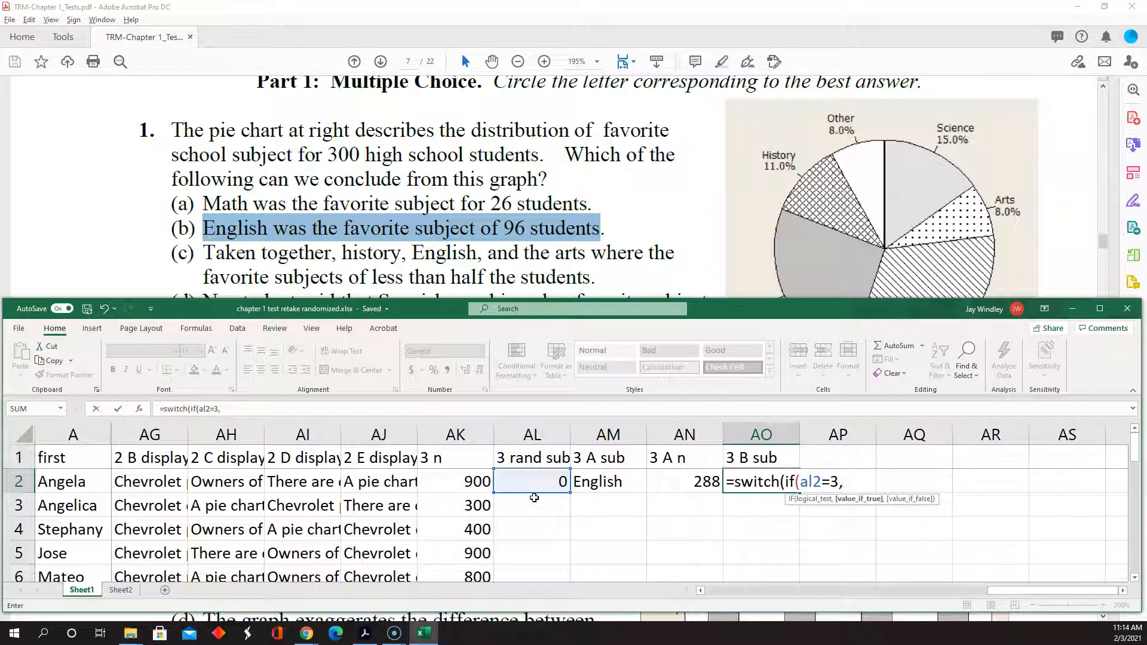
{"action": "type", "text": "0,al"}
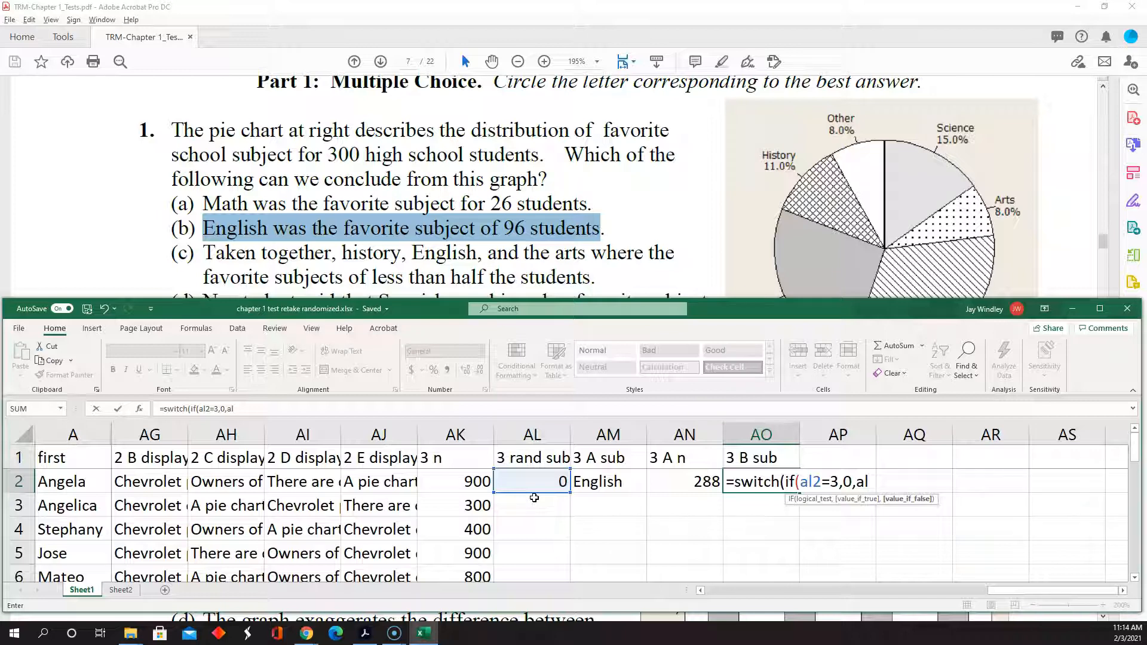
{"action": "type", "text": "2"}
{"action": "type", "text": "+"}
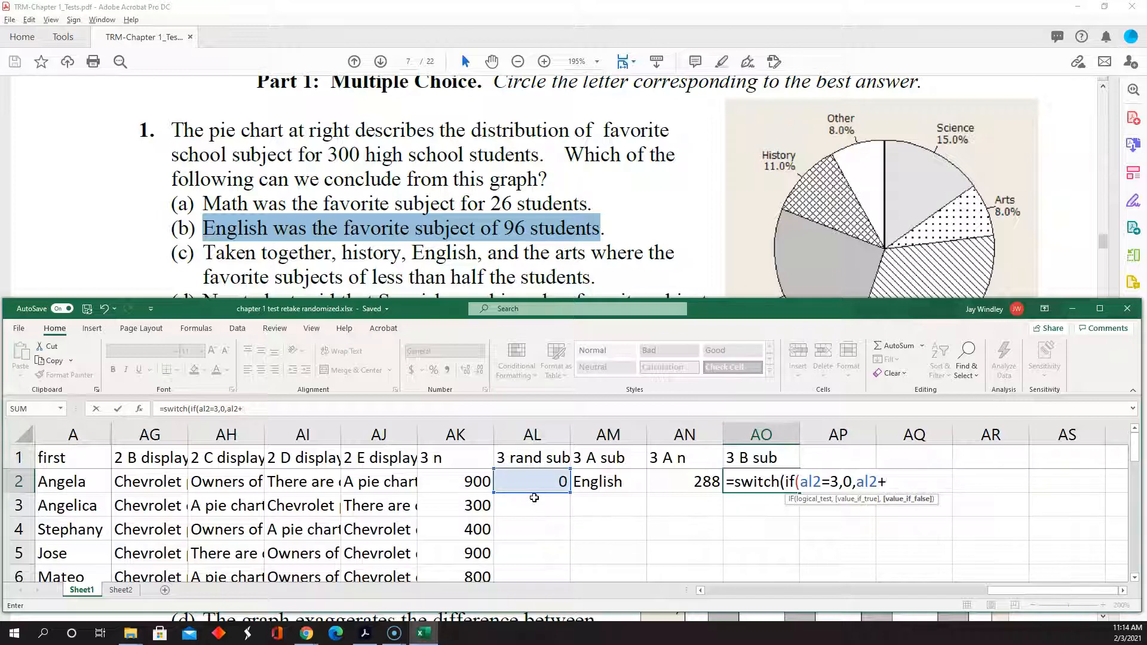
{"action": "type", "text": "1),"}
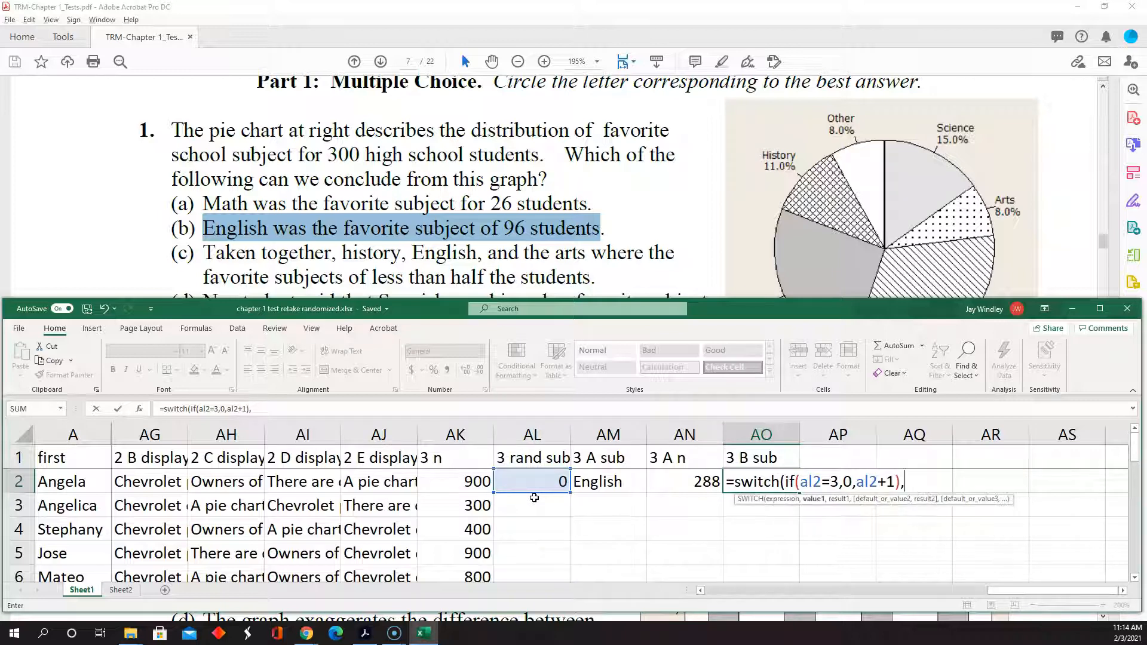
Step: Complete the AO2 formula with the cases 0,"English",1,"Math",2,"History",3,"Science" and enter it
{"action": "type", "text": "0,\"\""}
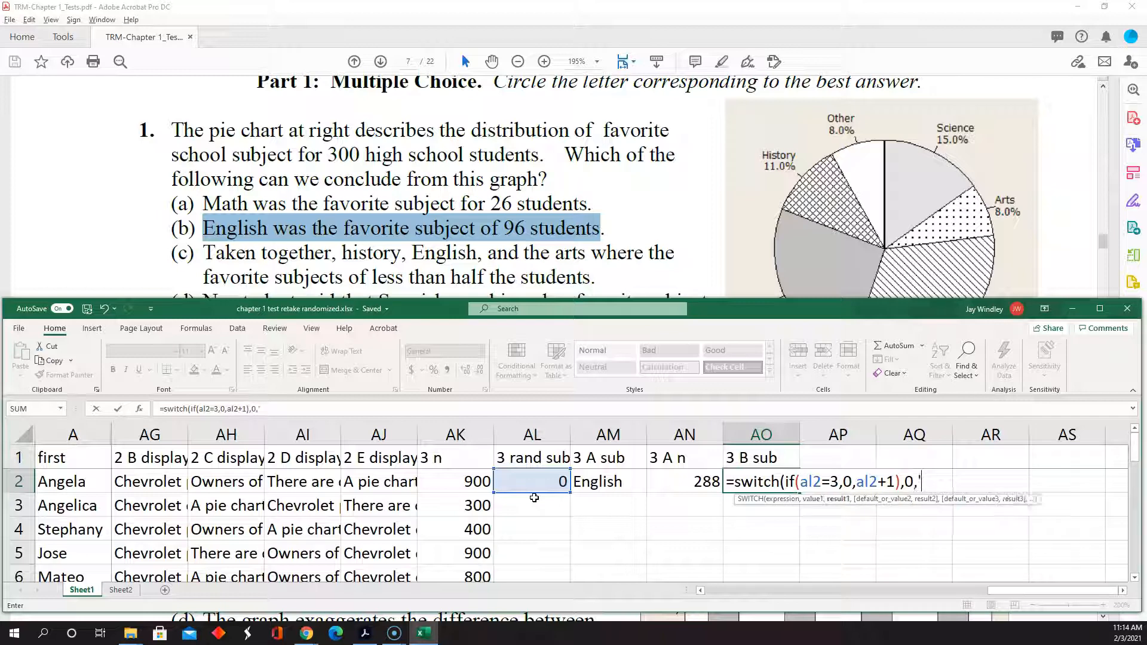
{"action": "key", "text": "BackSpace"}
{"action": "key", "text": "BackSpace"}
{"action": "type", "text": "\"English\","}
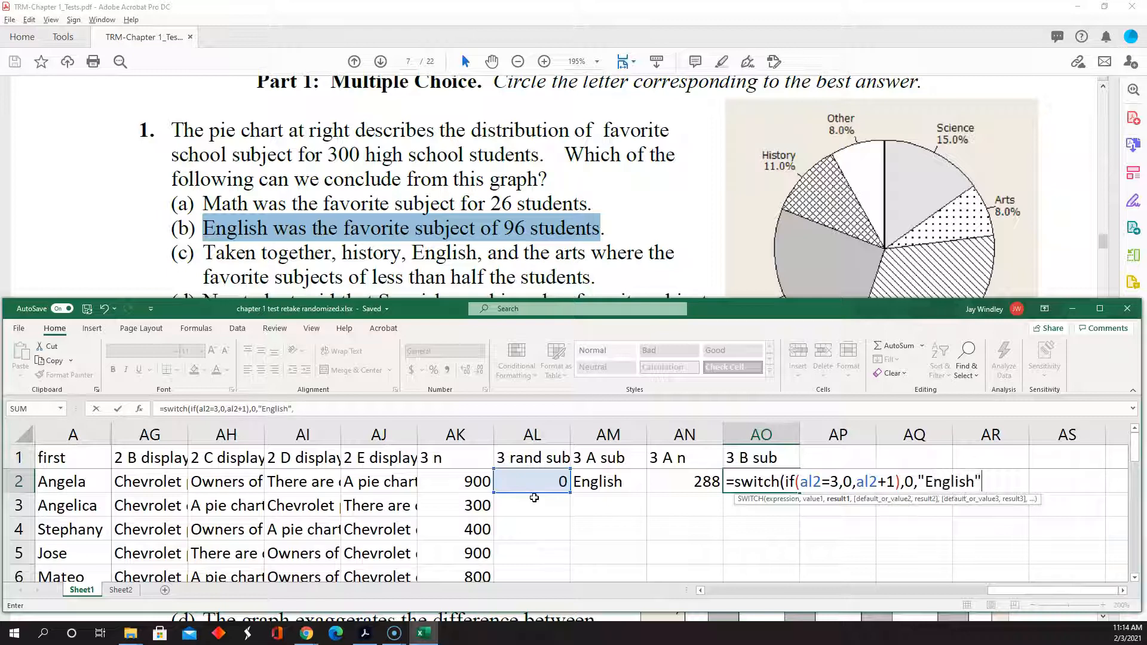
{"action": "type", "text": "1,\"Math"}
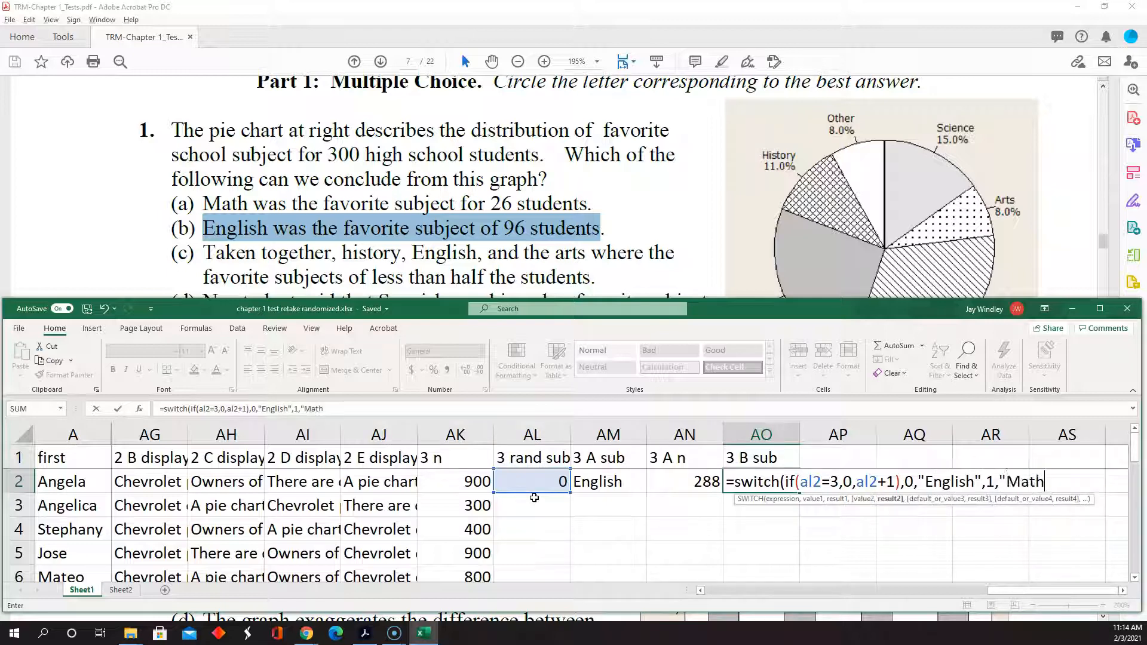
{"action": "type", "text": "\",2,\"His"}
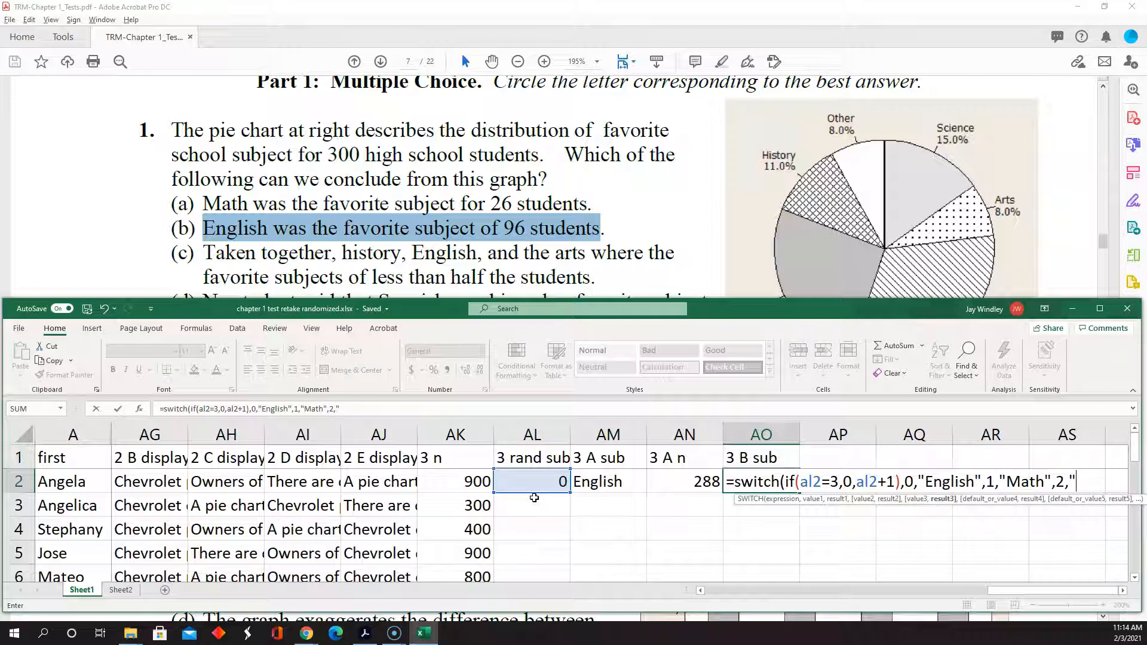
{"action": "type", "text": "tory\",3\""}
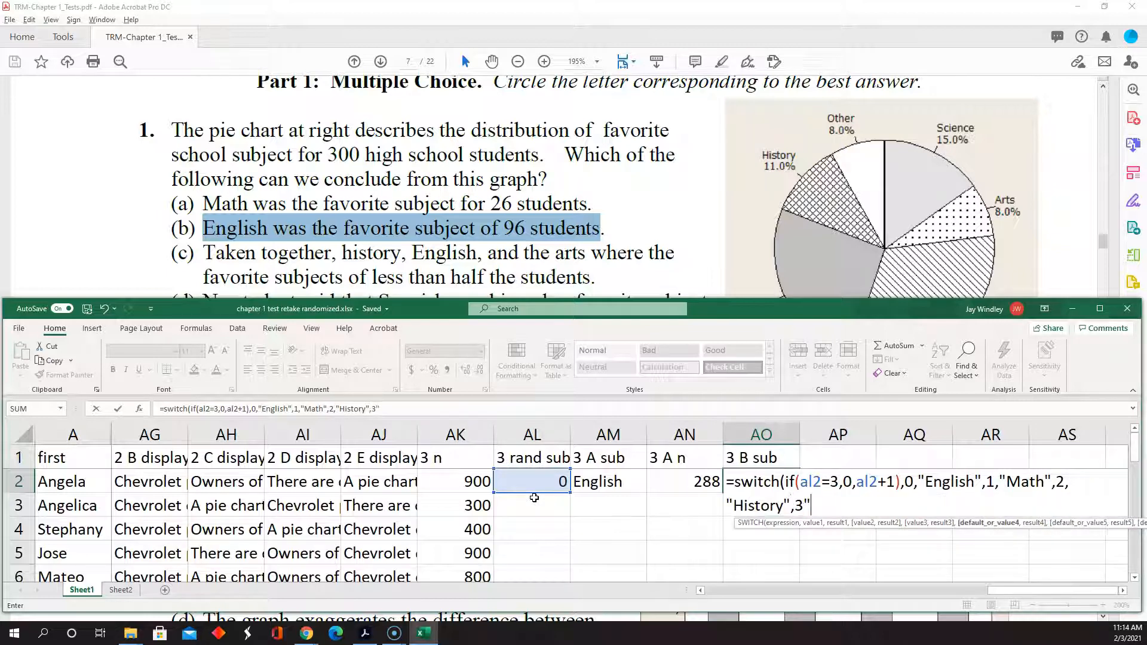
{"action": "key", "text": "BackSpace"}
{"action": "type", "text": ",\"Sci"}
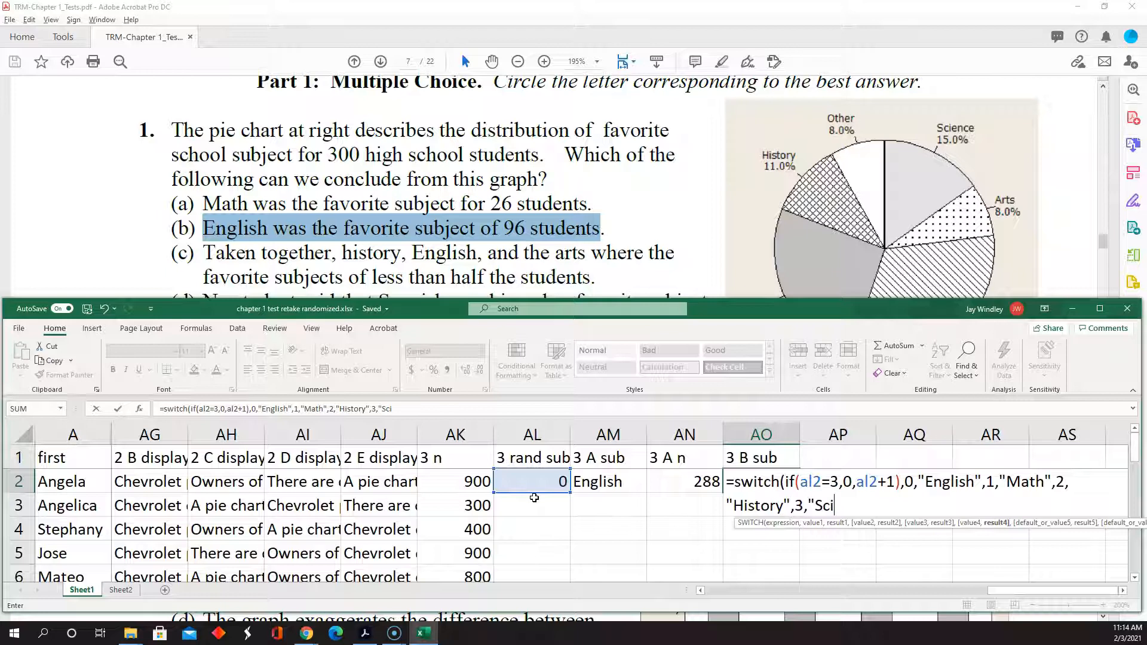
{"action": "type", "text": "ence\")"}
{"action": "key", "text": "Return"}
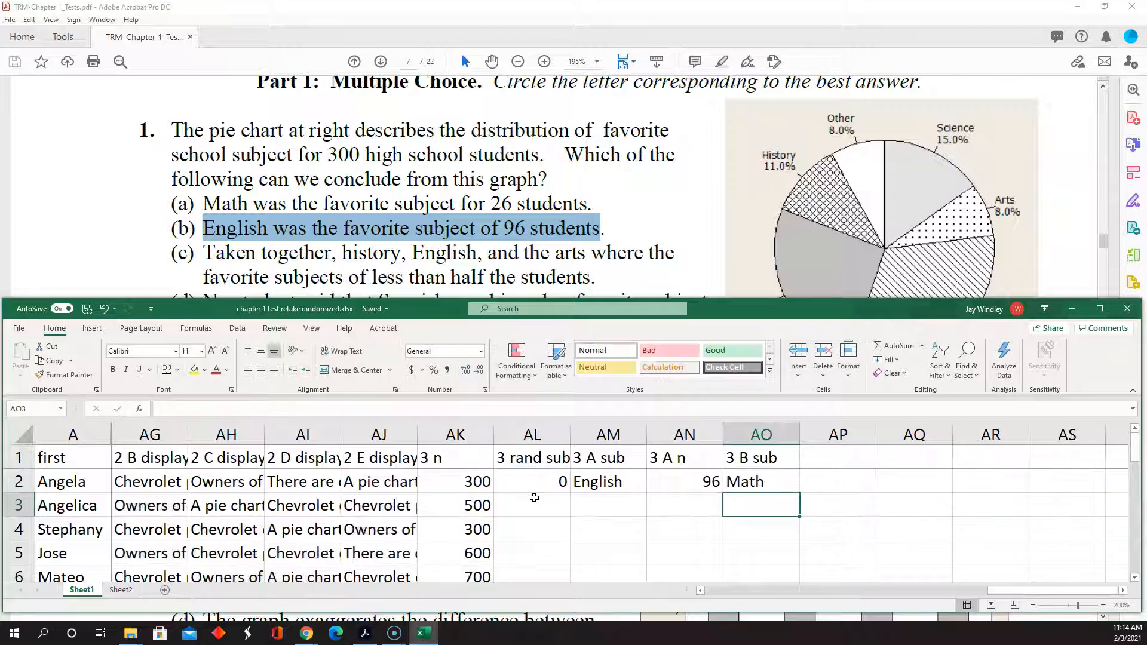
Step: Compare the formulas in AM2 and AO2 and add the header "3 B n" in AP1
{"action": "key", "text": "Up"}
{"action": "key", "text": "Left"}
{"action": "key", "text": "Left"}
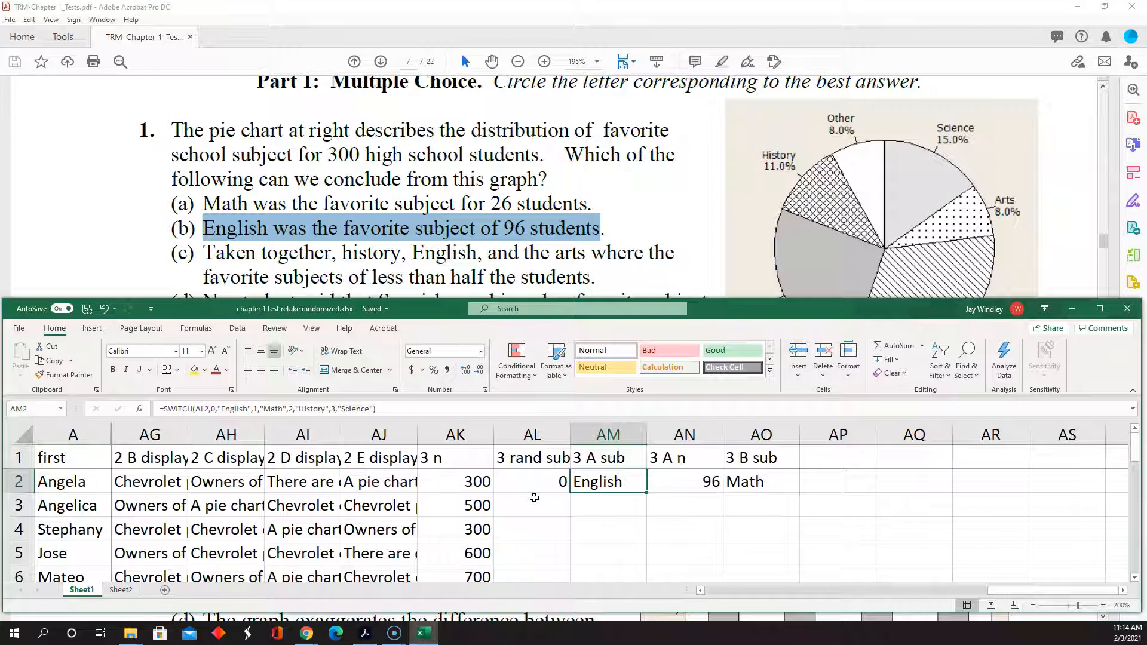
{"action": "key", "text": "Right"}
{"action": "key", "text": "Right"}
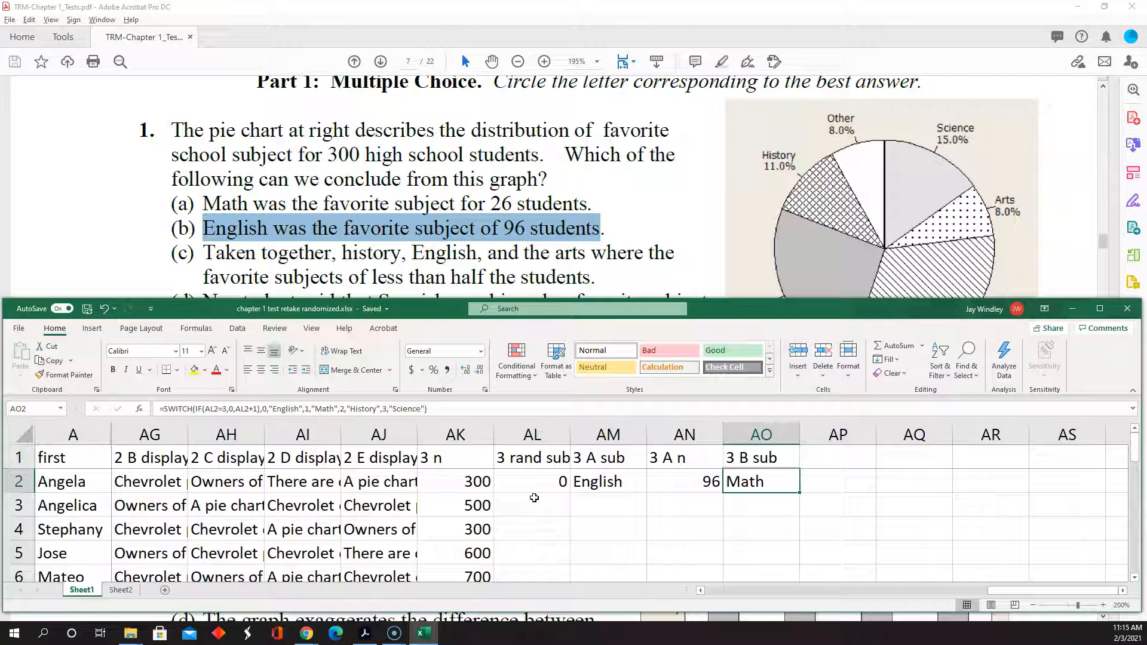
{"action": "key", "text": "Up"}
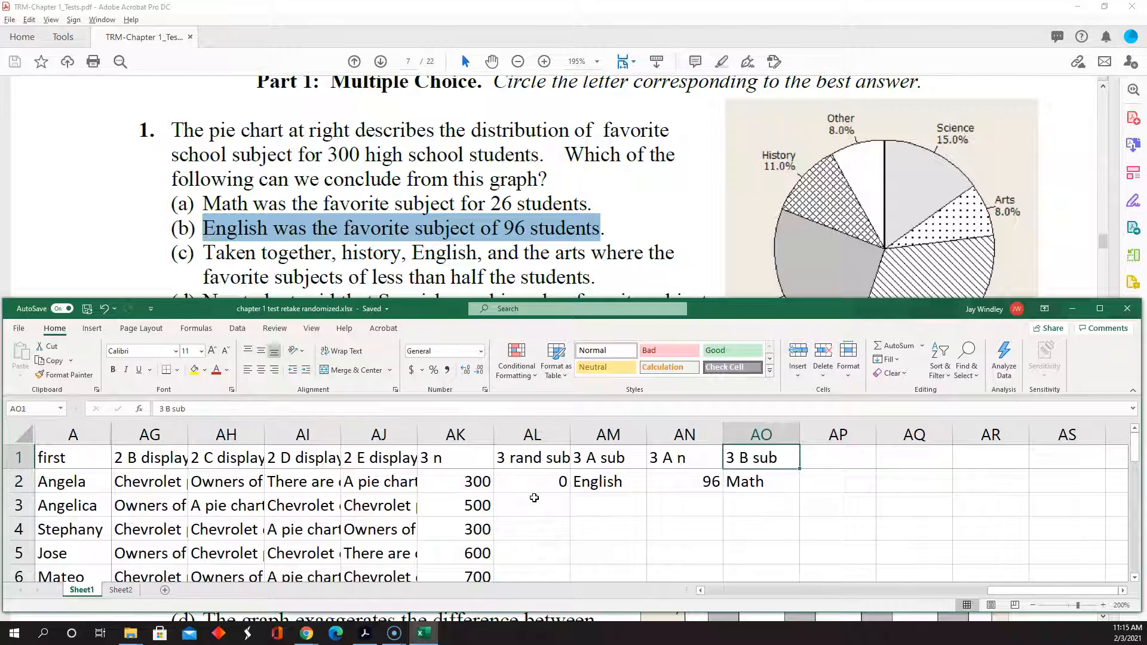
{"action": "key", "text": "Right"}
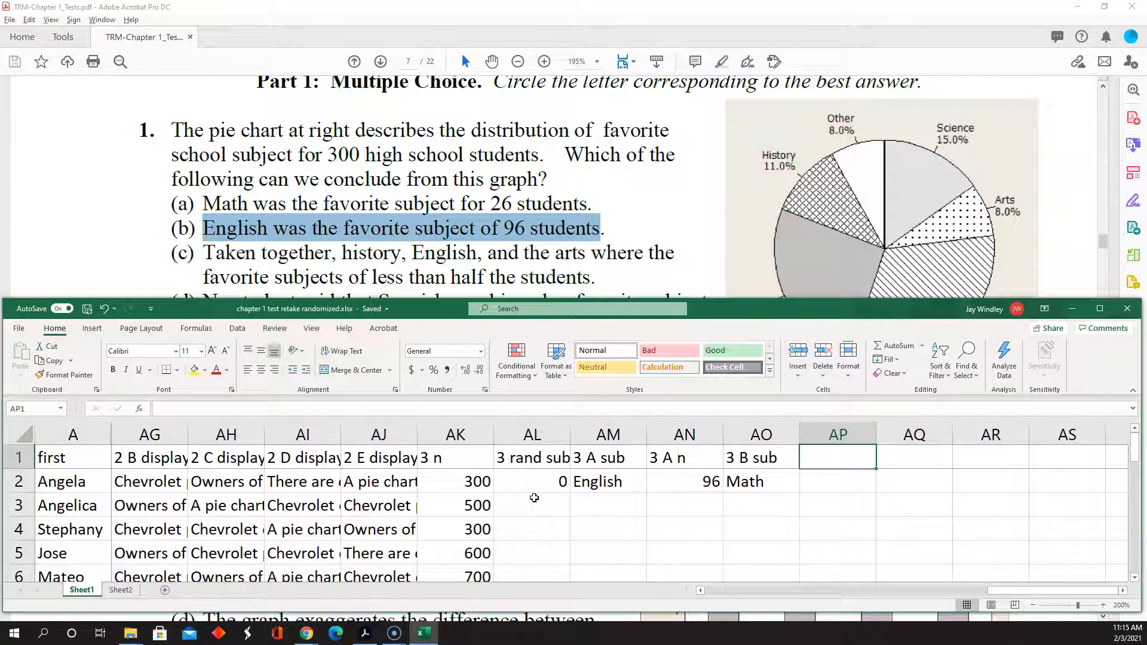
{"action": "type", "text": "3 "}
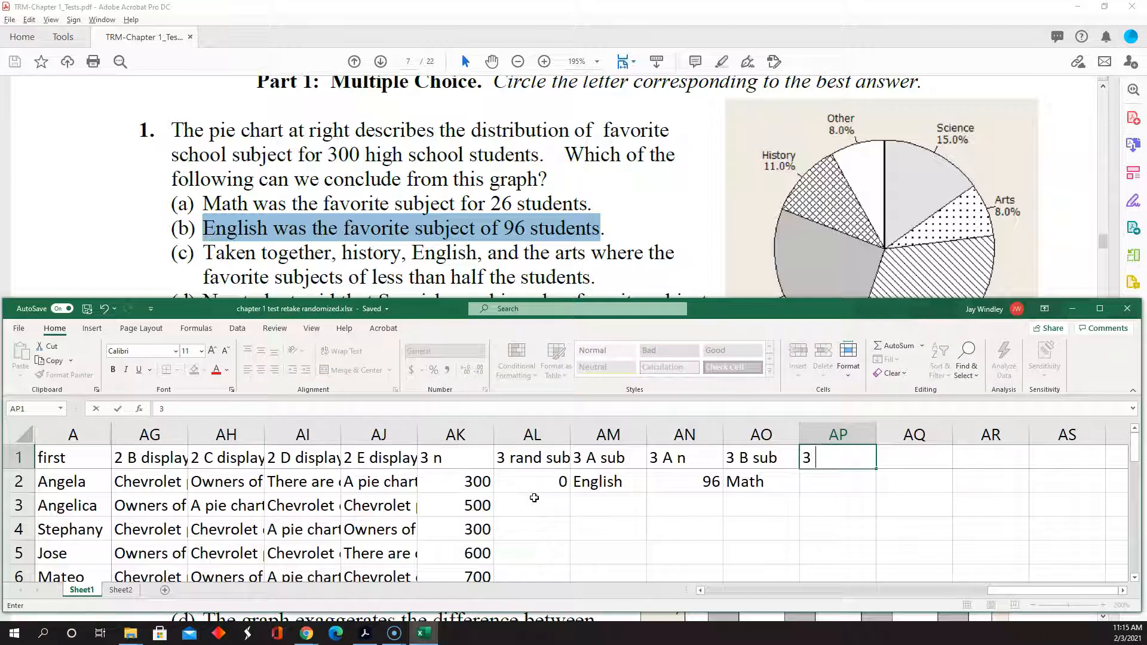
{"action": "type", "text": "B n"}
{"action": "key", "text": "Return"}
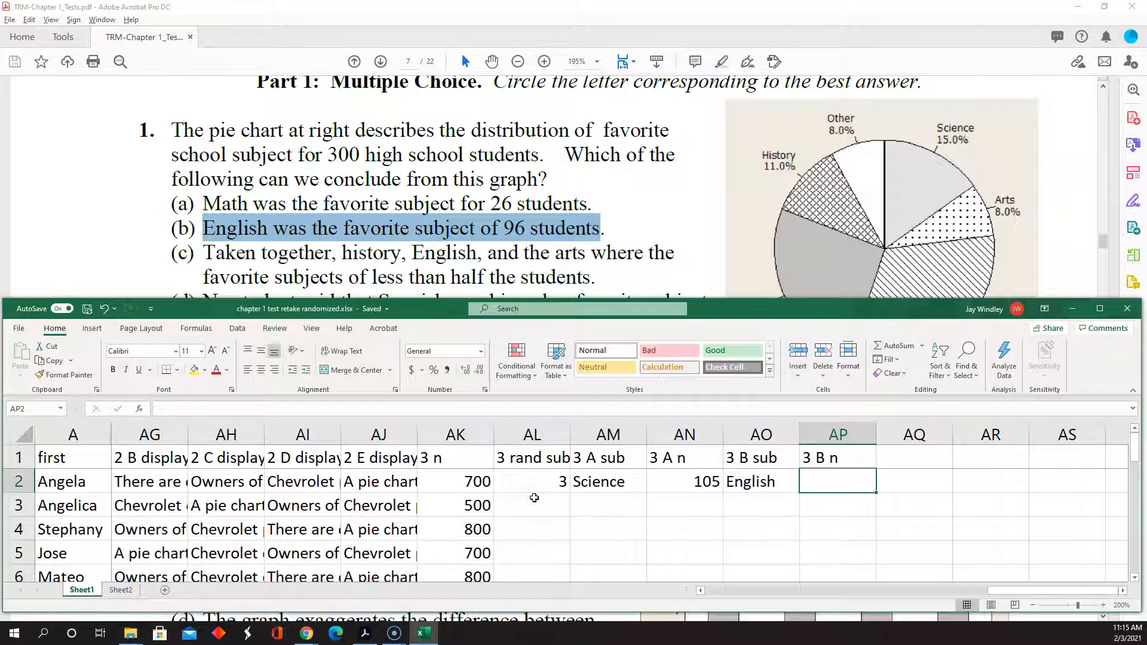
Step: Copy the SWITCH formula from AO2 into AP2 under the "3 B n" header
{"action": "type", "text": "="}
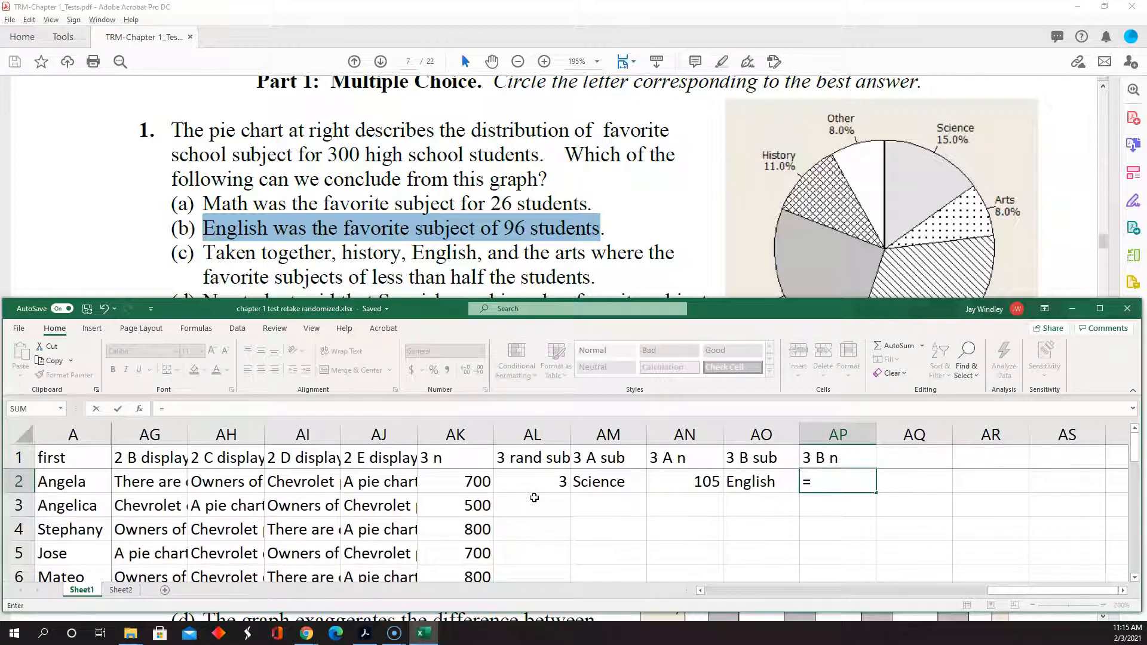
{"action": "key", "text": "BackSpace"}
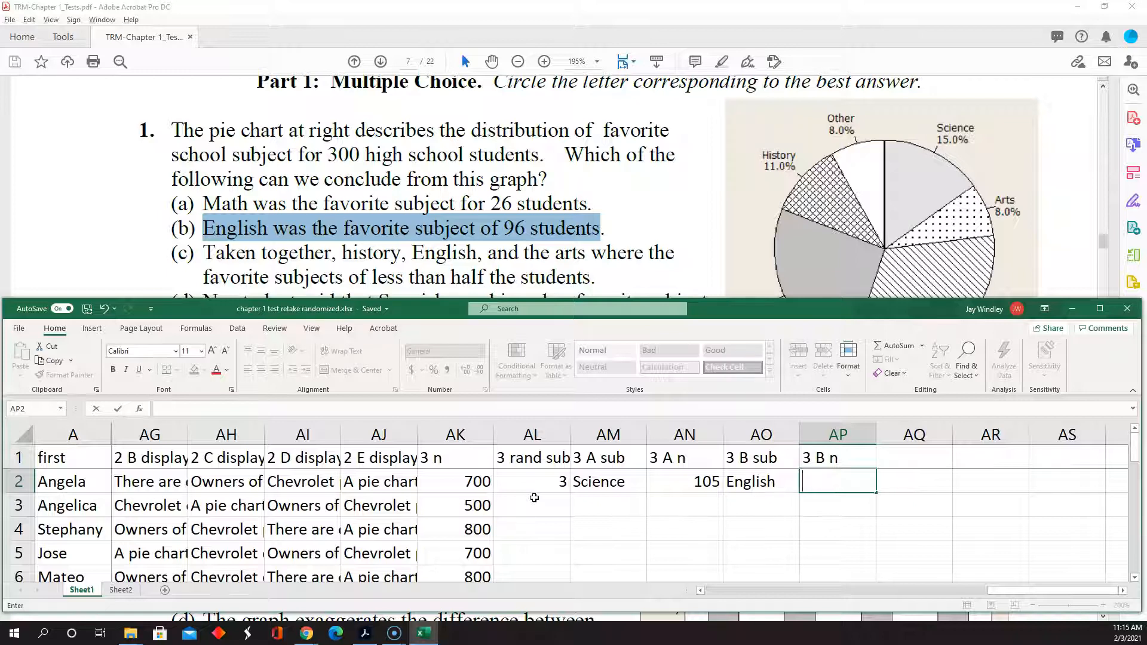
{"action": "key", "text": "Left"}
{"action": "key", "text": "Left"}
{"action": "key", "text": "Right"}
{"action": "key", "text": "ctrl+c"}
{"action": "key", "text": "Right"}
{"action": "key", "text": "ctrl+v"}
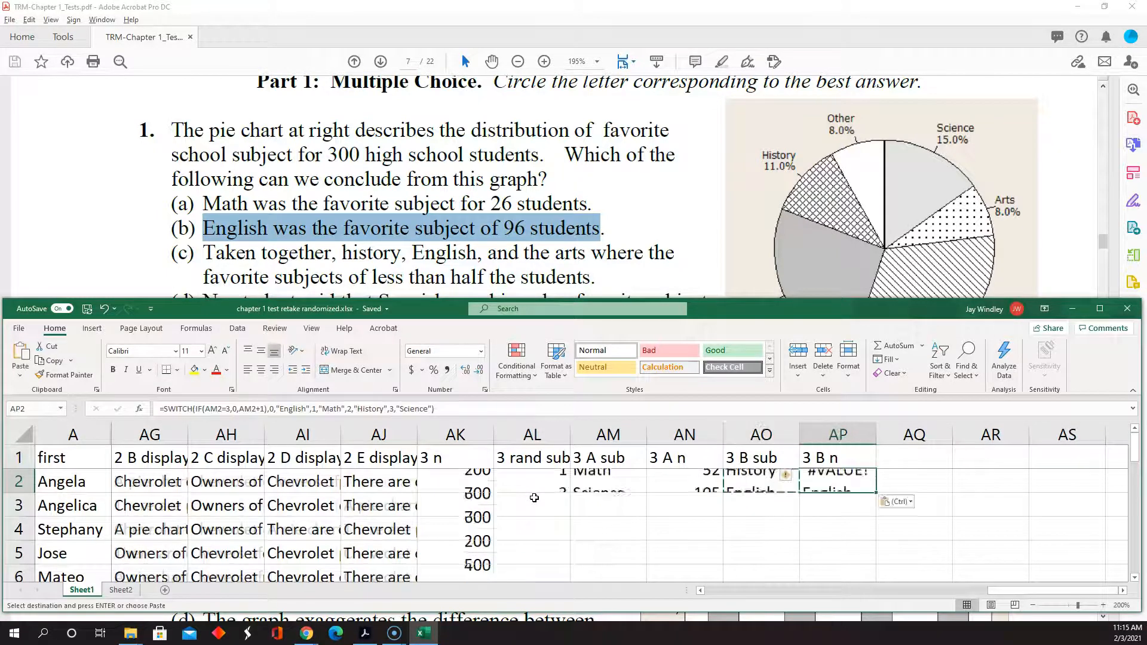
Step: Change both AM2 references inside the IF part of the AP2 formula to AL2
{"action": "key", "text": "F2"}
{"action": "key", "text": "Left"}
{"action": "key", "text": "Left"}
{"action": "key", "text": "Left"}
{"action": "key", "text": "Left"}
{"action": "key", "text": "Left"}
{"action": "key", "text": "Left"}
{"action": "key", "text": "Left"}
{"action": "key", "text": "Left"}
{"action": "key", "text": "Left"}
{"action": "key", "text": "Left"}
{"action": "key", "text": "Left"}
{"action": "key", "text": "Left"}
{"action": "key", "text": "Up"}
{"action": "key", "text": "Left"}
{"action": "key", "text": "Left"}
{"action": "key", "text": "Left"}
{"action": "key", "text": "Left"}
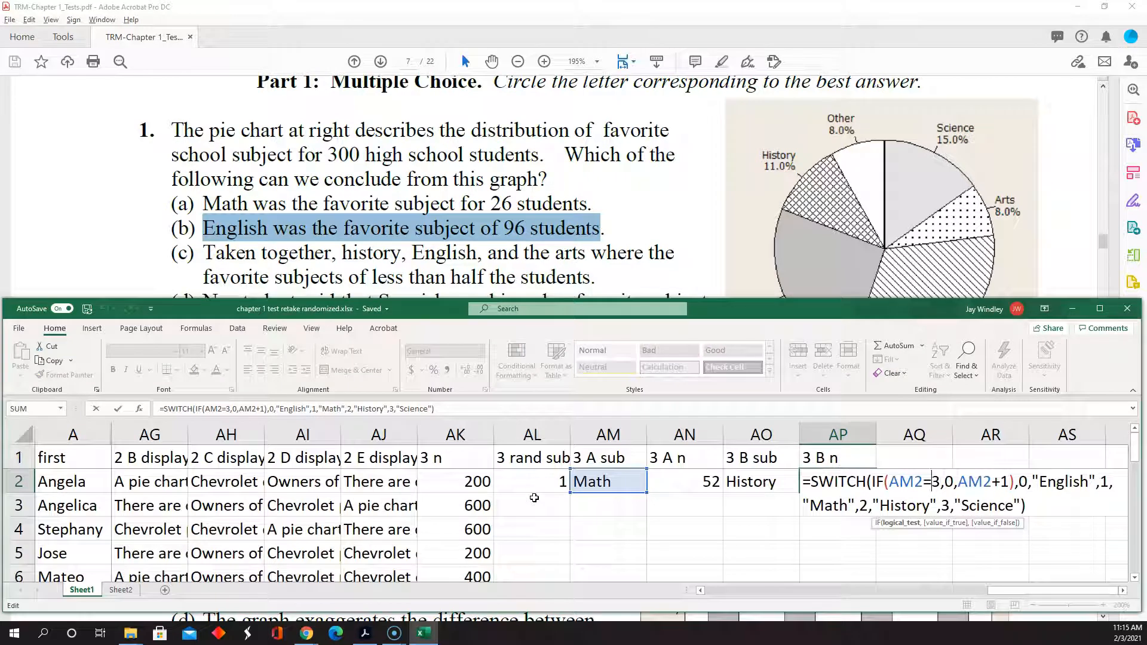
{"action": "key", "text": "shift+Right"}
{"action": "type", "text": "l"}
{"action": "key", "text": "Right"}
{"action": "key", "text": "Right"}
{"action": "key", "text": "Right"}
{"action": "key", "text": "Right"}
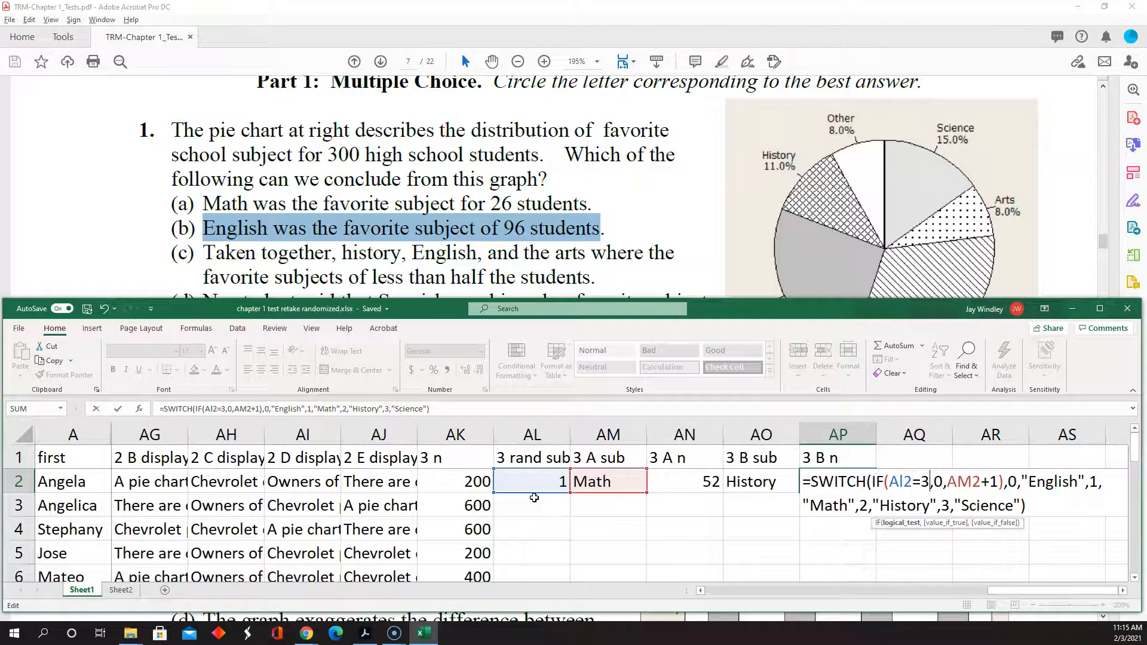
{"action": "key", "text": "Right"}
{"action": "key", "text": "Right"}
{"action": "key", "text": "Right"}
{"action": "key", "text": "shift+Right"}
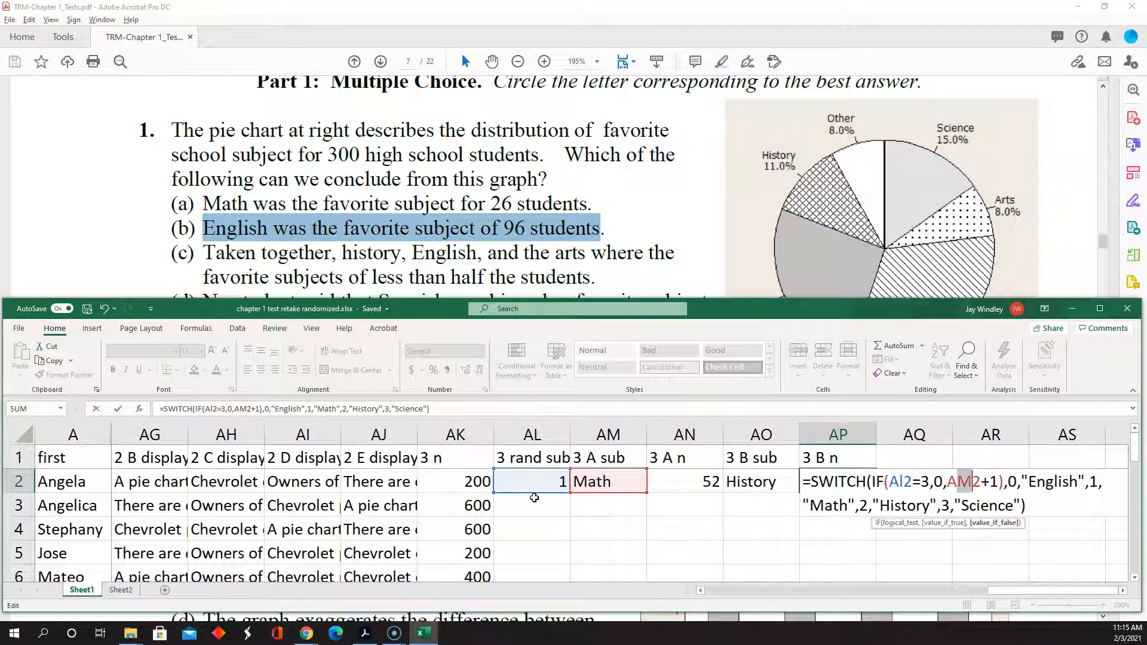
{"action": "type", "text": "l"}
Step: Replace the "English" result for case 0 in the AP2 formula with 32
{"action": "key", "text": "Right"}
{"action": "key", "text": "Right"}
{"action": "key", "text": "Right"}
{"action": "key", "text": "Right"}
{"action": "key", "text": "Right"}
{"action": "key", "text": "Right"}
{"action": "key", "text": "Right"}
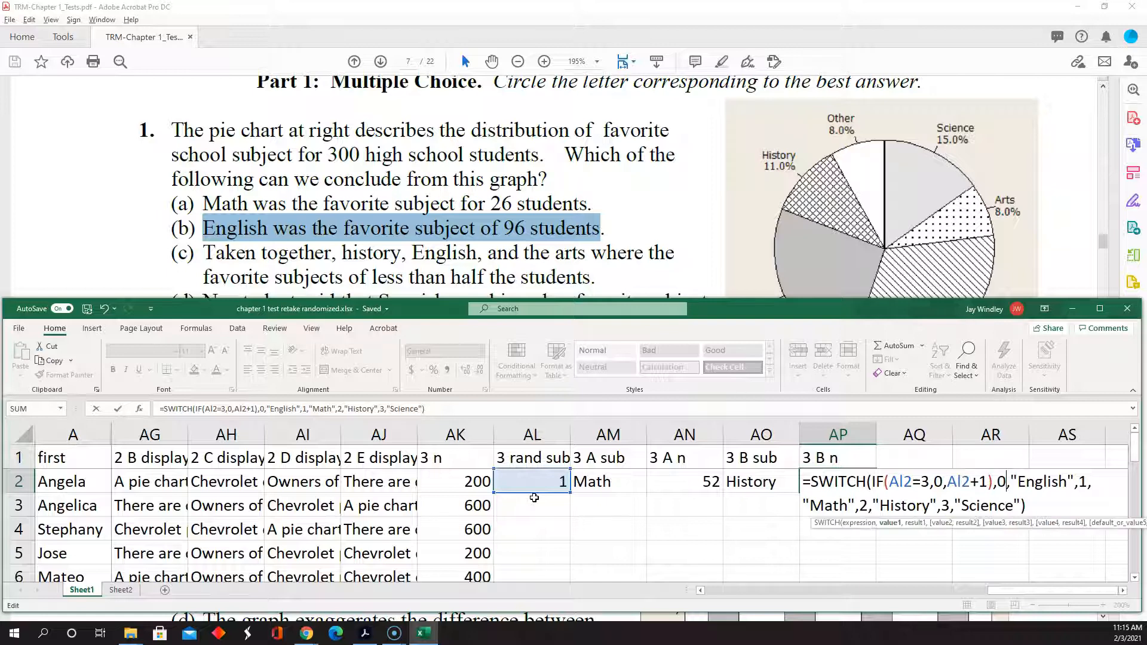
{"action": "key", "text": "Delete"}
{"action": "key", "text": "Delete"}
{"action": "key", "text": "Delete"}
{"action": "key", "text": "Delete"}
{"action": "key", "text": "Delete"}
{"action": "key", "text": "Delete"}
{"action": "key", "text": "Delete"}
{"action": "key", "text": "Delete"}
{"action": "key", "text": "Delete"}
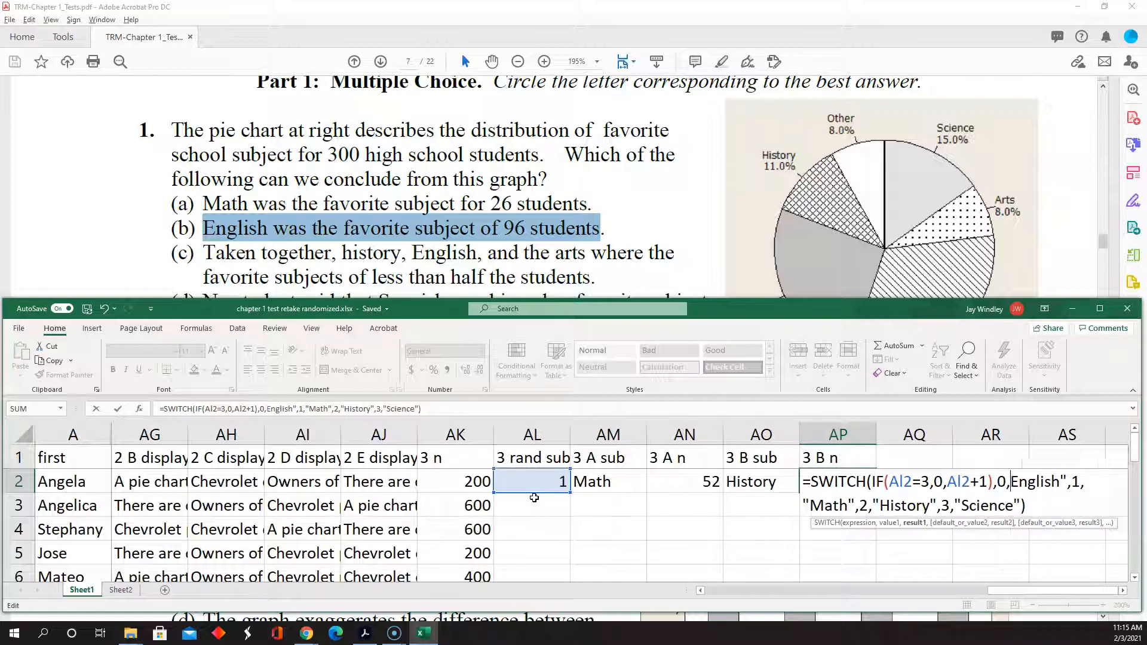
{"action": "type", "text": "23"}
{"action": "key", "text": "BackSpace"}
{"action": "key", "text": "BackSpace"}
{"action": "type", "text": "32"}
Step: Replace the "Math" result for case 1 in the AP2 formula with 26
{"action": "key", "text": "Right"}
{"action": "key", "text": "Right"}
{"action": "key", "text": "Right"}
{"action": "key", "text": "Right"}
{"action": "key", "text": "Left"}
{"action": "key", "text": "shift+Right"}
{"action": "key", "text": "shift+Right"}
{"action": "key", "text": "shift+Right"}
{"action": "key", "text": "shift+Right"}
{"action": "key", "text": "shift+Right"}
{"action": "key", "text": "shift+Right"}
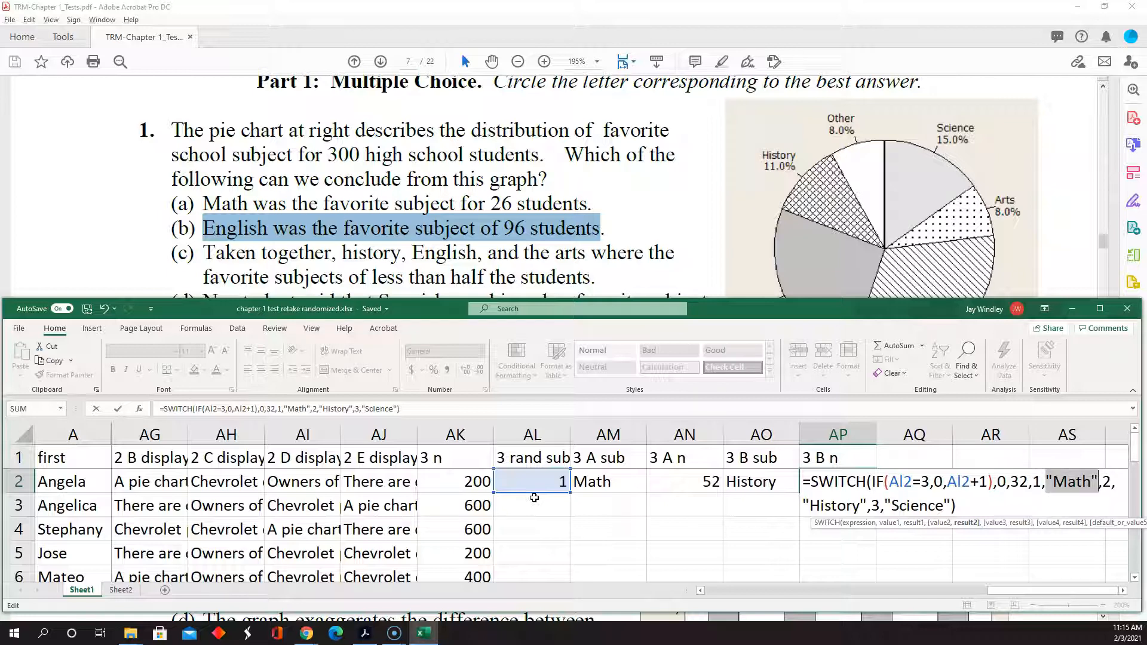
{"action": "type", "text": "26"}
Step: Replace the "History" result for case 2 in the AP2 formula with 11
{"action": "key", "text": "Right"}
{"action": "key", "text": "Right"}
{"action": "key", "text": "Right"}
{"action": "key", "text": "Right"}
{"action": "key", "text": "Left"}
{"action": "key", "text": "shift+Right"}
{"action": "key", "text": "shift+Right"}
{"action": "key", "text": "shift+Right"}
{"action": "key", "text": "shift+Right"}
{"action": "key", "text": "shift+Right"}
{"action": "key", "text": "shift+Right"}
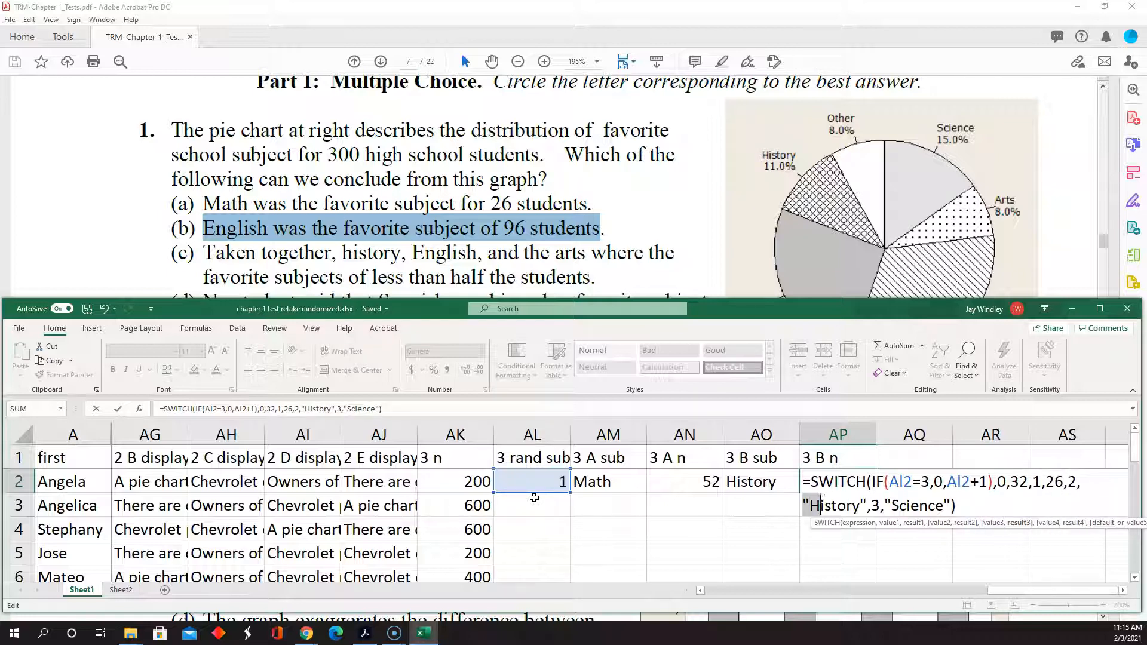
{"action": "key", "text": "shift+Right"}
{"action": "key", "text": "shift+Right"}
{"action": "key", "text": "shift+Right"}
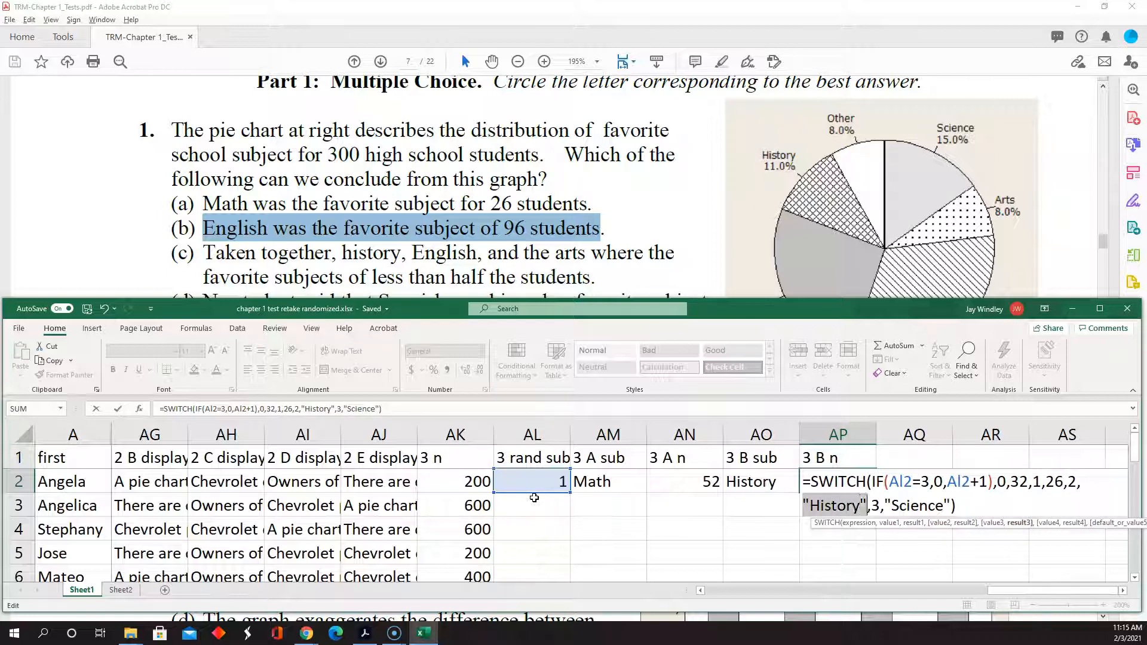
{"action": "type", "text": "11"}
Step: Replace the "Science" result for case 3 in the AP2 formula with 15 and commit the formula
{"action": "key", "text": "Right"}
{"action": "key", "text": "Right"}
{"action": "key", "text": "Right"}
{"action": "key", "text": "shift+Right"}
{"action": "key", "text": "shift+Right"}
{"action": "key", "text": "shift+Right"}
{"action": "key", "text": "shift+Right"}
{"action": "key", "text": "shift+Right"}
{"action": "key", "text": "shift+Right"}
{"action": "key", "text": "shift+Right"}
{"action": "key", "text": "shift+Right"}
{"action": "key", "text": "shift+Right"}
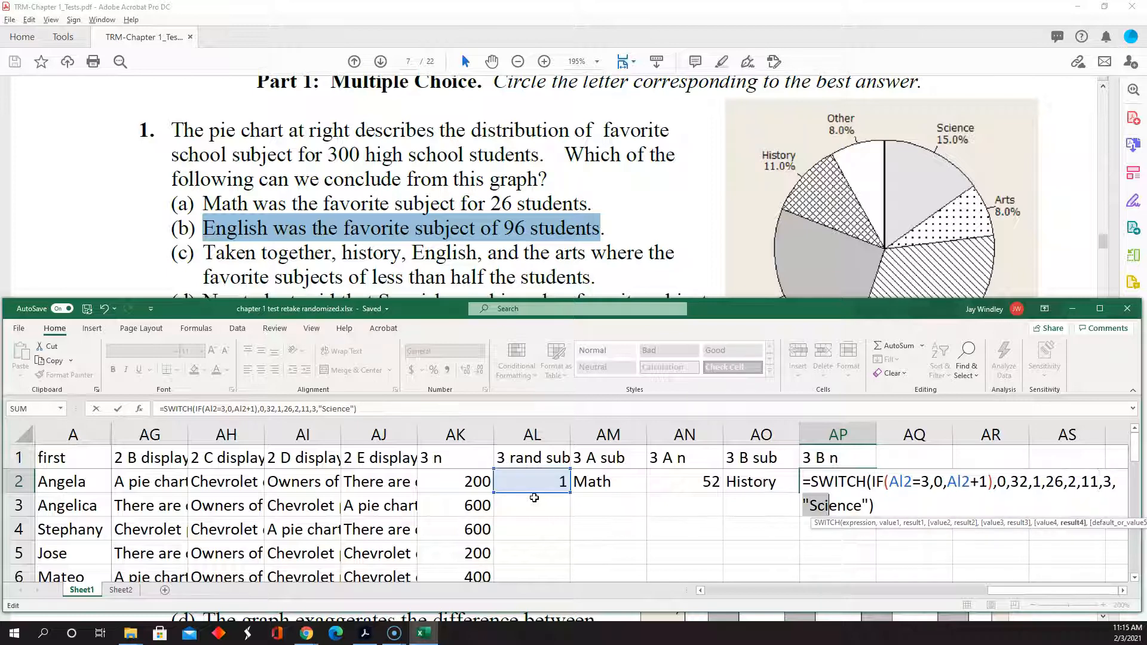
{"action": "type", "text": "15"}
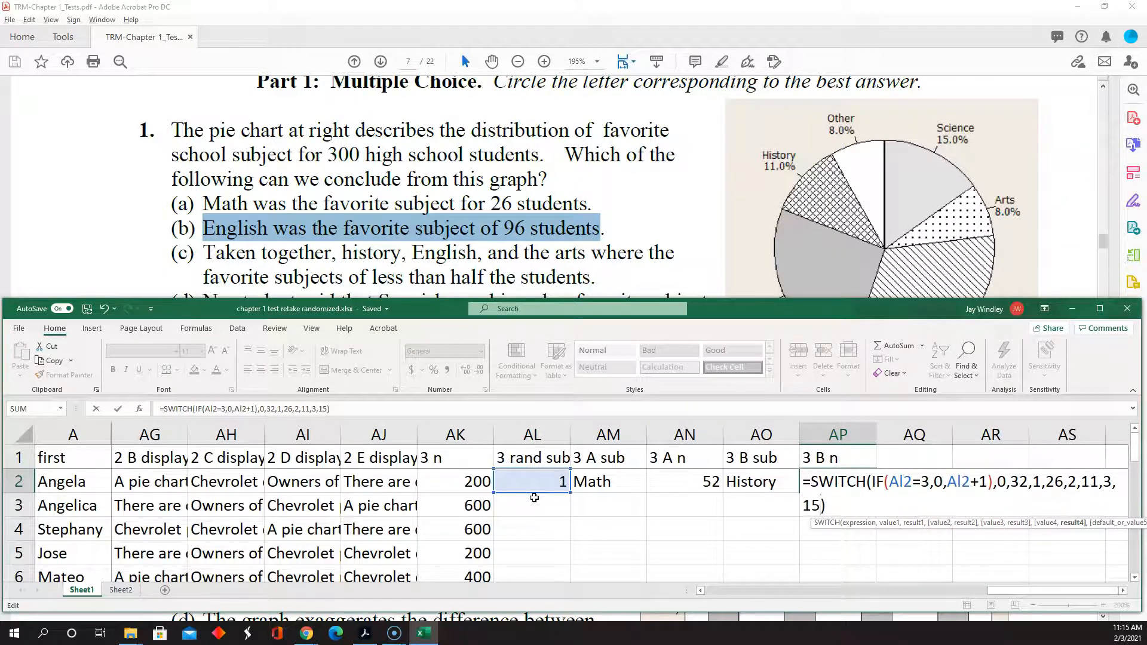
{"action": "key", "text": "Return"}
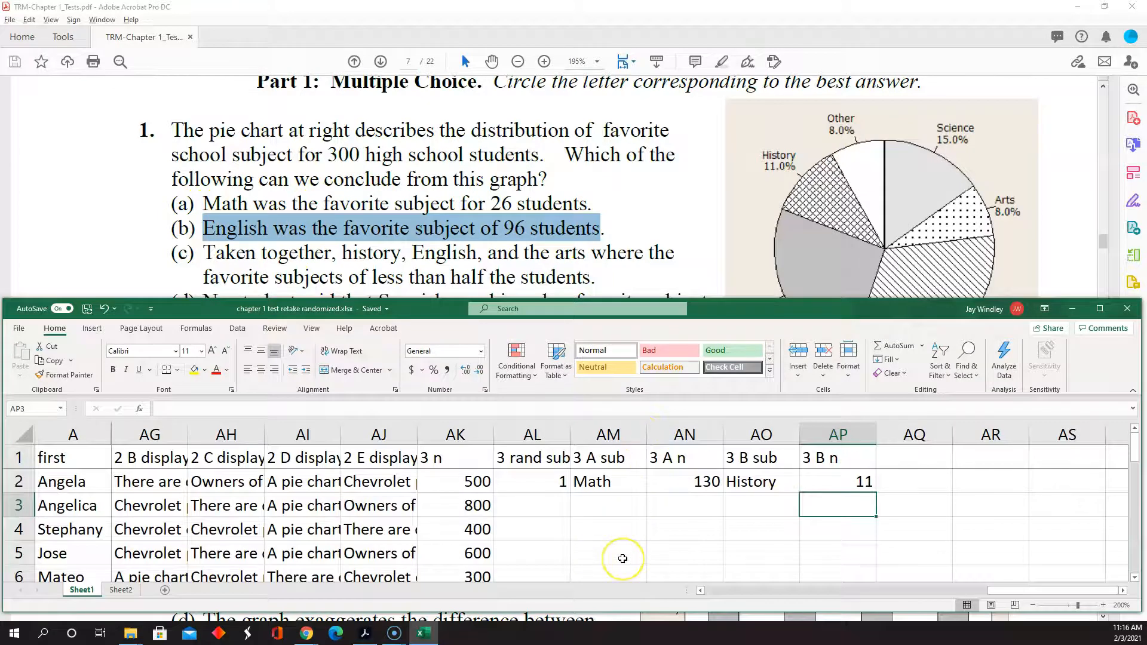
Step: Recalculate the sheet several times to check that the 3 B subject and its percentage in row 2 match
{"action": "key", "text": "F9"}
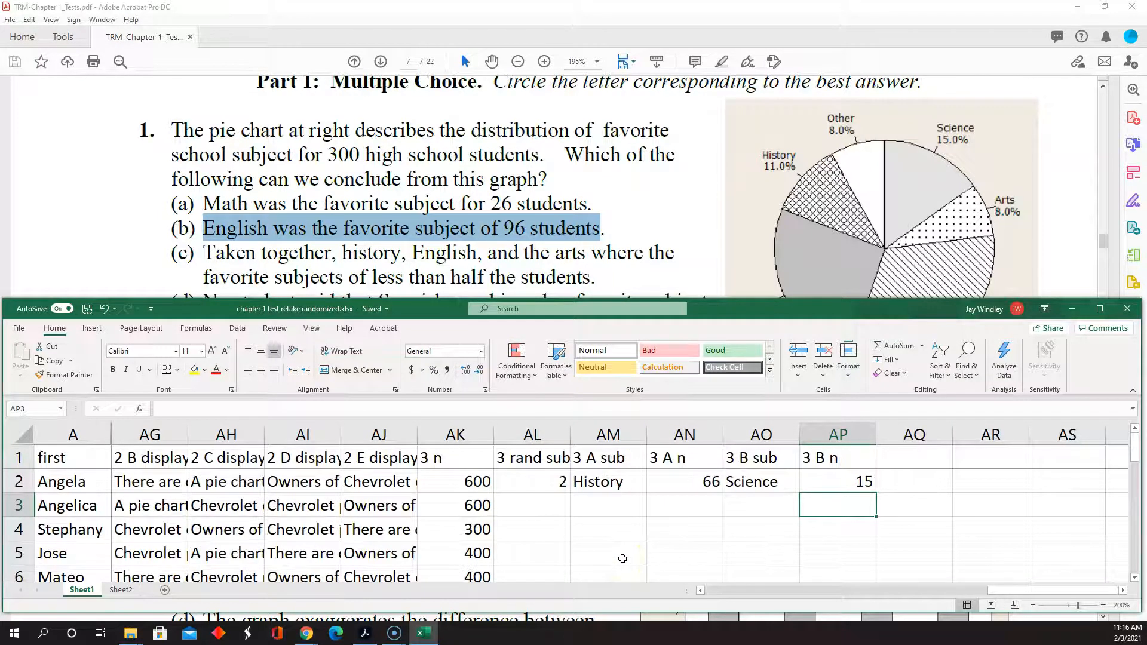
{"action": "left_click", "coordinate": [762, 483]}
{"action": "left_click", "coordinate": [812, 482]}
{"action": "left_click", "coordinate": [759, 505]}
{"action": "key", "text": "Delete"}
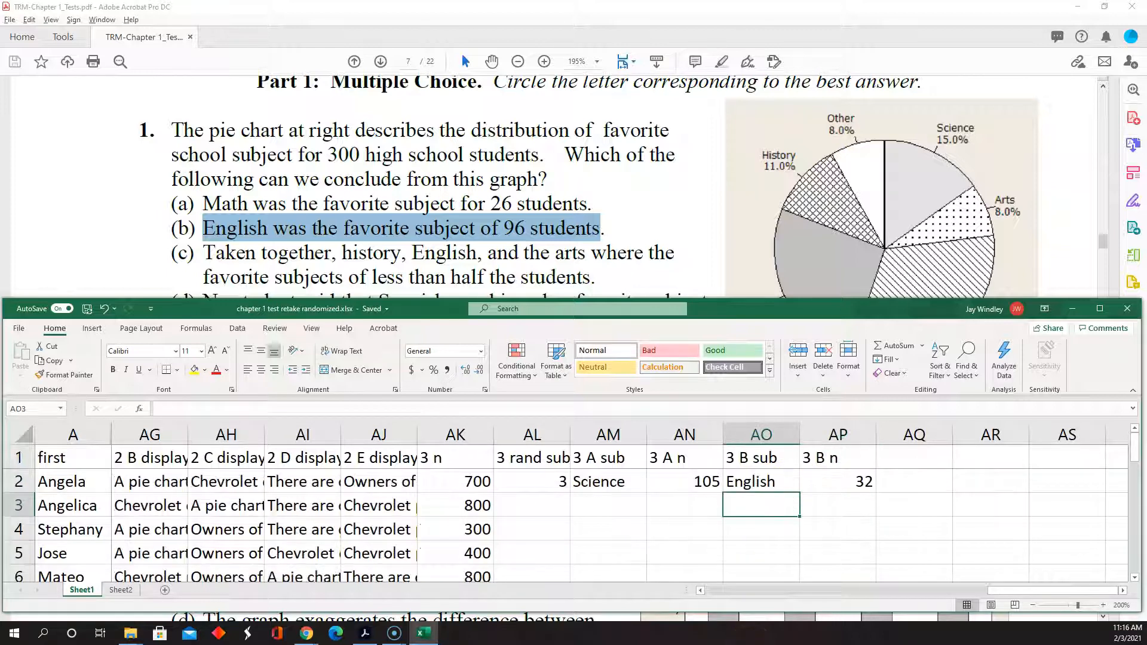
{"action": "key", "text": "Delete"}
{"action": "key", "text": "Delete"}
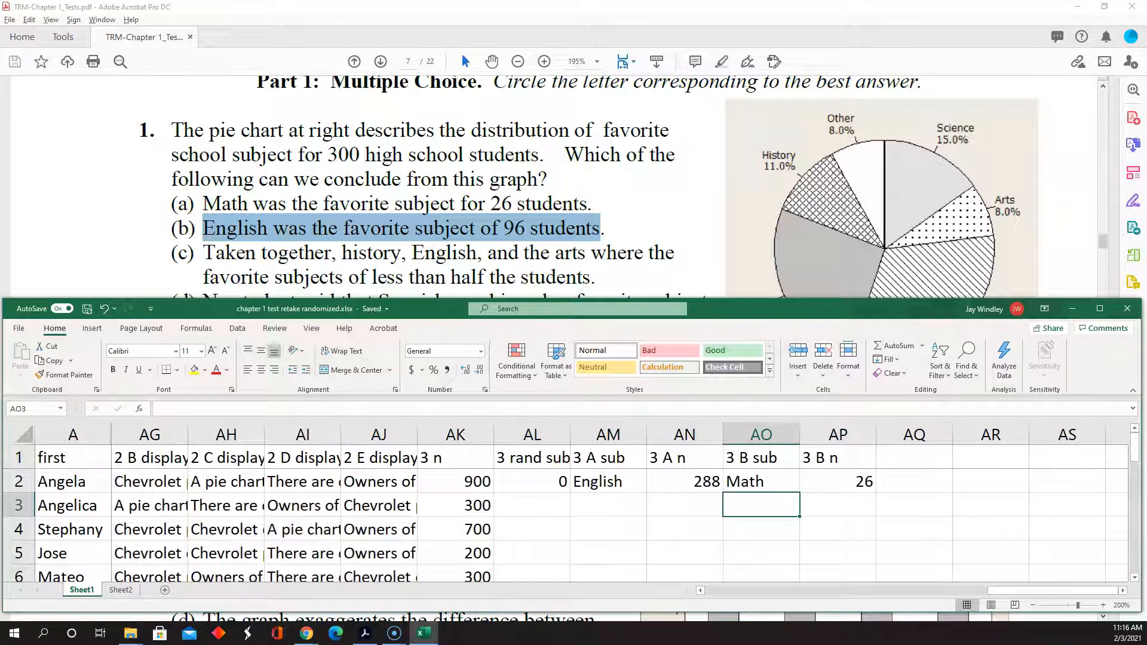
Step: Enter the header "3 C" in cell AQ1
{"action": "key", "text": "Up"}
{"action": "key", "text": "Up"}
{"action": "key", "text": "Right"}
{"action": "key", "text": "Right"}
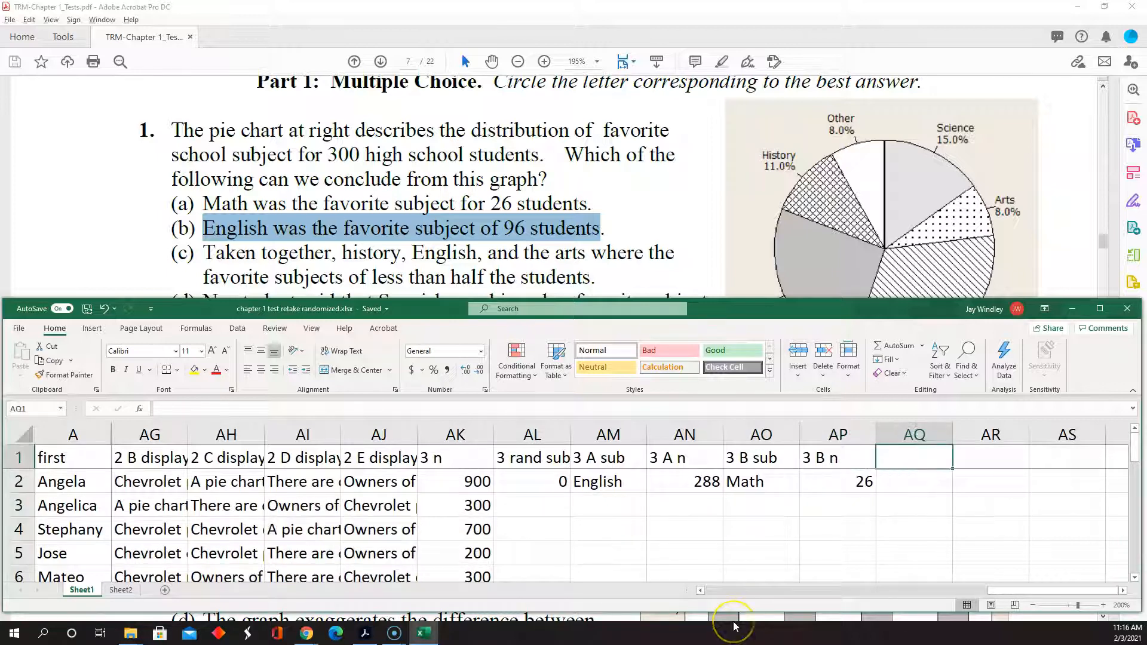
{"action": "type", "text": "3 C"}
Step: Enter =SWITCH(RANDBETWEEN(1,3),1,"option 1",2,"option 2",3,"option 3") in cell AQ2
{"action": "left_click", "coordinate": [927, 489]}
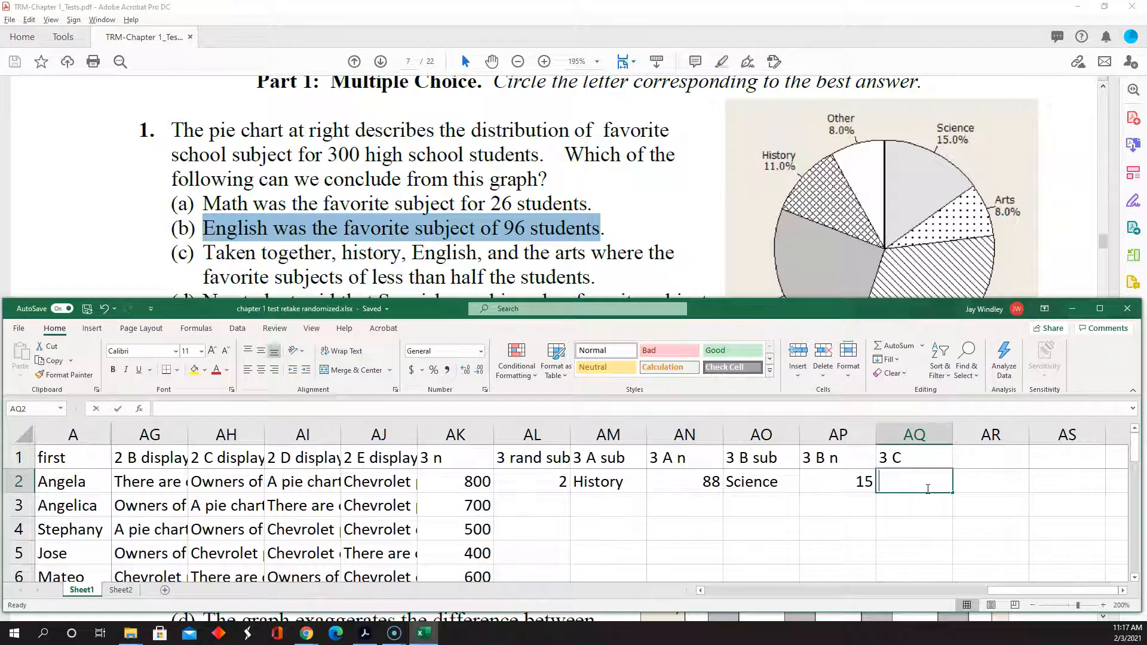
{"action": "type", "text": "=switch("}
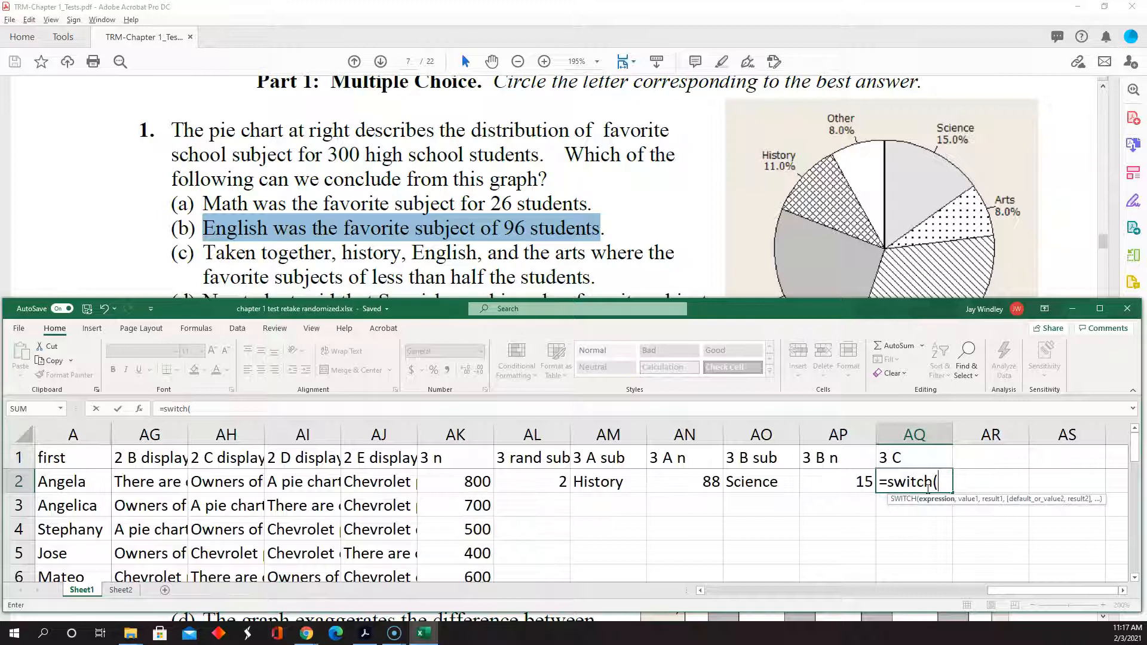
{"action": "type", "text": "rand"}
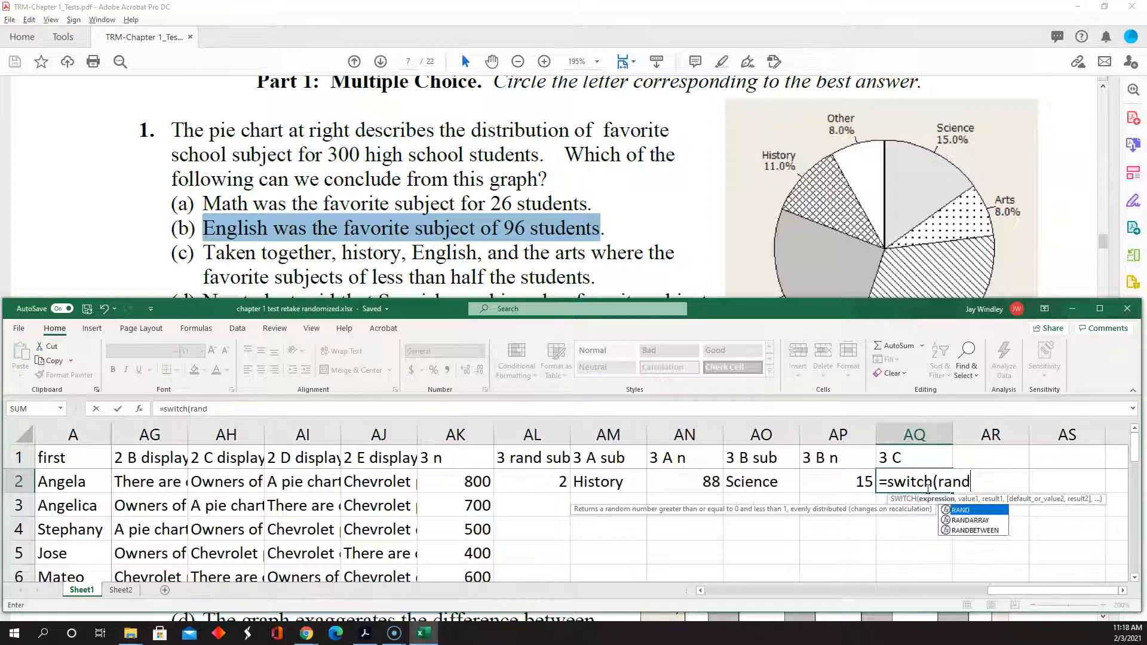
{"action": "type", "text": "between("}
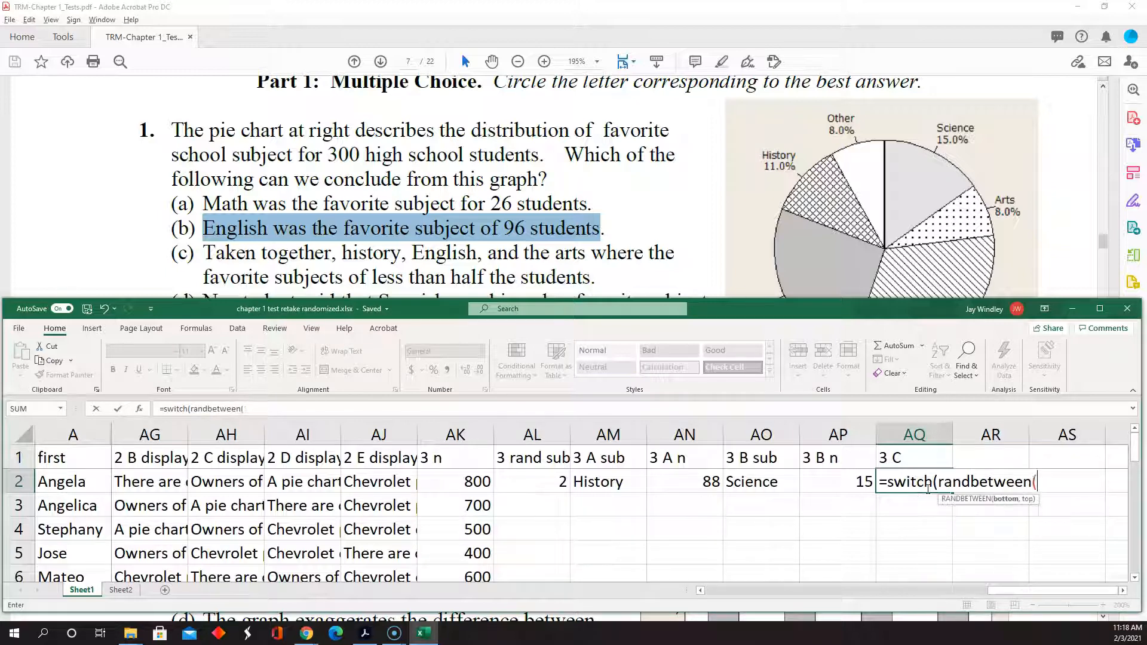
{"action": "type", "text": "1,3),"}
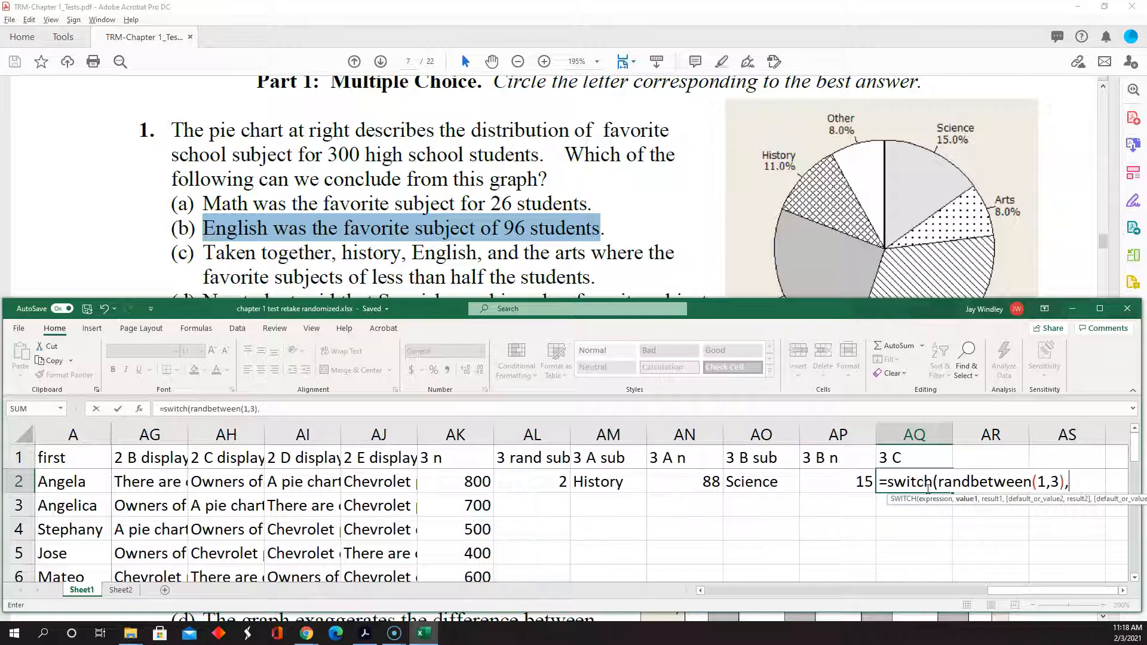
{"action": "type", "text": "1,\""}
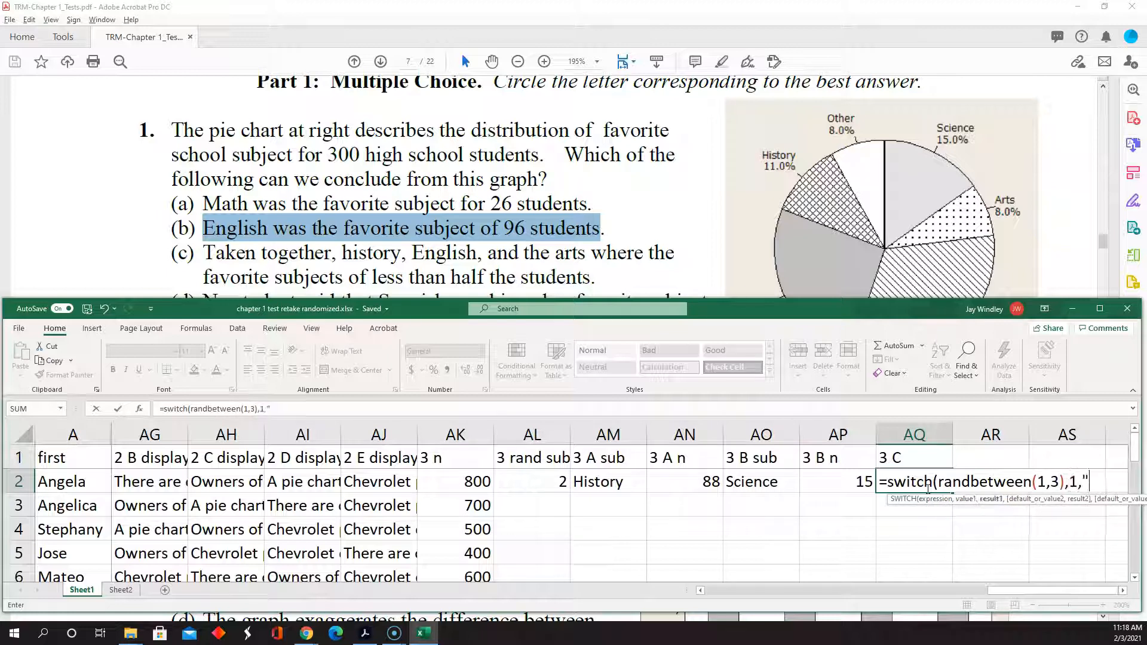
{"action": "type", "text": "option 1\""}
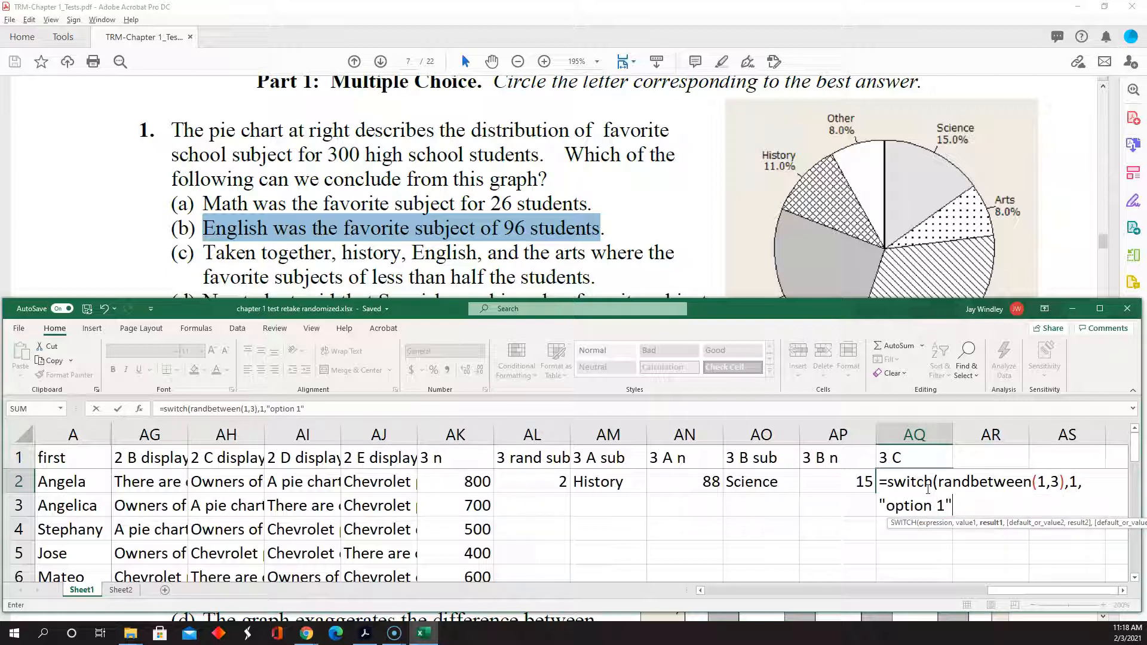
{"action": "type", "text": ",2,\"option 2"}
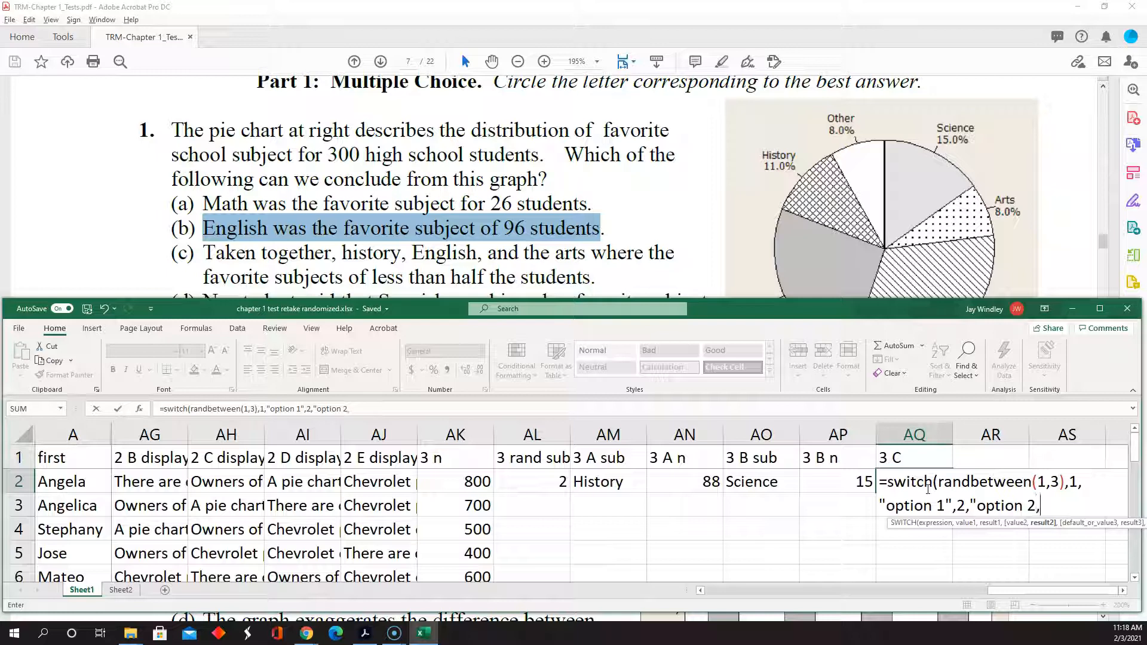
{"action": "type", "text": "\",3"}
{"action": "type", "text": ",\"option"}
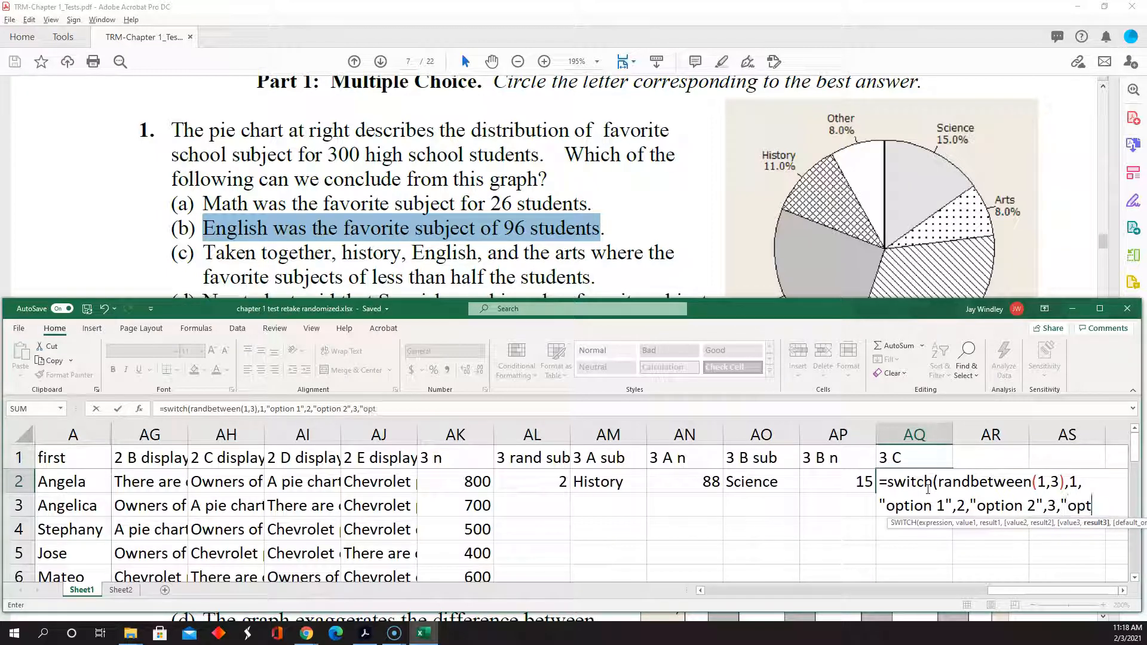
{"action": "type", "text": " 3\")"}
{"action": "key", "text": "Return"}
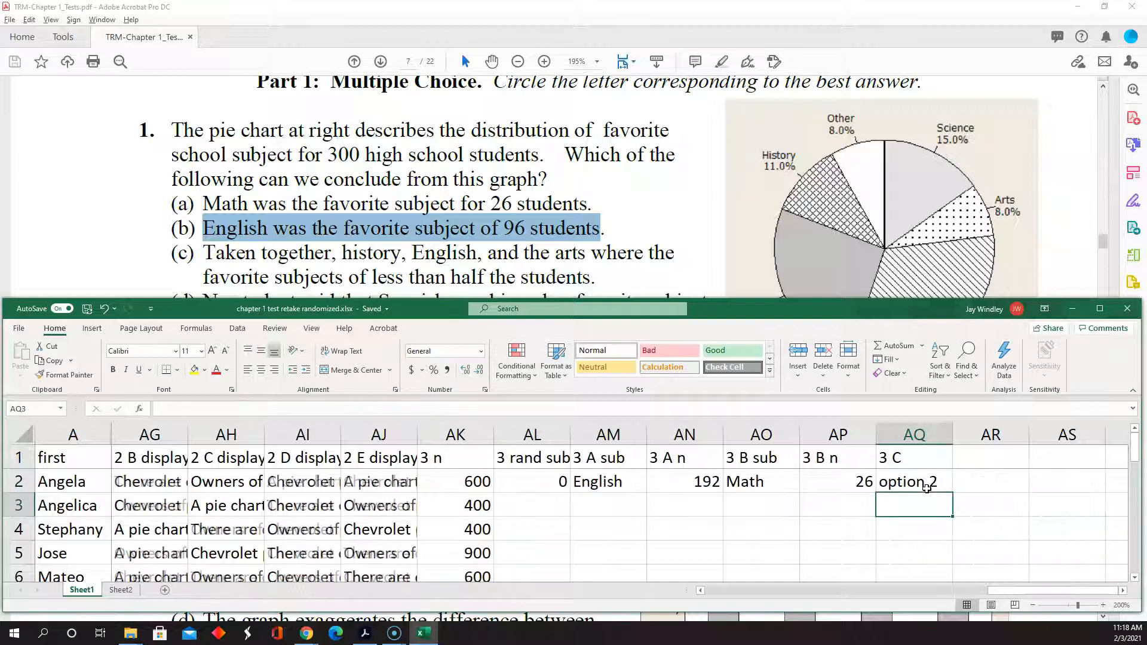
Step: Recalculate the sheet repeatedly to check how the random option in AQ2 varies
{"action": "key", "text": "F9"}
{"action": "key", "text": "F9"}
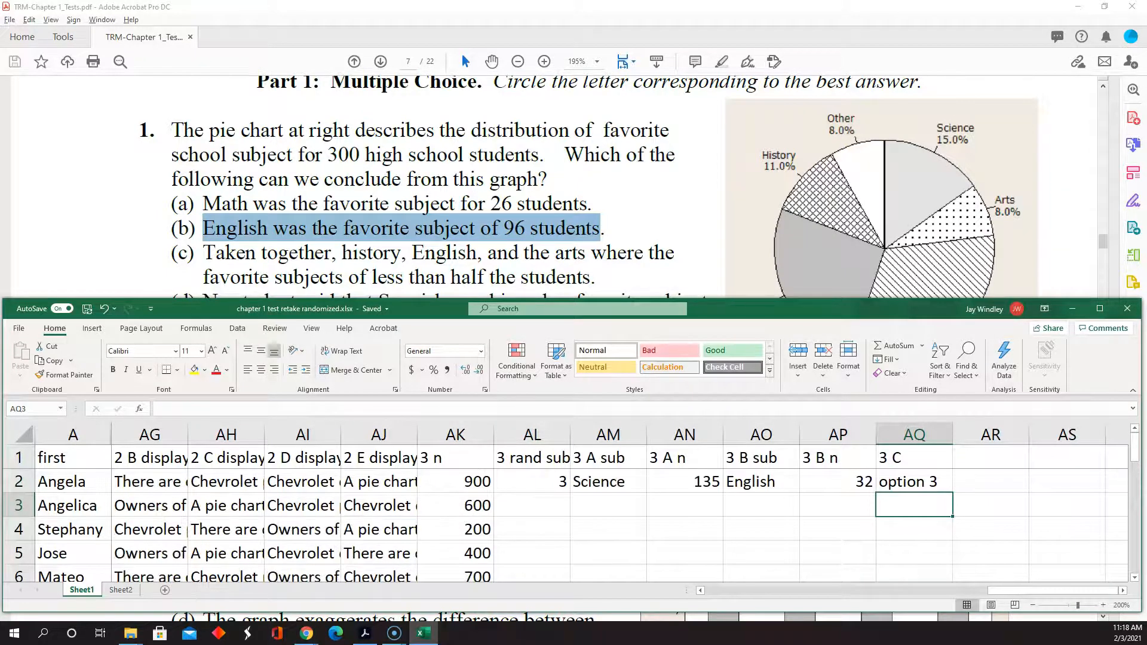
{"action": "key", "text": "F9"}
{"action": "key", "text": "F9"}
{"action": "key", "text": "F9"}
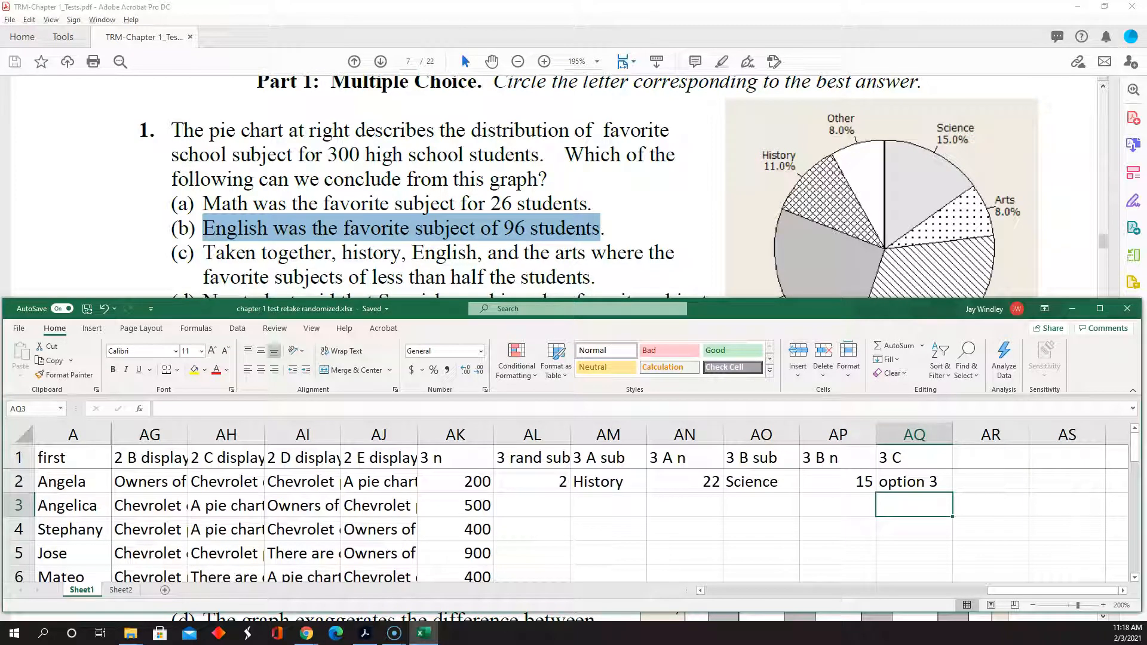
{"action": "key", "text": "Up"}
{"action": "key", "text": "Down"}
{"action": "key", "text": "F9"}
{"action": "key", "text": "F9"}
{"action": "key", "text": "F9"}
{"action": "key", "text": "F9"}
{"action": "key", "text": "F9"}
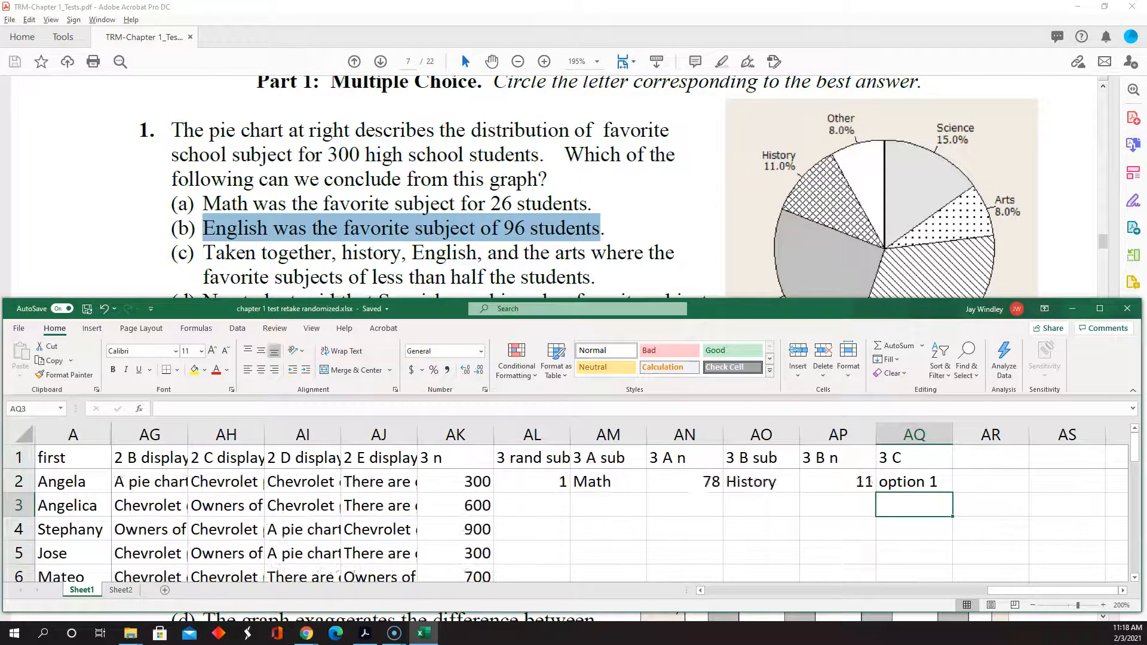
{"action": "key", "text": "F9"}
{"action": "key", "text": "F9"}
{"action": "key", "text": "F9"}
{"action": "key", "text": "F9"}
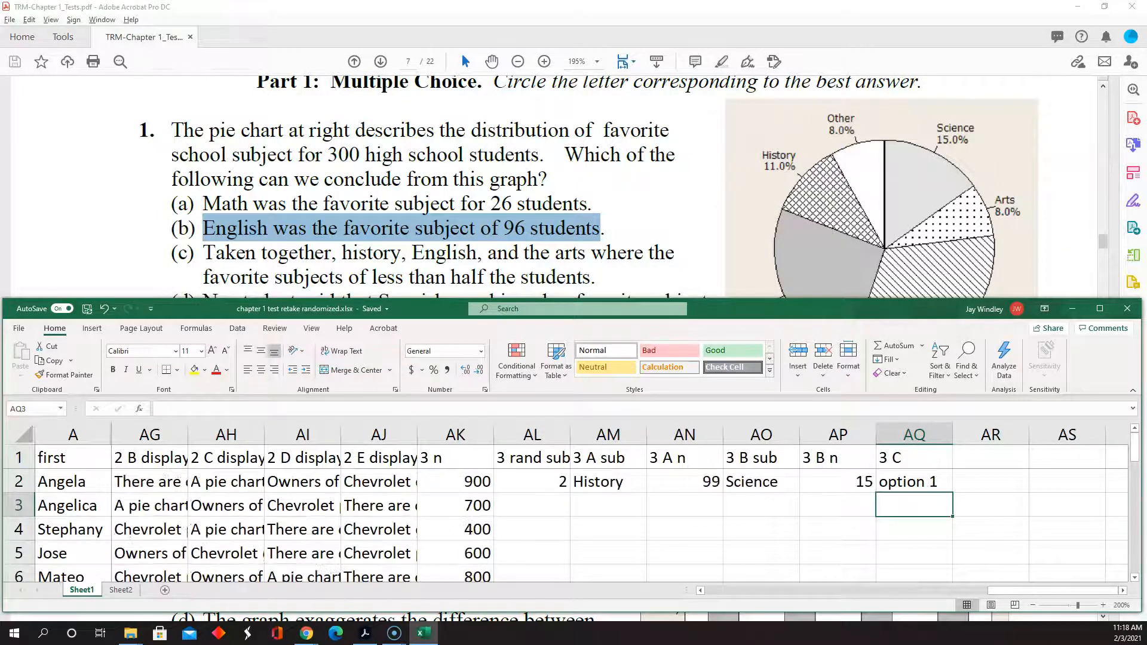
Step: Replace "option 1" in the AQ2 formula with "Taken together, history, English, and the arts were the favorite subjects of less than half of the students"
{"action": "key", "text": "Up"}
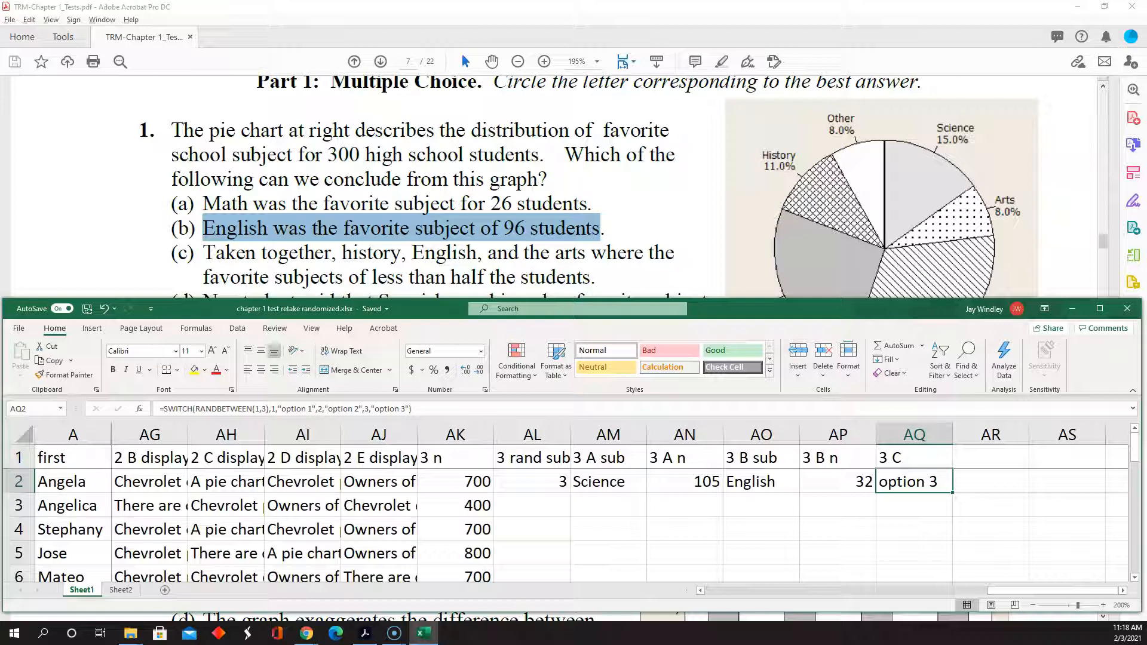
{"action": "key", "text": "F2"}
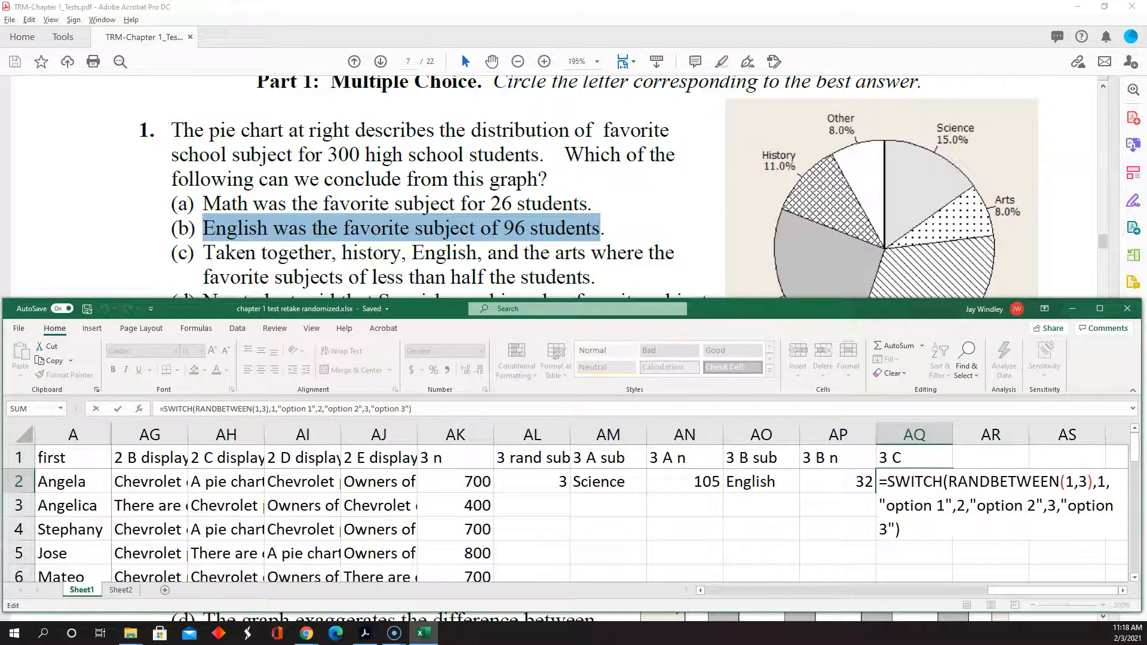
{"action": "key", "text": "Left"}
{"action": "key", "text": "Left"}
{"action": "key", "text": "Left"}
{"action": "key", "text": "Left"}
{"action": "key", "text": "Left"}
{"action": "key", "text": "Left"}
{"action": "key", "text": "Left"}
{"action": "key", "text": "Left"}
{"action": "key", "text": "Left"}
{"action": "key", "text": "Left"}
{"action": "key", "text": "Left"}
{"action": "key", "text": "Left"}
{"action": "key", "text": "Left"}
{"action": "key", "text": "Left"}
{"action": "key", "text": "Left"}
{"action": "key", "text": "Left"}
{"action": "key", "text": "Left"}
{"action": "key", "text": "Left"}
{"action": "key", "text": "Left"}
{"action": "key", "text": "Left"}
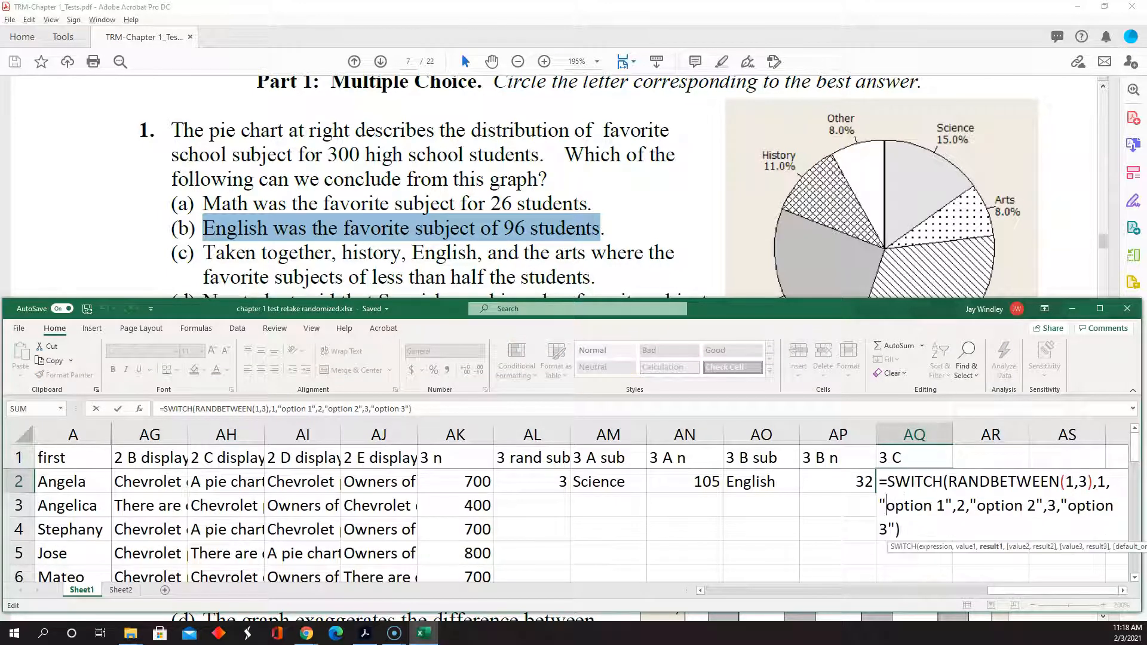
{"action": "key", "text": "BackSpace"}
{"action": "key", "text": "BackSpace"}
{"action": "key", "text": "BackSpace"}
{"action": "key", "text": "BackSpace"}
{"action": "key", "text": "BackSpace"}
{"action": "key", "text": "Delete"}
{"action": "key", "text": "Delete"}
{"action": "key", "text": "Delete"}
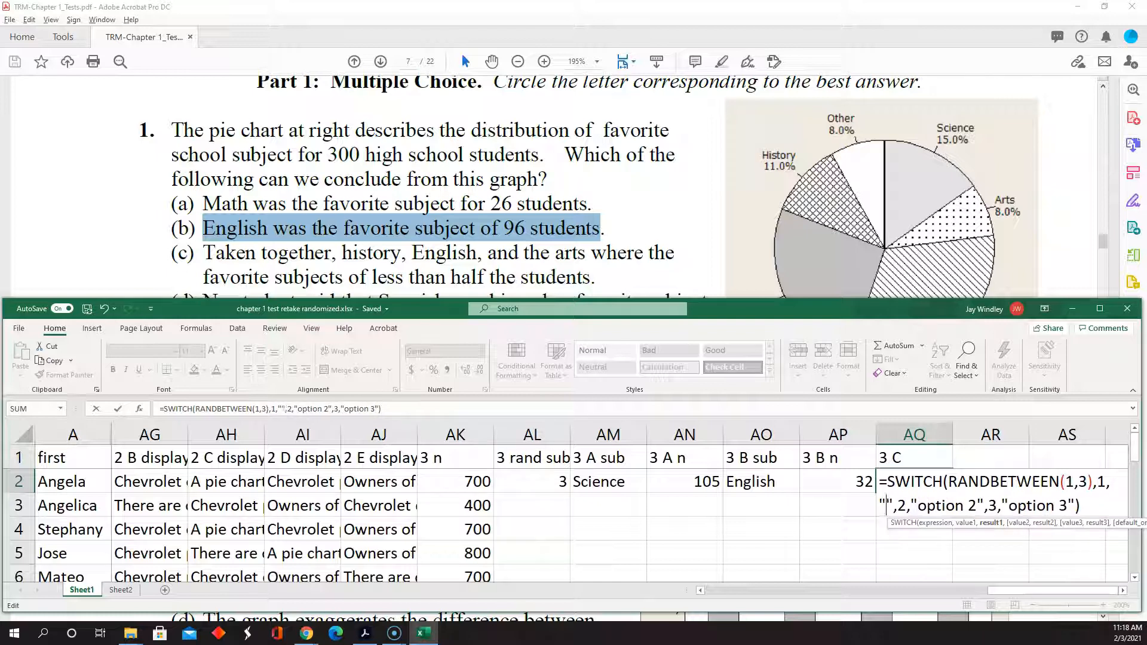
{"action": "type", "text": "Taken"}
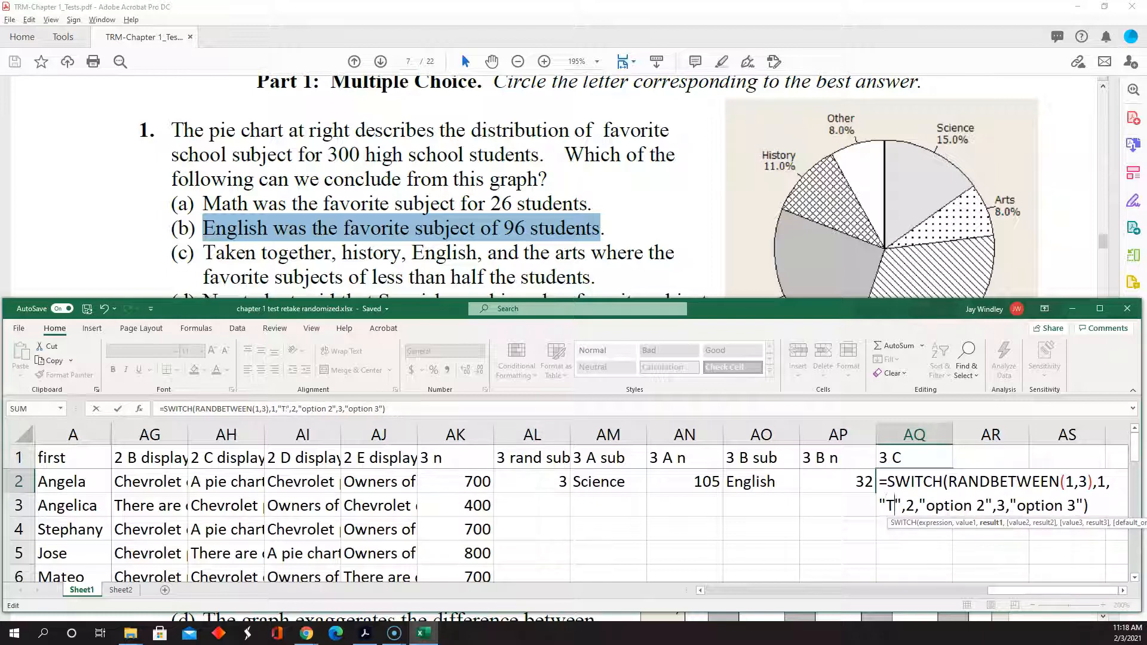
{"action": "type", "text": " together"}
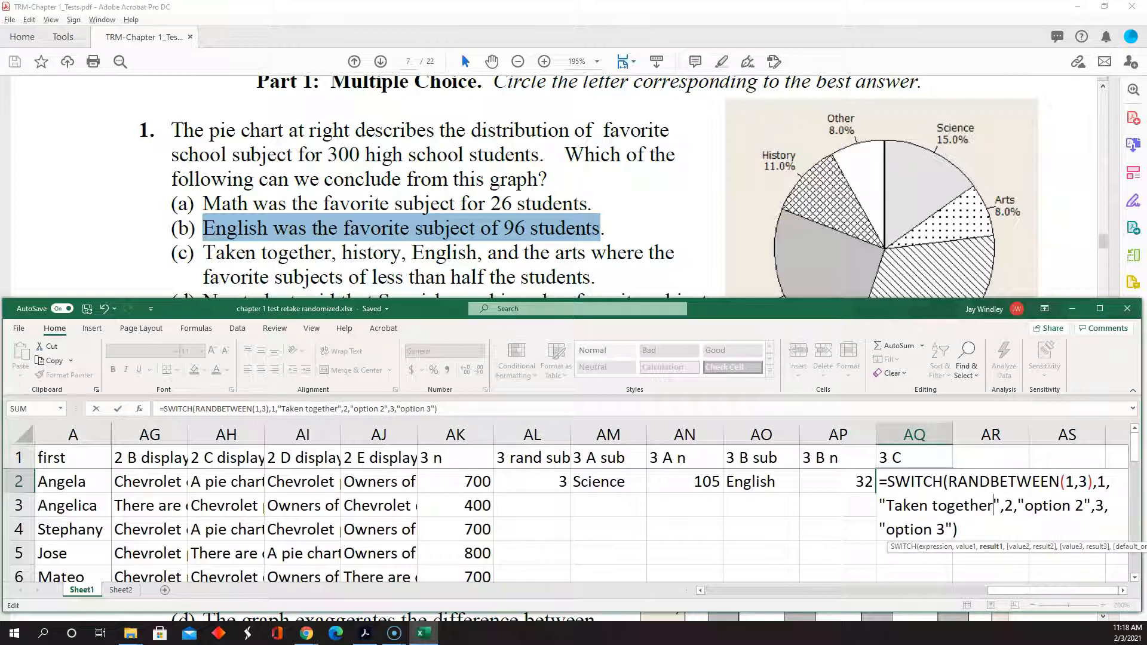
{"action": "type", "text": ","}
{"action": "type", "text": " history"}
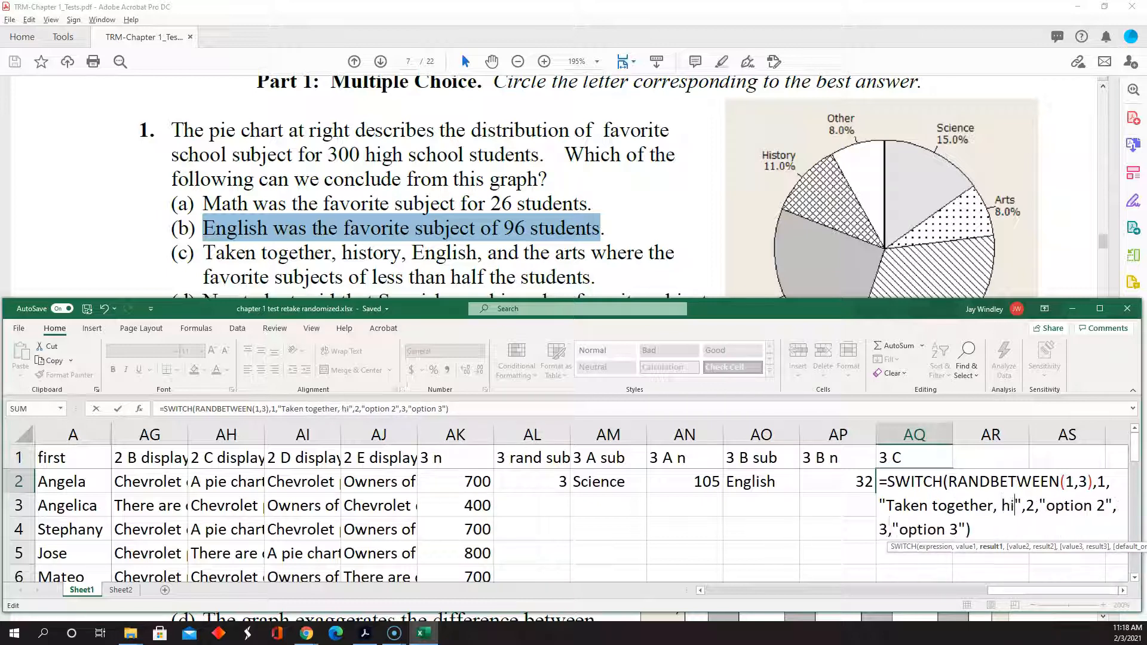
{"action": "type", "text": ", English"}
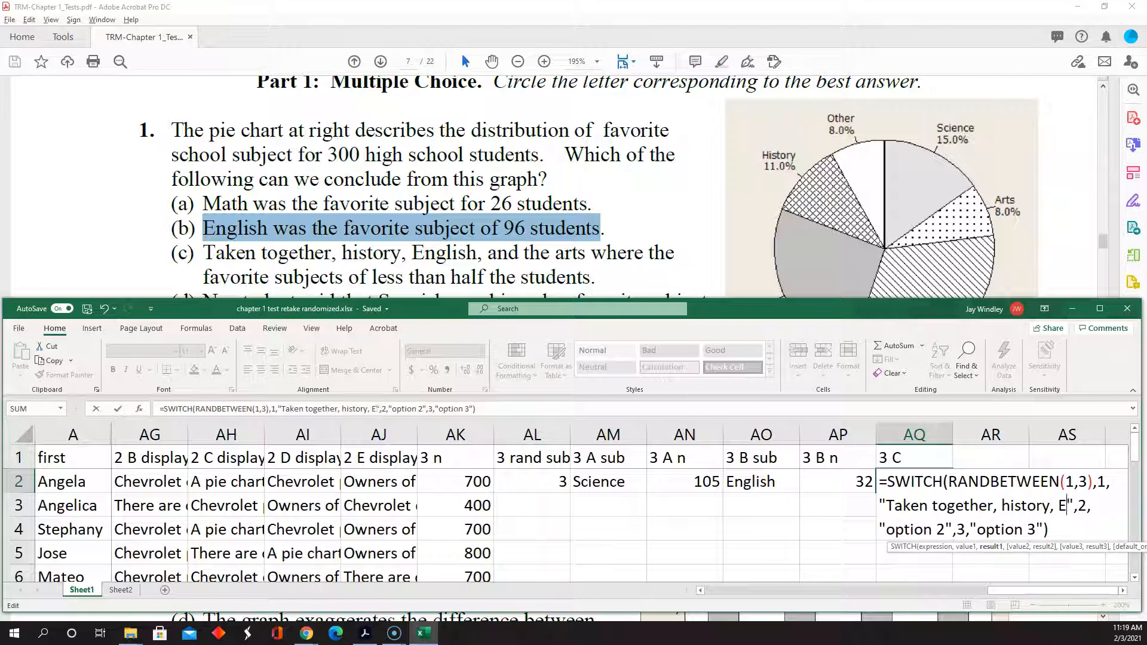
{"action": "type", "text": ", and the a"}
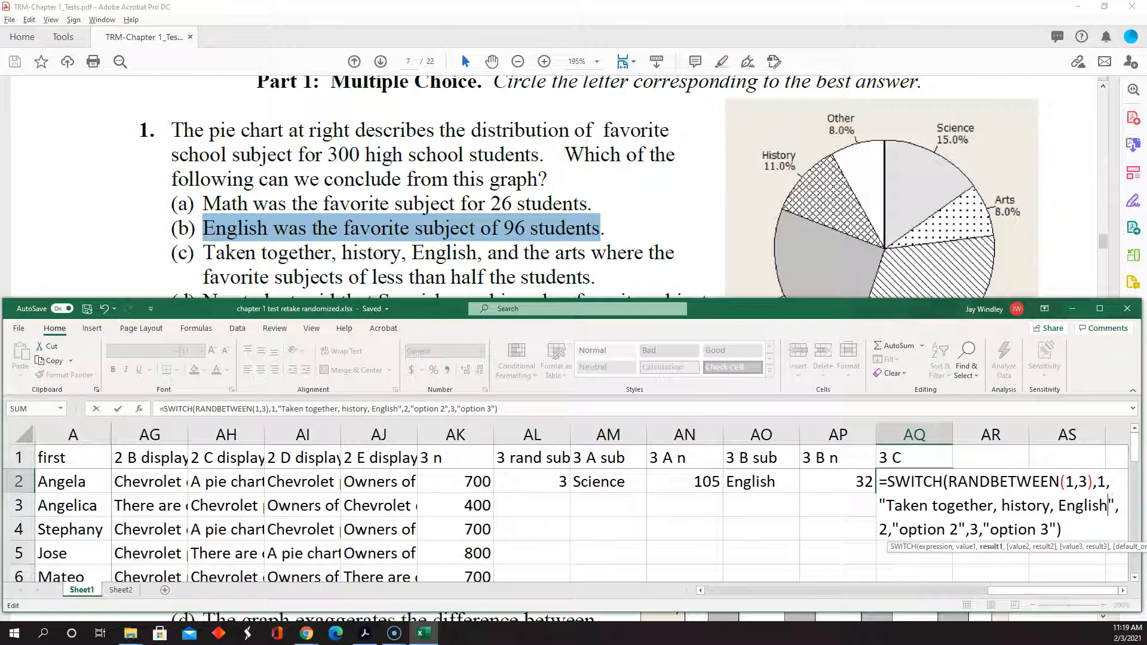
{"action": "type", "text": "rts whe"}
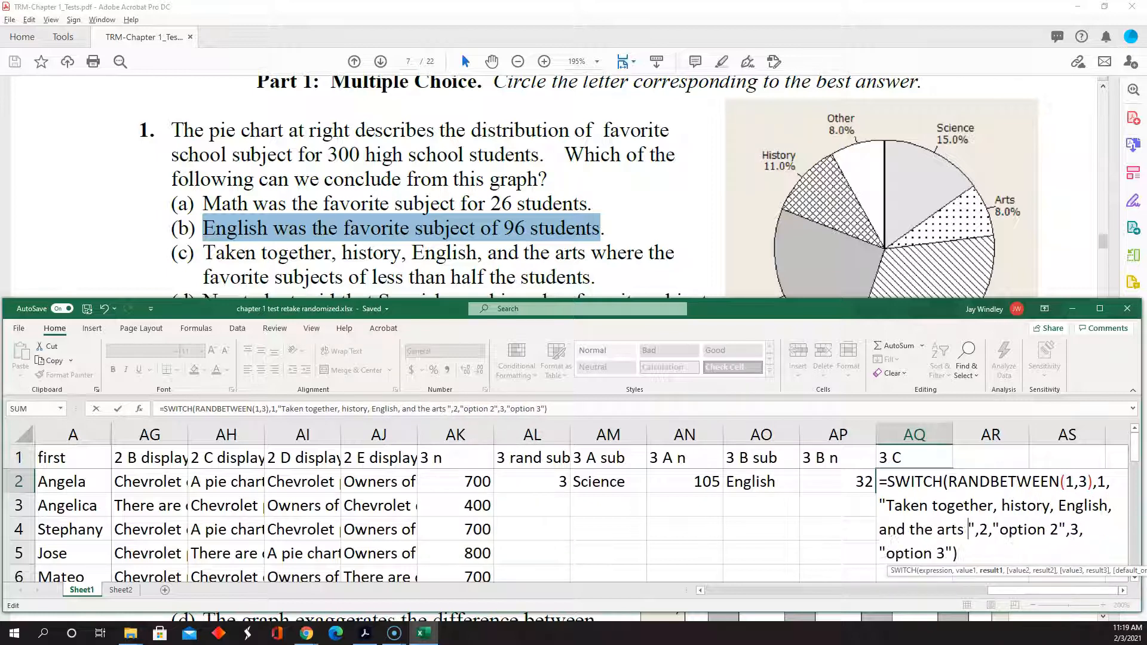
{"action": "key", "text": "BackSpace"}
{"action": "key", "text": "BackSpace"}
{"action": "type", "text": "ere "}
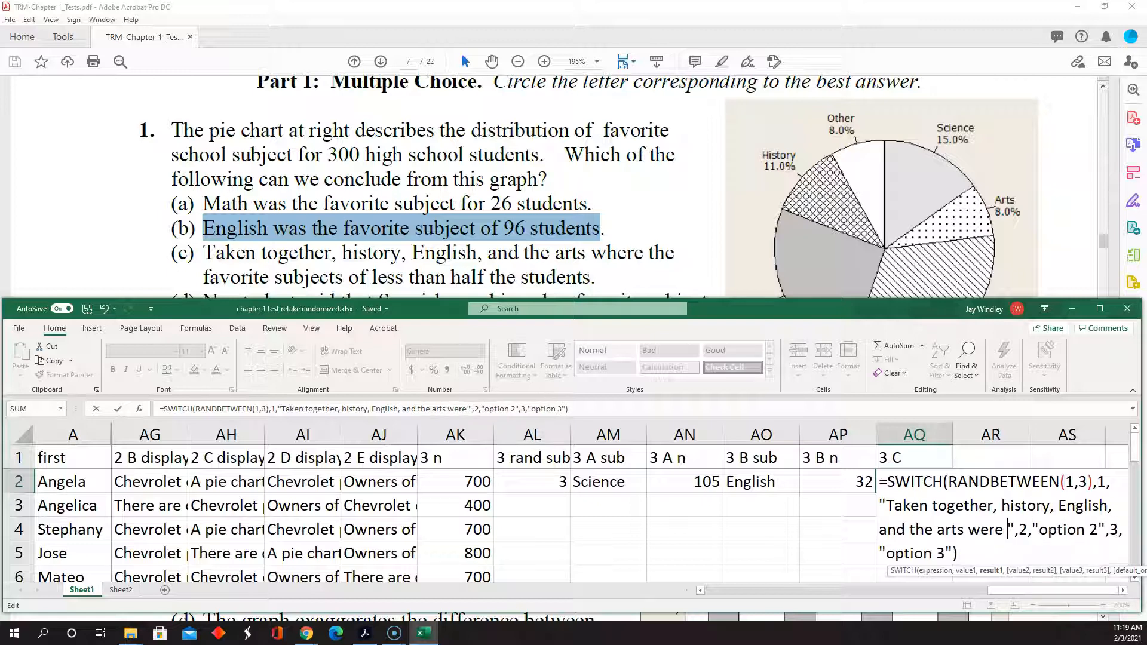
{"action": "type", "text": "the "}
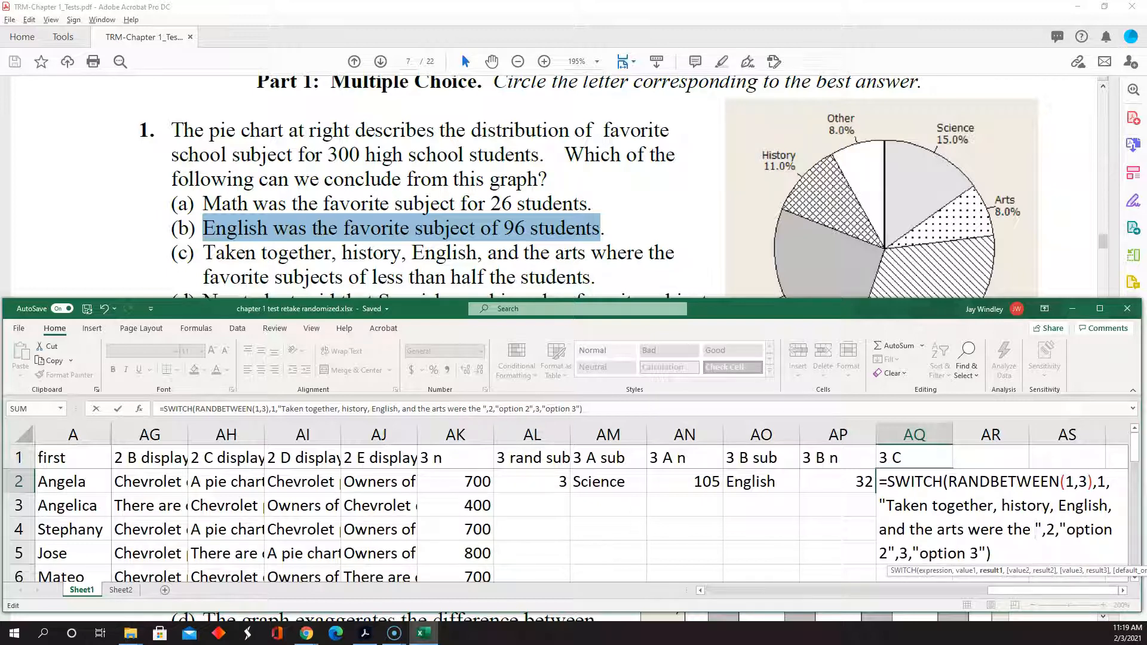
{"action": "type", "text": "favorite subjects of less than half of the students"}
{"action": "key", "text": "Return"}
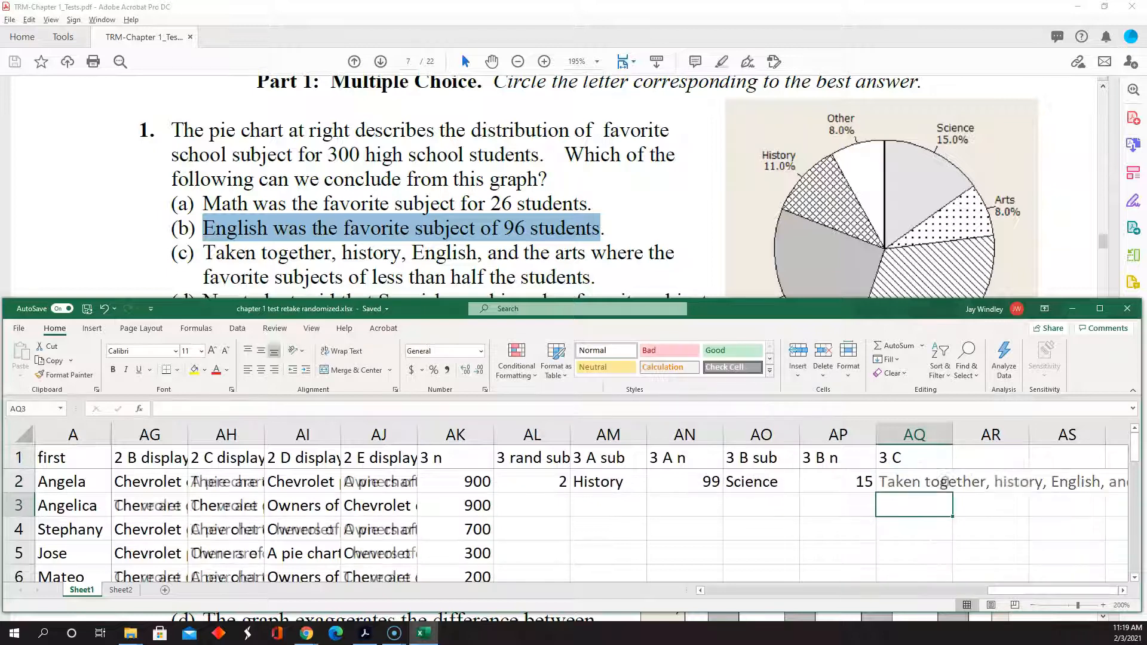
{"action": "key", "text": "Up"}
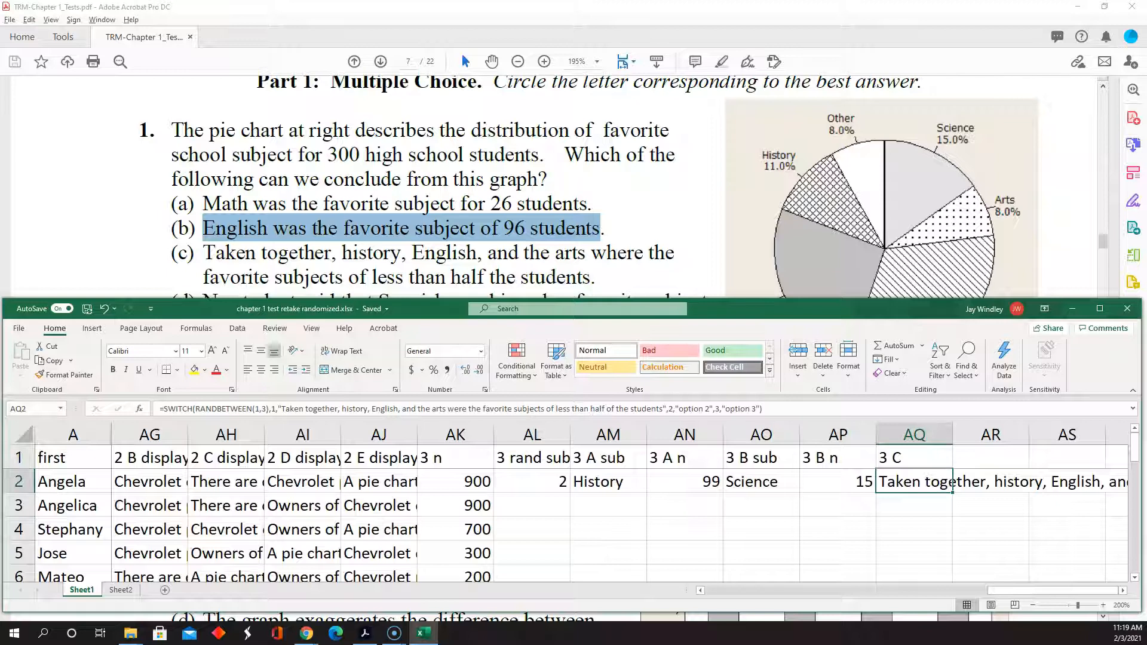
Step: Open the SWITCH formula in cell AQ2 for editing
{"action": "key", "text": "Right"}
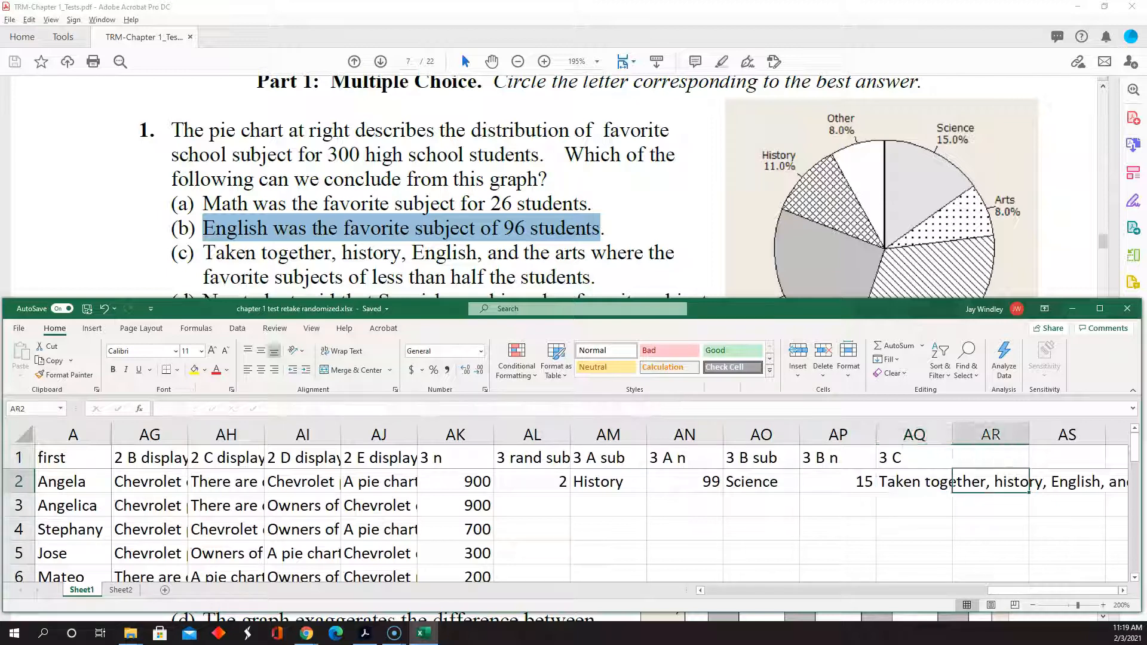
{"action": "key", "text": "Right"}
{"action": "key", "text": "Right"}
{"action": "key", "text": "Right"}
{"action": "key", "text": "Left"}
{"action": "key", "text": "Left"}
{"action": "key", "text": "Left"}
{"action": "key", "text": "Left"}
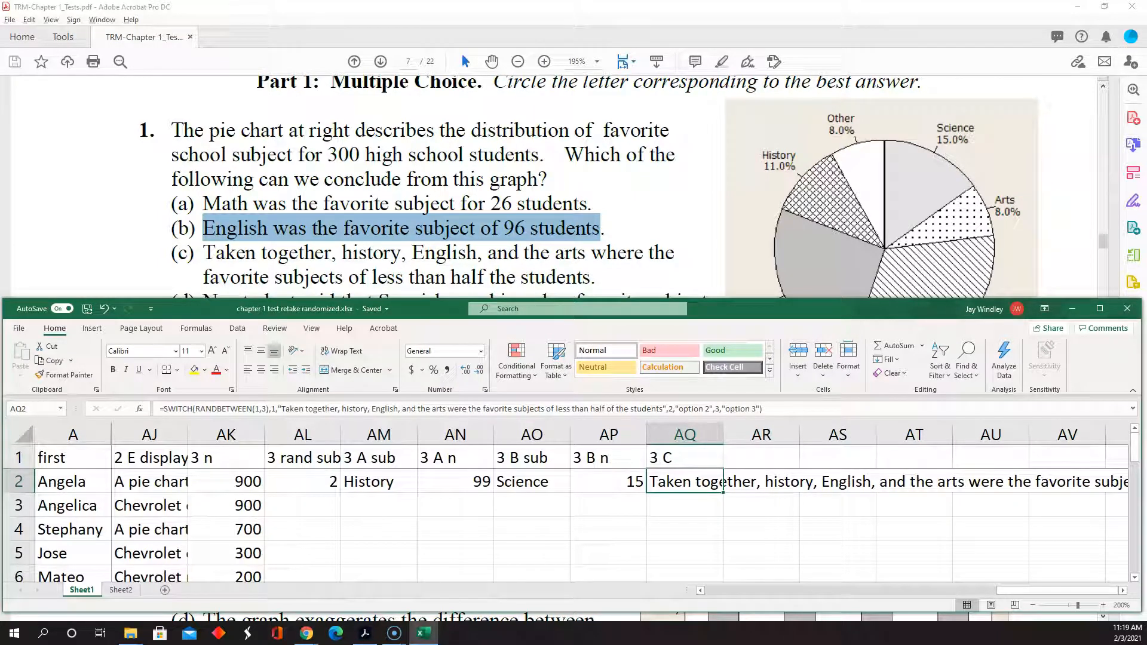
{"action": "key", "text": "F2"}
{"action": "key", "text": "Left"}
{"action": "key", "text": "Left"}
{"action": "key", "text": "Left"}
{"action": "key", "text": "Left"}
{"action": "key", "text": "Left"}
{"action": "key", "text": "Left"}
{"action": "key", "text": "Left"}
{"action": "key", "text": "Left"}
{"action": "key", "text": "Left"}
{"action": "key", "text": "Left"}
{"action": "key", "text": "Left"}
{"action": "key", "text": "Left"}
{"action": "key", "text": "Left"}
{"action": "key", "text": "Left"}
{"action": "key", "text": "Left"}
{"action": "key", "text": "Left"}
{"action": "key", "text": "Left"}
{"action": "key", "text": "Left"}
{"action": "key", "text": "Left"}
{"action": "key", "text": "Left"}
{"action": "key", "text": "Left"}
{"action": "key", "text": "Left"}
{"action": "key", "text": "Left"}
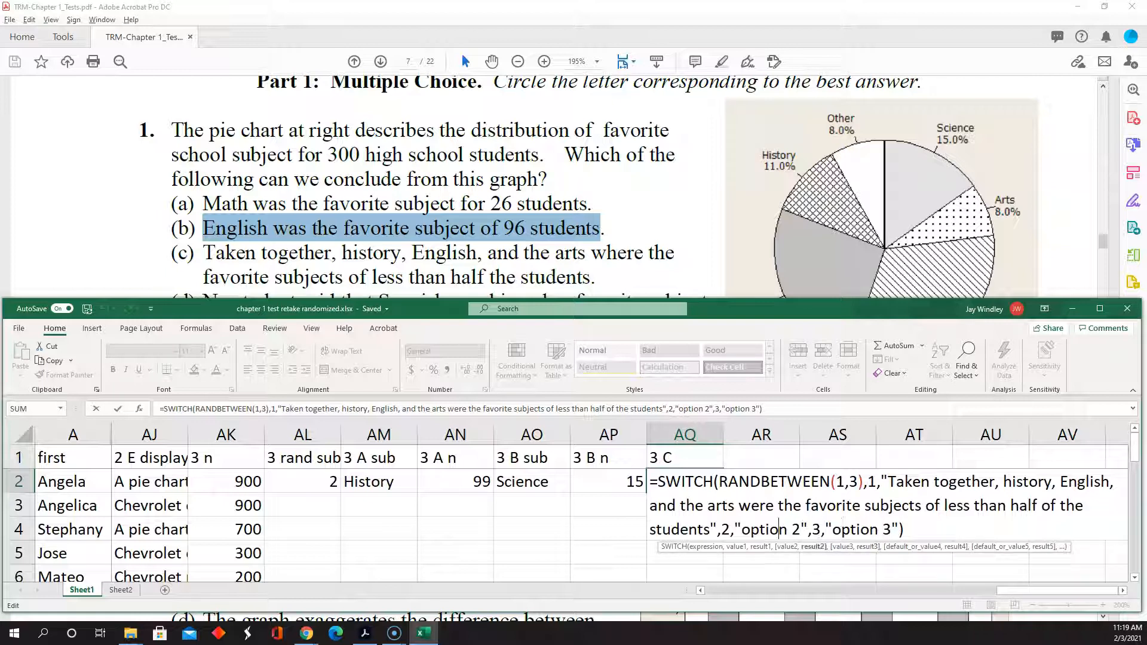
{"action": "key", "text": "Up"}
{"action": "key", "text": "Up"}
{"action": "key", "text": "Right"}
{"action": "key", "text": "Right"}
{"action": "key", "text": "Right"}
{"action": "key", "text": "Right"}
{"action": "key", "text": "Right"}
{"action": "key", "text": "Right"}
{"action": "key", "text": "Right"}
{"action": "key", "text": "Right"}
{"action": "key", "text": "Right"}
{"action": "key", "text": "Right"}
{"action": "key", "text": "Right"}
{"action": "key", "text": "Right"}
{"action": "key", "text": "Right"}
{"action": "key", "text": "Right"}
{"action": "key", "text": "Right"}
{"action": "key", "text": "Right"}
{"action": "key", "text": "Right"}
{"action": "key", "text": "shift+Down"}
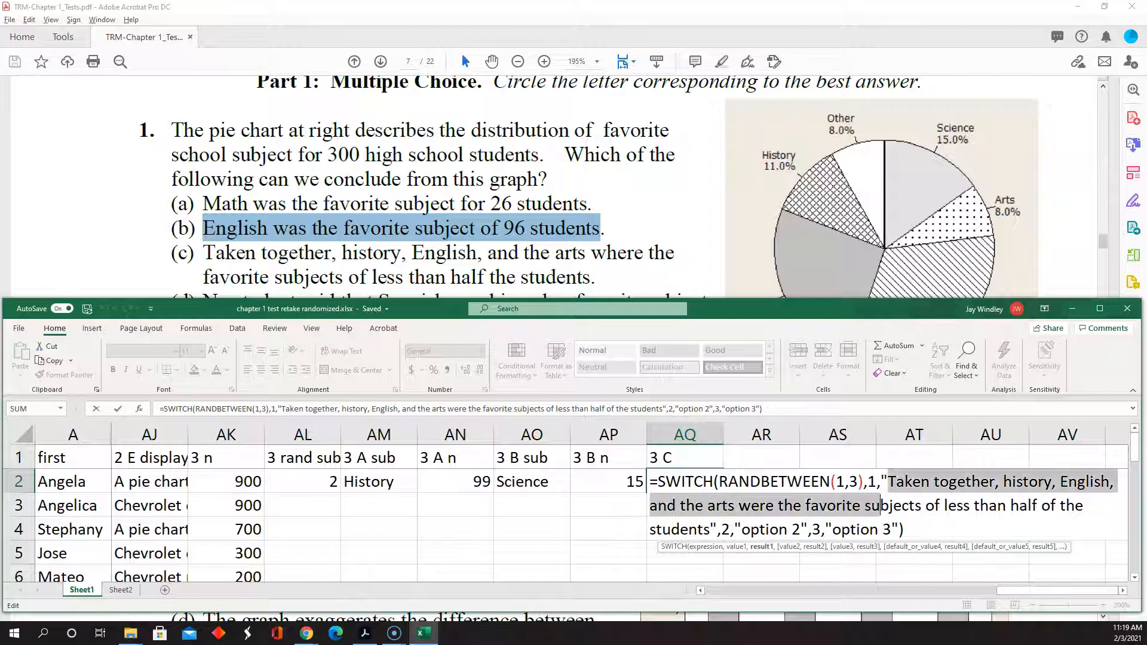
{"action": "key", "text": "shift+Left"}
{"action": "key", "text": "shift+Down"}
{"action": "key", "text": "shift+Left"}
{"action": "key", "text": "shift+Left"}
{"action": "key", "text": "shift+Left"}
{"action": "key", "text": "shift+Left"}
{"action": "key", "text": "shift+Left"}
{"action": "key", "text": "shift+Left"}
{"action": "key", "text": "shift+Left"}
{"action": "key", "text": "shift+Left"}
{"action": "key", "text": "shift+Left"}
{"action": "key", "text": "shift+Left"}
{"action": "key", "text": "shift+Left"}
{"action": "key", "text": "shift+Left"}
{"action": "key", "text": "shift+Left"}
{"action": "key", "text": "shift+Left"}
{"action": "key", "text": "shift+Left"}
{"action": "key", "text": "shift+Left"}
{"action": "key", "text": "shift+Left"}
{"action": "key", "text": "shift+Left"}
{"action": "key", "text": "shift+Left"}
{"action": "key", "text": "shift+Left"}
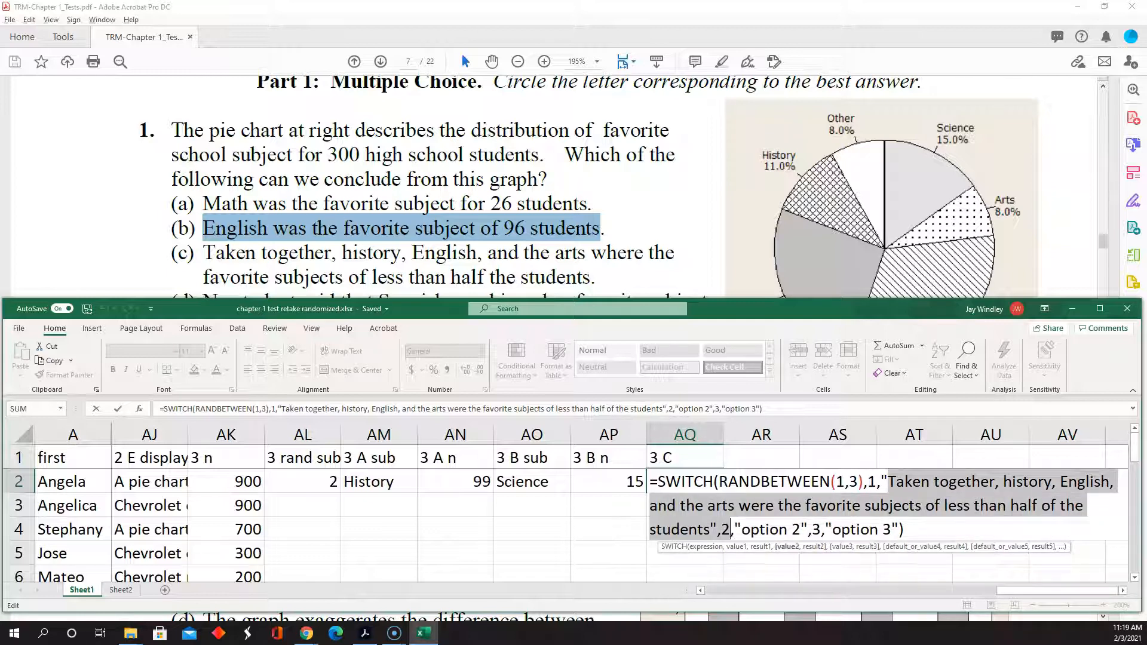
{"action": "key", "text": "Left"}
Step: Add a period after "students" in the first option of the AQ2 formula
{"action": "key", "text": "Down"}
{"action": "key", "text": "Down"}
{"action": "key", "text": "Left"}
{"action": "key", "text": "Left"}
{"action": "key", "text": "Left"}
{"action": "key", "text": "Left"}
{"action": "key", "text": "Left"}
{"action": "key", "text": "Left"}
{"action": "key", "text": "Left"}
{"action": "key", "text": "Left"}
{"action": "key", "text": "Left"}
{"action": "key", "text": "Left"}
{"action": "key", "text": "Left"}
{"action": "key", "text": "Left"}
{"action": "key", "text": "Left"}
{"action": "key", "text": "Left"}
{"action": "key", "text": "Left"}
{"action": "key", "text": "Left"}
{"action": "key", "text": "Left"}
{"action": "key", "text": "Left"}
{"action": "key", "text": "Left"}
{"action": "key", "text": "Left"}
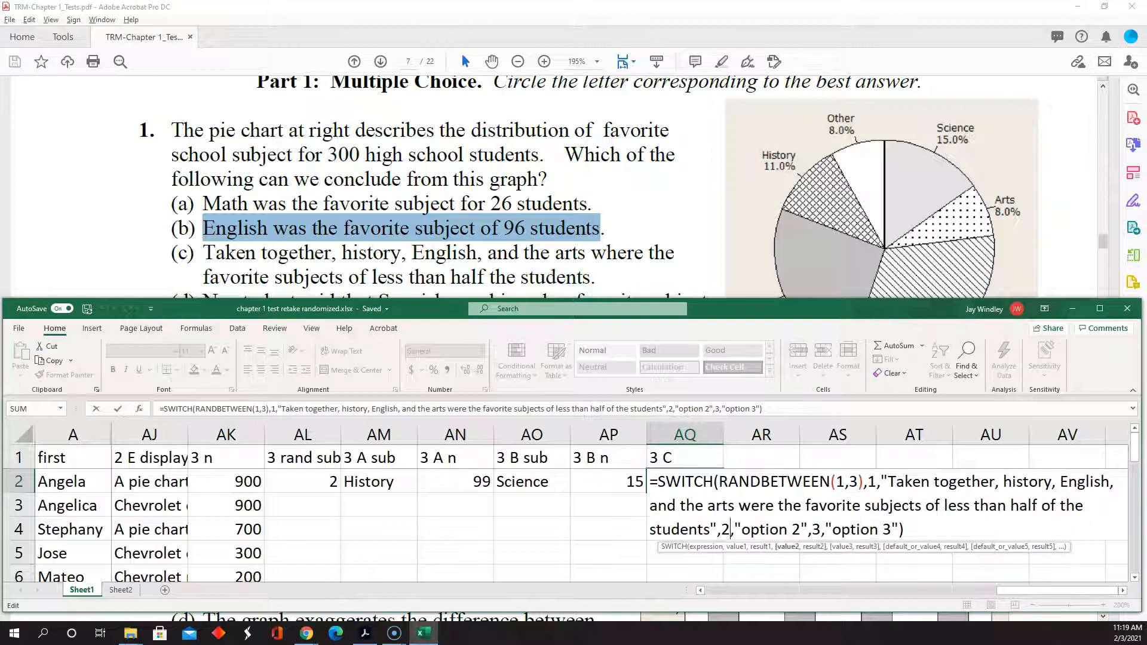
{"action": "type", "text": "/"}
{"action": "key", "text": "BackSpace"}
{"action": "type", "text": "."}
Step: Copy the first option's "Taken together..." sentence within the AQ2 formula and commit the edited formula
{"action": "key", "text": "shift+Up"}
{"action": "key", "text": "shift+Up"}
{"action": "key", "text": "shift+Right"}
{"action": "key", "text": "shift+Right"}
{"action": "key", "text": "shift+Right"}
{"action": "key", "text": "shift+Right"}
{"action": "key", "text": "shift+Right"}
{"action": "key", "text": "shift+Right"}
{"action": "key", "text": "shift+Right"}
{"action": "key", "text": "shift+Right"}
{"action": "key", "text": "shift+Right"}
{"action": "key", "text": "shift+Right"}
{"action": "key", "text": "shift+Right"}
{"action": "key", "text": "shift+Right"}
{"action": "key", "text": "shift+Right"}
{"action": "key", "text": "shift+Right"}
{"action": "key", "text": "shift+Right"}
{"action": "key", "text": "shift+Right"}
{"action": "key", "text": "shift+Right"}
{"action": "key", "text": "shift+Right"}
{"action": "key", "text": "shift+Right"}
{"action": "key", "text": "shift+Right"}
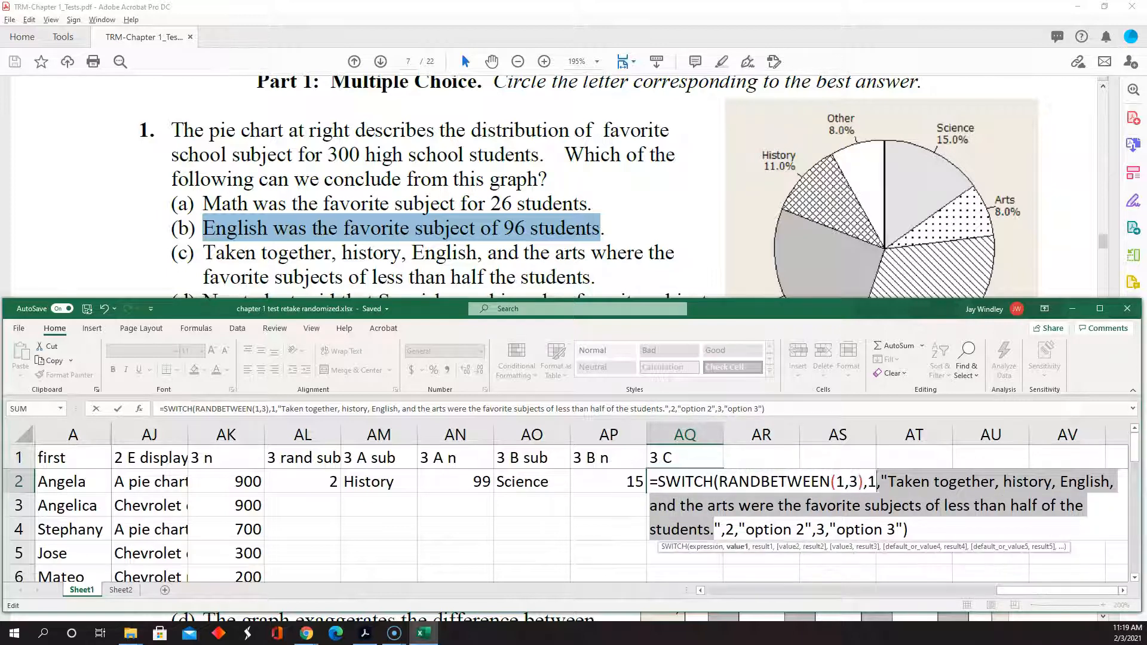
{"action": "key", "text": "ctrl+c"}
{"action": "key", "text": "End"}
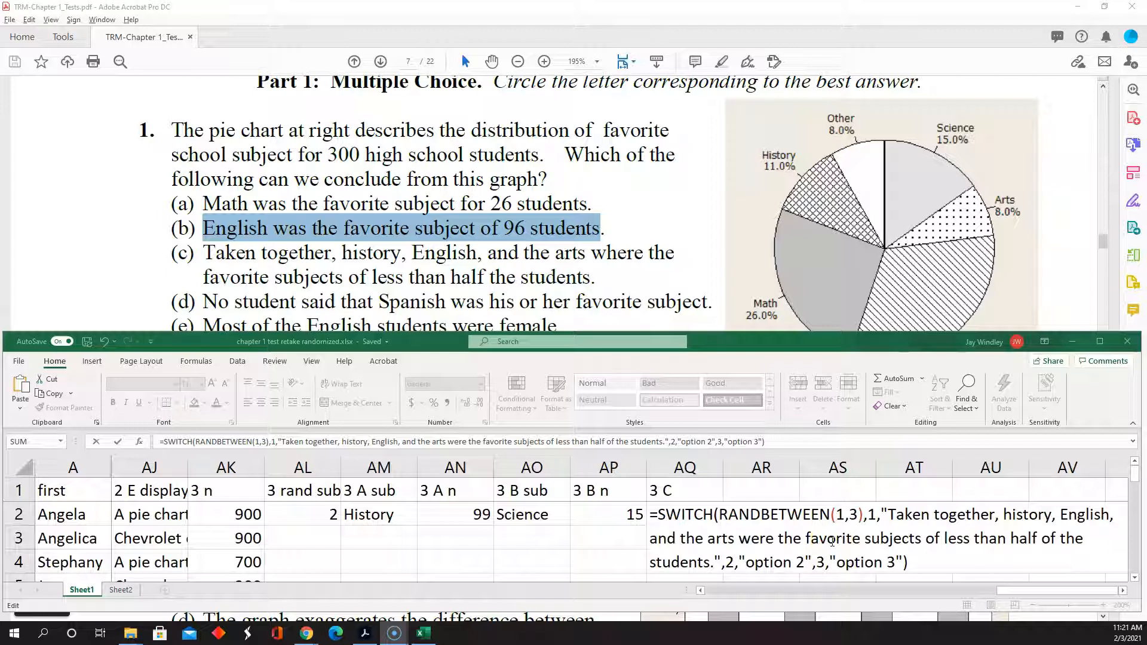
{"action": "left_click", "coordinate": [680, 512]}
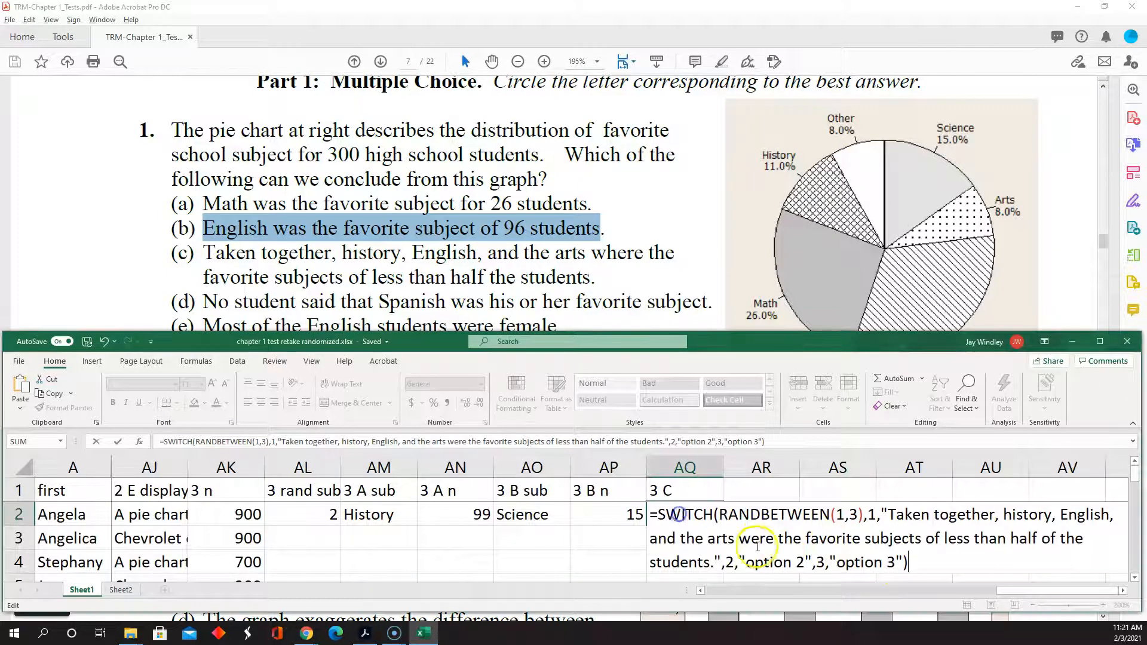
{"action": "key", "text": "Return"}
{"action": "key", "text": "Up"}
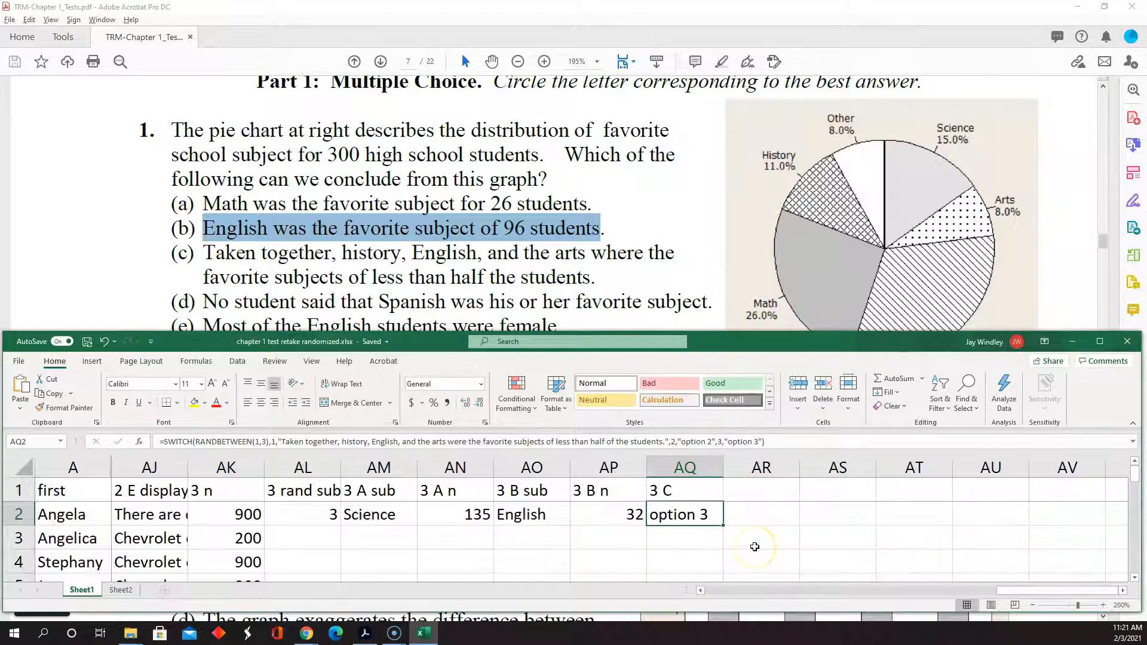
{"action": "key", "text": "Left"}
{"action": "key", "text": "Right"}
{"action": "key", "text": "Right"}
{"action": "key", "text": "Right"}
{"action": "key", "text": "Right"}
{"action": "key", "text": "Right"}
{"action": "key", "text": "Right"}
{"action": "key", "text": "Right"}
{"action": "key", "text": "Right"}
{"action": "key", "text": "Right"}
{"action": "key", "text": "Right"}
{"action": "key", "text": "Right"}
{"action": "key", "text": "Right"}
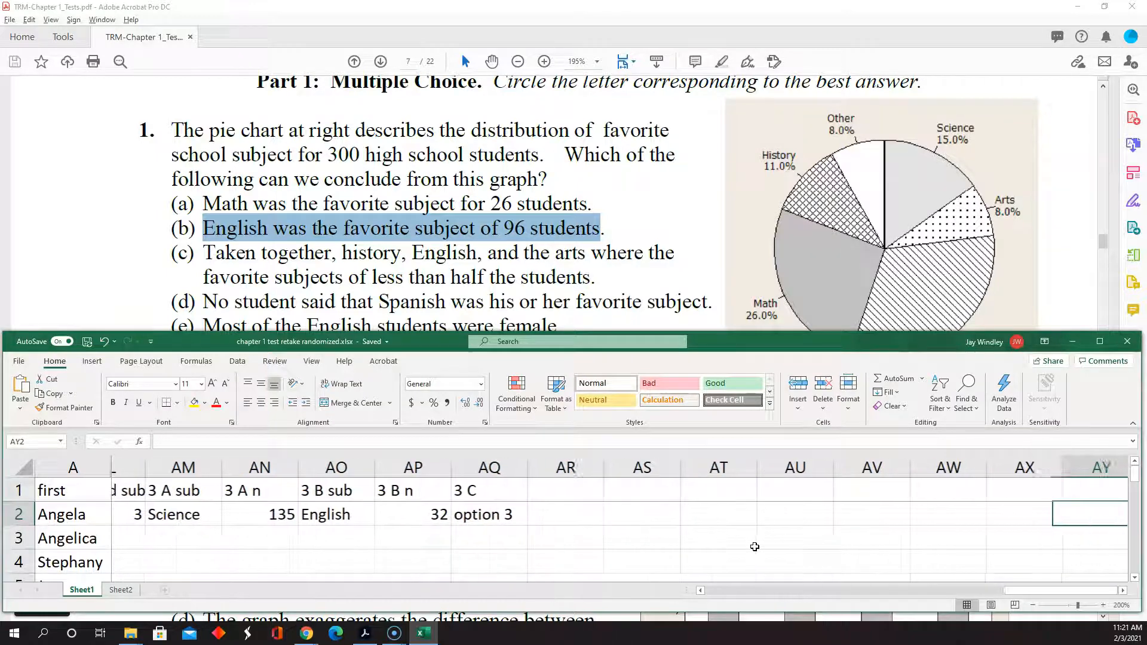
{"action": "key", "text": "Right"}
{"action": "key", "text": "Left"}
{"action": "key", "text": "Left"}
{"action": "key", "text": "Left"}
{"action": "key", "text": "Left"}
{"action": "key", "text": "Left"}
{"action": "key", "text": "Left"}
{"action": "key", "text": "Left"}
{"action": "key", "text": "Left"}
{"action": "key", "text": "Left"}
{"action": "key", "text": "Left"}
{"action": "key", "text": "Left"}
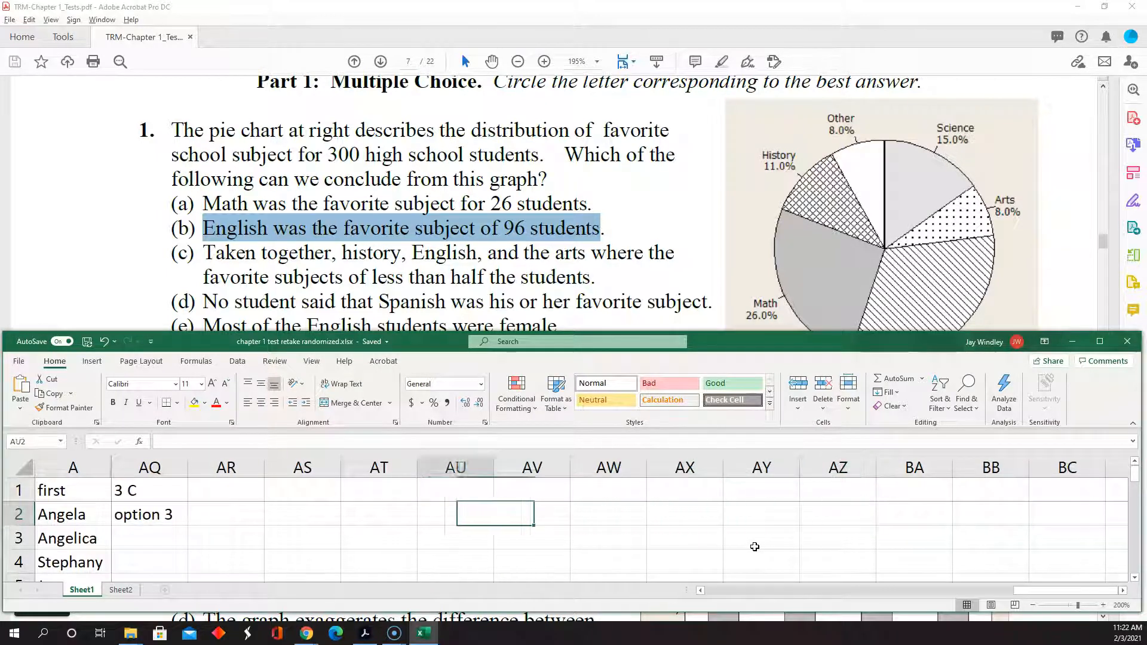
{"action": "key", "text": "Left"}
Step: Copy the quoted "Taken together..." sentence, including its quotation marks, from the first option of the AQ2 SWITCH formula
{"action": "key", "text": "F2"}
{"action": "key", "text": "Up"}
{"action": "key", "text": "Right"}
{"action": "key", "text": "Right"}
{"action": "key", "text": "Right"}
{"action": "key", "text": "Right"}
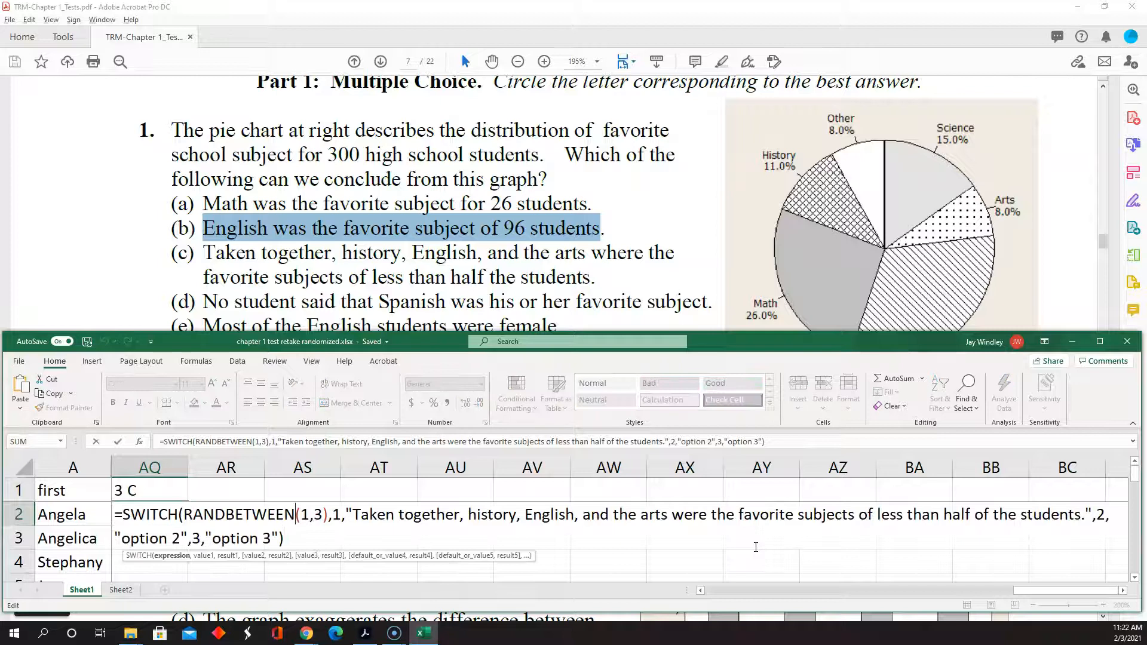
{"action": "key", "text": "Right"}
{"action": "key", "text": "Right"}
{"action": "key", "text": "Right"}
{"action": "key", "text": "Right"}
{"action": "key", "text": "Right"}
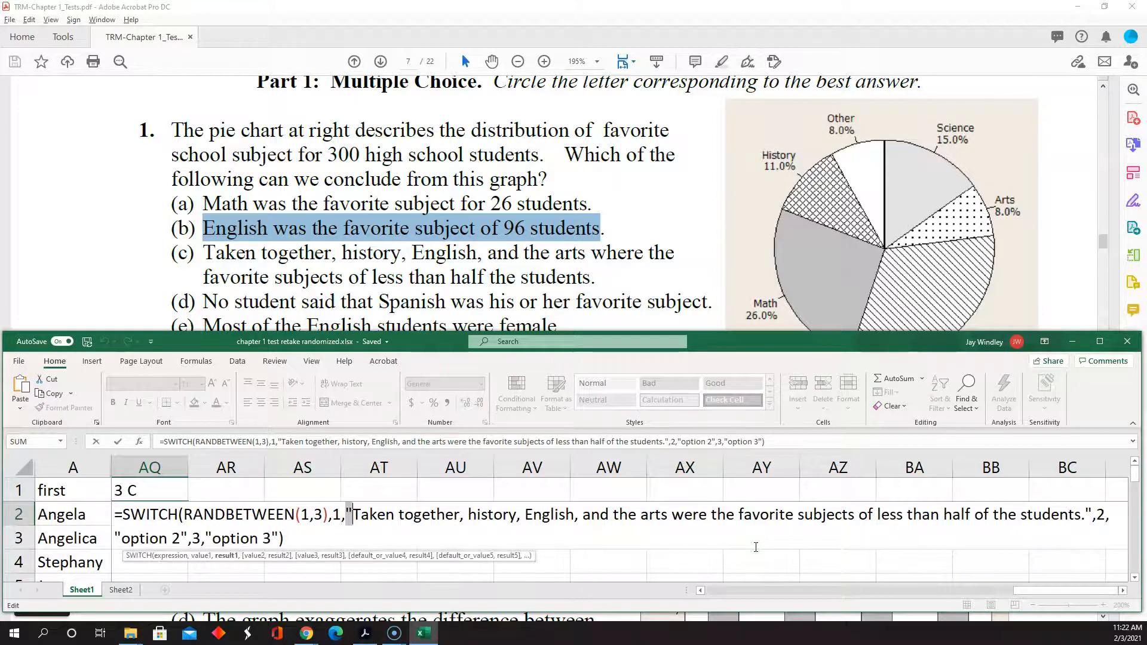
{"action": "key", "text": "ctrl+shift+End"}
{"action": "key", "text": "shift+Left"}
{"action": "key", "text": "shift+Left"}
{"action": "key", "text": "shift+Left"}
{"action": "key", "text": "shift+Left"}
{"action": "key", "text": "shift+Left"}
{"action": "key", "text": "shift+Left"}
{"action": "key", "text": "shift+Left"}
{"action": "key", "text": "shift+Left"}
{"action": "key", "text": "shift+Left"}
{"action": "key", "text": "shift+Left"}
{"action": "key", "text": "shift+Left"}
{"action": "key", "text": "shift+Left"}
{"action": "key", "text": "shift+Left"}
{"action": "key", "text": "shift+Left"}
{"action": "key", "text": "shift+Left"}
{"action": "key", "text": "shift+Left"}
{"action": "key", "text": "shift+Left"}
{"action": "key", "text": "shift+Left"}
{"action": "key", "text": "shift+Left"}
{"action": "key", "text": "shift+Left"}
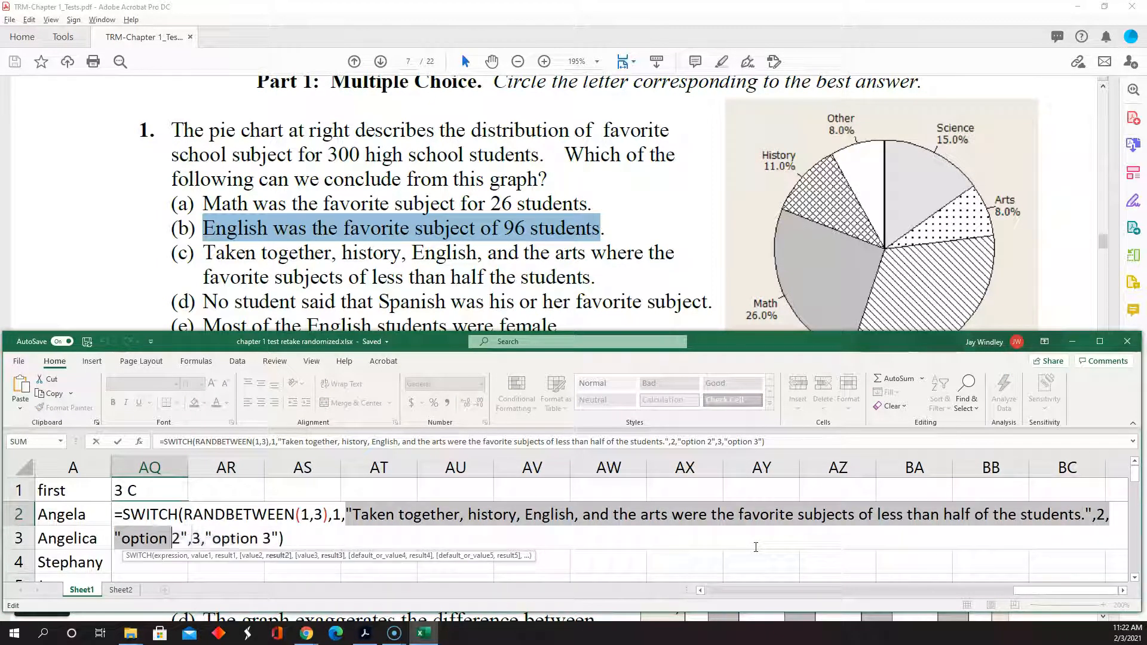
{"action": "key", "text": "shift+Right"}
{"action": "key", "text": "shift+Right"}
{"action": "key", "text": "ctrl+c"}
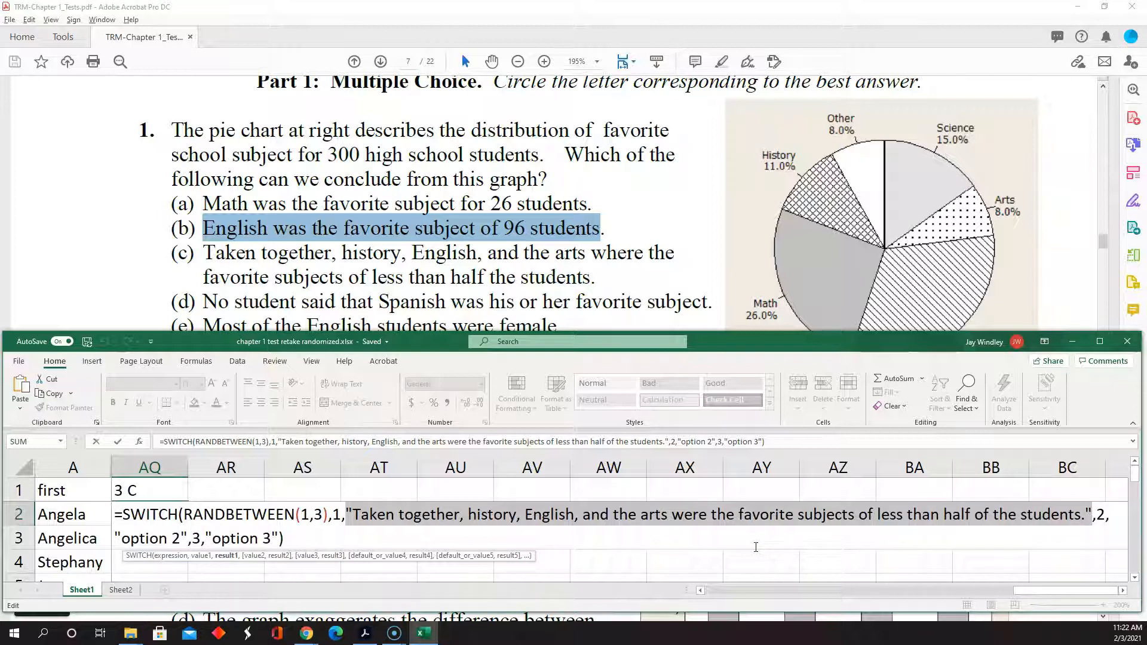
Step: Replace "option 2" in the AQ2 formula with the copied quoted sentence
{"action": "key", "text": "Right"}
{"action": "key", "text": "Right"}
{"action": "key", "text": "Right"}
{"action": "key", "text": "shift+Right"}
{"action": "key", "text": "shift+Right"}
{"action": "key", "text": "shift+Right"}
{"action": "key", "text": "shift+Right"}
{"action": "key", "text": "shift+Right"}
{"action": "key", "text": "shift+Right"}
{"action": "key", "text": "shift+Right"}
{"action": "key", "text": "shift+Right"}
{"action": "key", "text": "shift+Right"}
{"action": "key", "text": "shift+Right"}
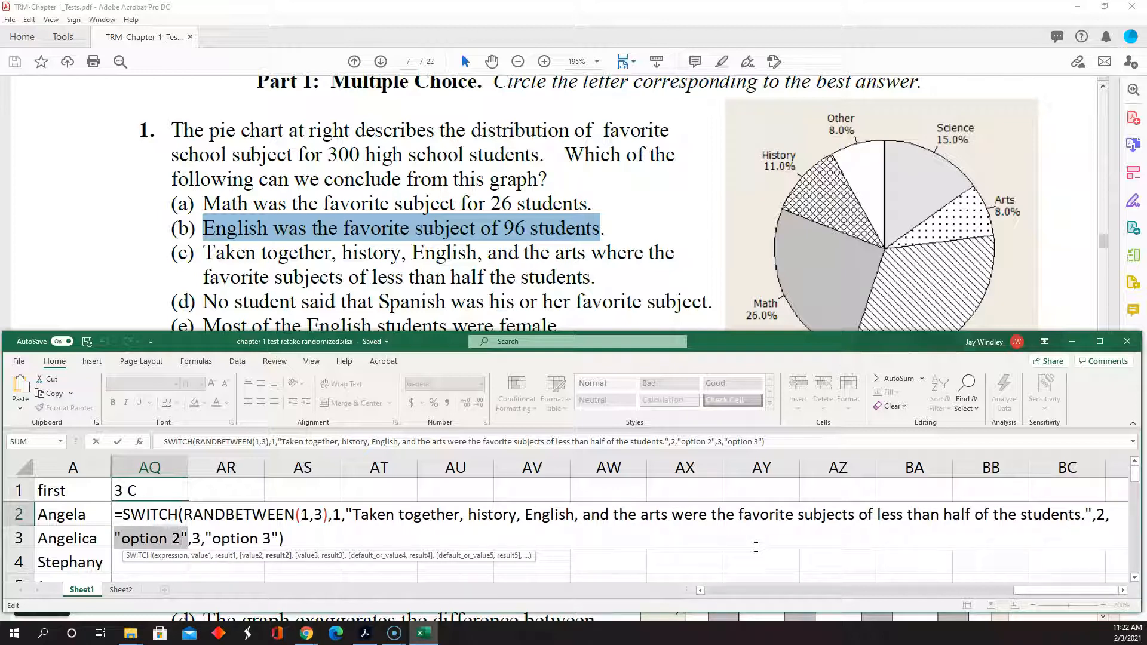
{"action": "key", "text": "ctrl+v"}
Step: Change "history" to "science" in the second option's sentence of the AQ2 formula
{"action": "key", "text": "Left"}
{"action": "key", "text": "Left"}
{"action": "key", "text": "Left"}
{"action": "key", "text": "Left"}
{"action": "key", "text": "Left"}
{"action": "key", "text": "Left"}
{"action": "key", "text": "Left"}
{"action": "key", "text": "Left"}
{"action": "key", "text": "Left"}
{"action": "key", "text": "Left"}
{"action": "key", "text": "Left"}
{"action": "key", "text": "Left"}
{"action": "key", "text": "Left"}
{"action": "key", "text": "Left"}
{"action": "key", "text": "Left"}
{"action": "key", "text": "Left"}
{"action": "key", "text": "Left"}
{"action": "key", "text": "Left"}
{"action": "key", "text": "Left"}
{"action": "key", "text": "Left"}
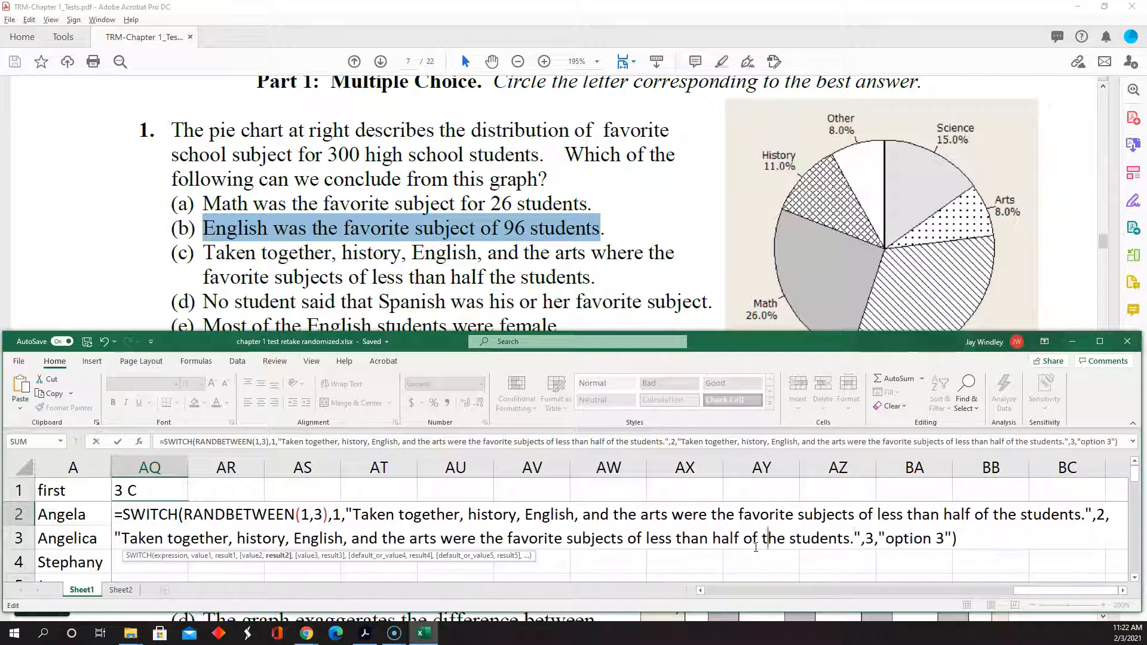
{"action": "key", "text": "Left"}
{"action": "key", "text": "Left"}
{"action": "key", "text": "Left"}
{"action": "key", "text": "Left"}
{"action": "key", "text": "Left"}
{"action": "key", "text": "Left"}
{"action": "key", "text": "Left"}
{"action": "key", "text": "Left"}
{"action": "key", "text": "Left"}
{"action": "key", "text": "Left"}
{"action": "key", "text": "Left"}
{"action": "key", "text": "Left"}
{"action": "key", "text": "Left"}
{"action": "key", "text": "Left"}
{"action": "key", "text": "Left"}
{"action": "key", "text": "Left"}
{"action": "key", "text": "Left"}
{"action": "key", "text": "Left"}
{"action": "key", "text": "Left"}
{"action": "key", "text": "Left"}
{"action": "key", "text": "Left"}
{"action": "key", "text": "Left"}
{"action": "key", "text": "Left"}
{"action": "key", "text": "shift+Right"}
{"action": "key", "text": "shift+Right"}
{"action": "key", "text": "shift+Right"}
{"action": "key", "text": "shift+Right"}
{"action": "key", "text": "shift+Right"}
{"action": "key", "text": "shift+Right"}
{"action": "key", "text": "shift+Right"}
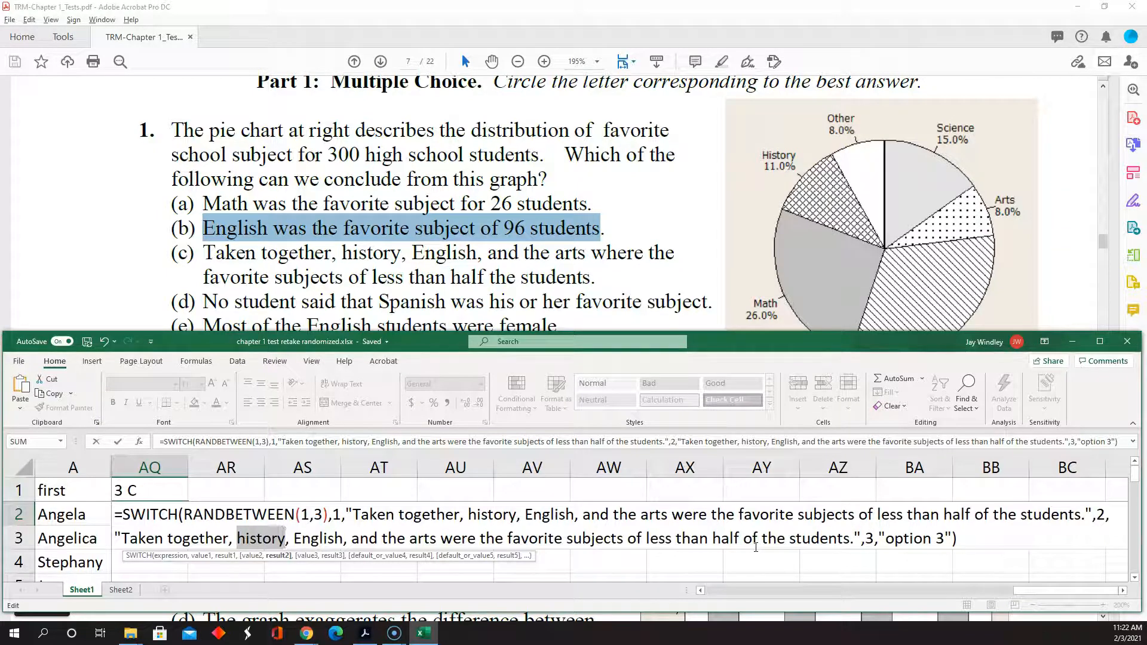
{"action": "type", "text": "s"}
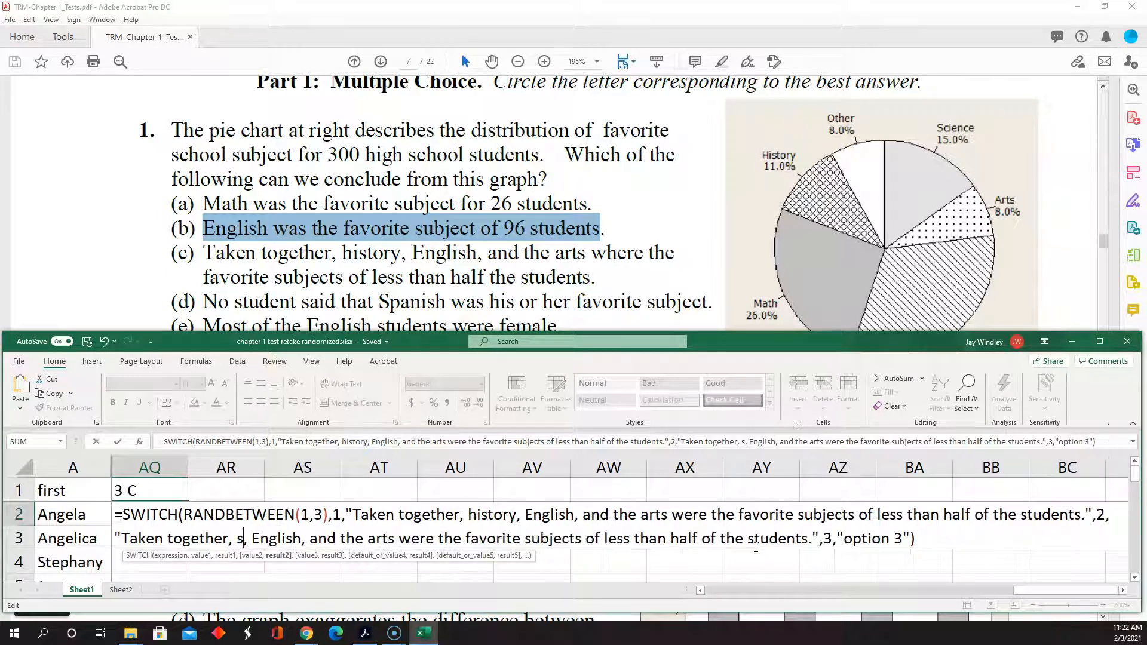
{"action": "type", "text": "ciene"}
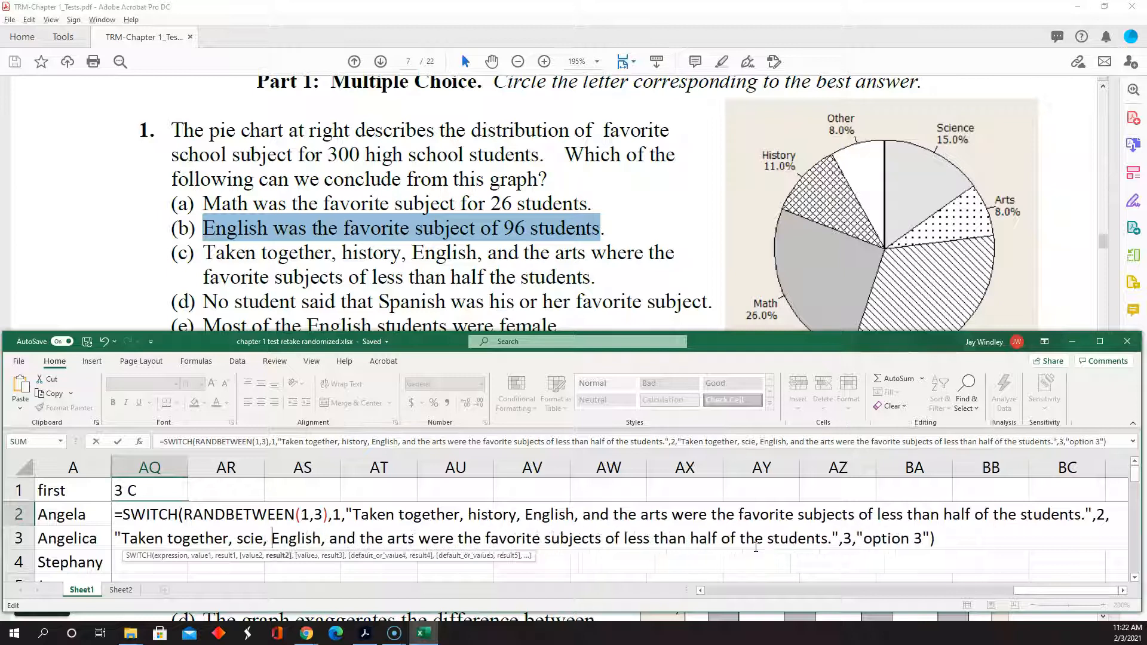
{"action": "key", "text": "BackSpace"}
{"action": "type", "text": "ce"}
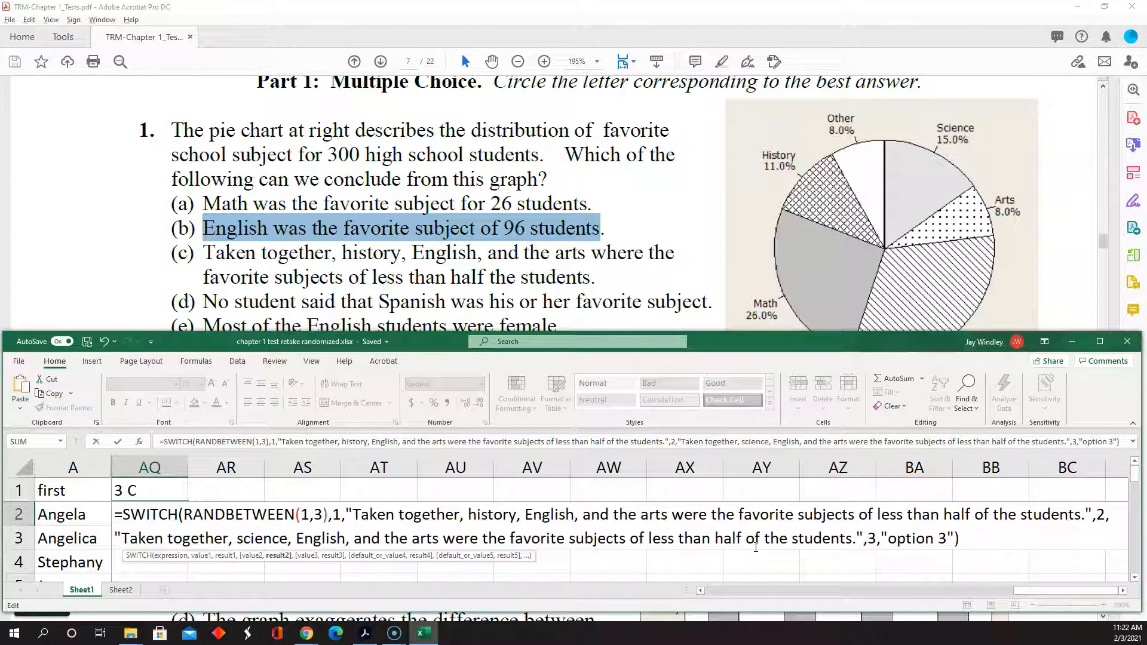
Step: Replace "option 3" in the AQ2 SWITCH formula with the copied quoted "Taken together..." sentence
{"action": "key", "text": "Right"}
{"action": "key", "text": "Right"}
{"action": "key", "text": "Right"}
{"action": "key", "text": "Right"}
{"action": "key", "text": "Right"}
{"action": "key", "text": "Right"}
{"action": "key", "text": "Right"}
{"action": "key", "text": "Right"}
{"action": "key", "text": "Right"}
{"action": "key", "text": "Right"}
{"action": "key", "text": "Right"}
{"action": "key", "text": "Right"}
{"action": "key", "text": "Right"}
{"action": "key", "text": "Right"}
{"action": "key", "text": "Right"}
{"action": "key", "text": "Right"}
{"action": "key", "text": "Right"}
{"action": "key", "text": "Right"}
{"action": "key", "text": "Right"}
{"action": "key", "text": "Right"}
{"action": "key", "text": "Right"}
{"action": "key", "text": "Right"}
{"action": "key", "text": "Right"}
{"action": "key", "text": "Right"}
{"action": "key", "text": "Right"}
{"action": "key", "text": "Right"}
{"action": "key", "text": "Right"}
{"action": "key", "text": "Right"}
{"action": "key", "text": "Right"}
{"action": "key", "text": "Right"}
{"action": "key", "text": "Right"}
{"action": "key", "text": "Right"}
{"action": "key", "text": "Right"}
{"action": "key", "text": "Right"}
{"action": "key", "text": "Right"}
{"action": "key", "text": "Right"}
{"action": "key", "text": "Right"}
{"action": "key", "text": "Right"}
{"action": "key", "text": "Right"}
{"action": "key", "text": "Right"}
{"action": "key", "text": "Right"}
{"action": "key", "text": "Right"}
{"action": "key", "text": "Right"}
{"action": "key", "text": "Right"}
{"action": "key", "text": "Right"}
{"action": "key", "text": "Right"}
{"action": "key", "text": "Right"}
{"action": "key", "text": "Right"}
{"action": "key", "text": "Right"}
{"action": "key", "text": "Right"}
{"action": "key", "text": "Right"}
{"action": "key", "text": "Right"}
{"action": "key", "text": "Right"}
{"action": "key", "text": "Right"}
{"action": "key", "text": "Right"}
{"action": "key", "text": "Right"}
{"action": "key", "text": "shift+Right"}
{"action": "key", "text": "shift+Right"}
{"action": "key", "text": "shift+Right"}
{"action": "key", "text": "shift+Right"}
{"action": "key", "text": "shift+Right"}
{"action": "key", "text": "shift+Right"}
{"action": "key", "text": "shift+Right"}
{"action": "key", "text": "shift+Right"}
{"action": "key", "text": "shift+Right"}
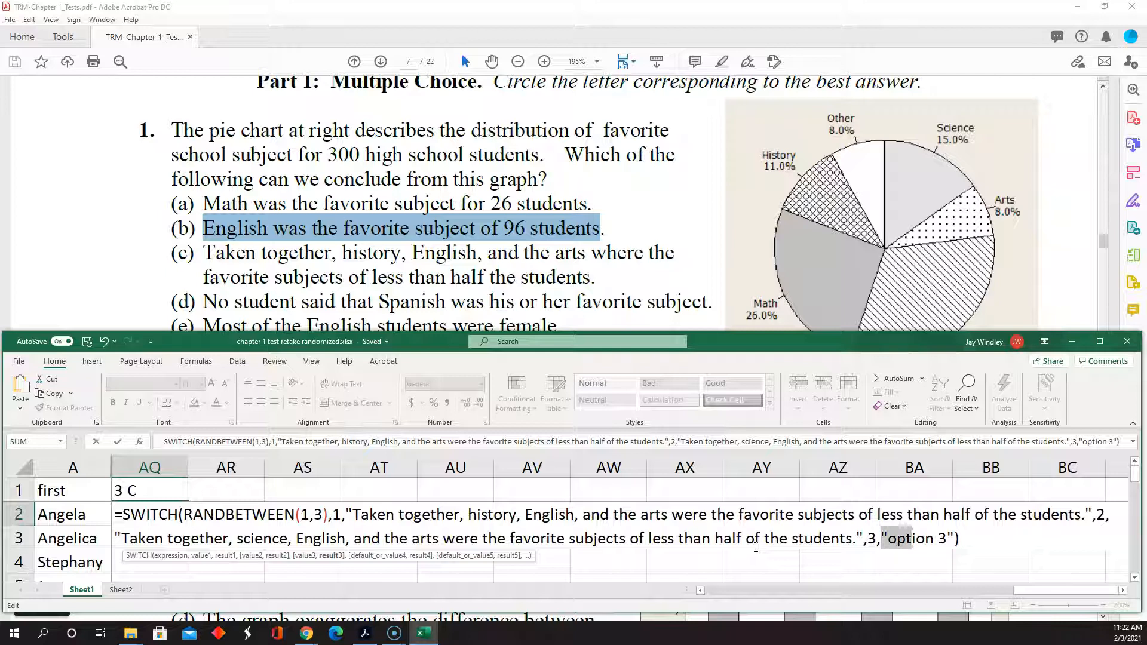
{"action": "key", "text": "ctrl+v"}
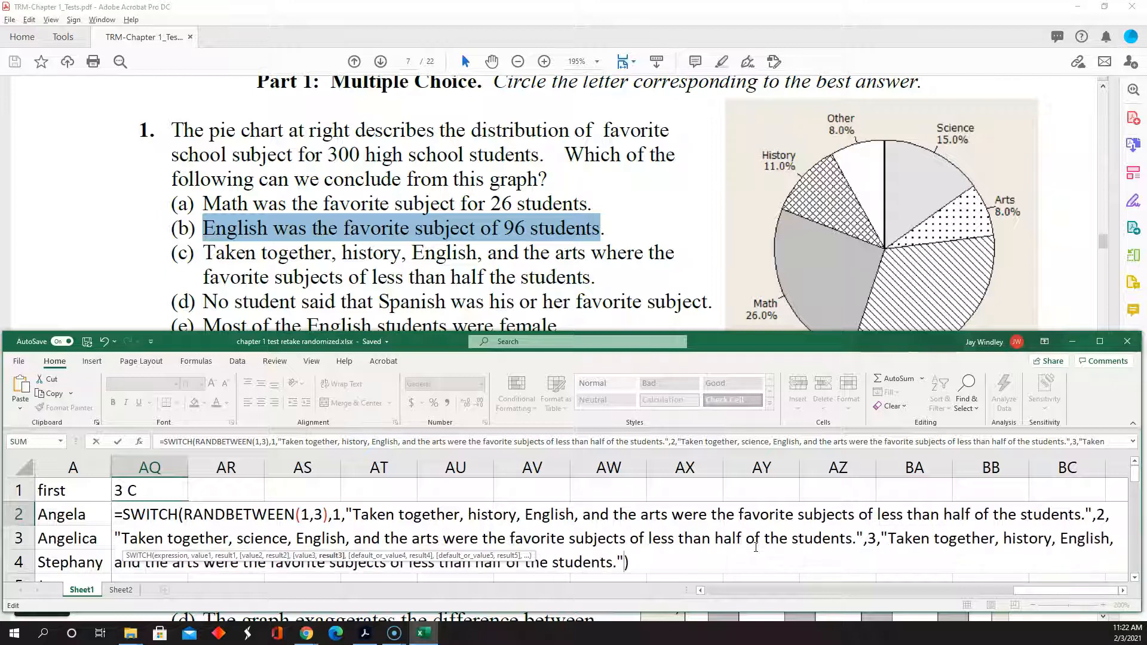
Step: Change "the arts" to "science" in the third option's sentence of the AQ2 formula
{"action": "key", "text": "Left"}
{"action": "key", "text": "Left"}
{"action": "key", "text": "Left"}
{"action": "key", "text": "Left"}
{"action": "key", "text": "Left"}
{"action": "key", "text": "Left"}
{"action": "key", "text": "Left"}
{"action": "key", "text": "Left"}
{"action": "key", "text": "Left"}
{"action": "key", "text": "Left"}
{"action": "key", "text": "Left"}
{"action": "key", "text": "Left"}
{"action": "key", "text": "Left"}
{"action": "key", "text": "Left"}
{"action": "key", "text": "Left"}
{"action": "key", "text": "Left"}
{"action": "key", "text": "Left"}
{"action": "key", "text": "Left"}
{"action": "key", "text": "Left"}
{"action": "key", "text": "Left"}
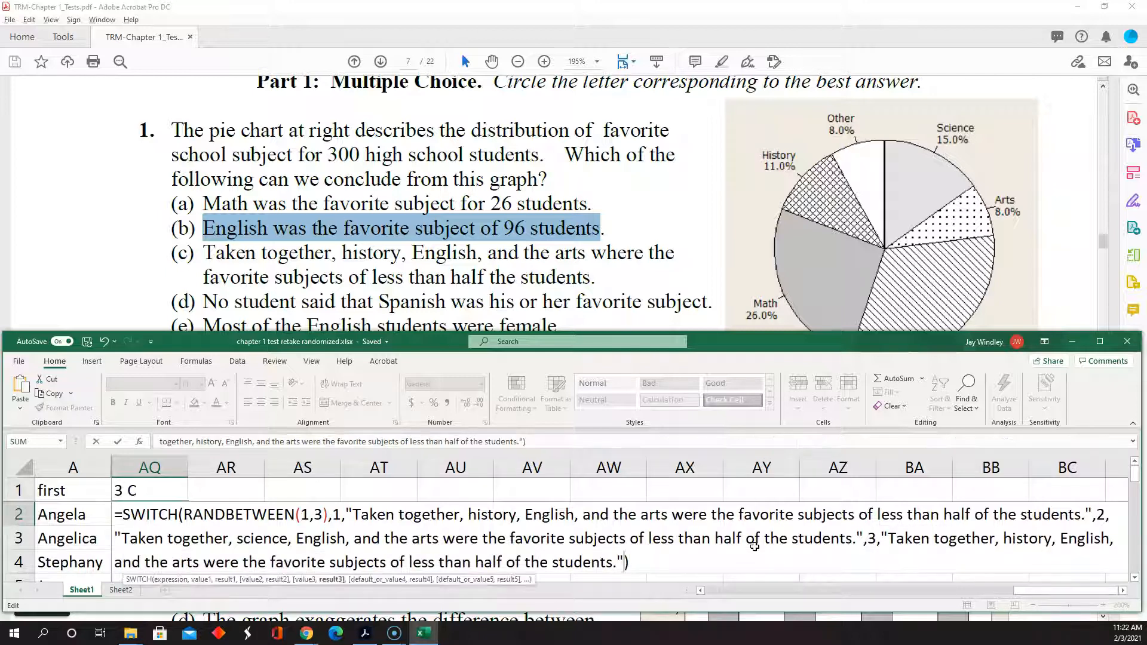
{"action": "key", "text": "Left"}
{"action": "key", "text": "Left"}
{"action": "key", "text": "Left"}
{"action": "key", "text": "Left"}
{"action": "key", "text": "Left"}
{"action": "key", "text": "Left"}
{"action": "key", "text": "Left"}
{"action": "key", "text": "Left"}
{"action": "key", "text": "Left"}
{"action": "key", "text": "Left"}
{"action": "key", "text": "Left"}
{"action": "key", "text": "Left"}
{"action": "key", "text": "Left"}
{"action": "key", "text": "Left"}
{"action": "key", "text": "Left"}
{"action": "key", "text": "Left"}
{"action": "key", "text": "Left"}
{"action": "key", "text": "Left"}
{"action": "key", "text": "Left"}
{"action": "key", "text": "Left"}
{"action": "key", "text": "Right"}
{"action": "key", "text": "Right"}
{"action": "key", "text": "BackSpace"}
{"action": "key", "text": "BackSpace"}
{"action": "key", "text": "BackSpace"}
{"action": "key", "text": "BackSpace"}
{"action": "key", "text": "BackSpace"}
{"action": "key", "text": "BackSpace"}
{"action": "key", "text": "BackSpace"}
{"action": "key", "text": "BackSpace"}
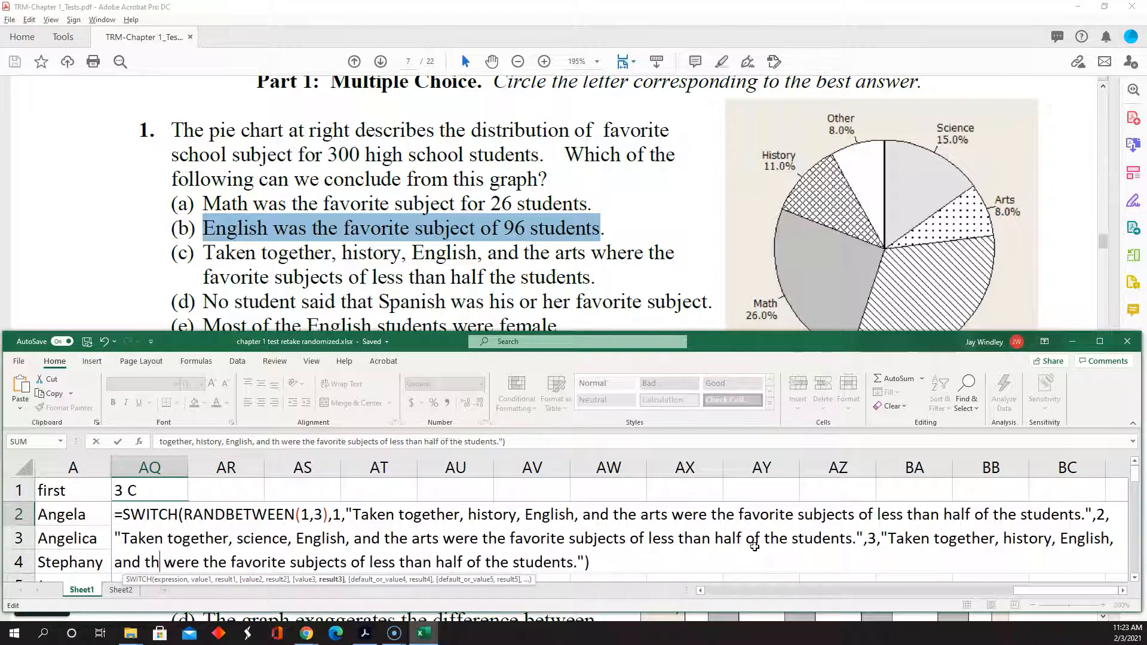
{"action": "type", "text": "seience"}
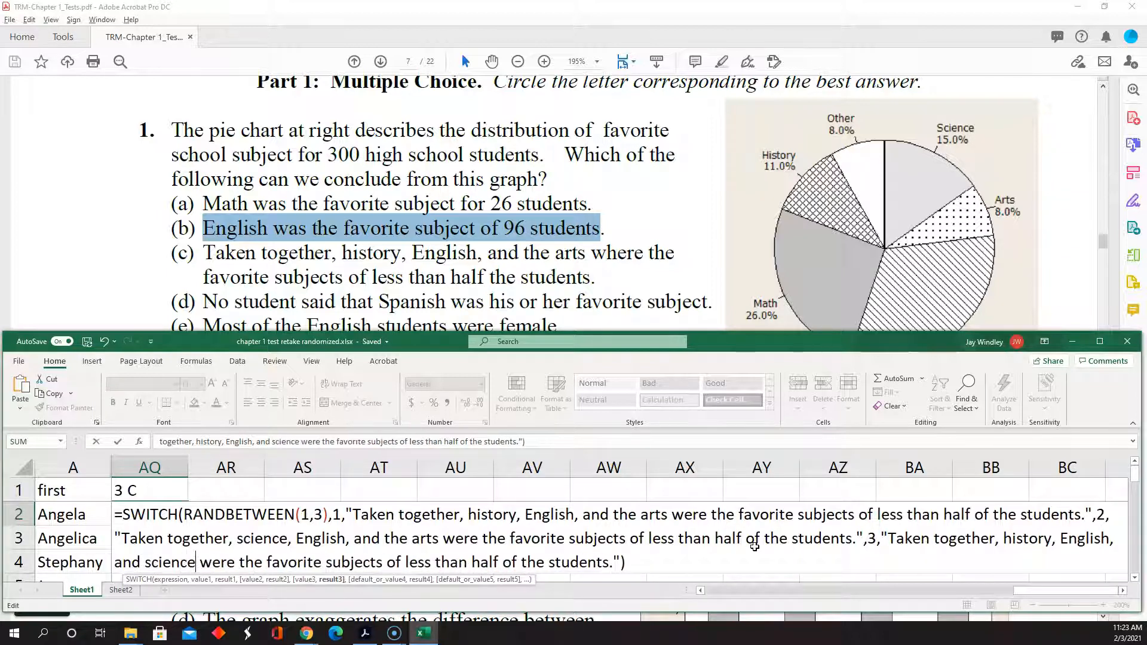
Step: Add a case 4 at the end of the AQ2 SWITCH formula, using the copied quoted "Taken together..." sentence as its result
{"action": "key", "text": "End"}
{"action": "key", "text": "Left"}
{"action": "type", "text": ","}
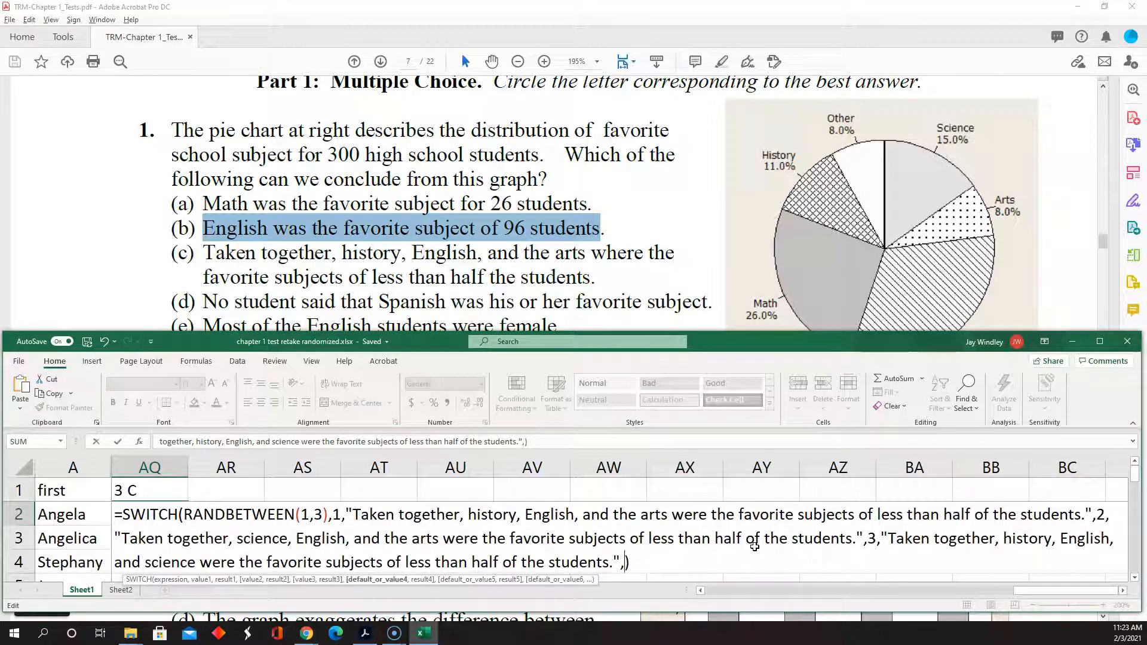
{"action": "type", "text": "4,"}
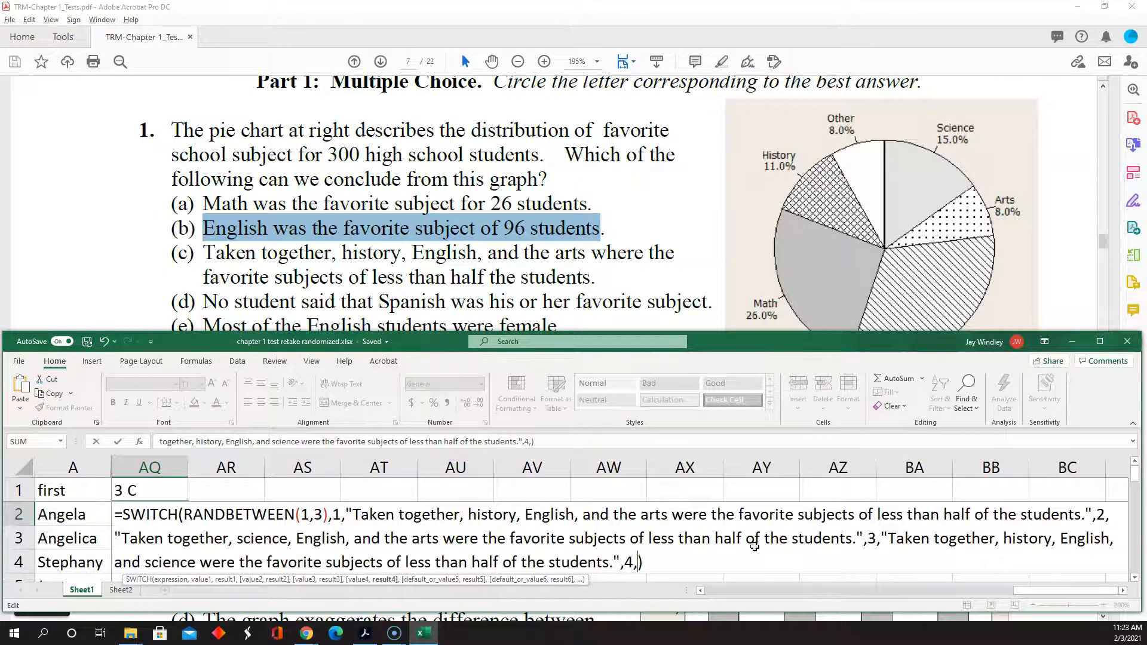
{"action": "key", "text": "ctrl+v"}
Step: Change "history" to "math" in the fourth option's sentence of the AQ2 formula
{"action": "key", "text": "Up"}
{"action": "key", "text": "Right"}
{"action": "key", "text": "Right"}
{"action": "key", "text": "Right"}
{"action": "key", "text": "Right"}
{"action": "key", "text": "Right"}
{"action": "key", "text": "Right"}
{"action": "key", "text": "Right"}
{"action": "key", "text": "Right"}
{"action": "key", "text": "Right"}
{"action": "key", "text": "Right"}
{"action": "key", "text": "Right"}
{"action": "key", "text": "Right"}
{"action": "key", "text": "Right"}
{"action": "key", "text": "Right"}
{"action": "key", "text": "Right"}
{"action": "key", "text": "Right"}
{"action": "key", "text": "Right"}
{"action": "key", "text": "Right"}
{"action": "key", "text": "Right"}
{"action": "key", "text": "Right"}
{"action": "key", "text": "Right"}
{"action": "key", "text": "Right"}
{"action": "key", "text": "Right"}
{"action": "key", "text": "Right"}
{"action": "key", "text": "Right"}
{"action": "key", "text": "Right"}
{"action": "key", "text": "Right"}
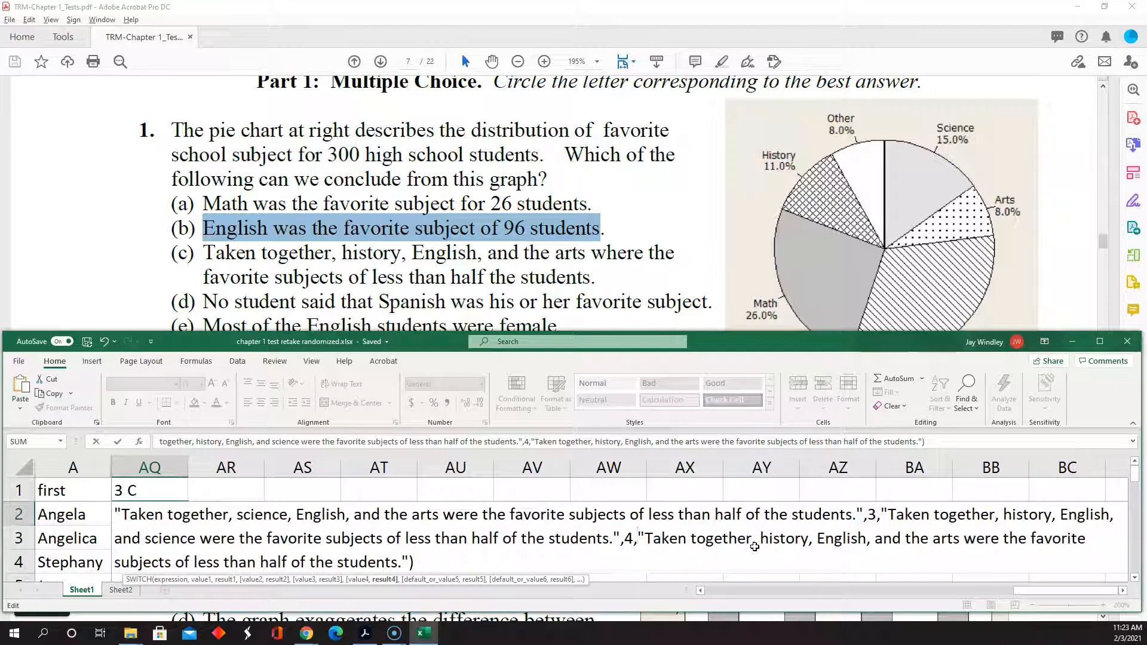
{"action": "key", "text": "Right"}
{"action": "key", "text": "Right"}
{"action": "key", "text": "Right"}
{"action": "key", "text": "Right"}
{"action": "key", "text": "Right"}
{"action": "key", "text": "Right"}
{"action": "key", "text": "Right"}
{"action": "key", "text": "Right"}
{"action": "key", "text": "Right"}
{"action": "key", "text": "Right"}
{"action": "key", "text": "Right"}
{"action": "key", "text": "Right"}
{"action": "key", "text": "Right"}
{"action": "key", "text": "Right"}
{"action": "key", "text": "Right"}
{"action": "key", "text": "Right"}
{"action": "key", "text": "Right"}
{"action": "key", "text": "shift+Right"}
{"action": "key", "text": "shift+Right"}
{"action": "key", "text": "shift+Right"}
{"action": "key", "text": "shift+Right"}
{"action": "key", "text": "shift+Right"}
{"action": "key", "text": "shift+Right"}
{"action": "key", "text": "shift+Right"}
{"action": "key", "text": "shift+Right"}
{"action": "key", "text": "shift+Left"}
{"action": "type", "text": "mat"}
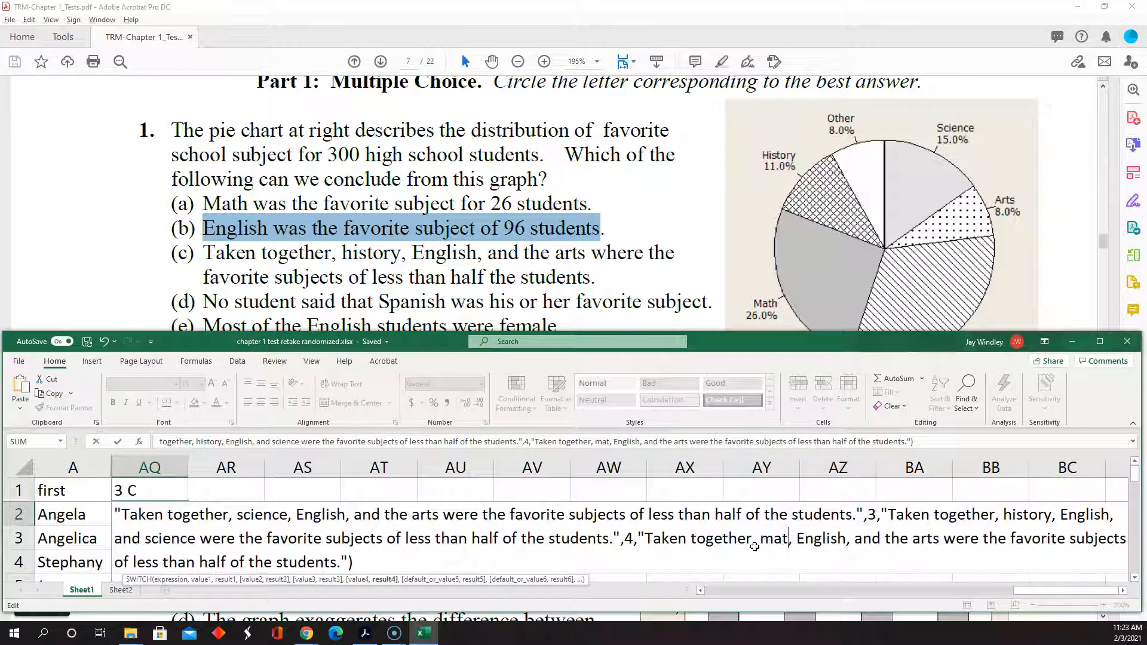
{"action": "type", "text": "h"}
Step: Replace "English" with "science" in the fourth option's sentence of the AQ2 formula
{"action": "key", "text": "Right"}
{"action": "key", "text": "Right"}
{"action": "key", "text": "Delete"}
{"action": "key", "text": "Delete"}
{"action": "key", "text": "Delete"}
{"action": "key", "text": "Delete"}
{"action": "key", "text": "Delete"}
{"action": "key", "text": "Delete"}
{"action": "key", "text": "Delete"}
{"action": "type", "text": "sceience"}
Step: Change "less than half" to "more than half" in the fourth option's sentence of the AQ2 formula
{"action": "key", "text": "Right"}
{"action": "key", "text": "Right"}
{"action": "key", "text": "Right"}
{"action": "key", "text": "Right"}
{"action": "key", "text": "Right"}
{"action": "key", "text": "Right"}
{"action": "key", "text": "Right"}
{"action": "key", "text": "Right"}
{"action": "key", "text": "Right"}
{"action": "key", "text": "Right"}
{"action": "key", "text": "Right"}
{"action": "key", "text": "Right"}
{"action": "key", "text": "Right"}
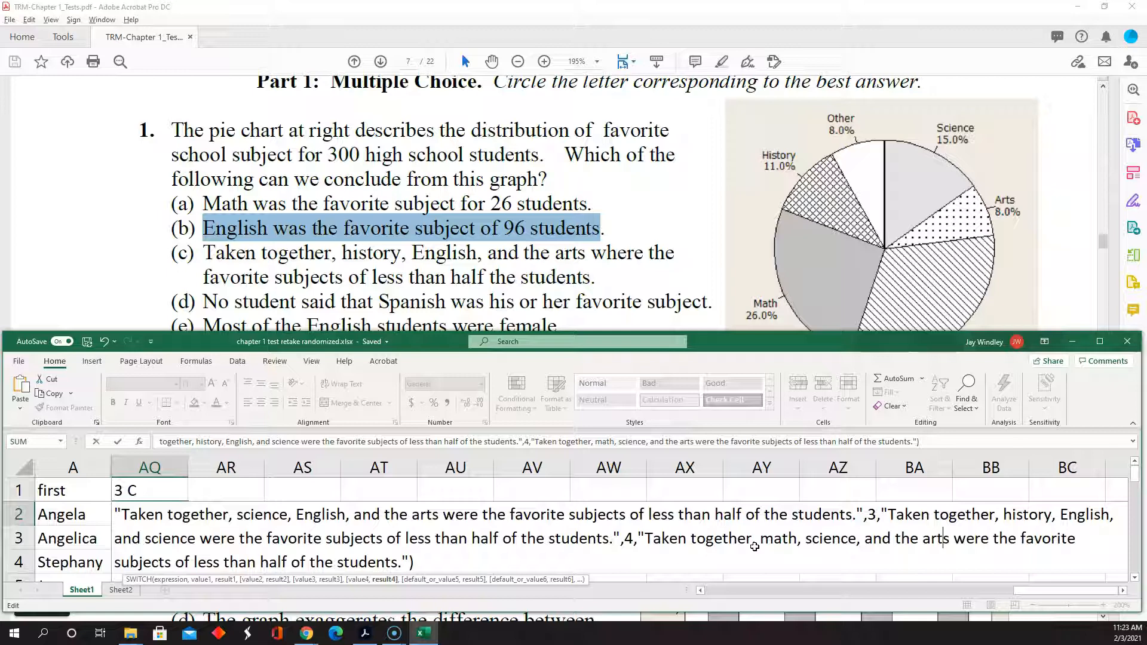
{"action": "key", "text": "Right"}
{"action": "key", "text": "Right"}
{"action": "key", "text": "Right"}
{"action": "key", "text": "Right"}
{"action": "key", "text": "Right"}
{"action": "key", "text": "Right"}
{"action": "key", "text": "Right"}
{"action": "key", "text": "Right"}
{"action": "key", "text": "Right"}
{"action": "key", "text": "Right"}
{"action": "key", "text": "Right"}
{"action": "key", "text": "Right"}
{"action": "key", "text": "Right"}
{"action": "key", "text": "Right"}
{"action": "key", "text": "Right"}
{"action": "key", "text": "Right"}
{"action": "key", "text": "Right"}
{"action": "key", "text": "Right"}
{"action": "key", "text": "Right"}
{"action": "key", "text": "Right"}
{"action": "key", "text": "Right"}
{"action": "key", "text": "Right"}
{"action": "key", "text": "Right"}
{"action": "key", "text": "Right"}
{"action": "key", "text": "Right"}
{"action": "key", "text": "Right"}
{"action": "key", "text": "Right"}
{"action": "key", "text": "shift+Right"}
{"action": "key", "text": "shift+Right"}
{"action": "key", "text": "shift+Right"}
{"action": "key", "text": "shift+Right"}
{"action": "type", "text": "more"}
Step: Copy the fourth option's quoted sentence and add it as the result of a new case 5 at the end of the SWITCH formula
{"action": "key", "text": "End"}
{"action": "key", "text": "Left"}
{"action": "key", "text": "Up"}
{"action": "key", "text": "End"}
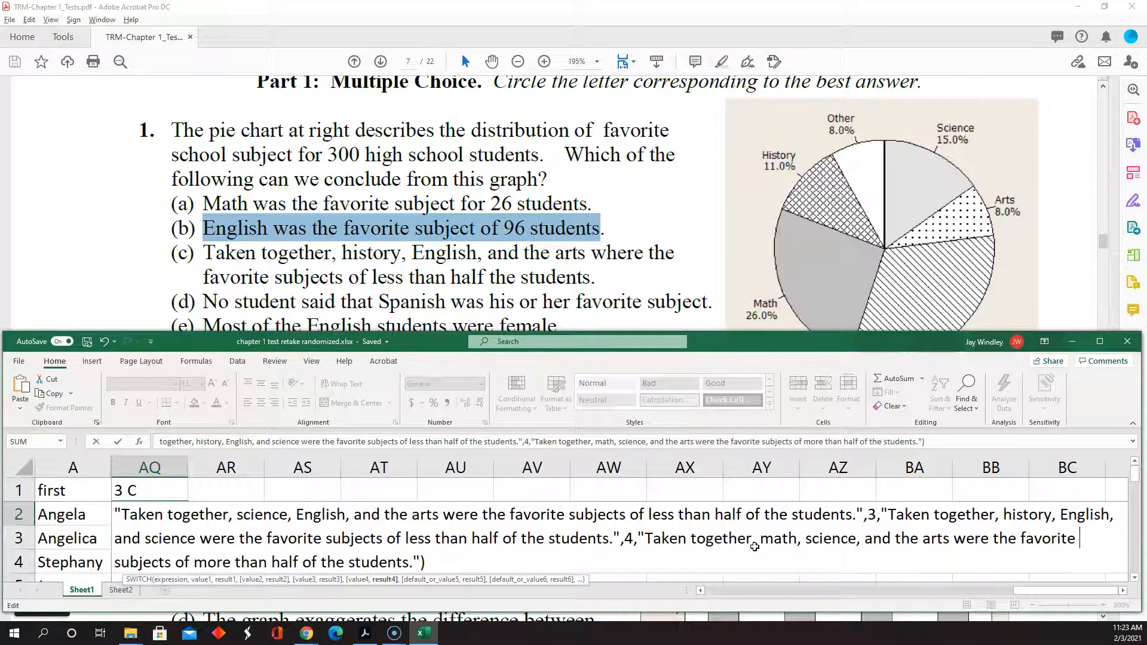
{"action": "key", "text": "ctrl+Left"}
{"action": "key", "text": "ctrl+Left"}
{"action": "key", "text": "ctrl+Left"}
{"action": "key", "text": "ctrl+Left"}
{"action": "key", "text": "ctrl+Left"}
{"action": "key", "text": "ctrl+Left"}
{"action": "key", "text": "ctrl+Left"}
{"action": "key", "text": "Left"}
{"action": "key", "text": "Left"}
{"action": "key", "text": "Left"}
{"action": "key", "text": "Left"}
{"action": "key", "text": "Left"}
{"action": "key", "text": "Left"}
{"action": "key", "text": "Left"}
{"action": "key", "text": "Left"}
{"action": "key", "text": "ctrl+shift+End"}
{"action": "key", "text": "shift+Left"}
{"action": "key", "text": "ctrl+c"}
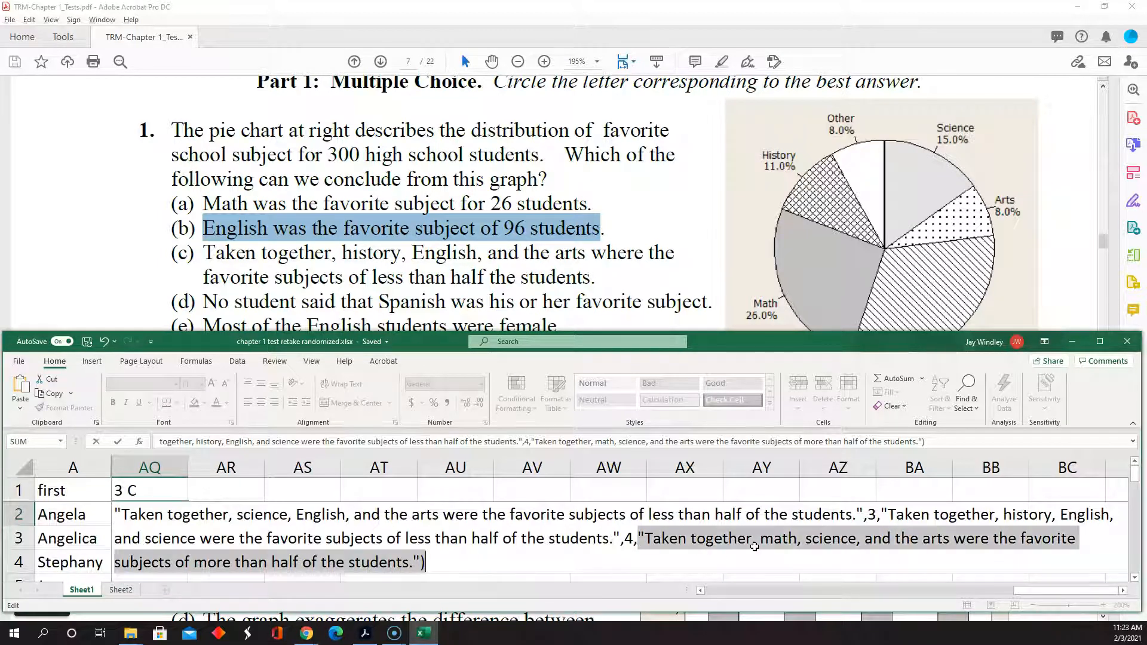
{"action": "key", "text": "Right"}
{"action": "type", "text": ",5,"}
{"action": "key", "text": "ctrl+v"}
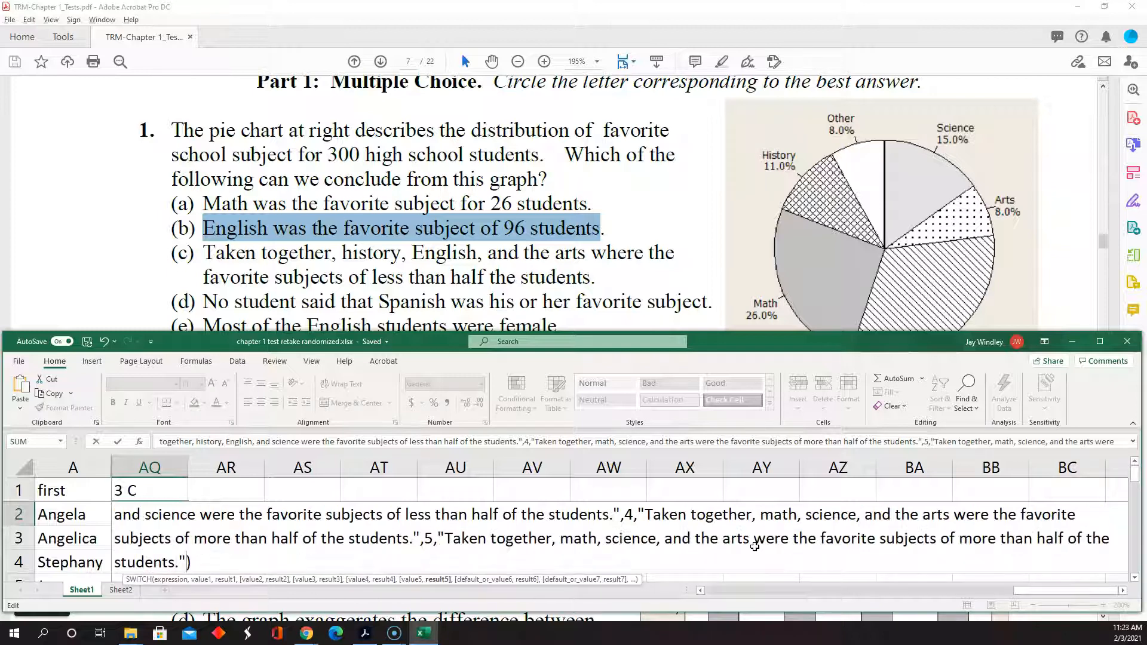
Step: Replace "science" with "history" in the fifth option's sentence of the AQ2 formula and commit the formula
{"action": "key", "text": "ctrl+Left"}
{"action": "key", "text": "ctrl+Left"}
{"action": "key", "text": "ctrl+Left"}
{"action": "key", "text": "ctrl+Left"}
{"action": "key", "text": "ctrl+Left"}
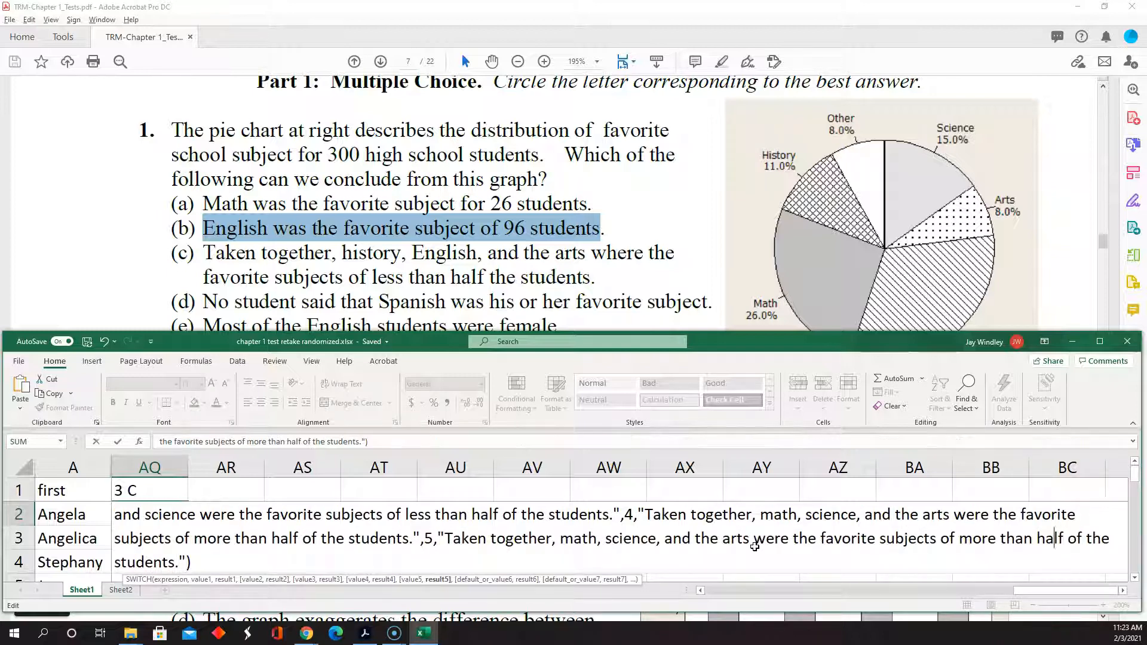
{"action": "key", "text": "ctrl+Left"}
{"action": "key", "text": "ctrl+Left"}
{"action": "key", "text": "ctrl+Left"}
{"action": "key", "text": "ctrl+Left"}
{"action": "key", "text": "ctrl+Left"}
{"action": "key", "text": "ctrl+Left"}
{"action": "key", "text": "ctrl+Left"}
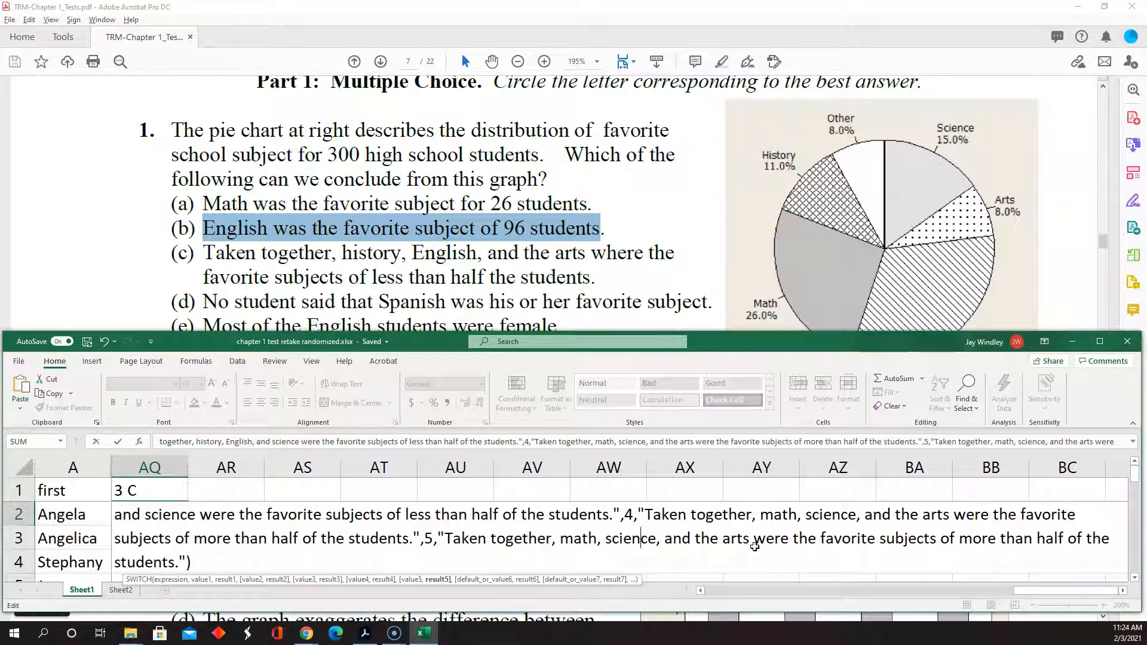
{"action": "key", "text": "Right"}
{"action": "key", "text": "Right"}
{"action": "key", "text": "Right"}
{"action": "key", "text": "Right"}
{"action": "key", "text": "Delete"}
{"action": "key", "text": "Delete"}
{"action": "key", "text": "Delete"}
{"action": "key", "text": "Delete"}
{"action": "key", "text": "Delete"}
{"action": "key", "text": "Delete"}
{"action": "key", "text": "Delete"}
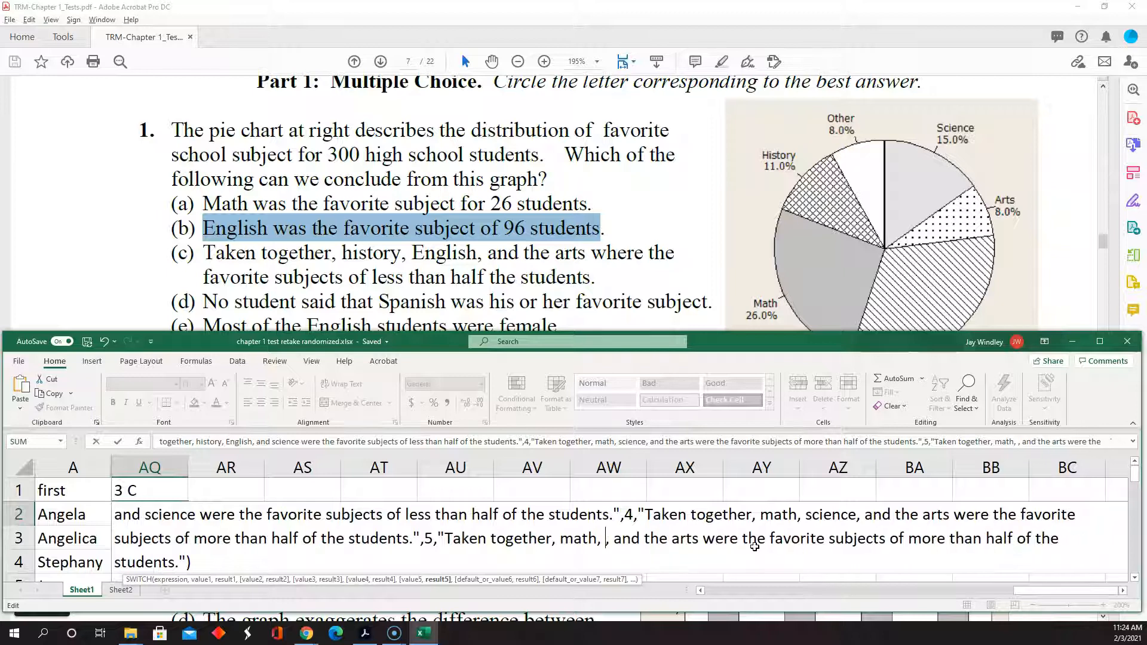
{"action": "type", "text": "hist"}
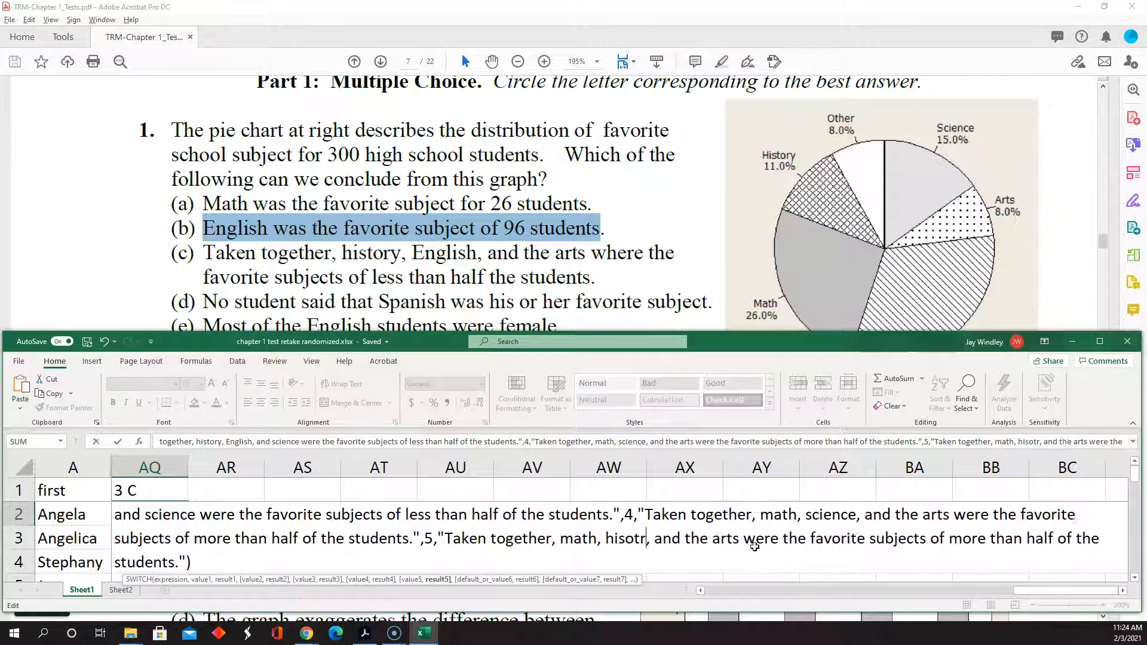
{"action": "type", "text": "ory"}
{"action": "key", "text": "Right"}
{"action": "key", "text": "Right"}
{"action": "key", "text": "Right"}
{"action": "key", "text": "Right"}
{"action": "key", "text": "Right"}
{"action": "key", "text": "Right"}
{"action": "key", "text": "Right"}
{"action": "key", "text": "Right"}
{"action": "key", "text": "Right"}
{"action": "key", "text": "Right"}
{"action": "key", "text": "Right"}
{"action": "key", "text": "Right"}
{"action": "key", "text": "Right"}
{"action": "key", "text": "Right"}
{"action": "key", "text": "Right"}
{"action": "key", "text": "Right"}
{"action": "key", "text": "Right"}
{"action": "key", "text": "Right"}
{"action": "key", "text": "Right"}
{"action": "key", "text": "Right"}
{"action": "key", "text": "Right"}
{"action": "key", "text": "Right"}
{"action": "key", "text": "Right"}
{"action": "key", "text": "Right"}
{"action": "key", "text": "Right"}
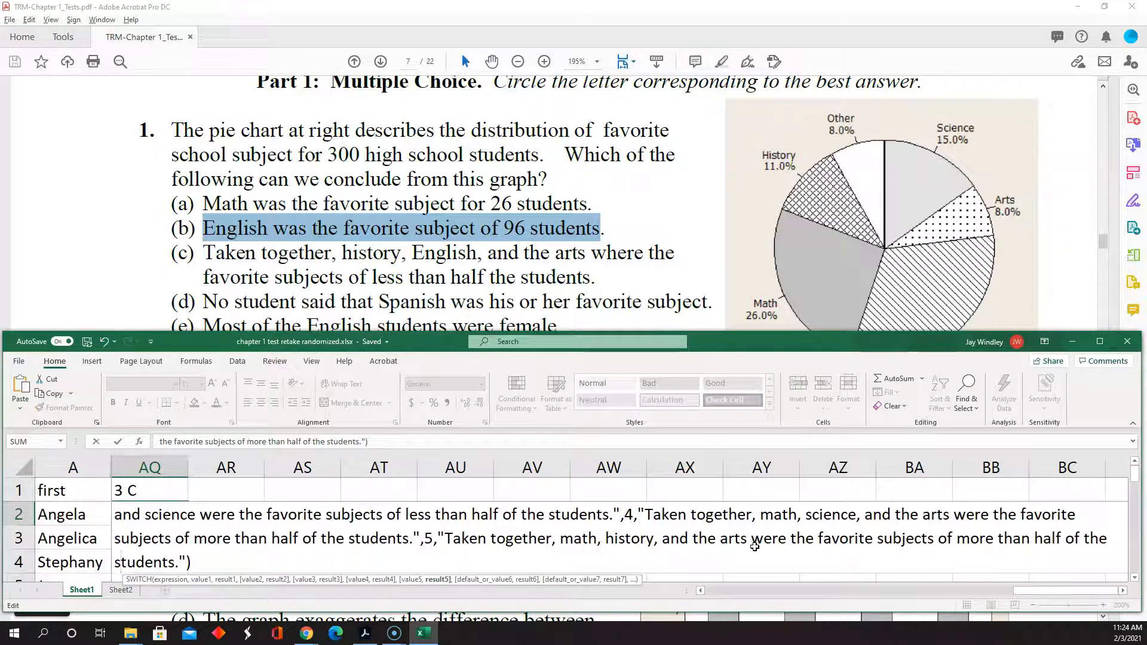
{"action": "key", "text": "Return"}
Step: Set the upper limit of RANDBETWEEN in the AQ2 SWITCH formula to 5
{"action": "key", "text": "Up"}
{"action": "key", "text": "F2"}
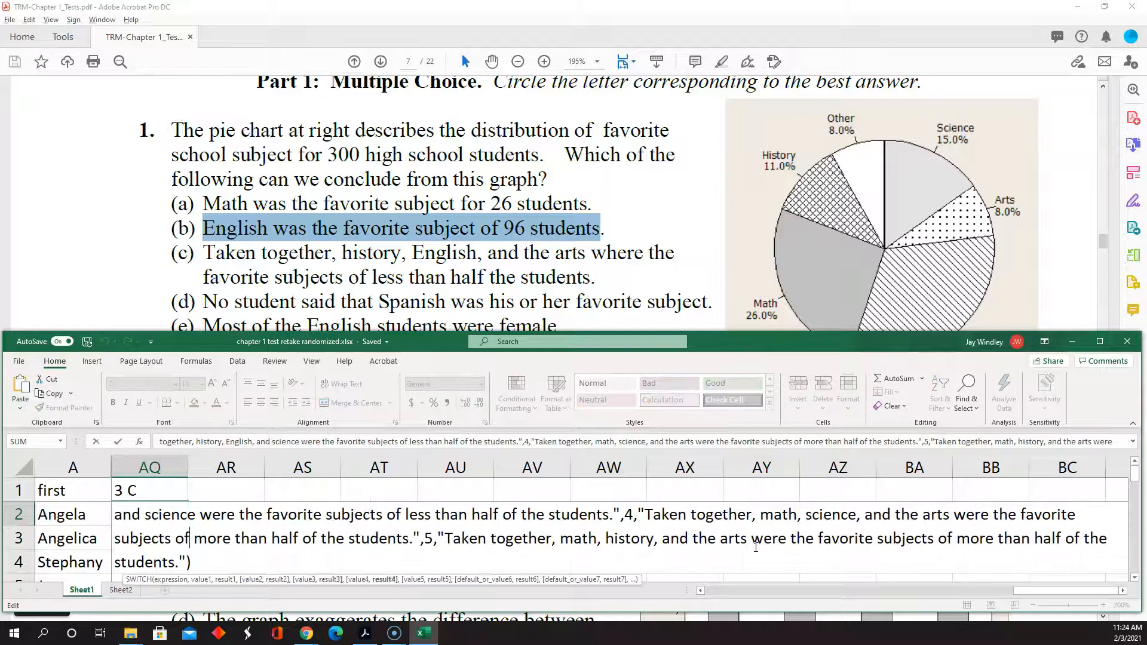
{"action": "key", "text": "ctrl+Home"}
{"action": "key", "text": "Right"}
{"action": "key", "text": "Right"}
{"action": "key", "text": "Right"}
{"action": "key", "text": "Right"}
{"action": "key", "text": "Right"}
{"action": "key", "text": "Right"}
{"action": "key", "text": "Right"}
{"action": "key", "text": "Right"}
{"action": "key", "text": "Right"}
{"action": "key", "text": "Right"}
{"action": "key", "text": "Right"}
{"action": "key", "text": "Right"}
{"action": "key", "text": "Right"}
{"action": "key", "text": "Right"}
{"action": "key", "text": "Right"}
{"action": "key", "text": "Right"}
{"action": "key", "text": "Right"}
{"action": "key", "text": "Right"}
{"action": "key", "text": "Right"}
{"action": "key", "text": "Right"}
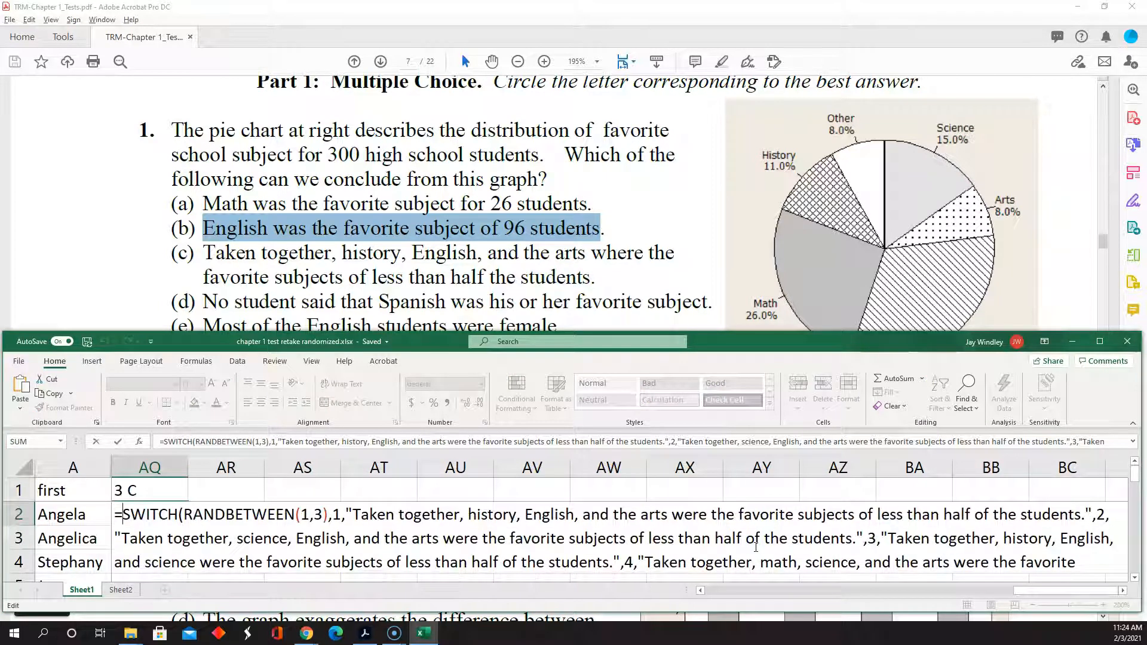
{"action": "key", "text": "Right"}
{"action": "key", "text": "shift+Right"}
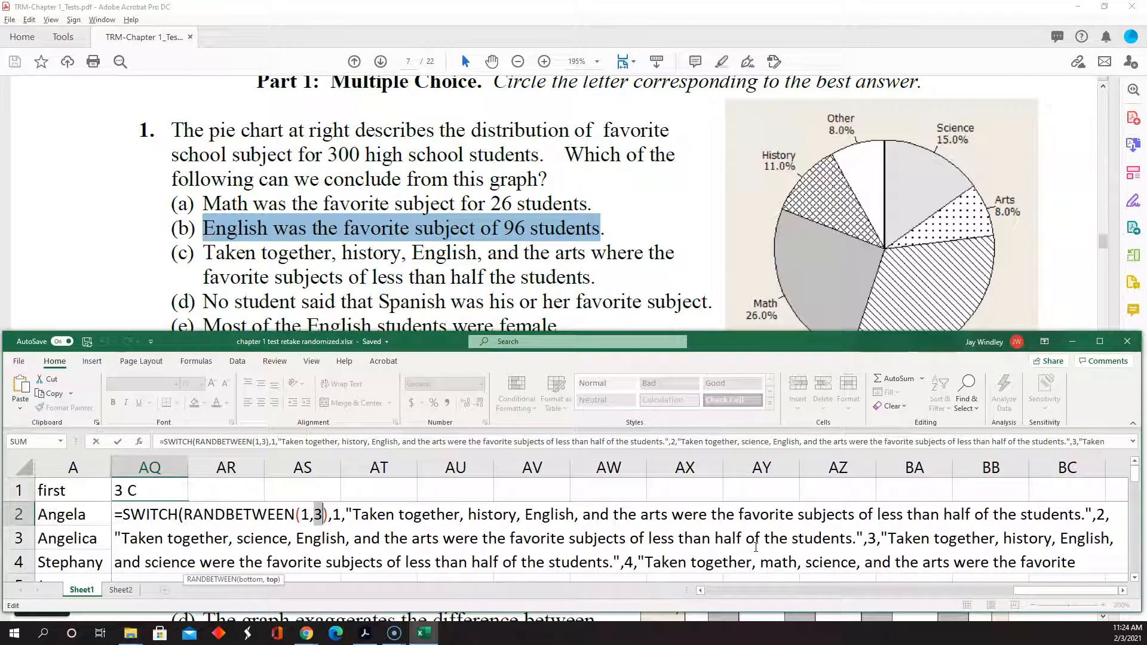
{"action": "key", "text": "Delete"}
{"action": "type", "text": "4"}
{"action": "key", "text": "Return"}
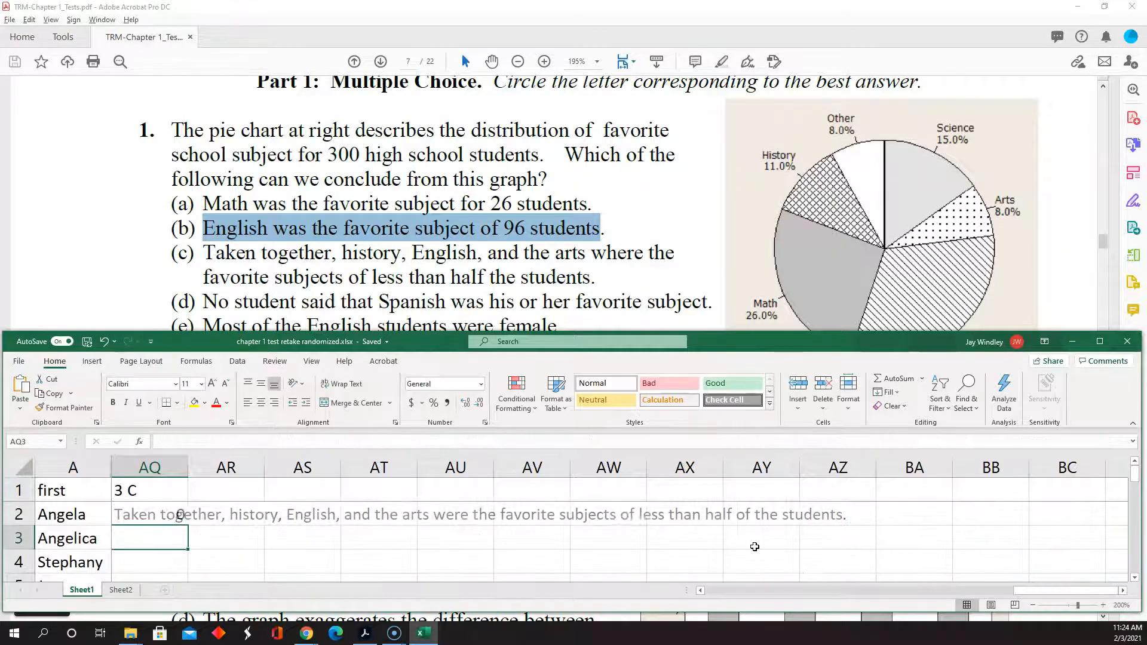
Step: Recalculate the sheet repeatedly to check which sentences the AQ2 formula produces
{"action": "key", "text": "F9"}
{"action": "key", "text": "F9"}
{"action": "key", "text": "F9"}
{"action": "key", "text": "F9"}
{"action": "key", "text": "F9"}
{"action": "key", "text": "F9"}
{"action": "key", "text": "F9"}
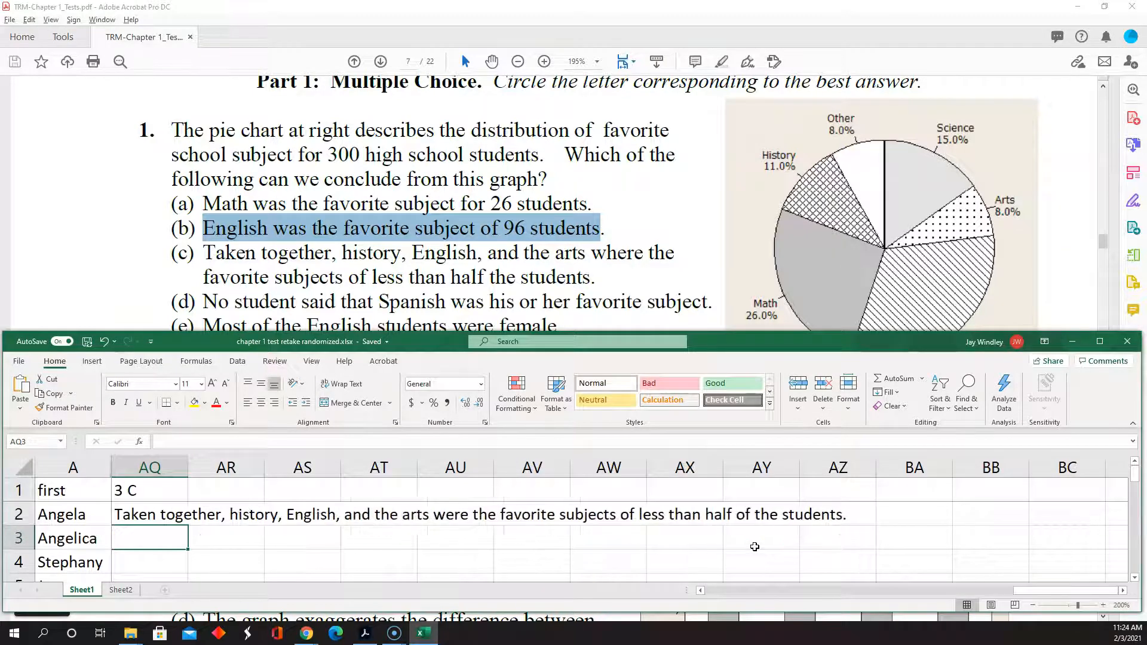
{"action": "key", "text": "F9"}
{"action": "key", "text": "F9"}
{"action": "key", "text": "F9"}
{"action": "key", "text": "F9"}
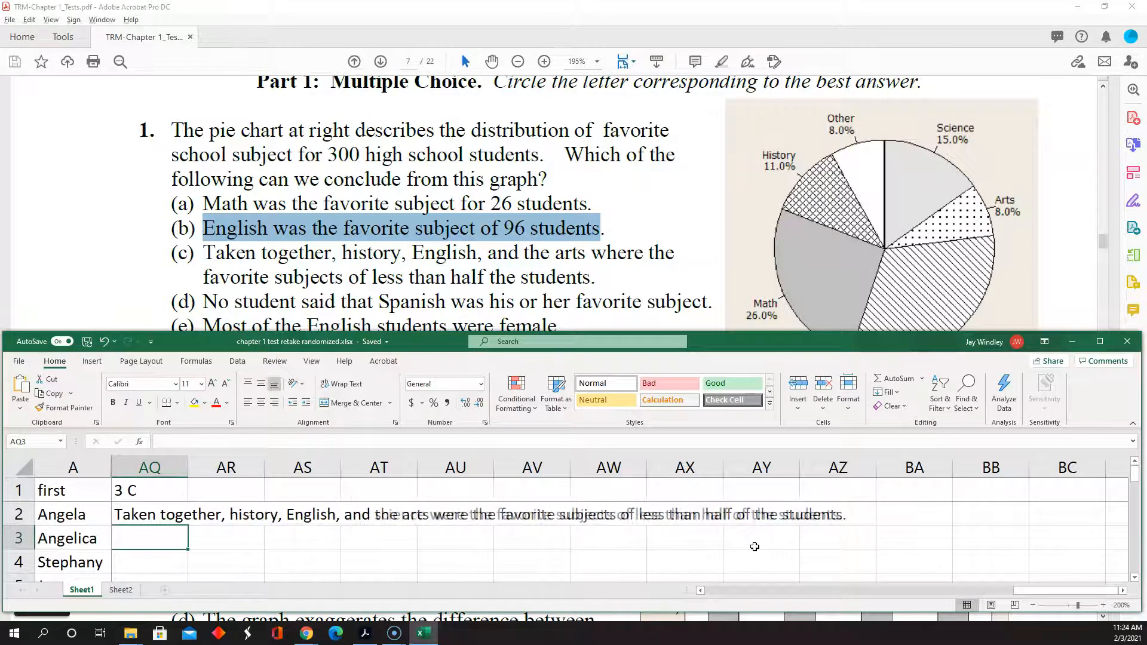
{"action": "key", "text": "F9"}
{"action": "key", "text": "F9"}
{"action": "key", "text": "F9"}
{"action": "key", "text": "F9"}
{"action": "key", "text": "F9"}
{"action": "key", "text": "F9"}
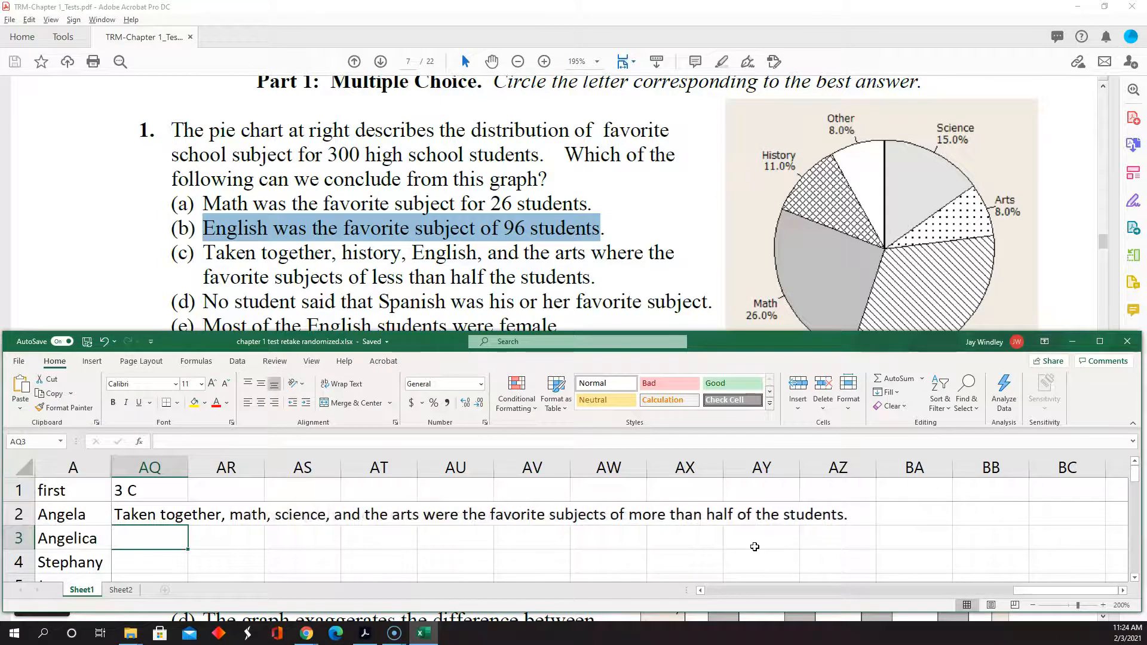
{"action": "key", "text": "F9"}
{"action": "key", "text": "F9"}
Step: Change the header in AQ1 to "3 MC C"
{"action": "key", "text": "Up"}
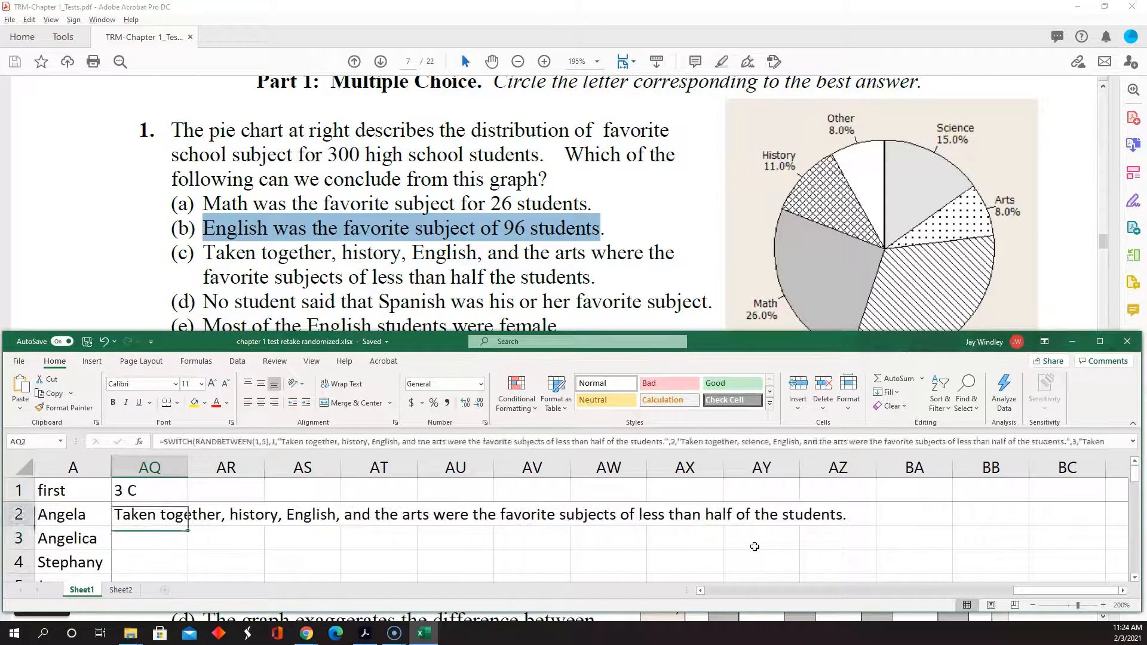
{"action": "key", "text": "Up"}
{"action": "key", "text": "F2"}
{"action": "key", "text": "Left"}
{"action": "type", "text": "MC"}
{"action": "key", "text": "Return"}
{"action": "key", "text": "Down"}
Step: Recalculate the sheet several more times and compare choice C's random sentences with the pie chart percentages
{"action": "key", "text": "F9"}
{"action": "key", "text": "F9"}
{"action": "key", "text": "F9"}
{"action": "key", "text": "F9"}
{"action": "key", "text": "F9"}
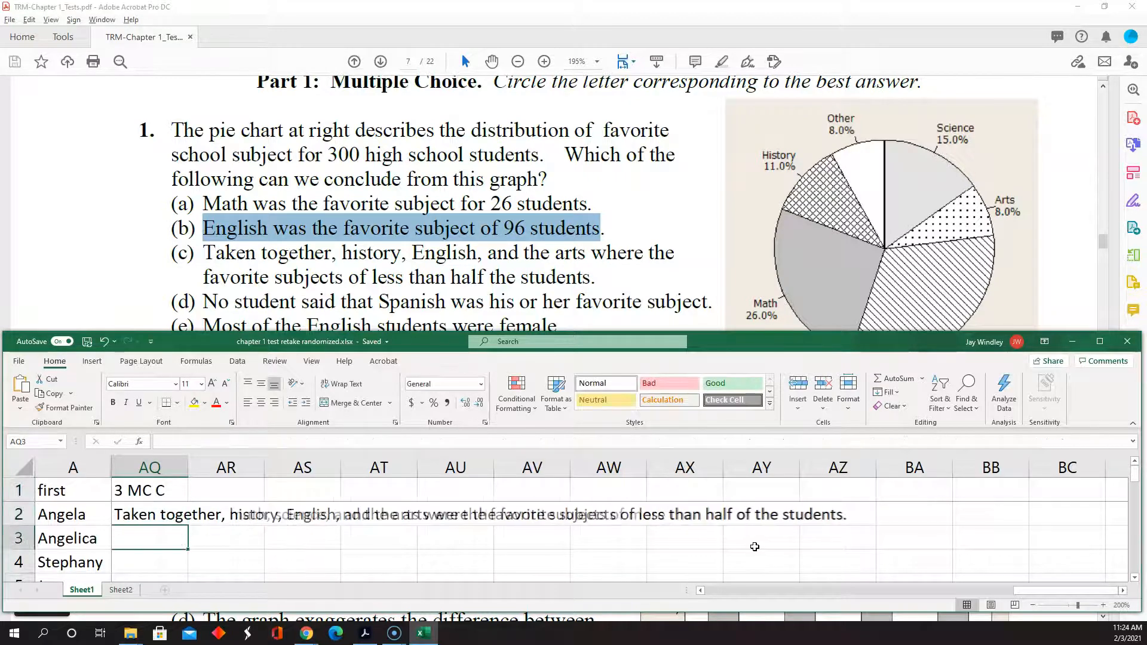
{"action": "key", "text": "F9"}
{"action": "key", "text": "F9"}
{"action": "key", "text": "F9"}
{"action": "key", "text": "F9"}
{"action": "key", "text": "F9"}
{"action": "key", "text": "F9"}
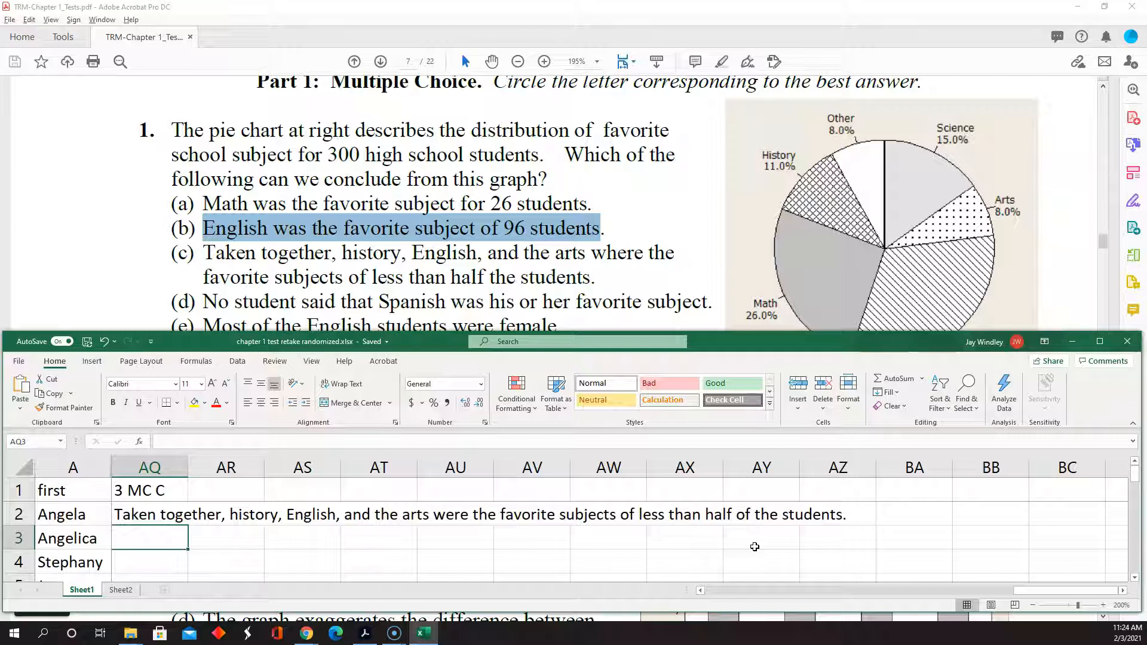
{"action": "key", "text": "Right"}
{"action": "key", "text": "Down"}
{"action": "key", "text": "F9"}
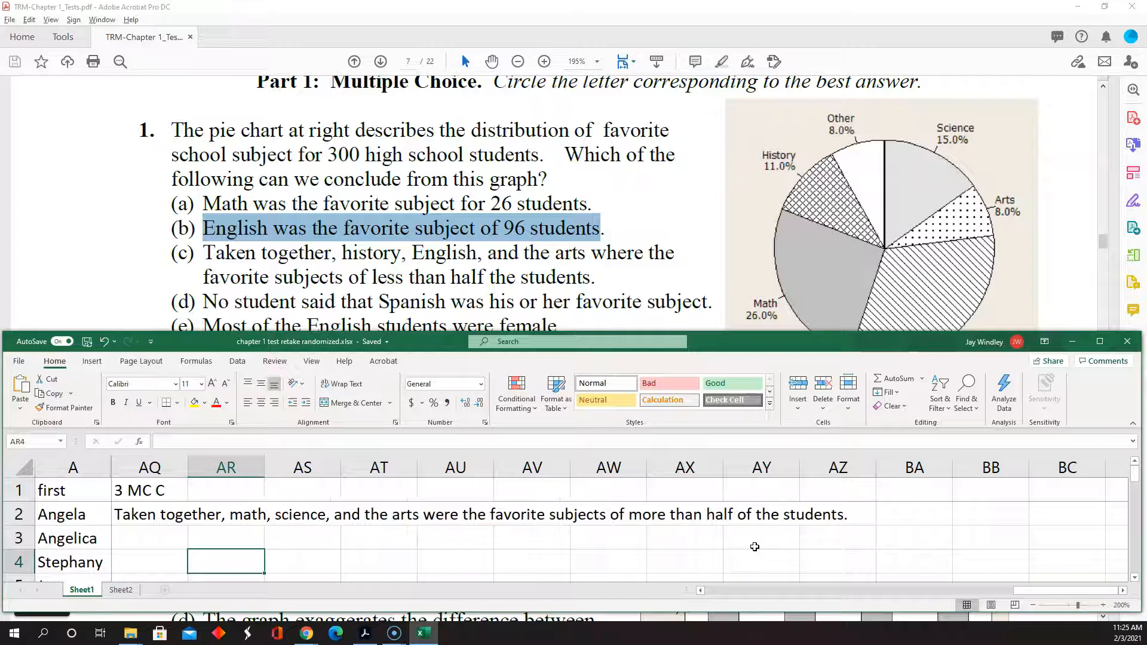
{"action": "key", "text": "Up"}
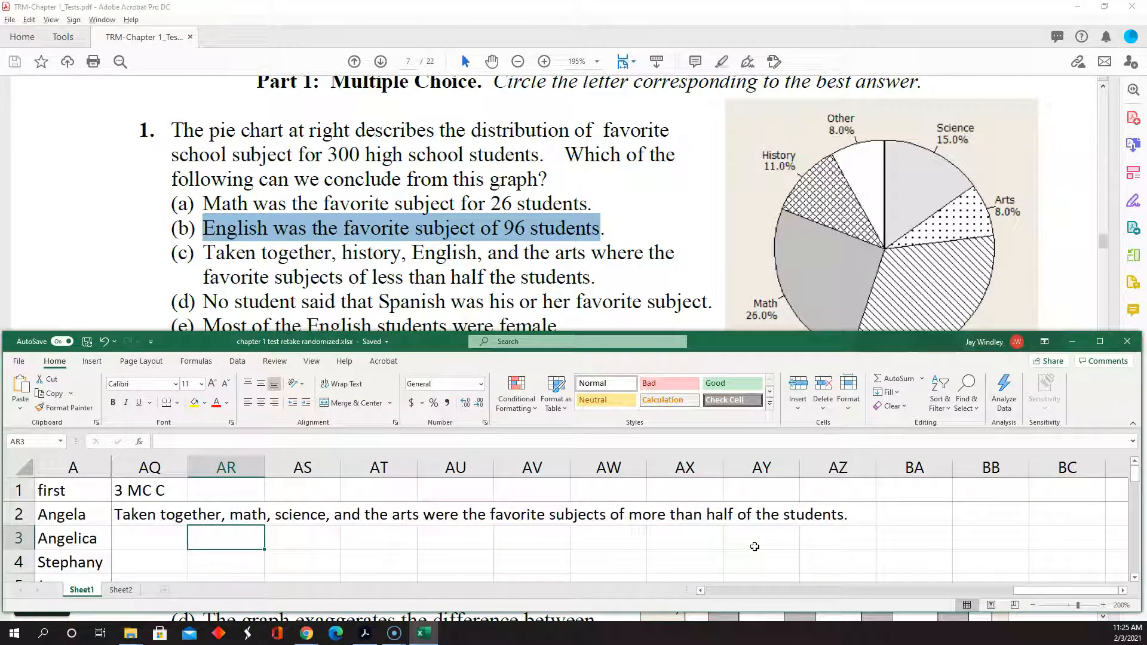
{"action": "key", "text": "F9"}
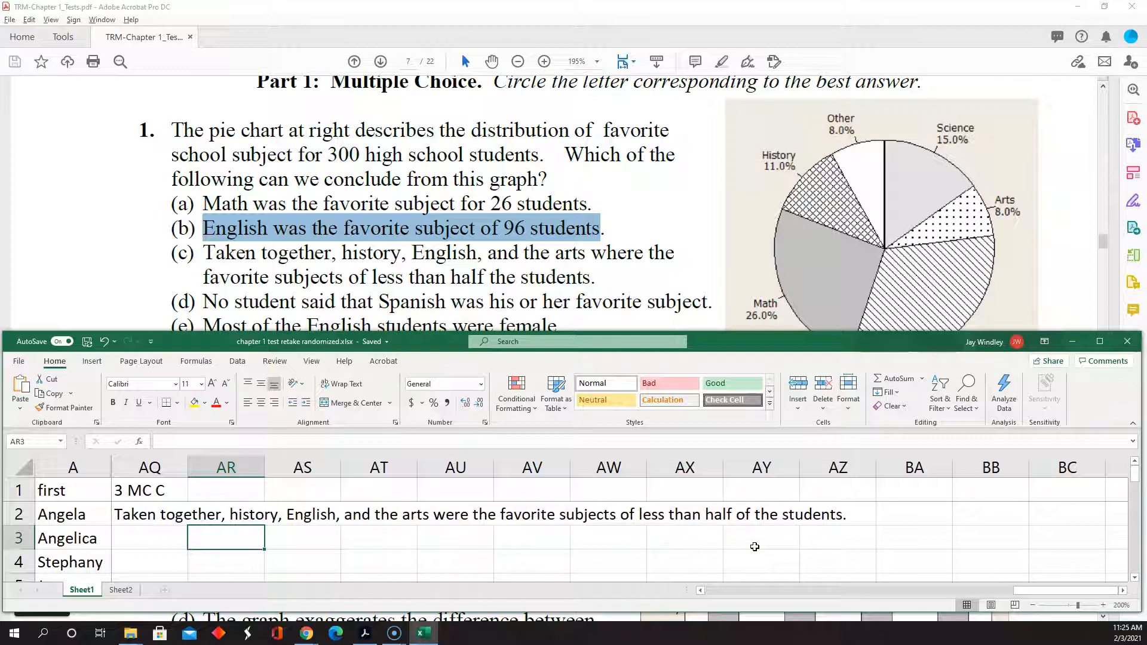
{"action": "key", "text": "F9"}
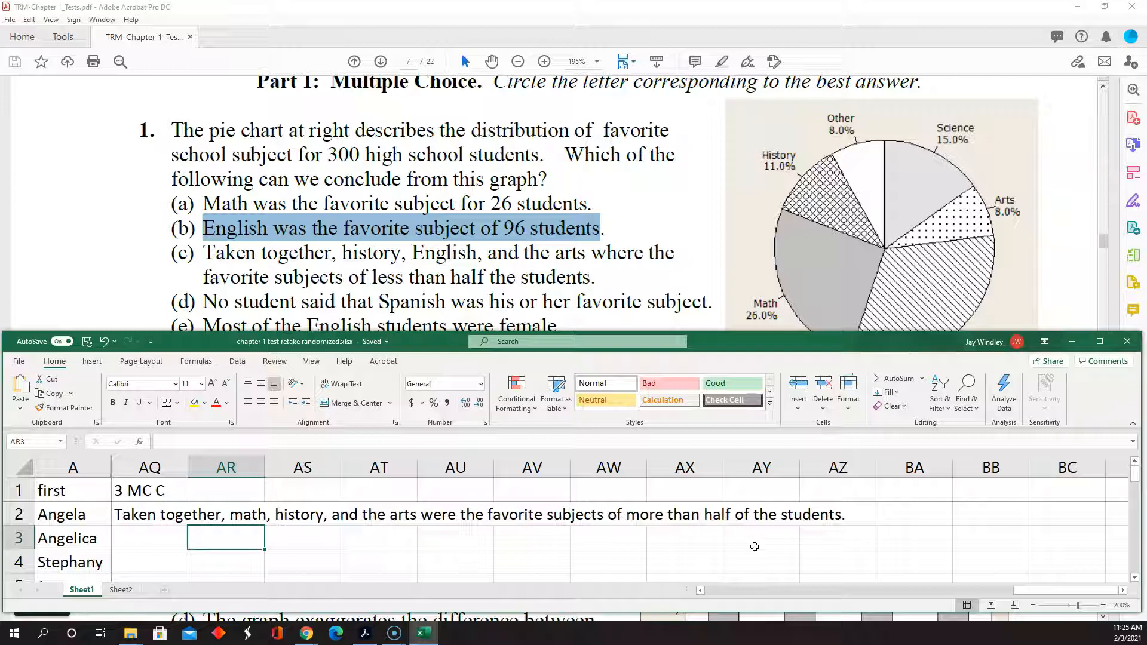
{"action": "key", "text": "F9"}
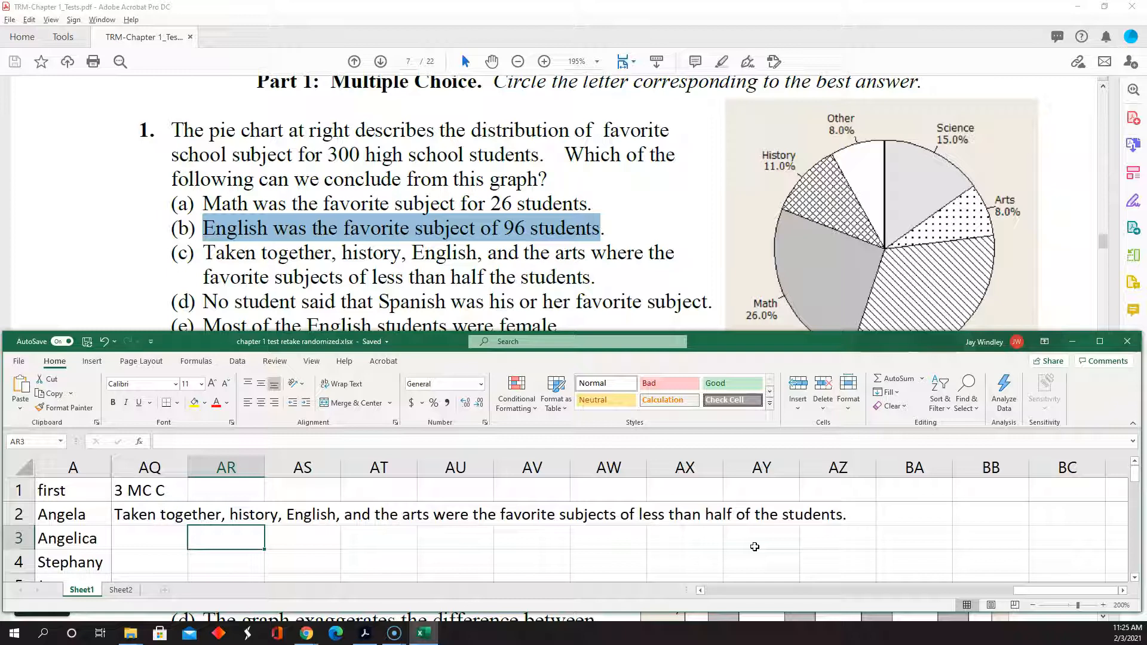
{"action": "key", "text": "F9"}
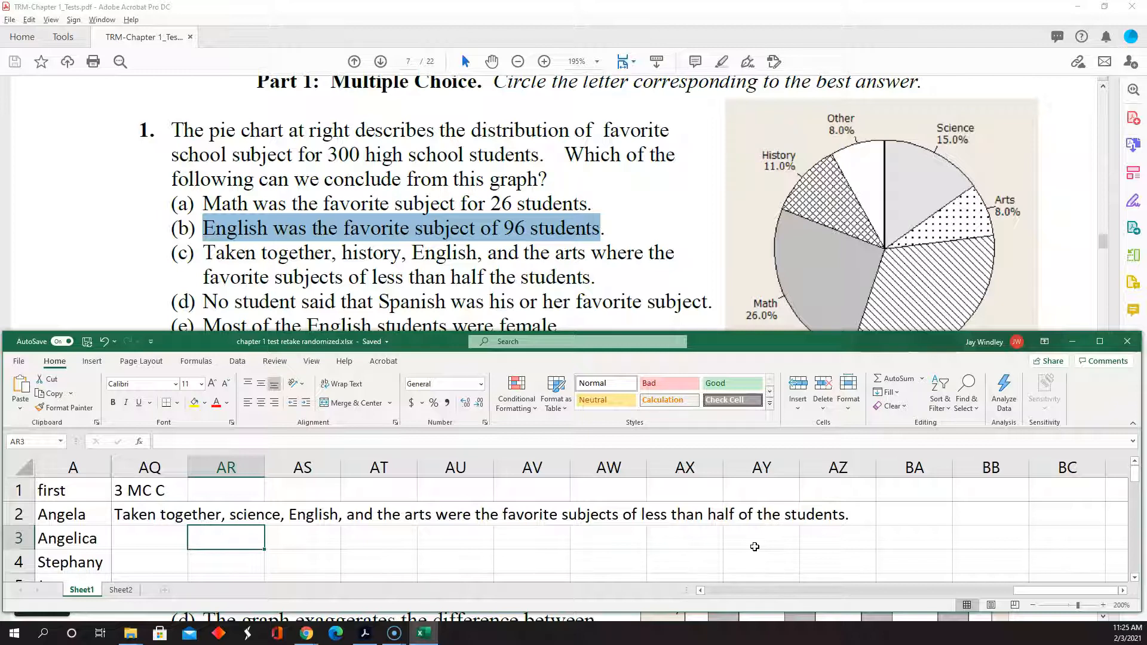
Step: Enter the header "3 MC D" in AR1
{"action": "key", "text": "Left"}
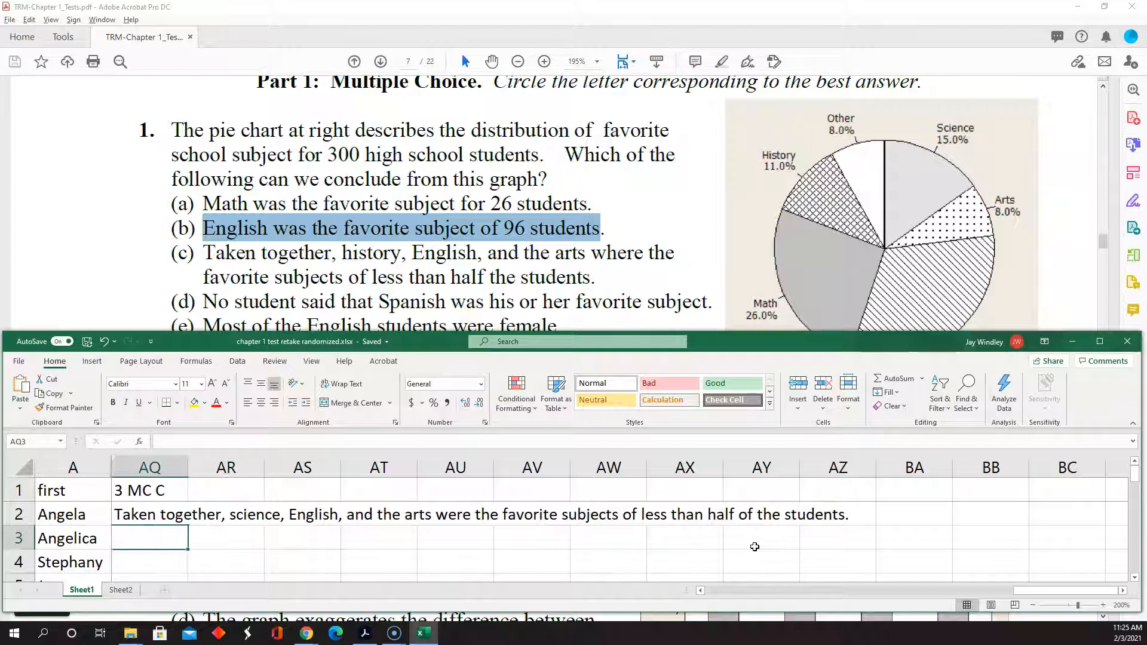
{"action": "key", "text": "Up"}
{"action": "key", "text": "Up"}
{"action": "key", "text": "Right"}
{"action": "key", "text": "F2"}
{"action": "type", "text": "3 MC SD"}
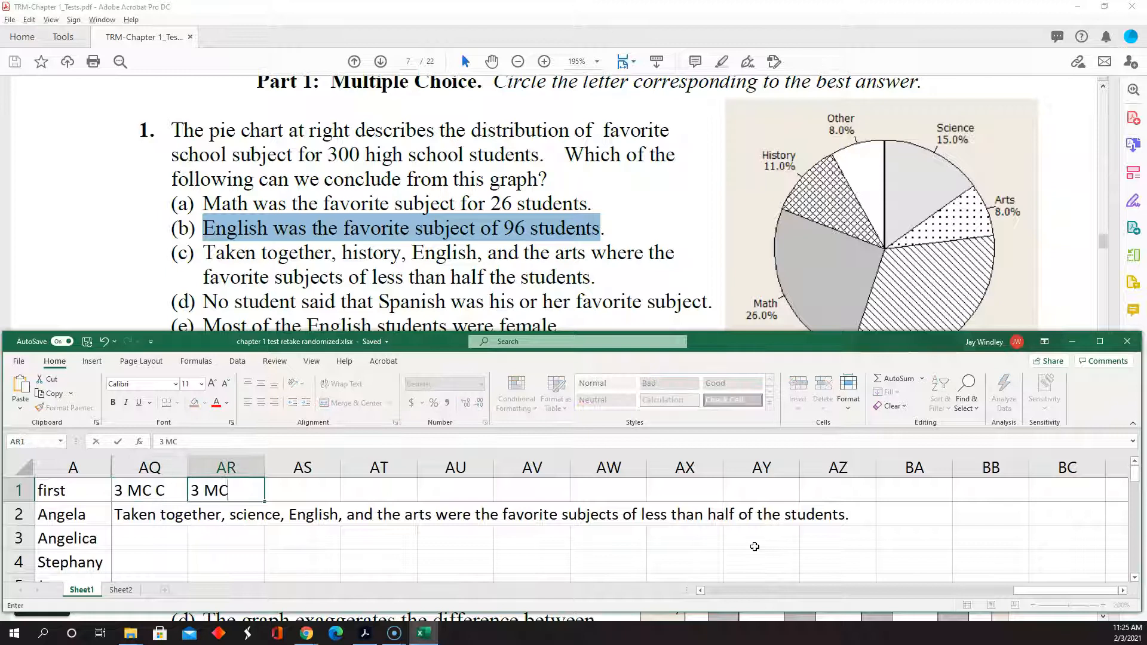
{"action": "key", "text": "BackSpace"}
{"action": "key", "text": "BackSpace"}
{"action": "type", "text": "D"}
{"action": "key", "text": "Return"}
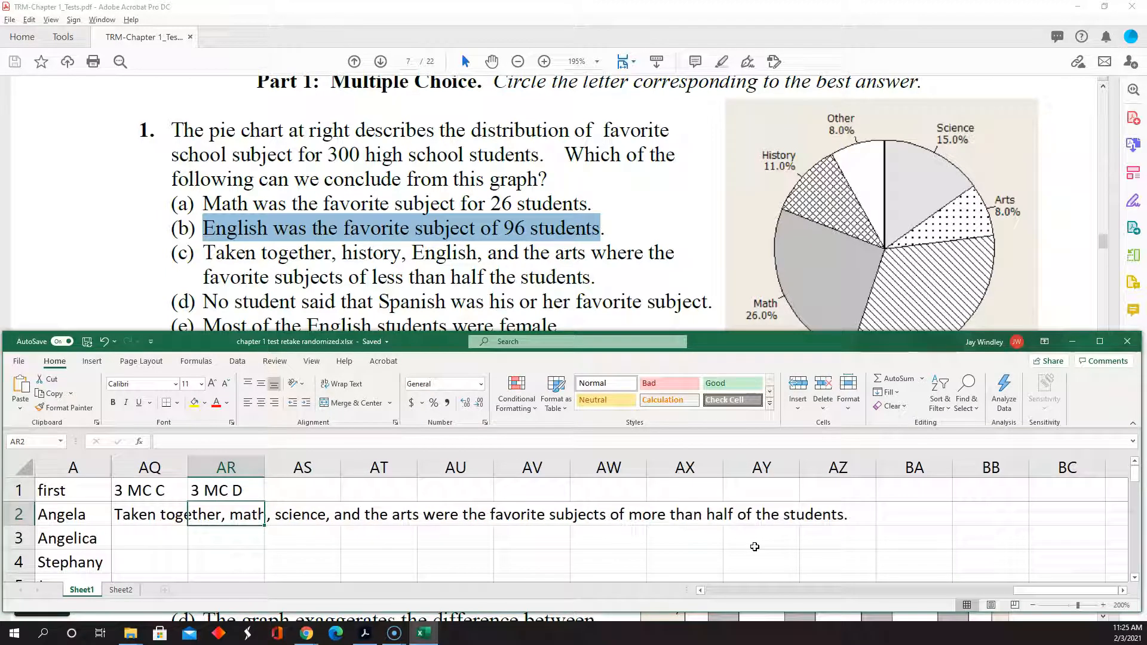
Step: Start a SWITCH formula in AR2 based on RANDBETWEEN(1,4), with "Option 1" as the result of case 1
{"action": "type", "text": "=swit"}
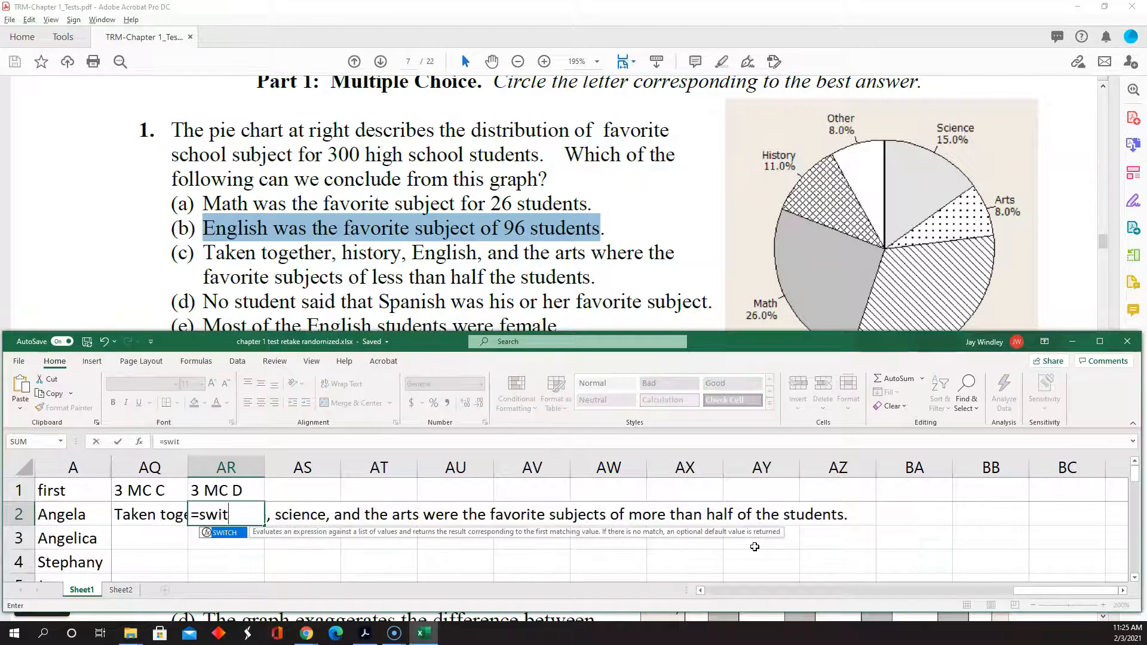
{"action": "type", "text": "ch(ran"}
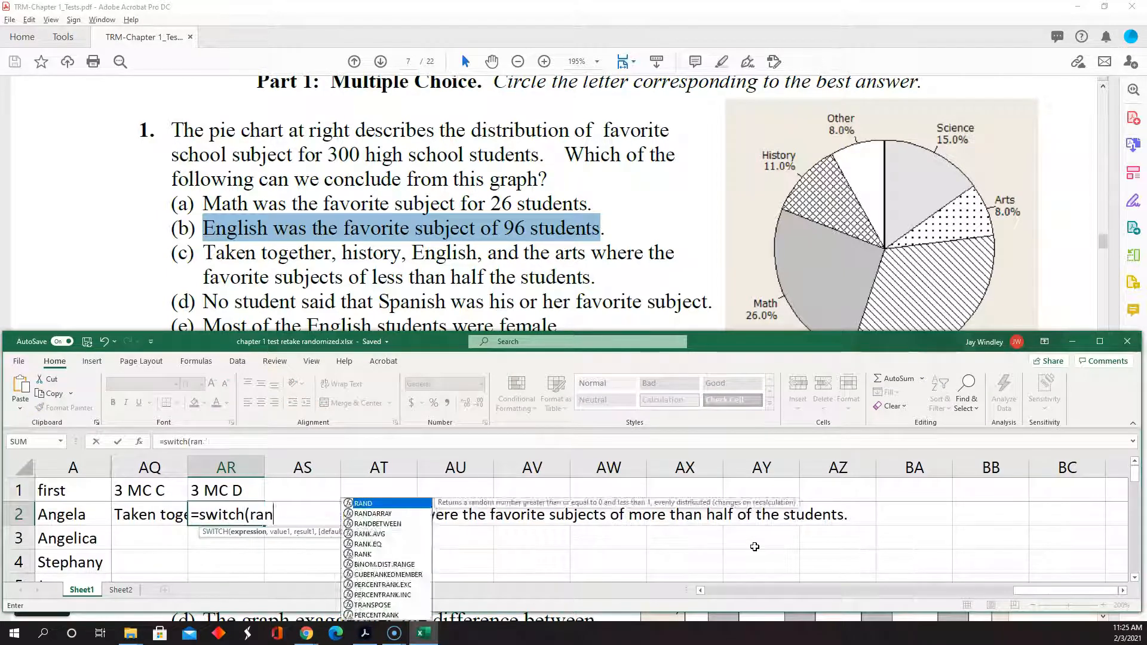
{"action": "type", "text": "dbetween"}
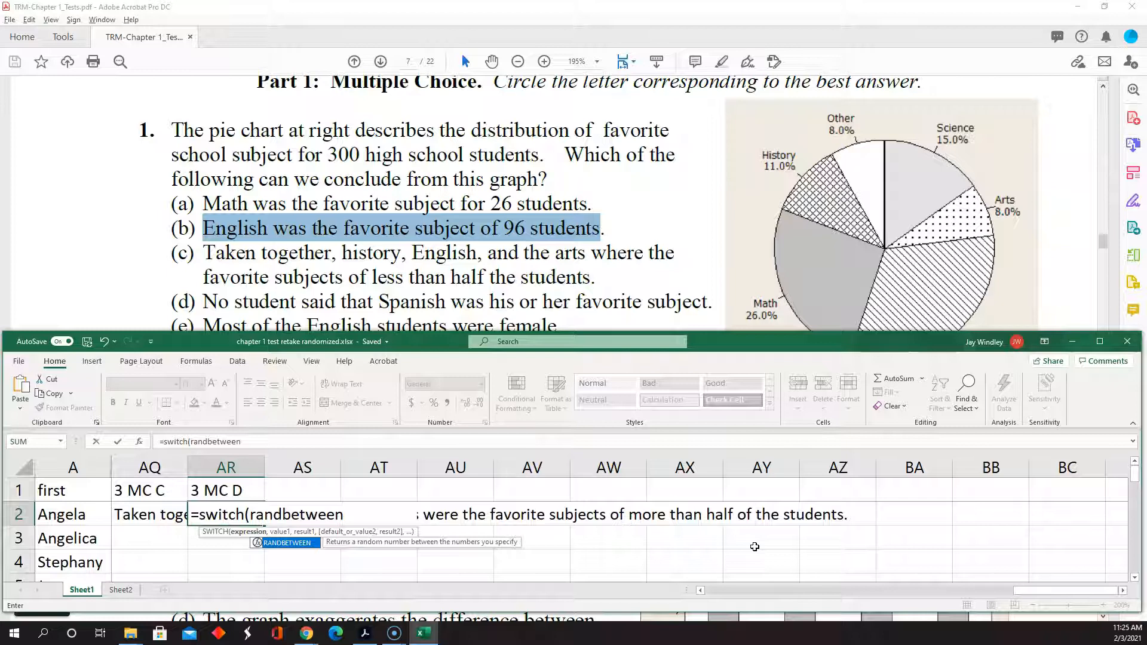
{"action": "type", "text": "(1,4),"}
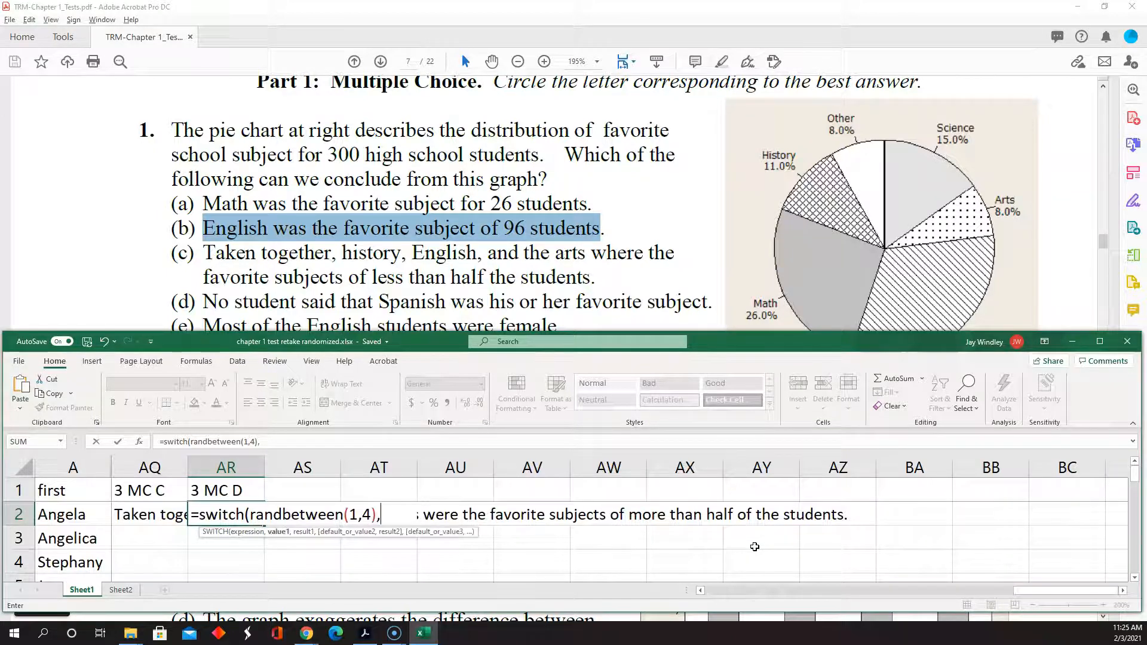
{"action": "type", "text": "1,\"Op"}
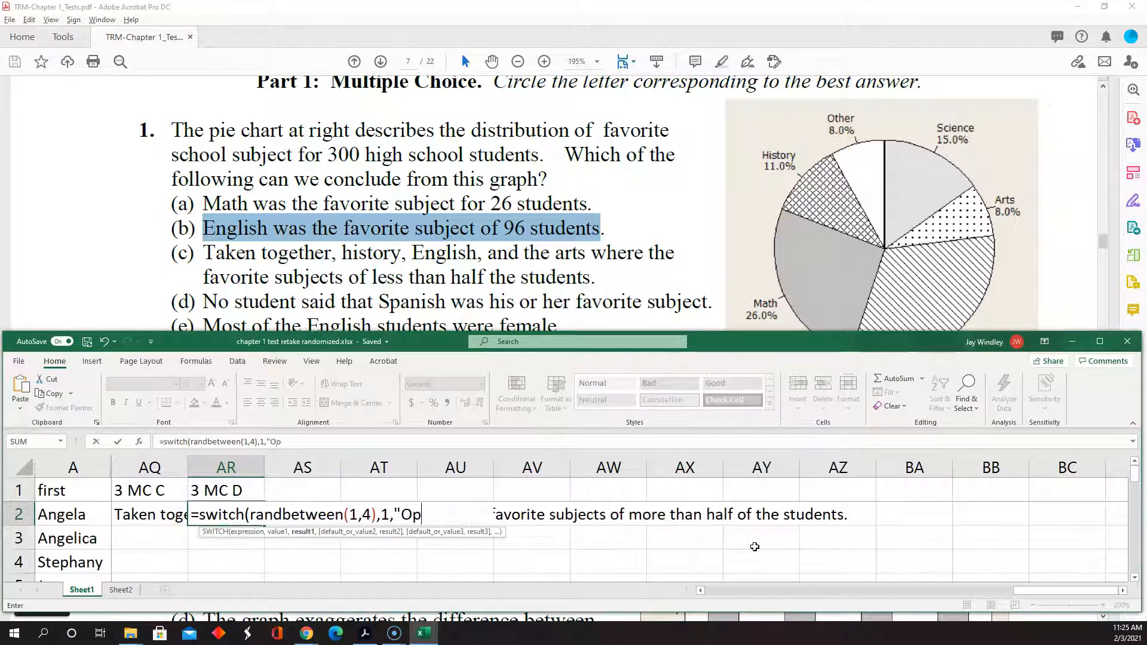
{"action": "type", "text": "tion 1\","}
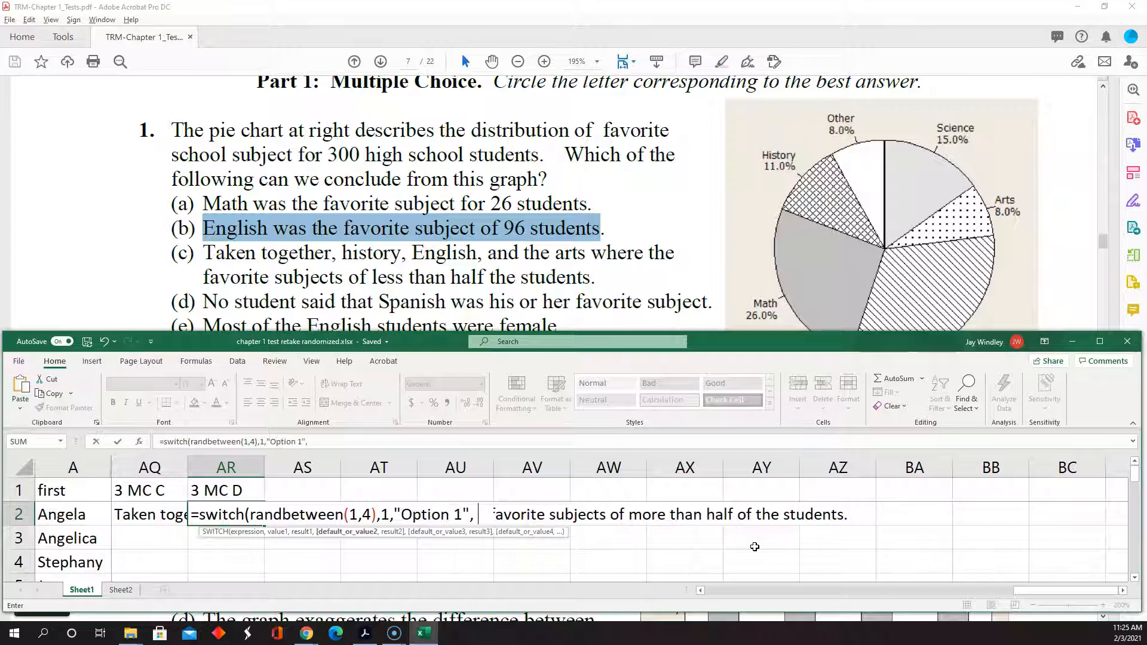
Step: Add the placeholders "option 2", "optino 3" and "ption 4" for cases 2 to 4 and commit the formula, accepting the proposed correction
{"action": "type", "text": "2,\"o"}
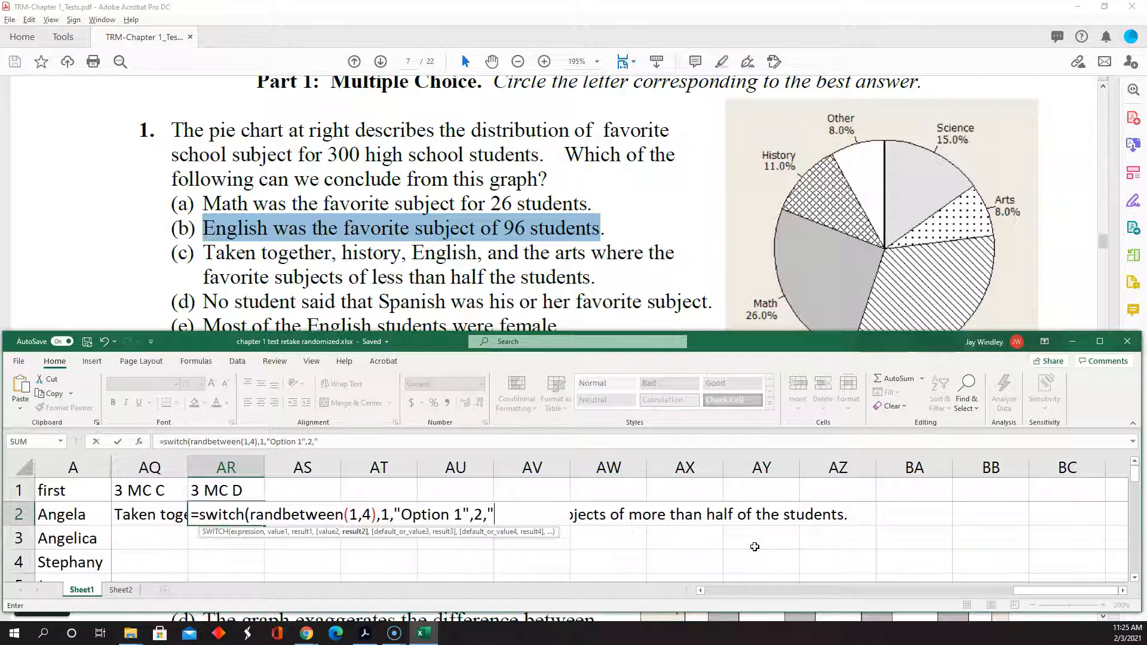
{"action": "type", "text": "ption 2\",3"}
{"action": "key", "text": "BackSpace"}
{"action": "type", "text": ","}
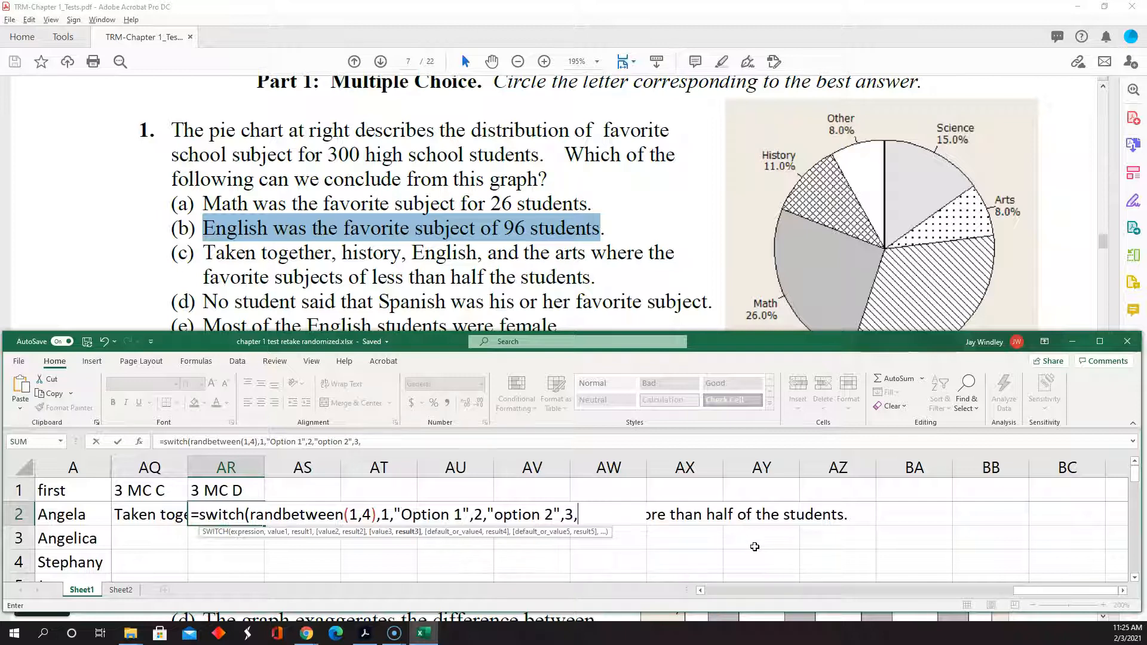
{"action": "type", "text": "\"optino 3\",4,'"}
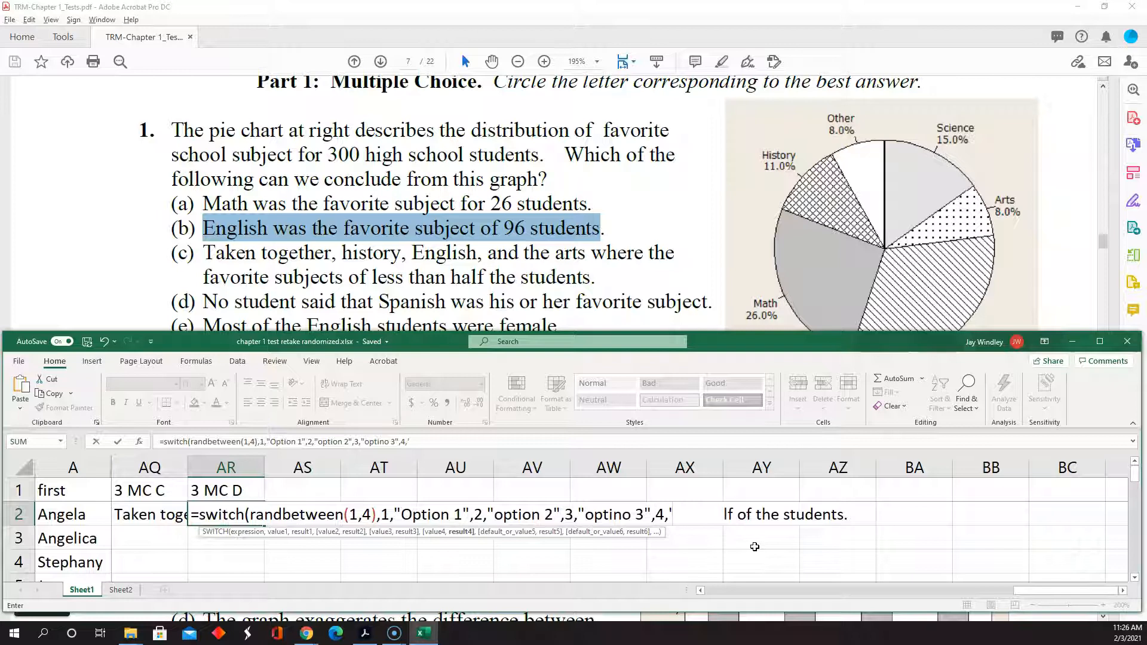
{"action": "key", "text": "BackSpace"}
{"action": "type", "text": "\"ption 4)"}
{"action": "key", "text": "Return"}
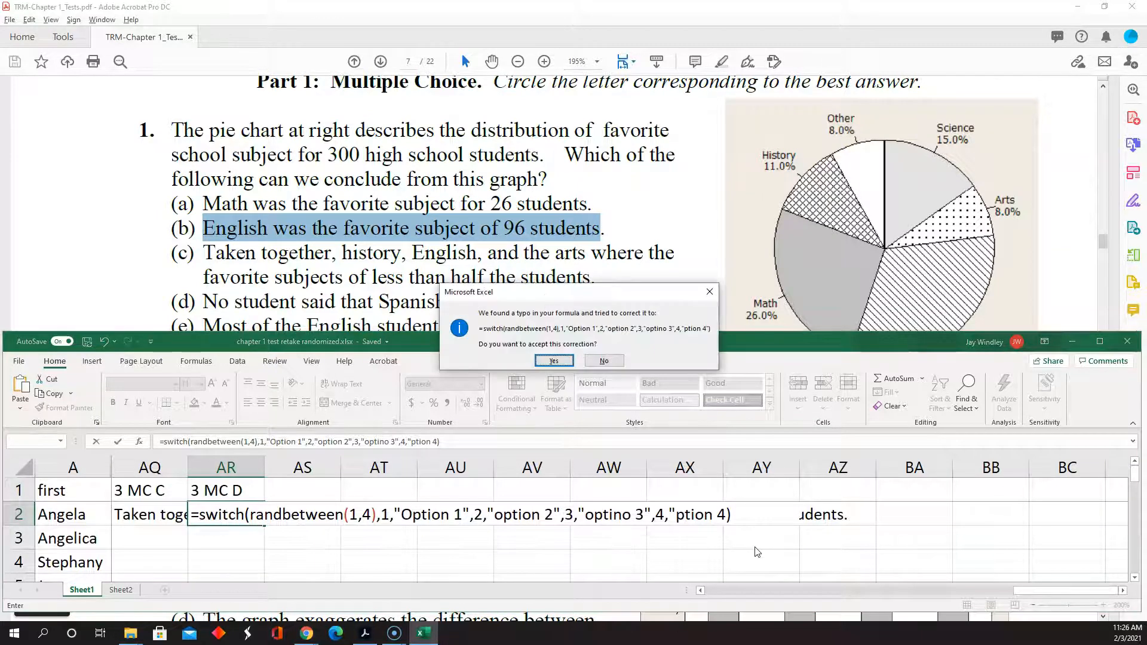
{"action": "key", "text": "Return"}
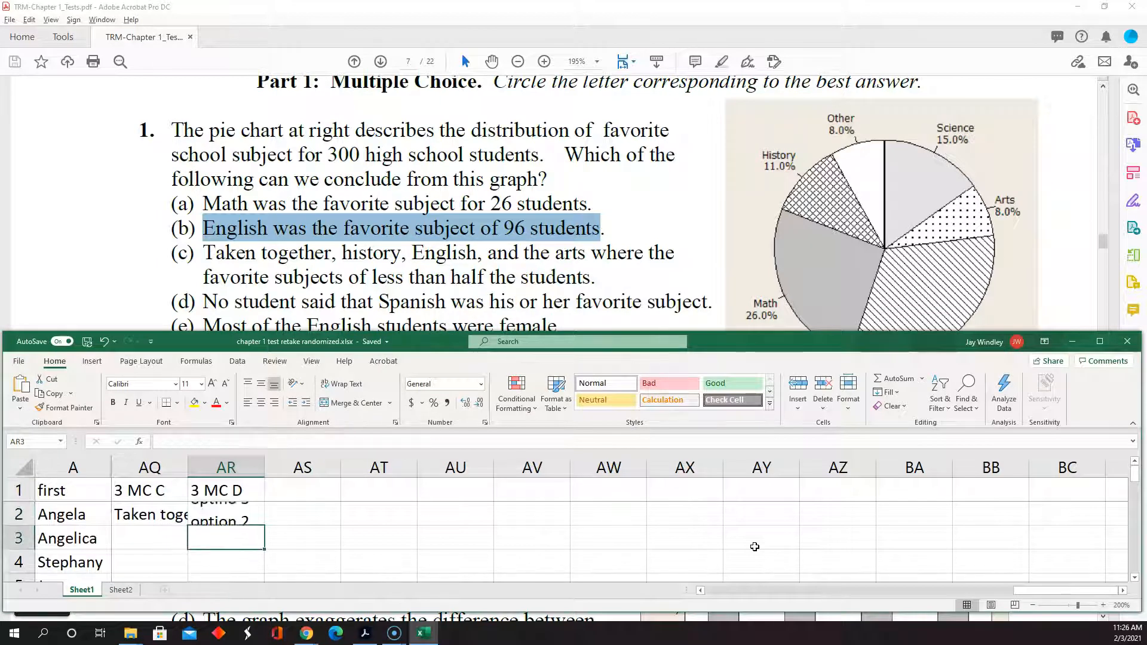
Step: Insert the text "No student said that " ahead of the SWITCH function in AR2's formula
{"action": "key", "text": "Up"}
{"action": "key", "text": "Up"}
{"action": "key", "text": "Down"}
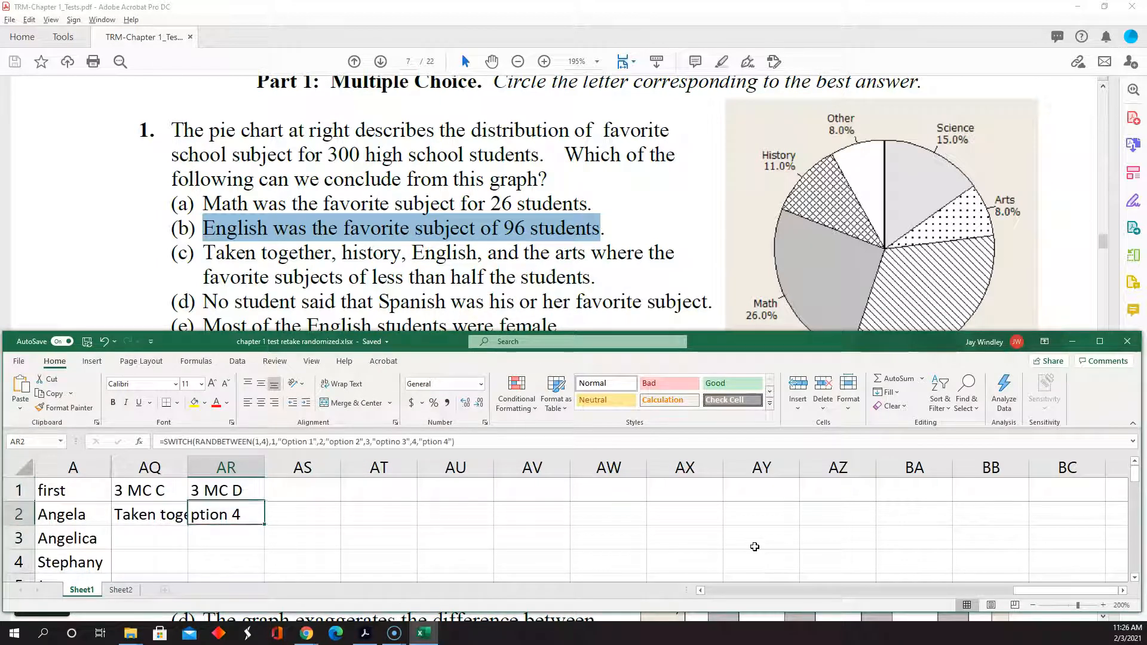
{"action": "key", "text": "F2"}
{"action": "key", "text": "Left"}
{"action": "key", "text": "Left"}
{"action": "key", "text": "Left"}
{"action": "key", "text": "Left"}
{"action": "key", "text": "Left"}
{"action": "key", "text": "Left"}
{"action": "key", "text": "Left"}
{"action": "key", "text": "Left"}
{"action": "key", "text": "Left"}
{"action": "key", "text": "Left"}
{"action": "key", "text": "Left"}
{"action": "key", "text": "Left"}
{"action": "key", "text": "Left"}
{"action": "key", "text": "Left"}
{"action": "key", "text": "Left"}
{"action": "key", "text": "Left"}
{"action": "key", "text": "Left"}
{"action": "key", "text": "Left"}
{"action": "key", "text": "Left"}
{"action": "key", "text": "Left"}
{"action": "key", "text": "Left"}
{"action": "key", "text": "Left"}
{"action": "key", "text": "Left"}
{"action": "key", "text": "Left"}
{"action": "key", "text": "Left"}
{"action": "key", "text": "Left"}
{"action": "key", "text": "Left"}
{"action": "key", "text": "Left"}
{"action": "key", "text": "Left"}
{"action": "key", "text": "Left"}
{"action": "key", "text": "Left"}
{"action": "key", "text": "Left"}
{"action": "key", "text": "Left"}
{"action": "key", "text": "Left"}
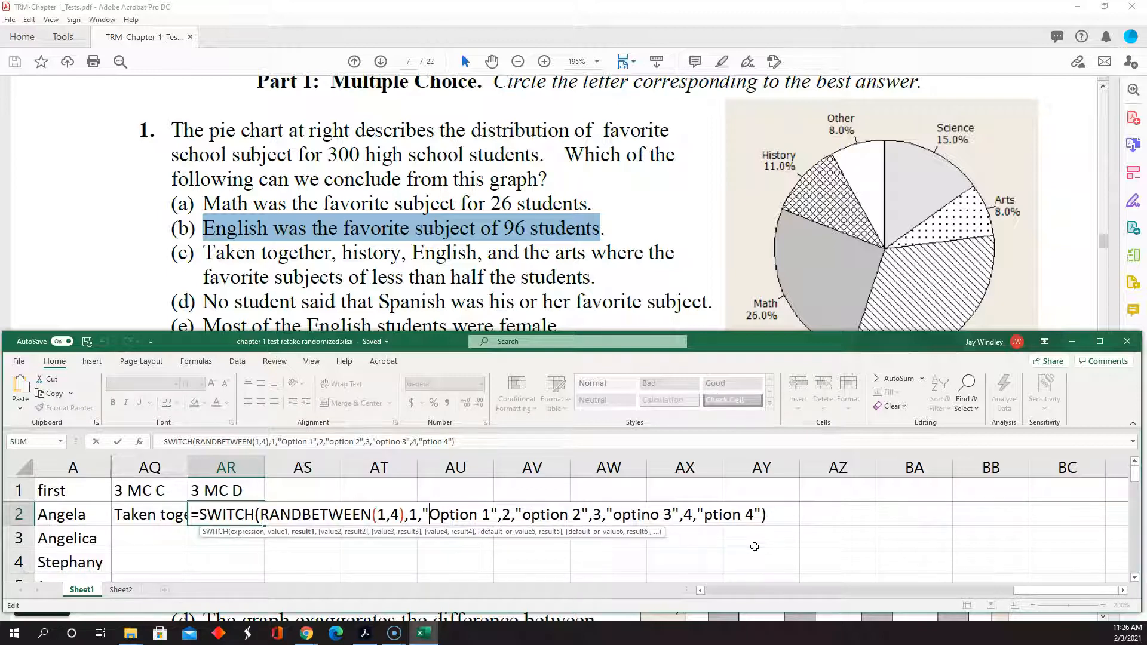
{"action": "key", "text": "Home"}
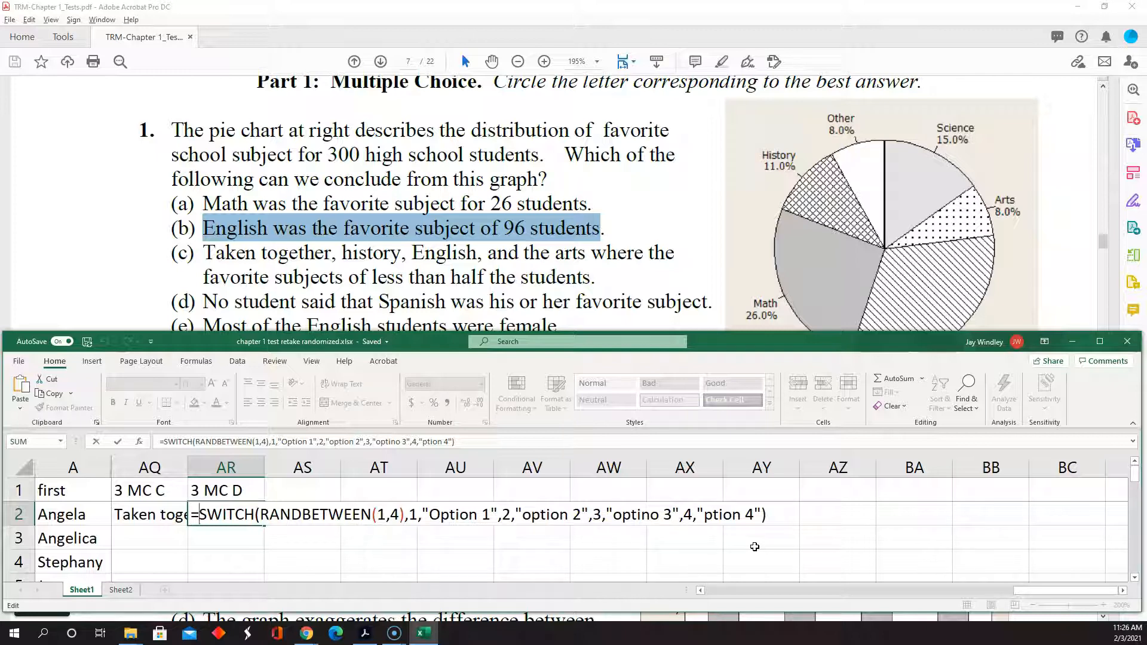
{"action": "type", "text": "No student "}
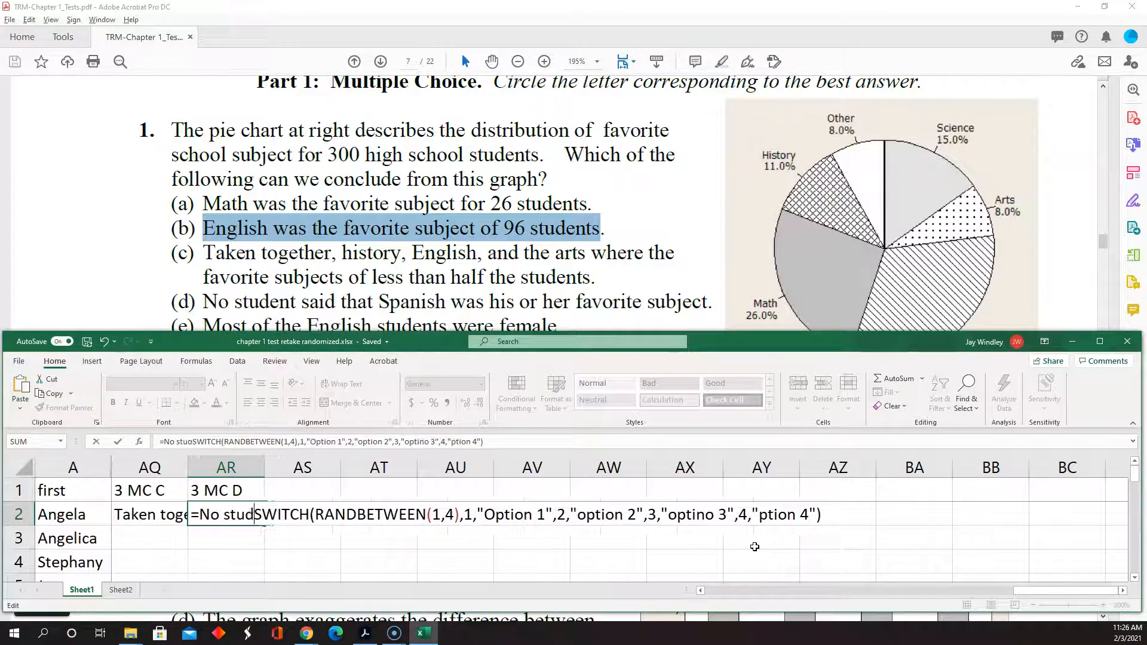
{"action": "type", "text": "said "}
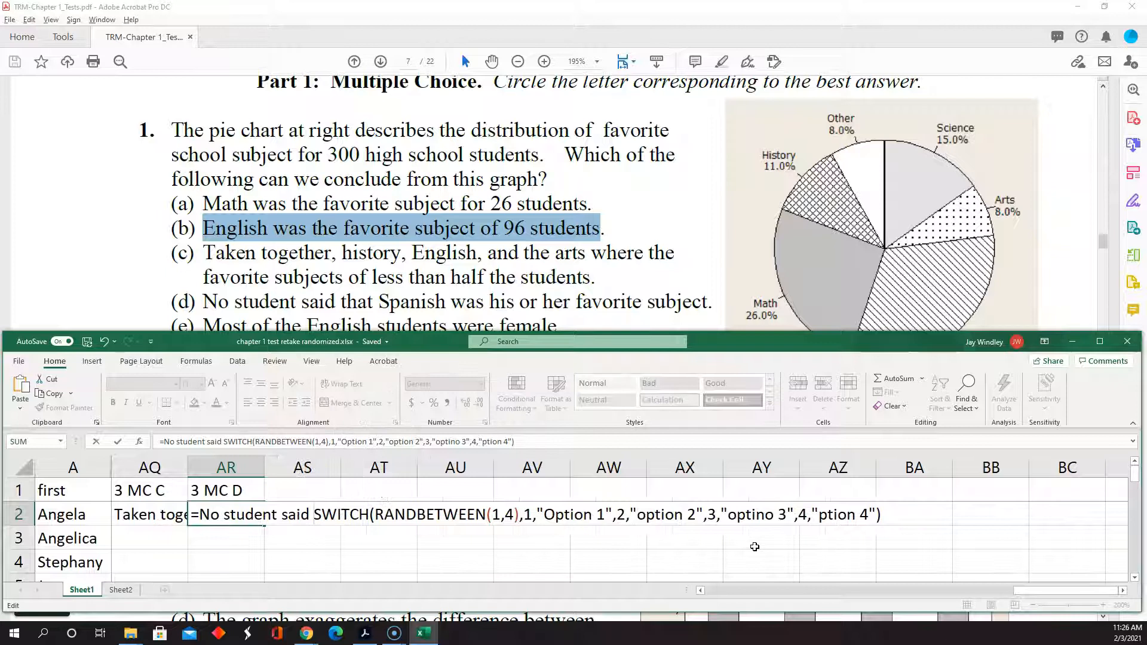
{"action": "type", "text": "that"}
Step: Enclose "No student said that " in quotation marks, join it to the SWITCH function with &, and commit AR2's formula
{"action": "key", "text": "Home"}
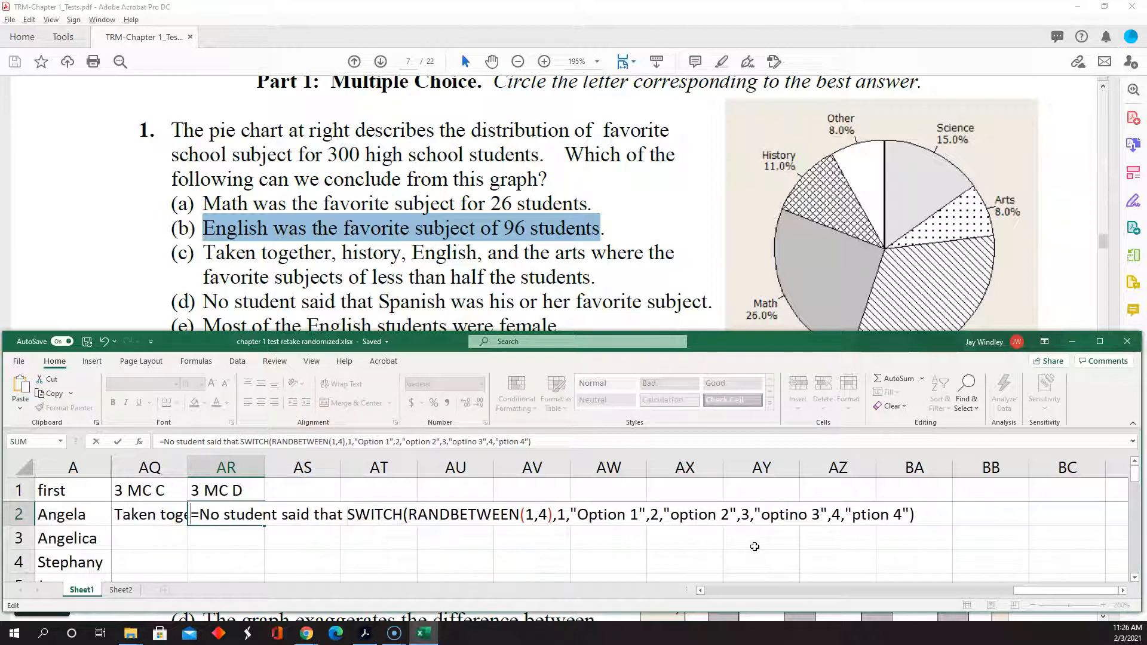
{"action": "type", "text": "\""}
{"action": "key", "text": "Right"}
{"action": "key", "text": "Right"}
{"action": "key", "text": "Right"}
{"action": "key", "text": "Right"}
{"action": "key", "text": "Right"}
{"action": "key", "text": "Right"}
{"action": "key", "text": "Right"}
{"action": "key", "text": "Right"}
{"action": "key", "text": "Right"}
{"action": "key", "text": "Right"}
{"action": "key", "text": "Right"}
{"action": "key", "text": "Right"}
{"action": "key", "text": "Right"}
{"action": "key", "text": "Right"}
{"action": "key", "text": "Right"}
{"action": "key", "text": "Right"}
{"action": "key", "text": "Right"}
{"action": "key", "text": "Right"}
{"action": "key", "text": "Right"}
{"action": "key", "text": "Right"}
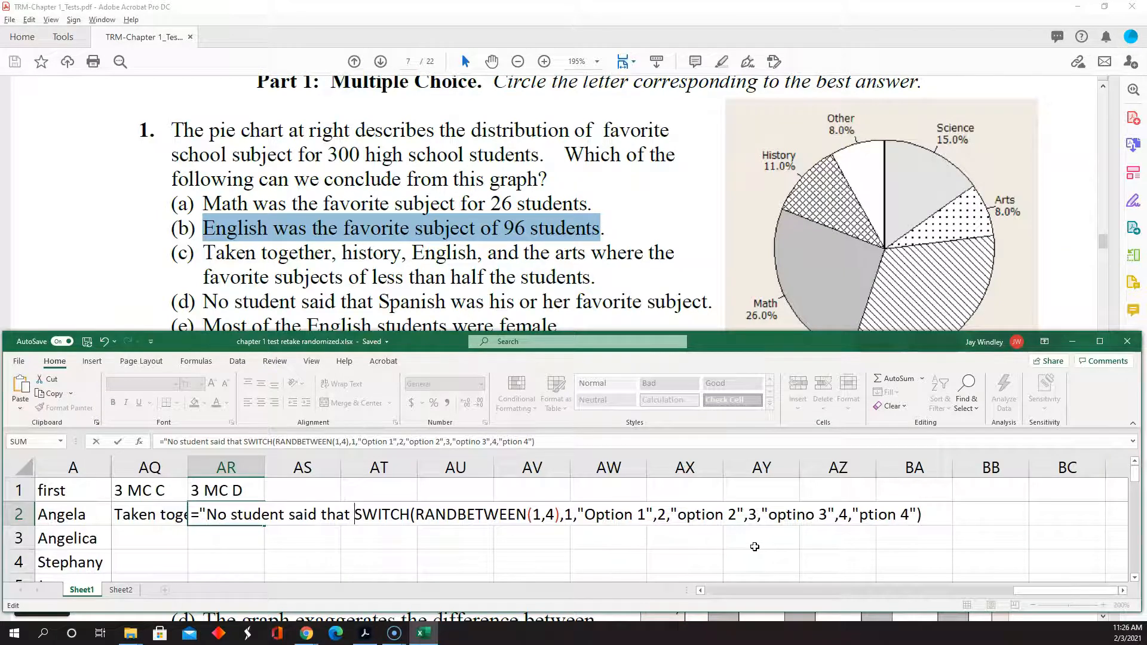
{"action": "type", "text": "\""}
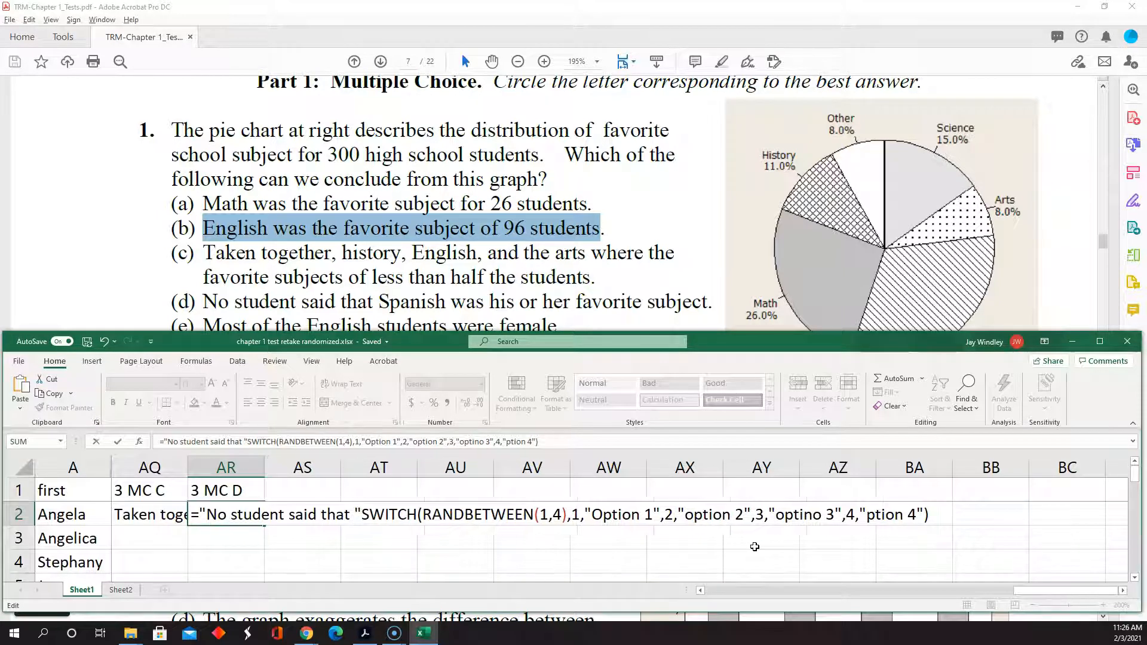
{"action": "type", "text": "&"}
{"action": "key", "text": "Right"}
{"action": "key", "text": "Right"}
{"action": "key", "text": "Right"}
{"action": "key", "text": "Right"}
{"action": "key", "text": "Right"}
{"action": "key", "text": "Right"}
{"action": "key", "text": "Right"}
{"action": "key", "text": "Right"}
{"action": "key", "text": "Right"}
{"action": "key", "text": "Right"}
{"action": "key", "text": "Right"}
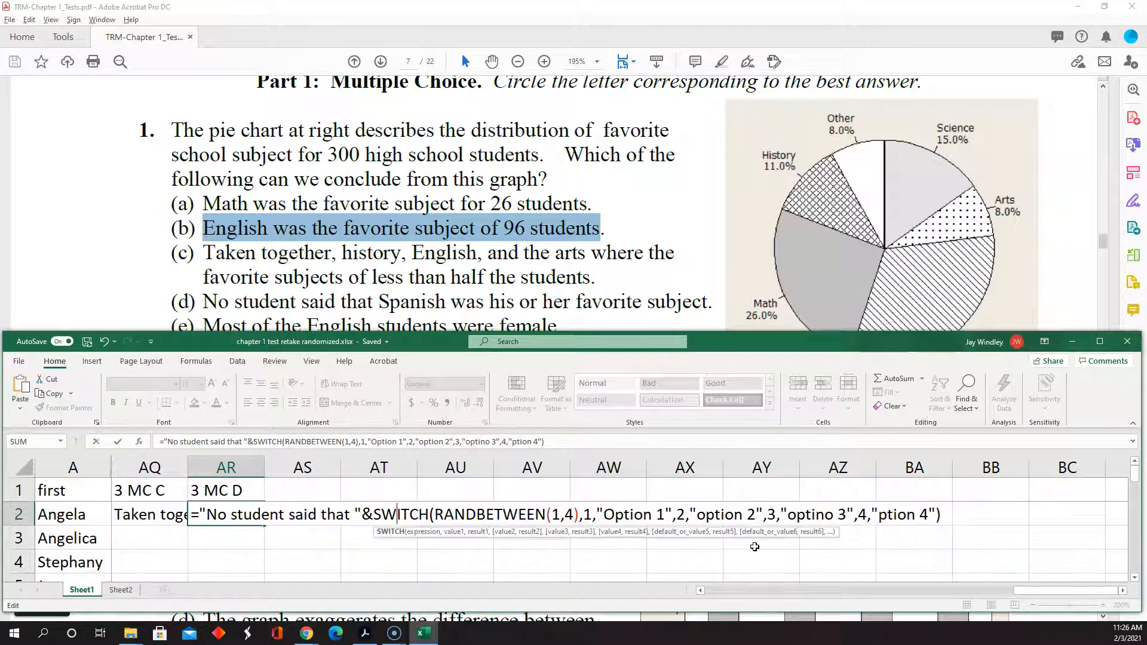
{"action": "key", "text": "Page_Down"}
{"action": "key", "text": "Return"}
{"action": "key", "text": "Up"}
Step: Remove the stray "+AR5" from the RANDBETWEEN function name in AR2's formula
{"action": "key", "text": "F2"}
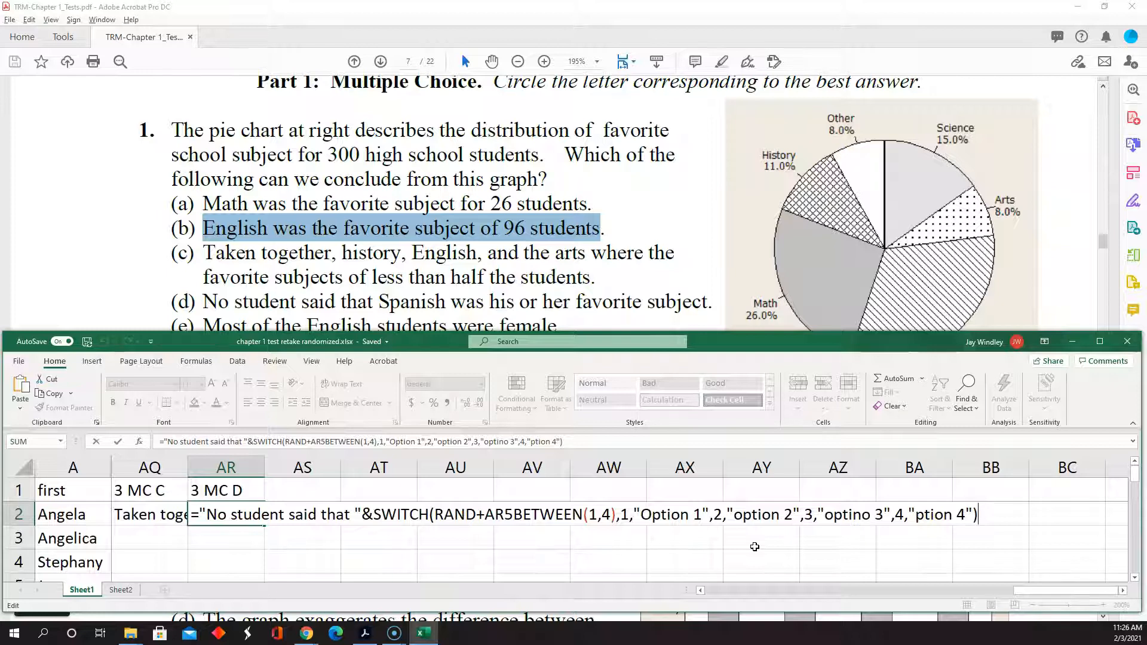
{"action": "key", "text": "Left"}
{"action": "key", "text": "Left"}
{"action": "key", "text": "Left"}
{"action": "key", "text": "Left"}
{"action": "key", "text": "Left"}
{"action": "key", "text": "Left"}
{"action": "key", "text": "Left"}
{"action": "key", "text": "Left"}
{"action": "key", "text": "Left"}
{"action": "key", "text": "Left"}
{"action": "key", "text": "Left"}
{"action": "key", "text": "Left"}
{"action": "key", "text": "Left"}
{"action": "key", "text": "Left"}
{"action": "key", "text": "Left"}
{"action": "key", "text": "Left"}
{"action": "key", "text": "Left"}
{"action": "key", "text": "Left"}
{"action": "key", "text": "Left"}
{"action": "key", "text": "Left"}
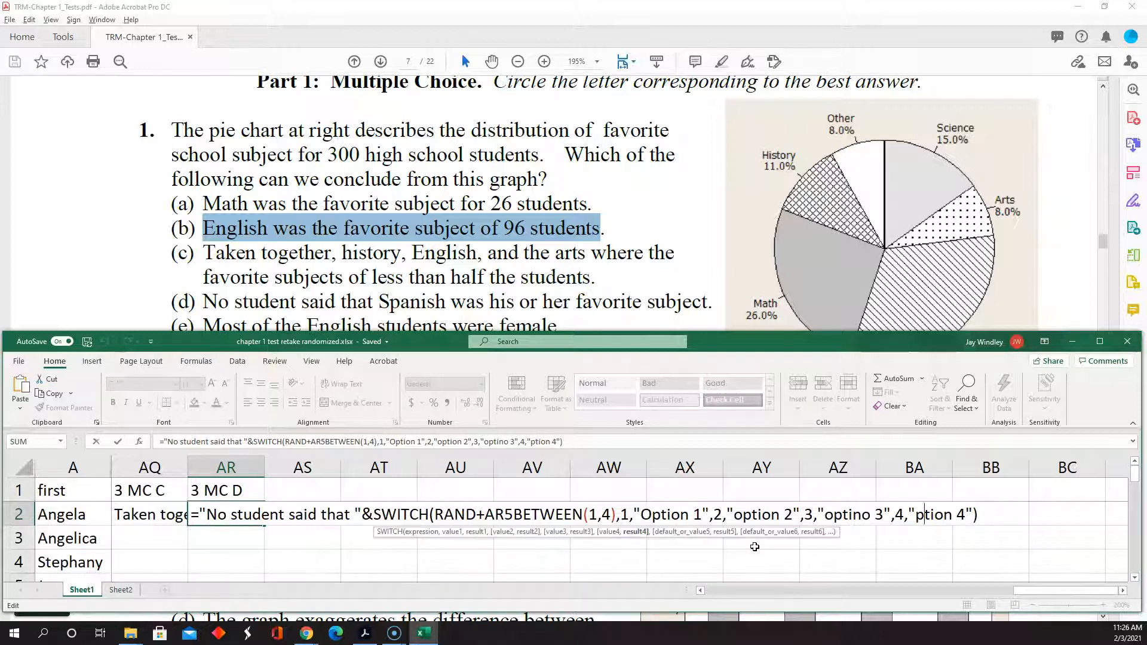
{"action": "key", "text": "Left"}
{"action": "key", "text": "Left"}
{"action": "key", "text": "Left"}
{"action": "key", "text": "Left"}
{"action": "key", "text": "Left"}
{"action": "key", "text": "Left"}
{"action": "key", "text": "Left"}
{"action": "key", "text": "Left"}
{"action": "key", "text": "Left"}
{"action": "key", "text": "Left"}
{"action": "key", "text": "Left"}
{"action": "key", "text": "Left"}
{"action": "key", "text": "Left"}
{"action": "key", "text": "Left"}
{"action": "key", "text": "Left"}
{"action": "key", "text": "Left"}
{"action": "key", "text": "Left"}
{"action": "key", "text": "Left"}
{"action": "key", "text": "Left"}
{"action": "key", "text": "Left"}
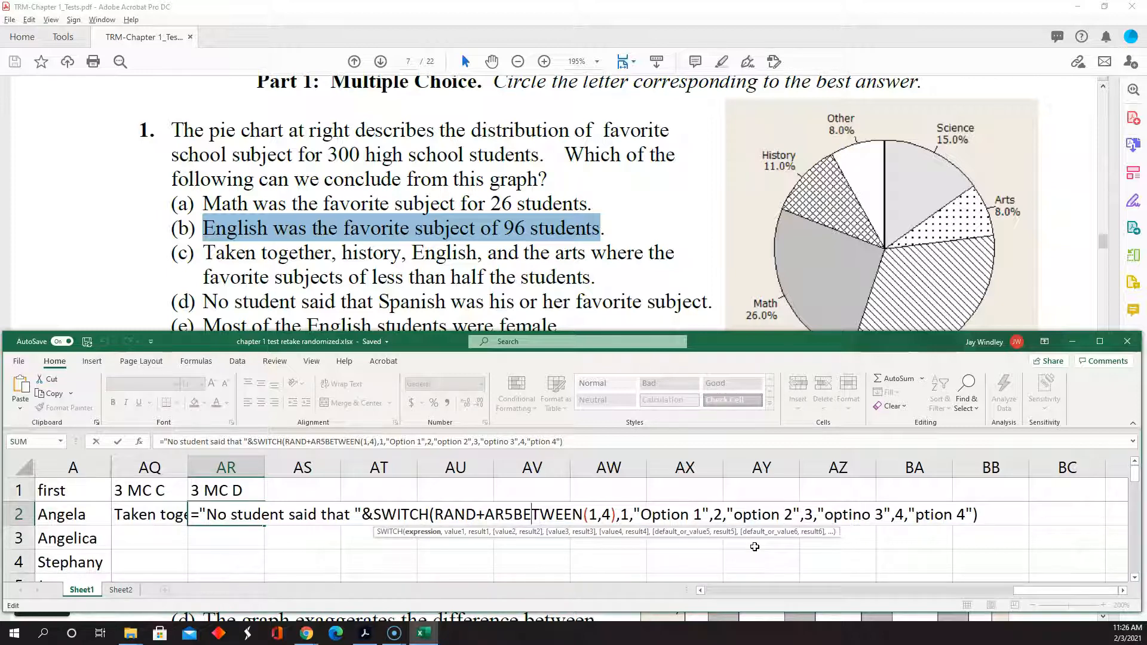
{"action": "key", "text": "BackSpace"}
{"action": "key", "text": "BackSpace"}
{"action": "key", "text": "BackSpace"}
{"action": "key", "text": "BackSpace"}
Step: Append &" was his or her favorite subject." to the end of AR2's formula and commit it
{"action": "key", "text": "End"}
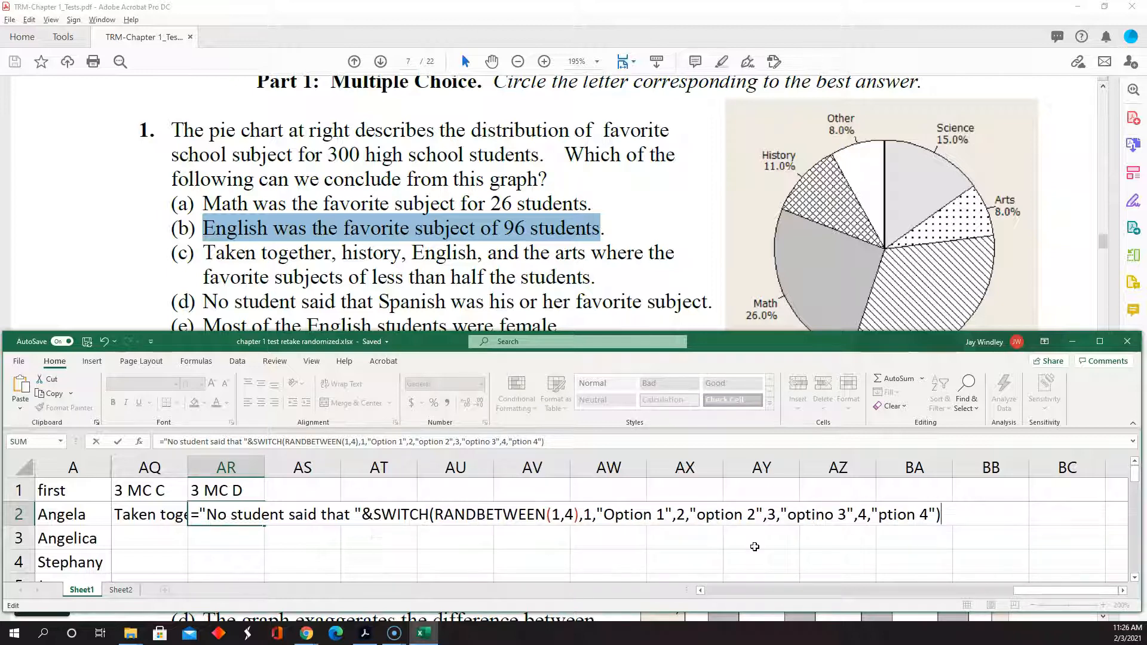
{"action": "type", "text": "&"}
{"action": "type", "text": "\""}
{"action": "type", "text": " was his "}
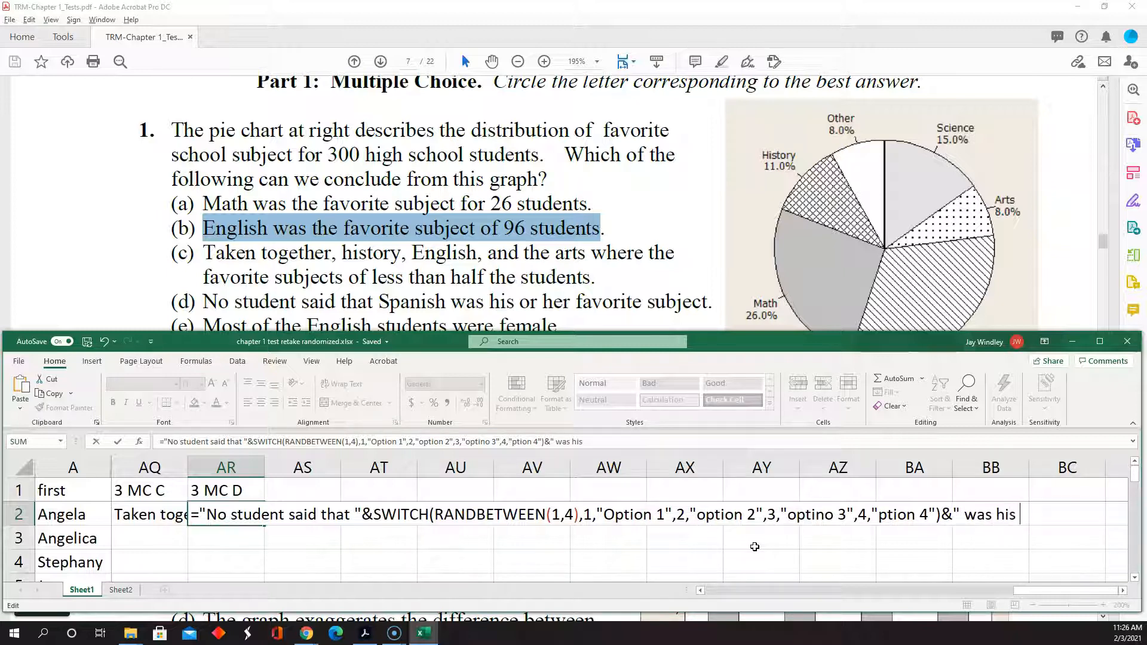
{"action": "type", "text": "or her favo"}
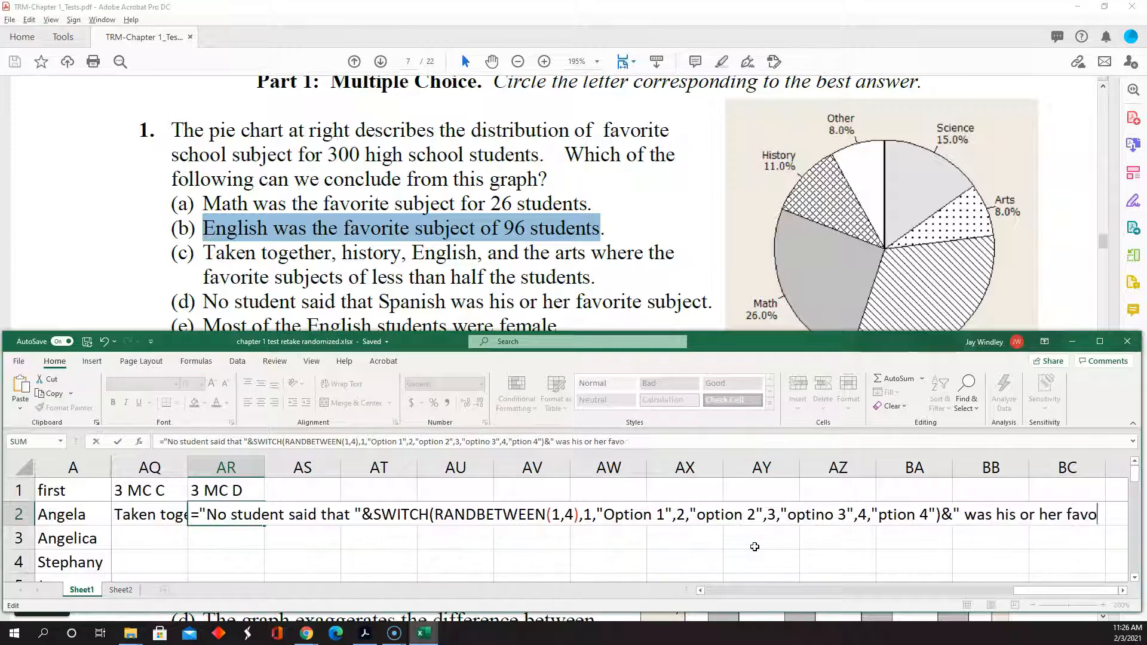
{"action": "type", "text": "rite subje"}
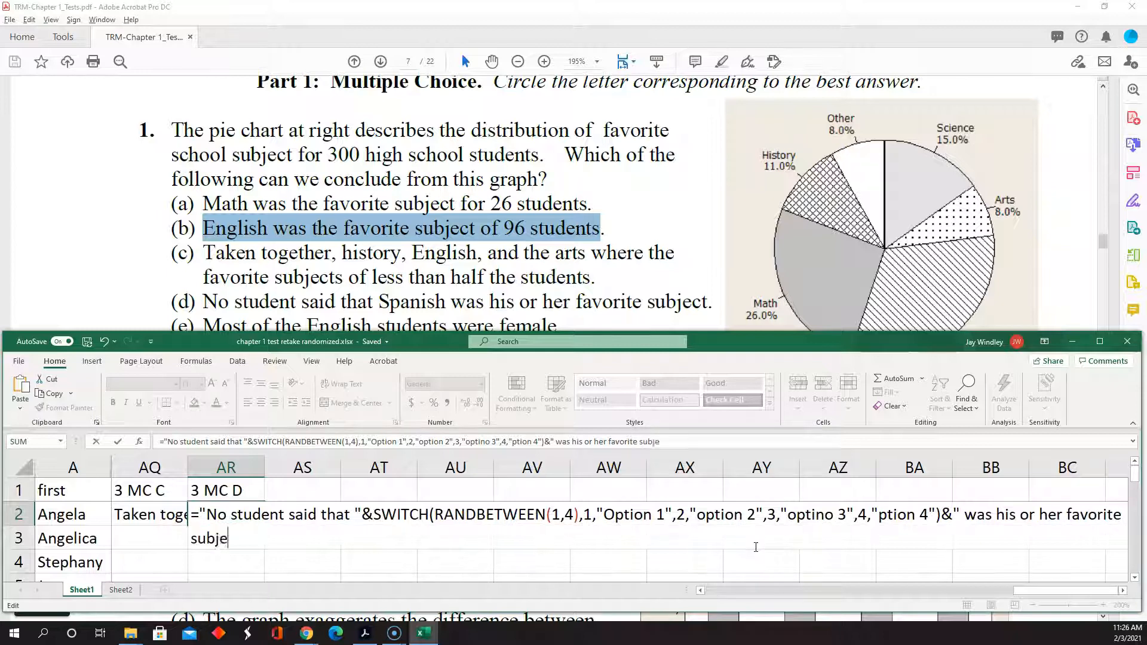
{"action": "type", "text": "ct.\""}
{"action": "key", "text": "Return"}
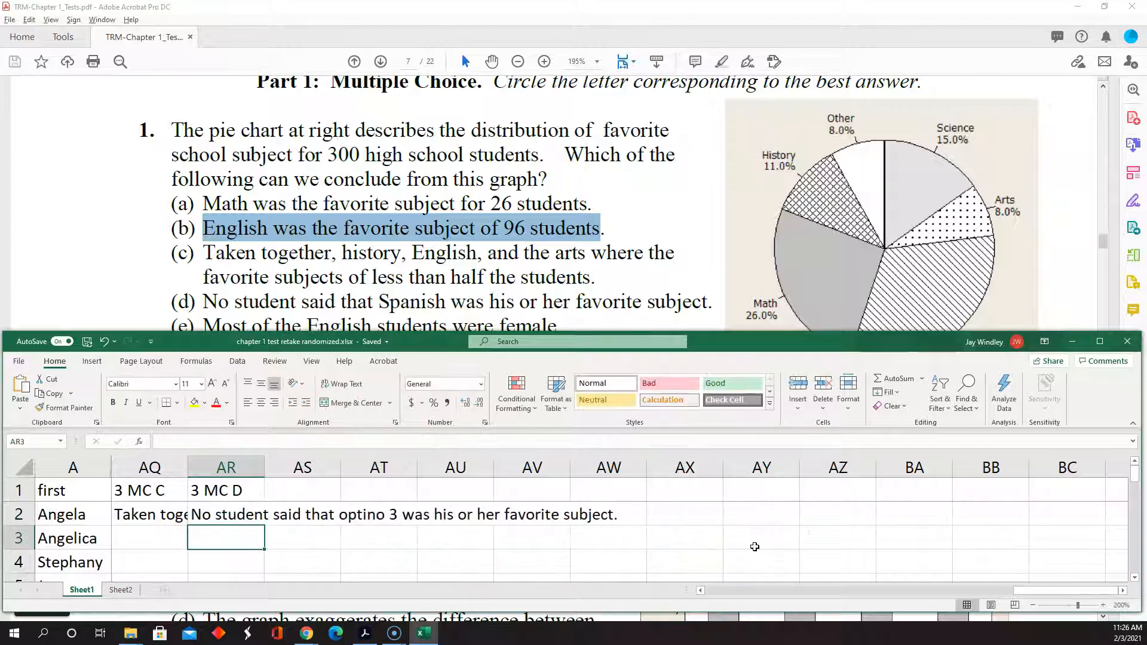
Step: Replace the "Option 1" placeholder in AR2's SWITCH function with "Spanish", the subject named in the PDF's answer choice (d)
{"action": "key", "text": "Up"}
{"action": "key", "text": "F2"}
{"action": "key", "text": "Up"}
{"action": "key", "text": "Home"}
{"action": "key", "text": "Right"}
{"action": "key", "text": "Right"}
{"action": "key", "text": "Right"}
{"action": "key", "text": "Right"}
{"action": "key", "text": "Right"}
{"action": "key", "text": "Right"}
{"action": "key", "text": "Right"}
{"action": "key", "text": "Right"}
{"action": "key", "text": "Right"}
{"action": "key", "text": "Right"}
{"action": "key", "text": "Right"}
{"action": "key", "text": "Right"}
{"action": "key", "text": "Right"}
{"action": "key", "text": "Right"}
{"action": "key", "text": "Right"}
{"action": "key", "text": "Right"}
{"action": "key", "text": "Right"}
{"action": "key", "text": "Right"}
{"action": "key", "text": "Right"}
{"action": "key", "text": "Right"}
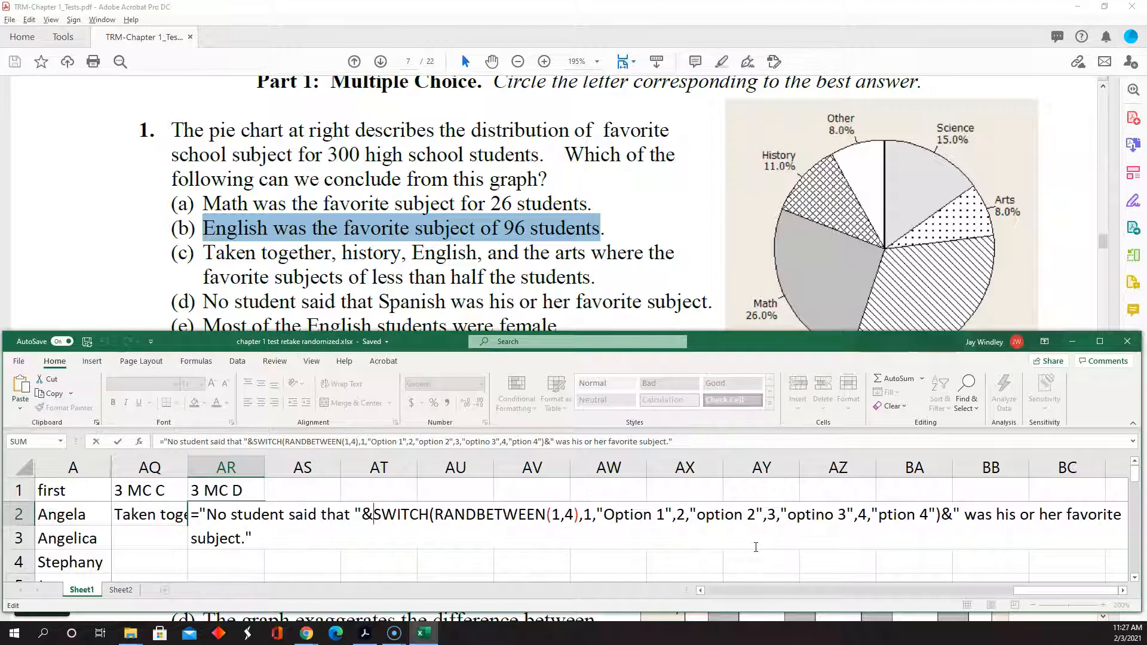
{"action": "key", "text": "Right"}
{"action": "key", "text": "Right"}
{"action": "key", "text": "Right"}
{"action": "key", "text": "Right"}
{"action": "key", "text": "Right"}
{"action": "key", "text": "Right"}
{"action": "key", "text": "Right"}
{"action": "key", "text": "Right"}
{"action": "key", "text": "Right"}
{"action": "key", "text": "Right"}
{"action": "key", "text": "Right"}
{"action": "key", "text": "Right"}
{"action": "key", "text": "Delete"}
{"action": "key", "text": "Delete"}
{"action": "key", "text": "Delete"}
{"action": "key", "text": "Delete"}
{"action": "key", "text": "Delete"}
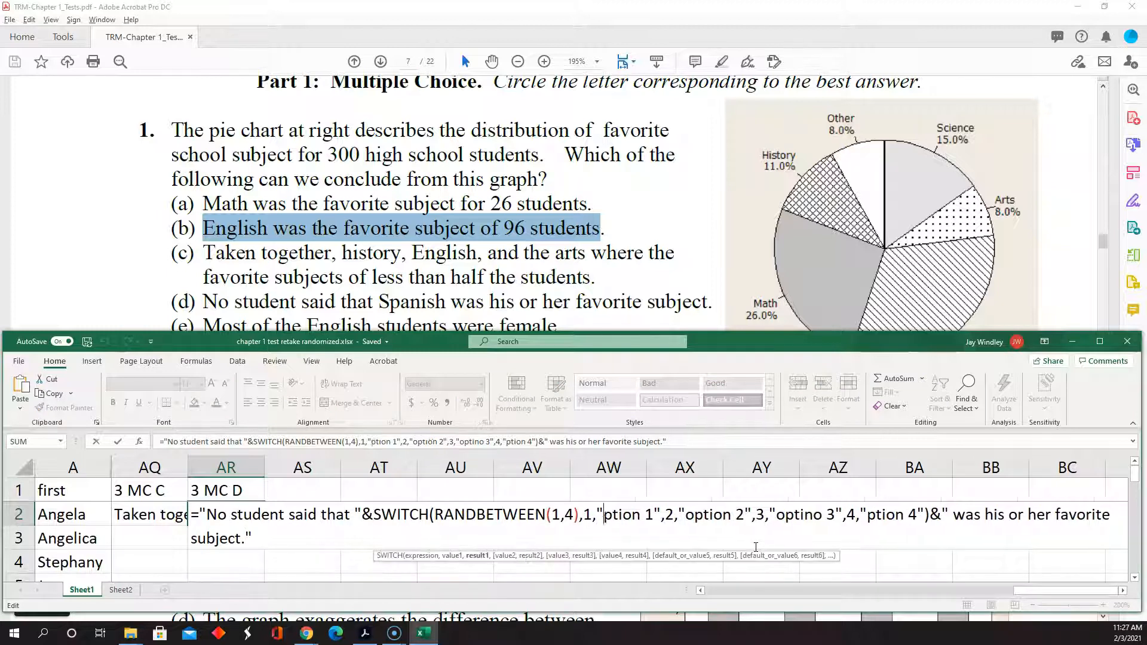
{"action": "key", "text": "Delete"}
{"action": "key", "text": "Delete"}
{"action": "key", "text": "Delete"}
{"action": "type", "text": "Sp"}
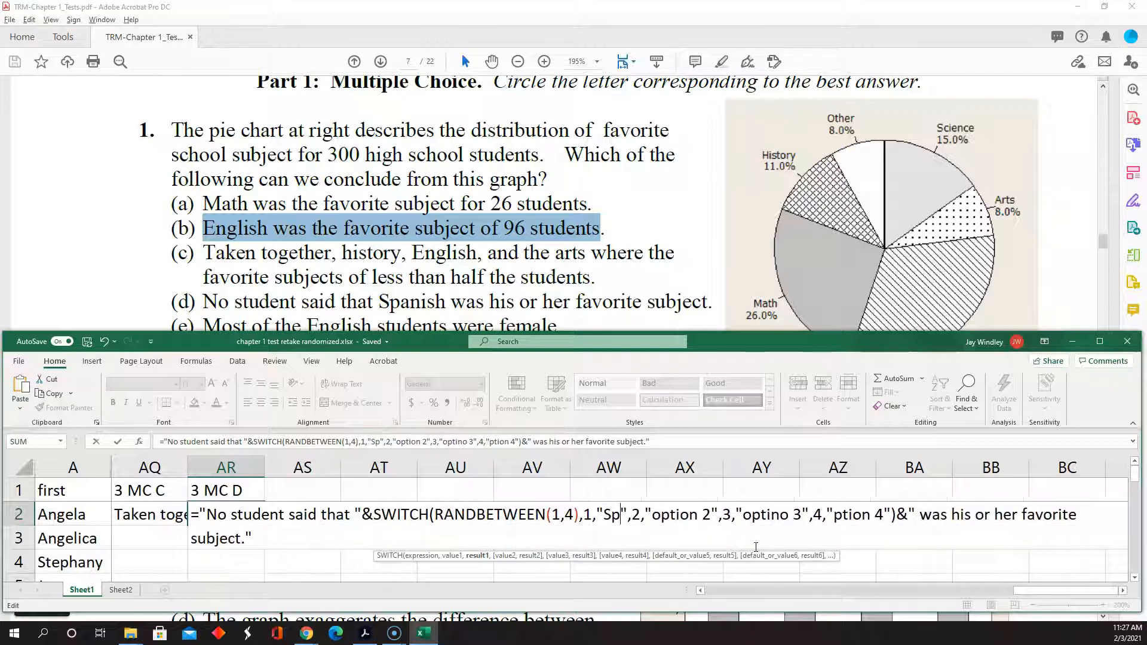
Step: Complete the first SWITCH result in AR2's formula as "Spanish" and replace the second placeholder with "Ecomonics"
{"action": "type", "text": "anish"}
{"action": "key", "text": "Right"}
{"action": "key", "text": "Right"}
{"action": "key", "text": "Right"}
{"action": "key", "text": "Right"}
{"action": "key", "text": "Right"}
{"action": "key", "text": "Delete"}
{"action": "key", "text": "Delete"}
{"action": "key", "text": "Delete"}
{"action": "key", "text": "Delete"}
{"action": "key", "text": "Delete"}
{"action": "key", "text": "Delete"}
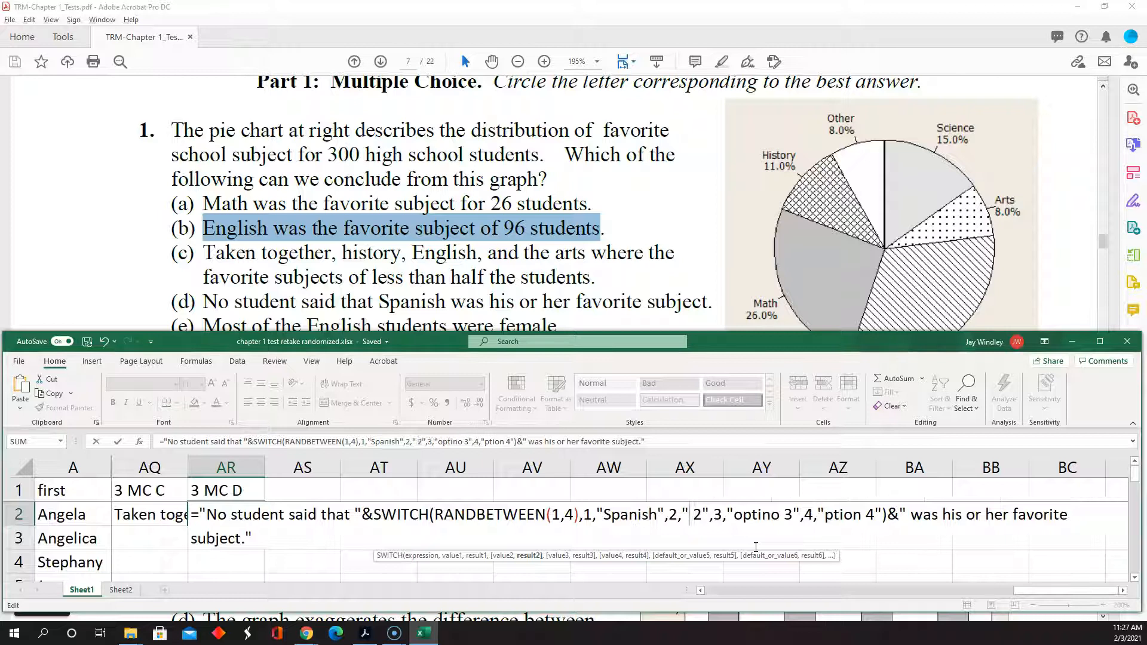
{"action": "key", "text": "Delete"}
{"action": "key", "text": "Delete"}
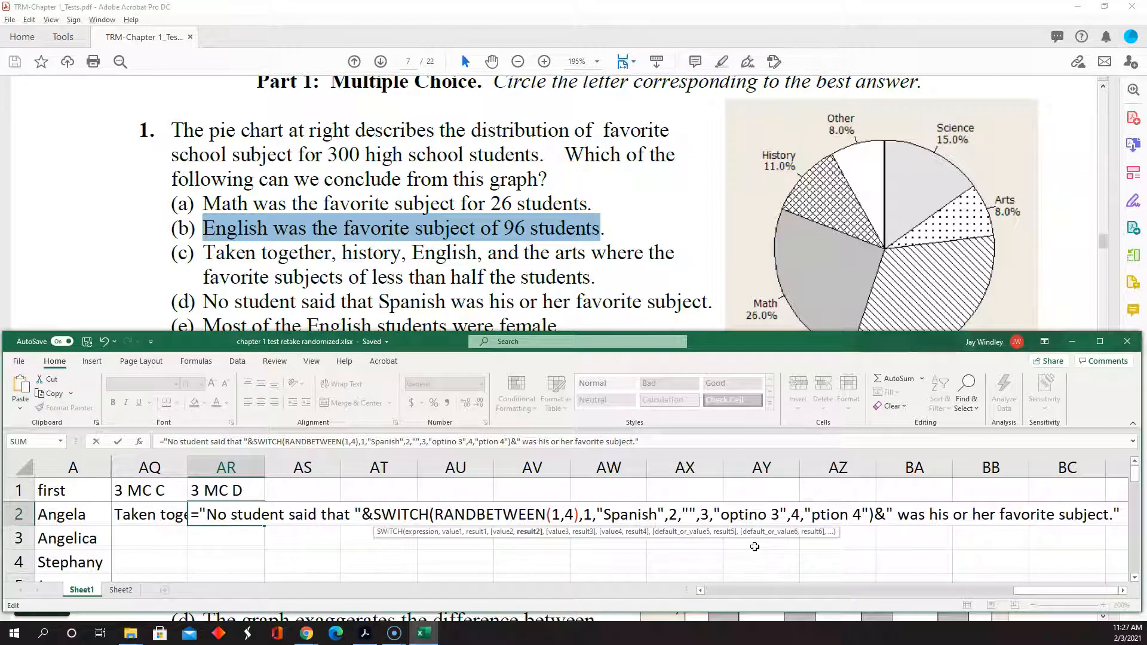
{"action": "type", "text": "E"}
{"action": "key", "text": "BackSpace"}
{"action": "type", "text": "Ecom"}
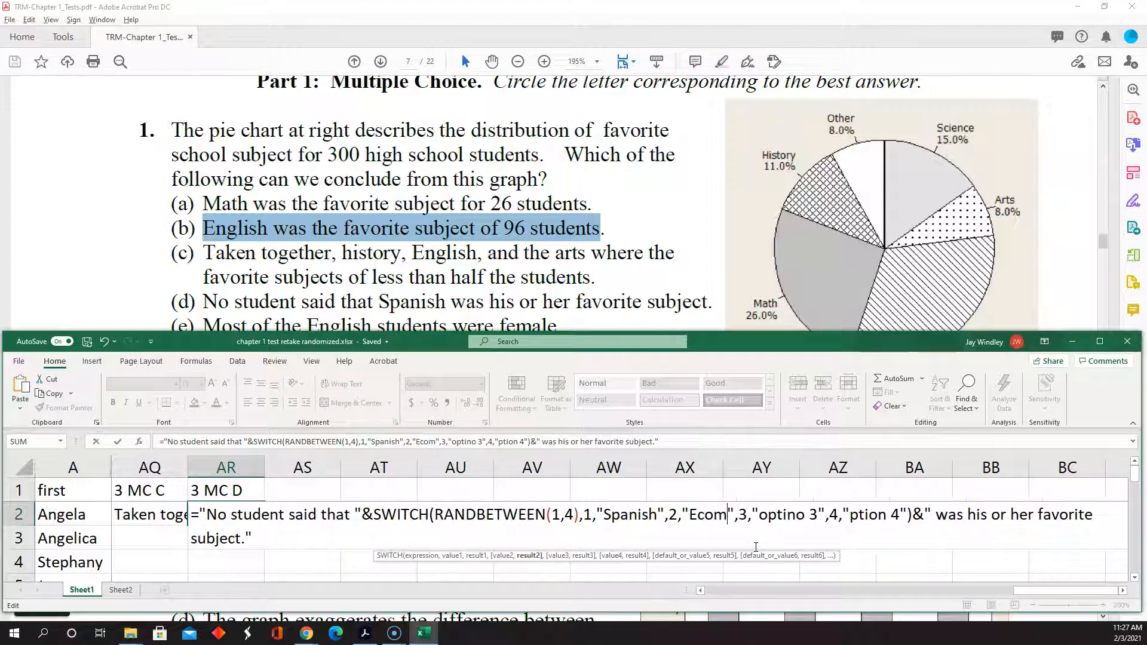
{"action": "type", "text": "i"}
{"action": "key", "text": "BackSpace"}
{"action": "type", "text": "onics"}
Step: Replace the third SWITCH placeholder in AR2's formula with "Photo"
{"action": "key", "text": "Right"}
{"action": "key", "text": "Right"}
{"action": "key", "text": "Right"}
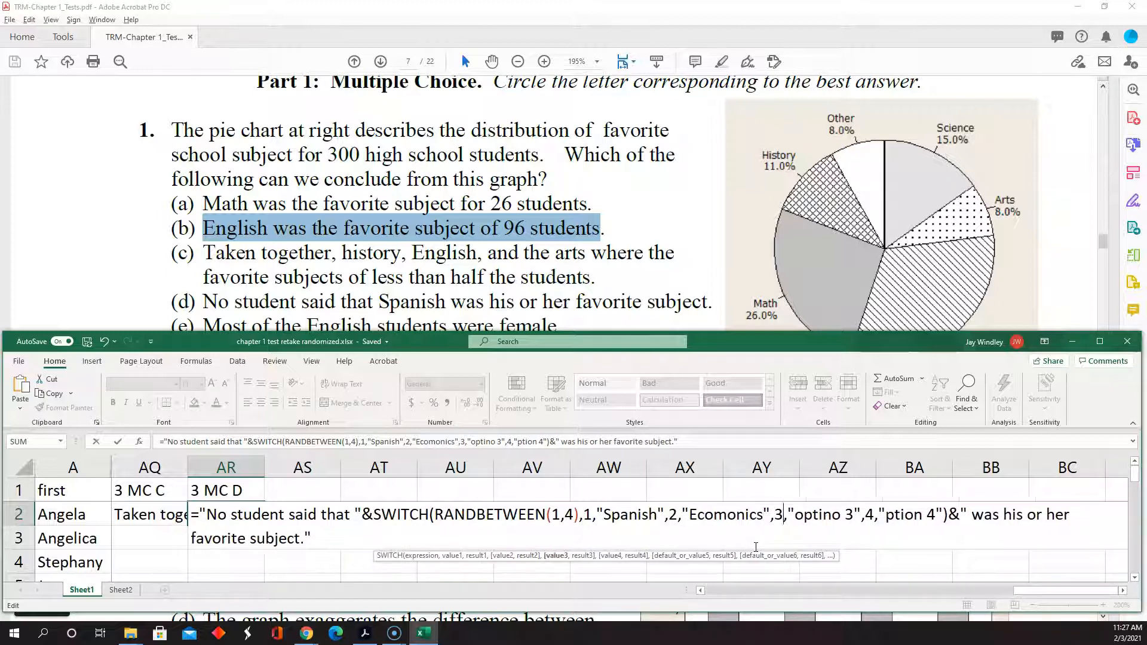
{"action": "key", "text": "Right"}
{"action": "key", "text": "Right"}
{"action": "key", "text": "Delete"}
{"action": "key", "text": "Delete"}
{"action": "key", "text": "Delete"}
{"action": "key", "text": "Delete"}
{"action": "key", "text": "Delete"}
{"action": "key", "text": "Delete"}
{"action": "key", "text": "Delete"}
{"action": "key", "text": "Delete"}
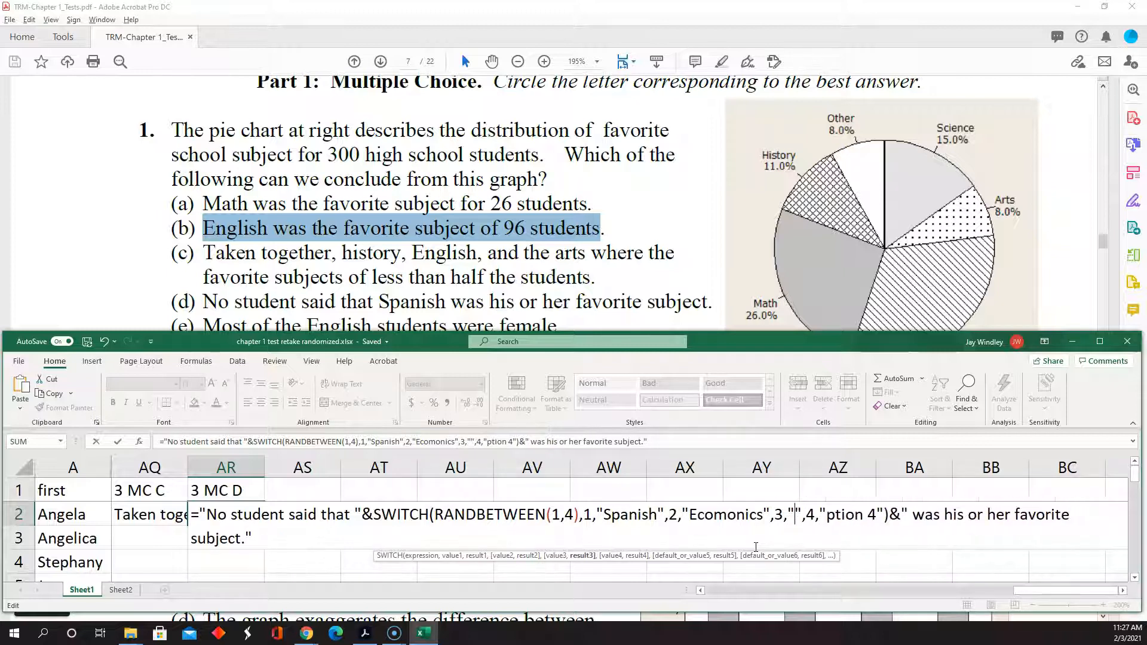
{"action": "type", "text": "Photo"}
Step: Replace the fourth SWITCH placeholder in AR2's formula with "Computers"
{"action": "key", "text": "Right"}
{"action": "key", "text": "Right"}
{"action": "key", "text": "Right"}
{"action": "key", "text": "Right"}
{"action": "key", "text": "Right"}
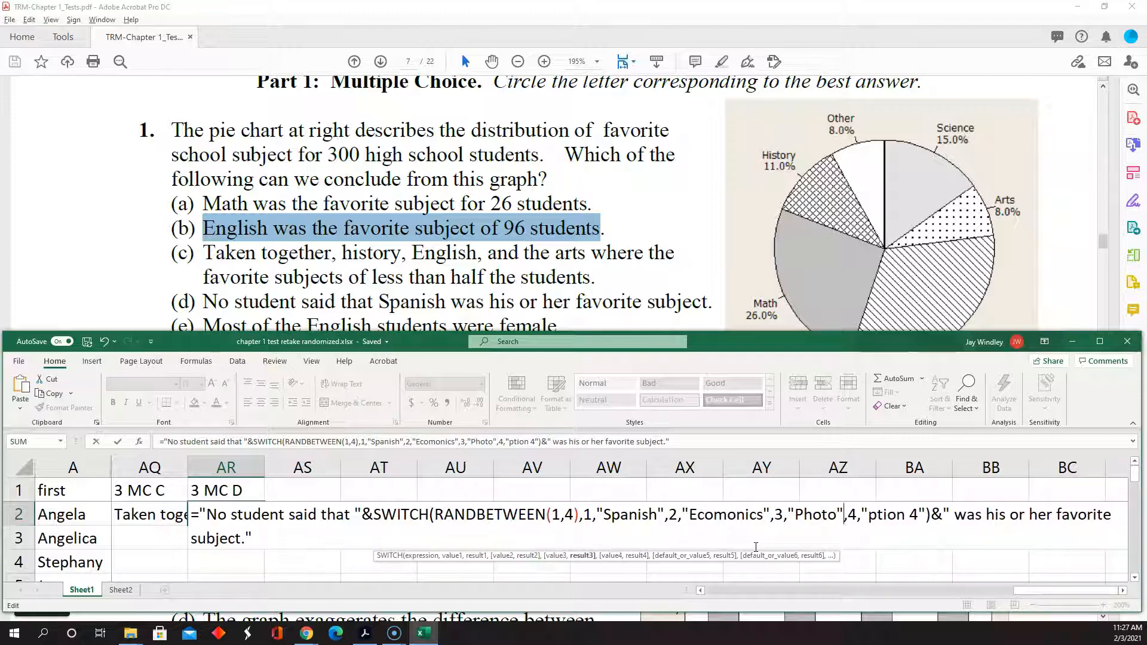
{"action": "key", "text": "Delete"}
{"action": "key", "text": "Delete"}
{"action": "key", "text": "Delete"}
{"action": "key", "text": "Delete"}
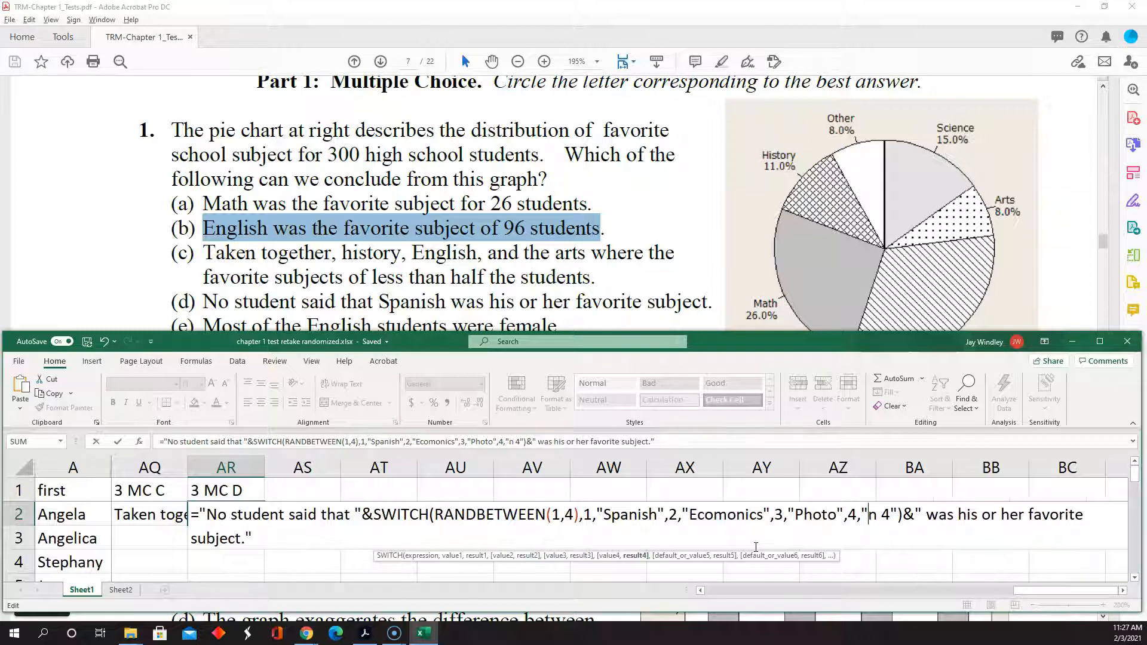
{"action": "key", "text": "Delete"}
{"action": "key", "text": "Delete"}
{"action": "key", "text": "Delete"}
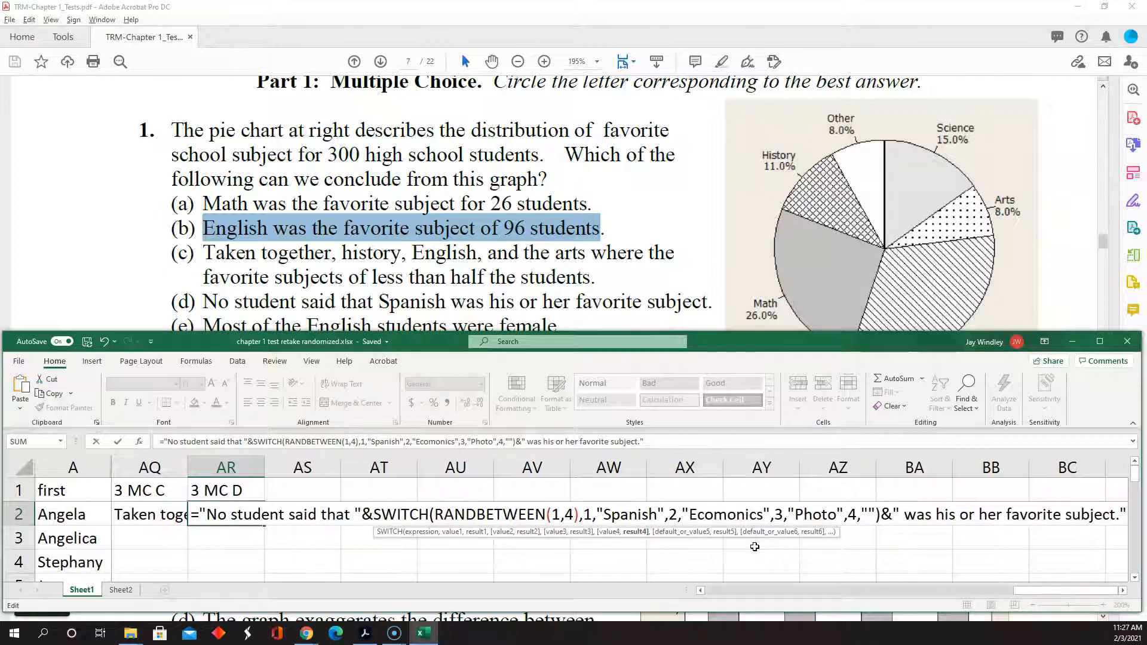
{"action": "type", "text": "Computers"}
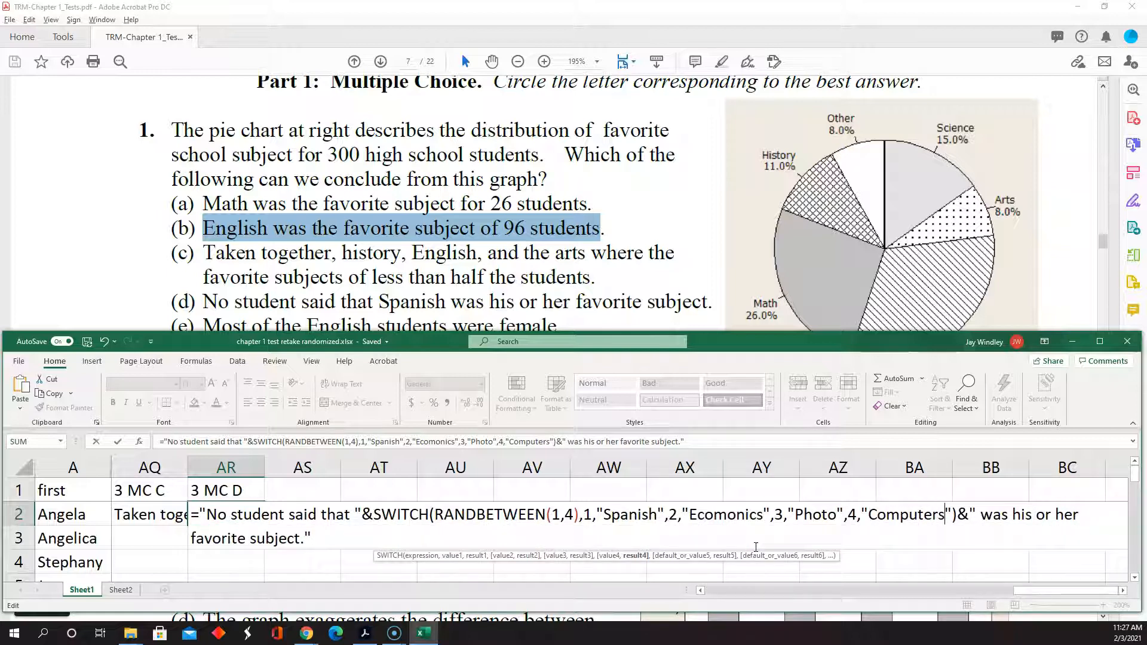
Step: Make the fourth SWITCH result in AR2's formula lowercase, "computers"
{"action": "key", "text": "Left"}
{"action": "key", "text": "Left"}
{"action": "key", "text": "Left"}
{"action": "key", "text": "Left"}
{"action": "key", "text": "Left"}
{"action": "key", "text": "Left"}
{"action": "key", "text": "Left"}
{"action": "key", "text": "Left"}
{"action": "key", "text": "Left"}
{"action": "key", "text": "Delete"}
{"action": "type", "text": "c"}
Step: Make the third SWITCH result in AR2's formula lowercase, "photo"
{"action": "key", "text": "Left"}
{"action": "key", "text": "Left"}
{"action": "key", "text": "Left"}
{"action": "key", "text": "Left"}
{"action": "key", "text": "Left"}
{"action": "key", "text": "Left"}
{"action": "key", "text": "Left"}
{"action": "key", "text": "Left"}
{"action": "key", "text": "Left"}
{"action": "key", "text": "Left"}
{"action": "key", "text": "Left"}
{"action": "key", "text": "Left"}
{"action": "key", "text": "Right"}
{"action": "key", "text": "Right"}
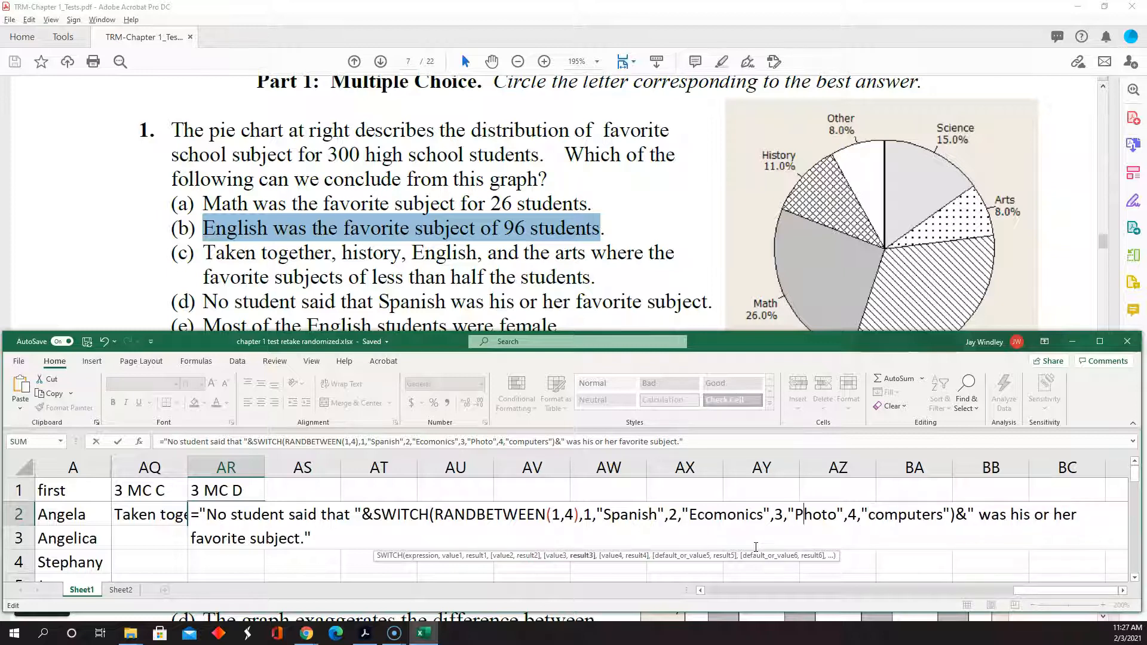
{"action": "key", "text": "BackSpace"}
{"action": "type", "text": "p"}
Step: Make the second SWITCH result lowercase, "ecomonics", and commit the formula in AR2
{"action": "key", "text": "Left"}
{"action": "key", "text": "Left"}
{"action": "key", "text": "Left"}
{"action": "key", "text": "Left"}
{"action": "key", "text": "Left"}
{"action": "key", "text": "Left"}
{"action": "key", "text": "Left"}
{"action": "key", "text": "Left"}
{"action": "key", "text": "Left"}
{"action": "key", "text": "Left"}
{"action": "key", "text": "Left"}
{"action": "key", "text": "Left"}
{"action": "key", "text": "Left"}
{"action": "key", "text": "Left"}
{"action": "key", "text": "Left"}
{"action": "key", "text": "Delete"}
{"action": "type", "text": "e"}
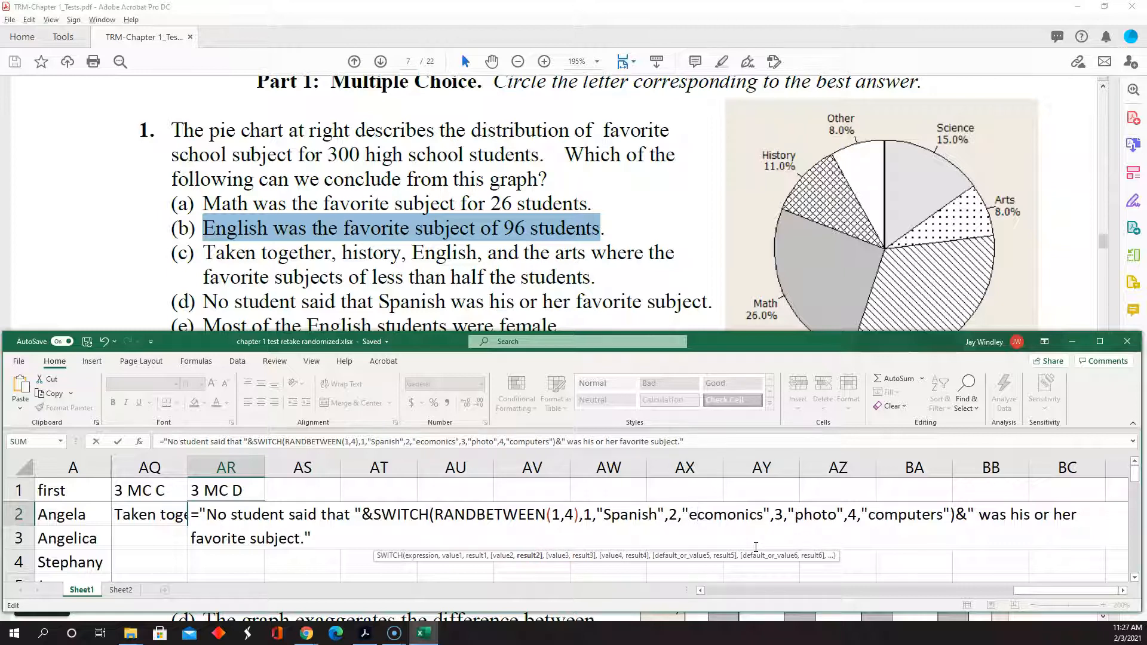
{"action": "key", "text": "Return"}
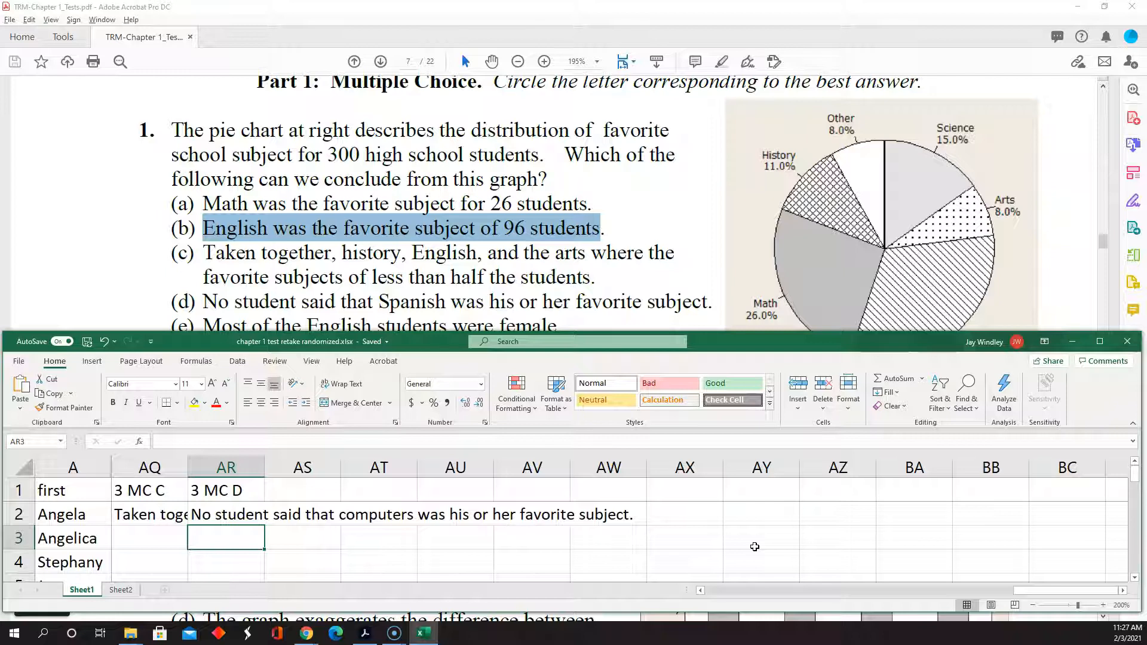
Step: Recalculate the sheet repeatedly to check how the subject in AR2's sentence is randomized
{"action": "key", "text": "F9"}
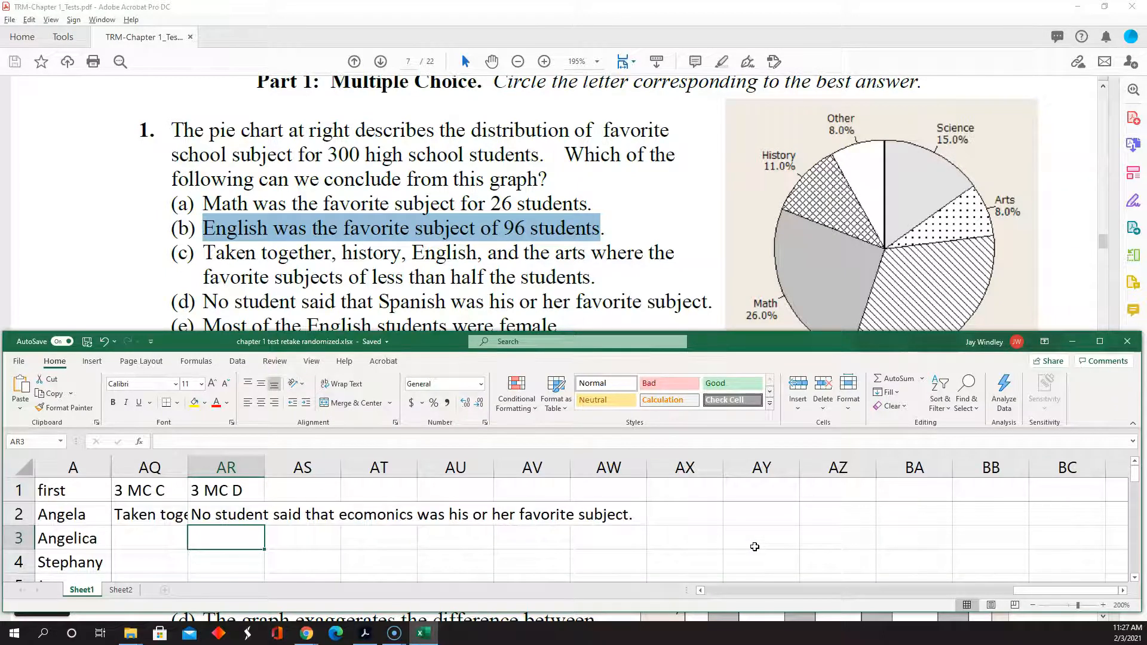
{"action": "key", "text": "F9"}
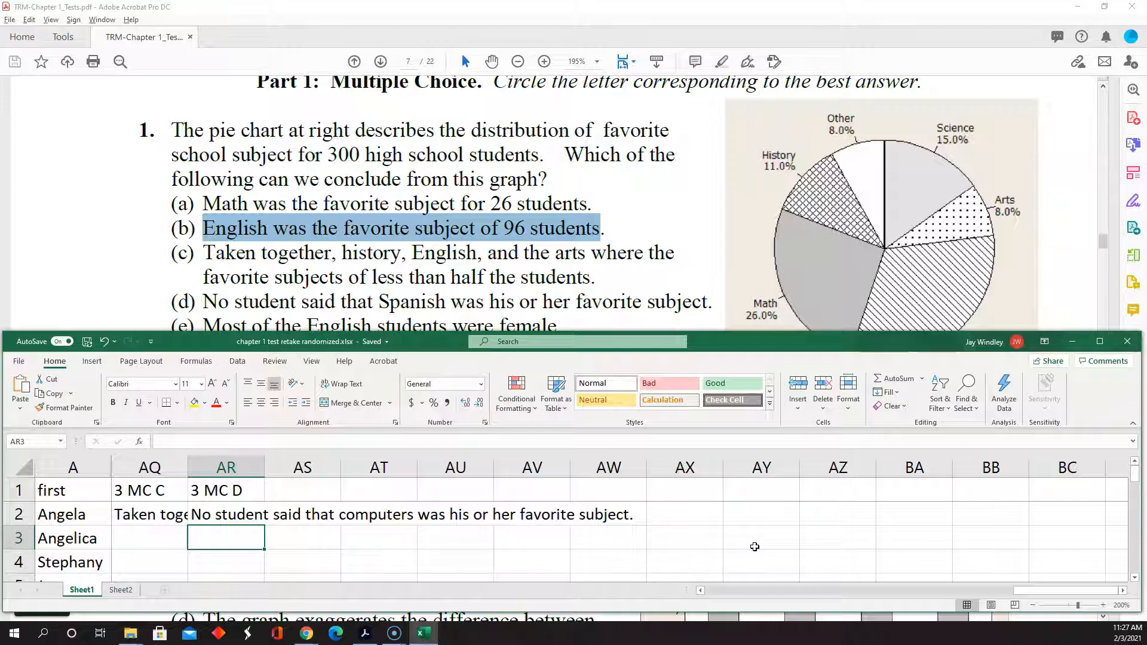
{"action": "key", "text": "F9"}
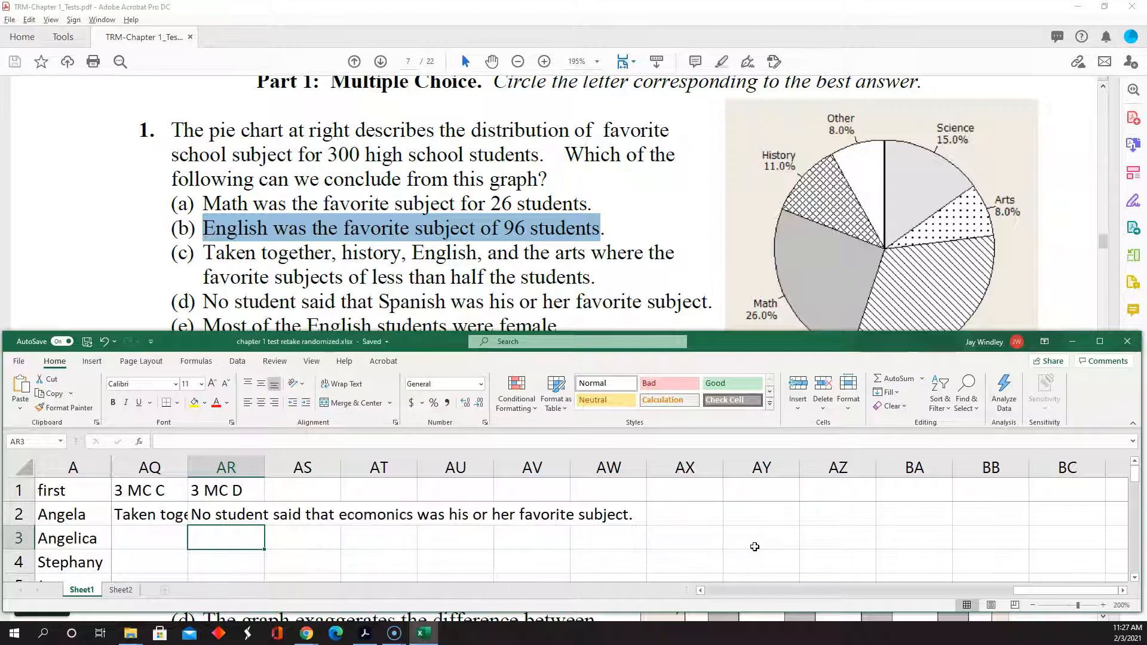
{"action": "key", "text": "F9"}
{"action": "key", "text": "F9"}
{"action": "key", "text": "F9"}
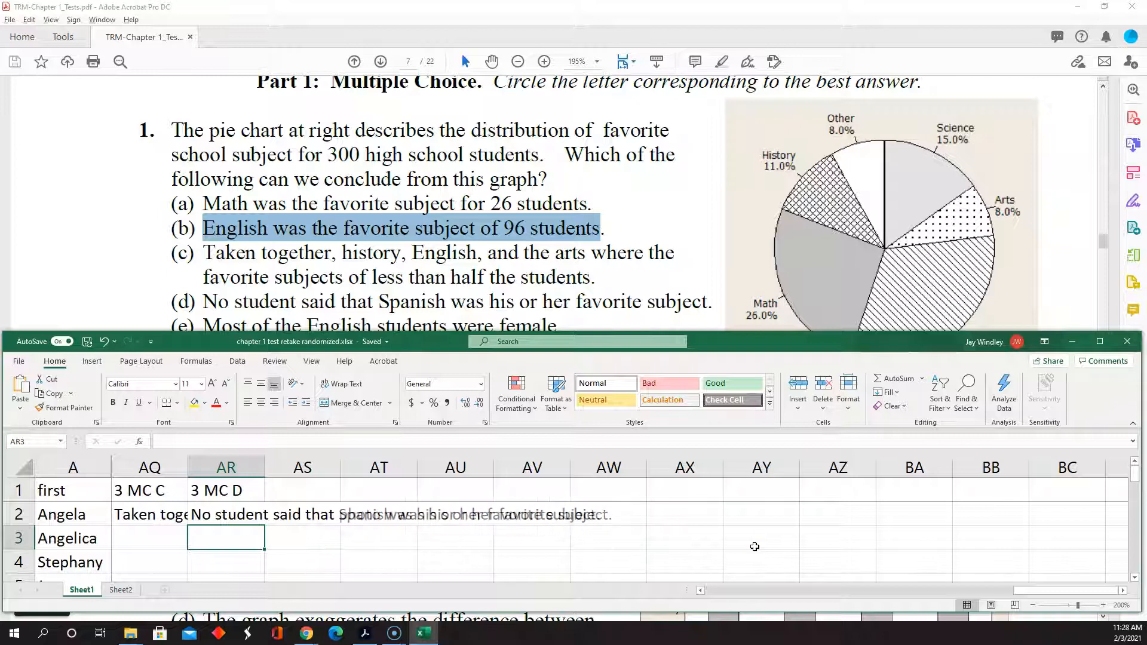
{"action": "key", "text": "F9"}
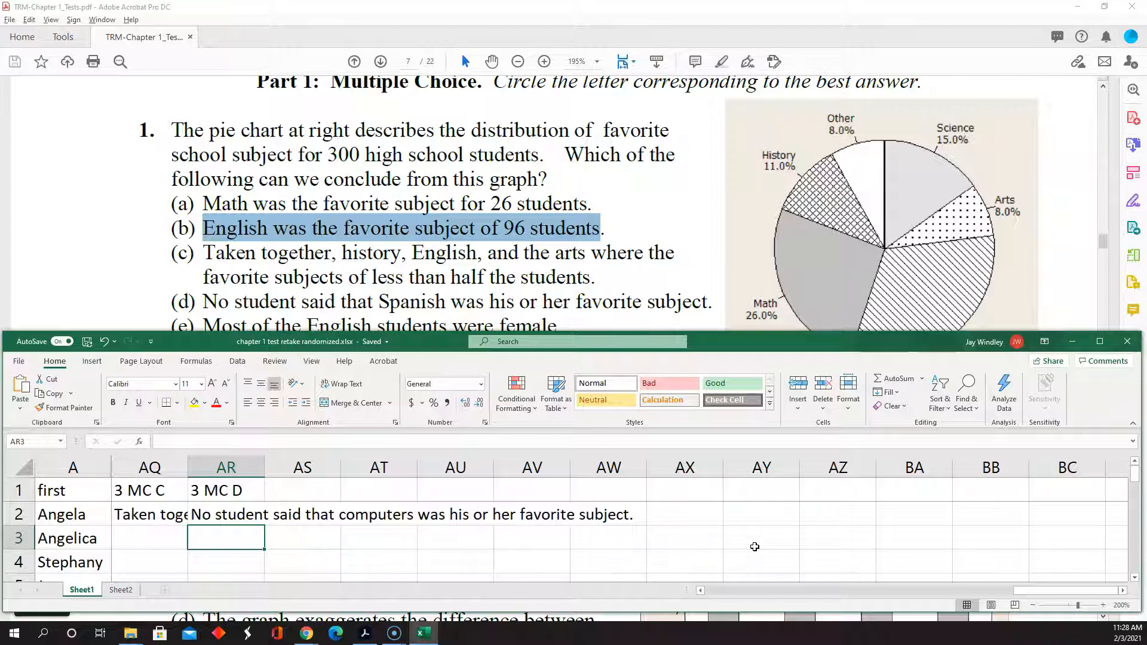
Step: Enter the column header "3 MC E" in cell AS1
{"action": "key", "text": "Up"}
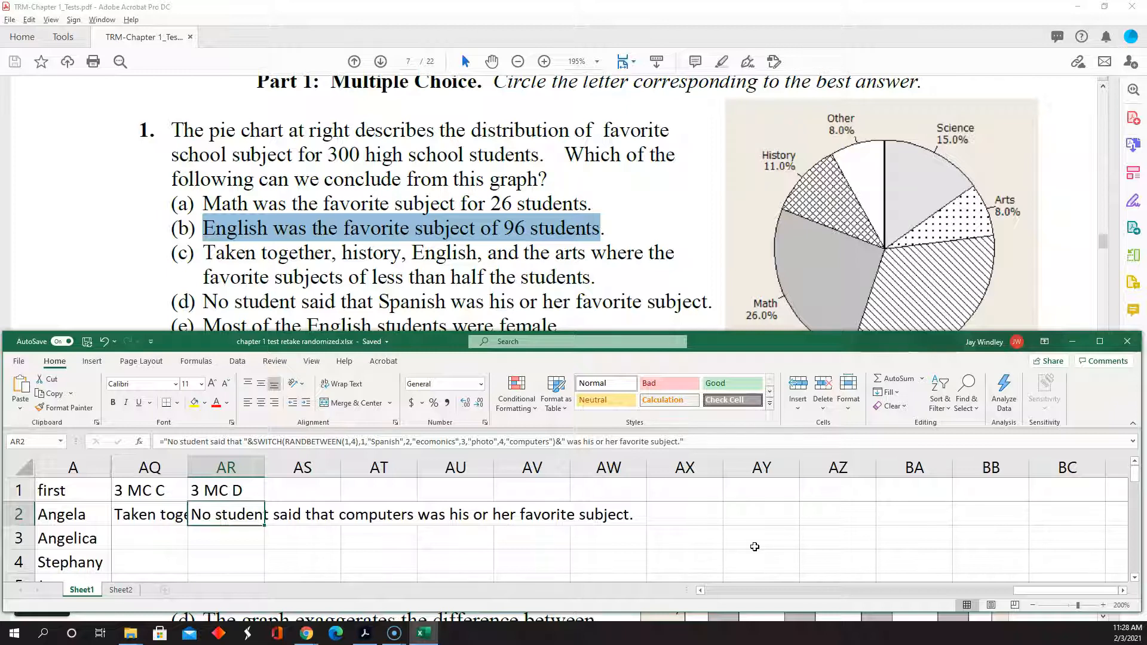
{"action": "key", "text": "Right"}
{"action": "key", "text": "Up"}
{"action": "type", "text": "3 "}
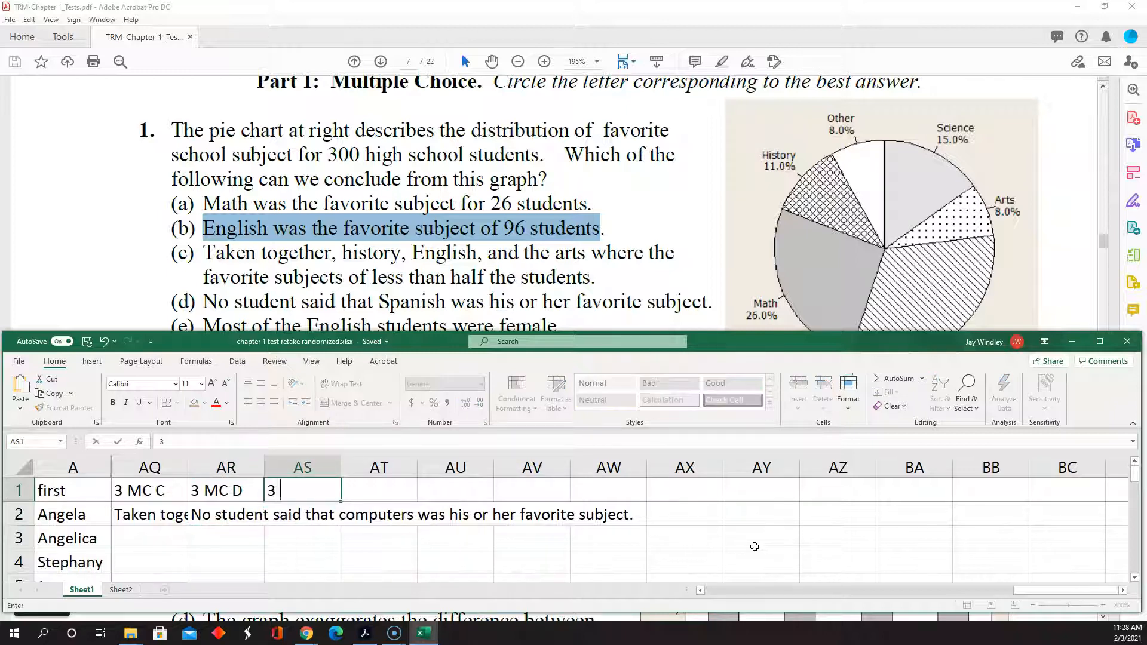
{"action": "type", "text": "MC E"}
{"action": "key", "text": "Return"}
Step: Begin the AS2 formula with "Most of the " joined to a SWITCH on randbetween(1,4)
{"action": "type", "text": "="}
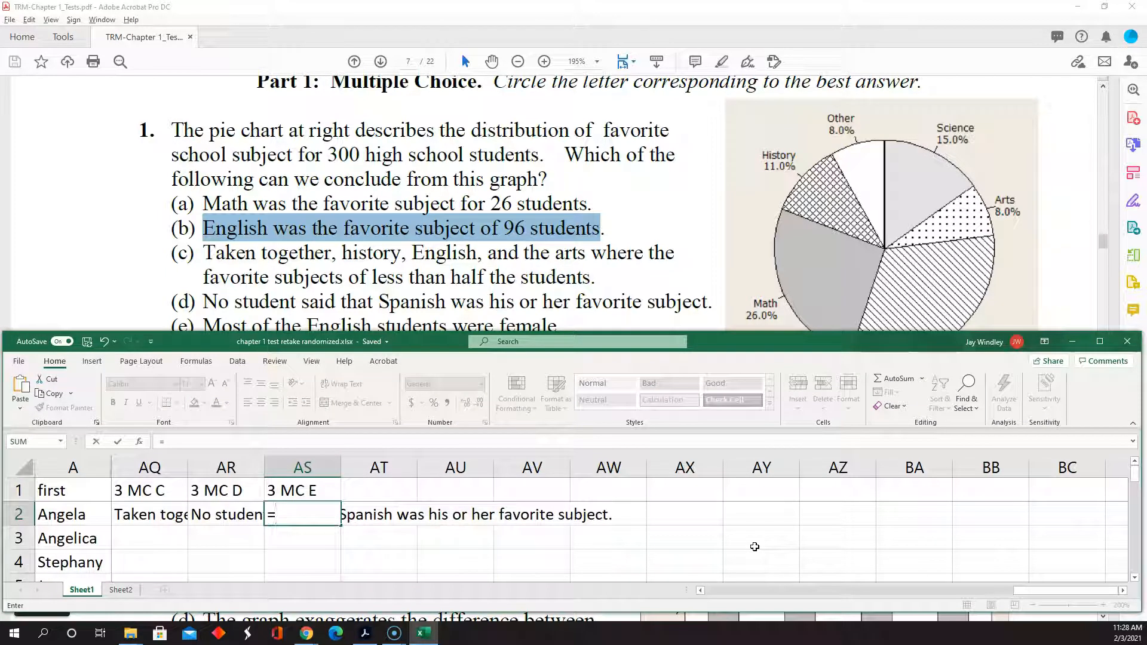
{"action": "type", "text": "\"Most of the \""}
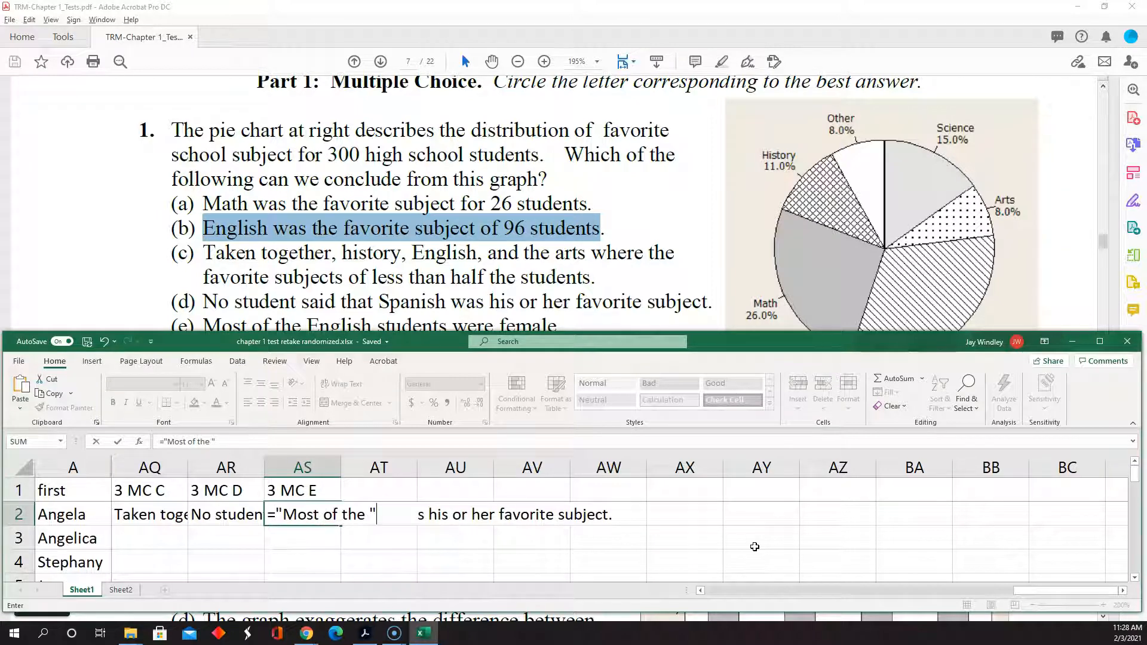
{"action": "type", "text": "&s"}
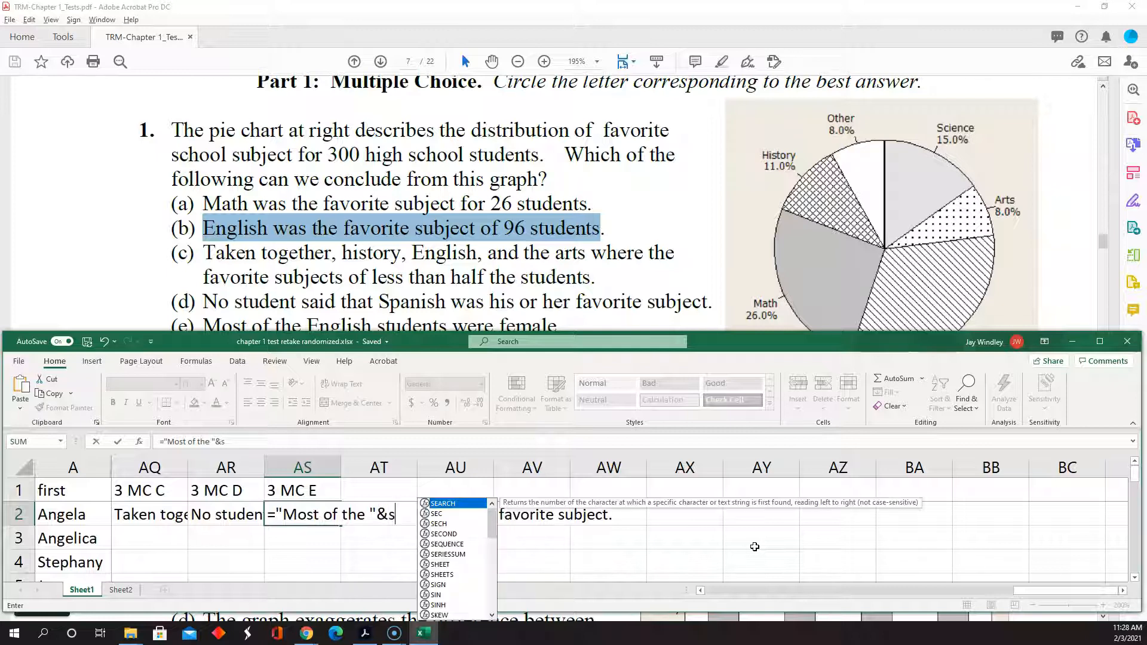
{"action": "type", "text": "witch("}
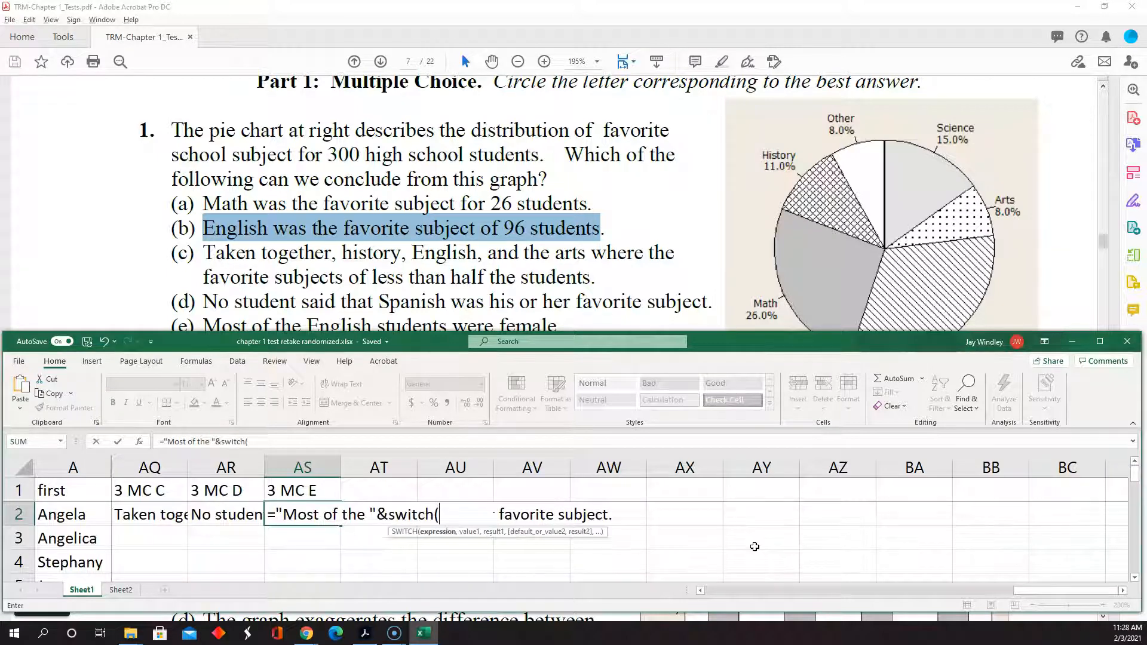
{"action": "type", "text": "randbetwee"}
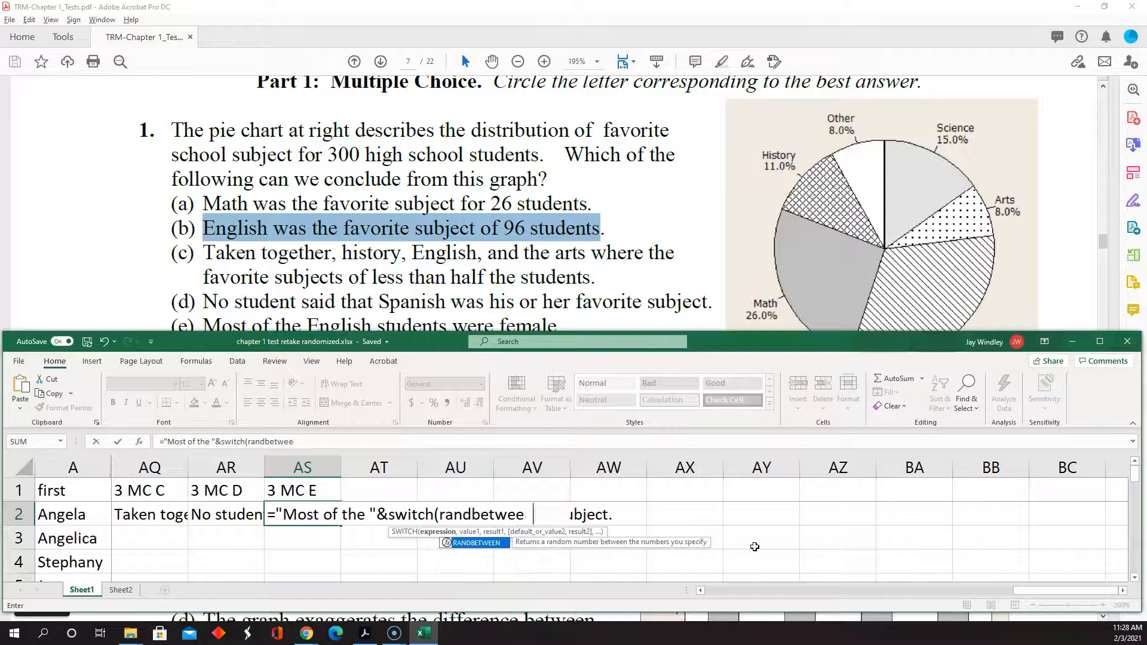
{"action": "type", "text": "n(1,4"}
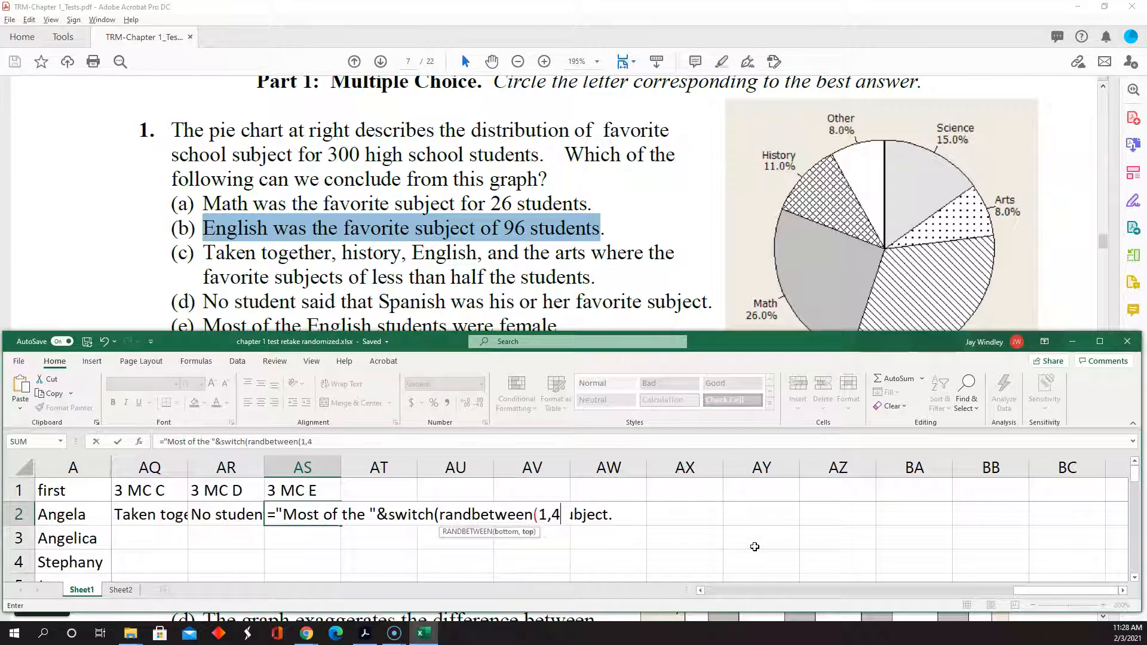
{"action": "type", "text": "),"}
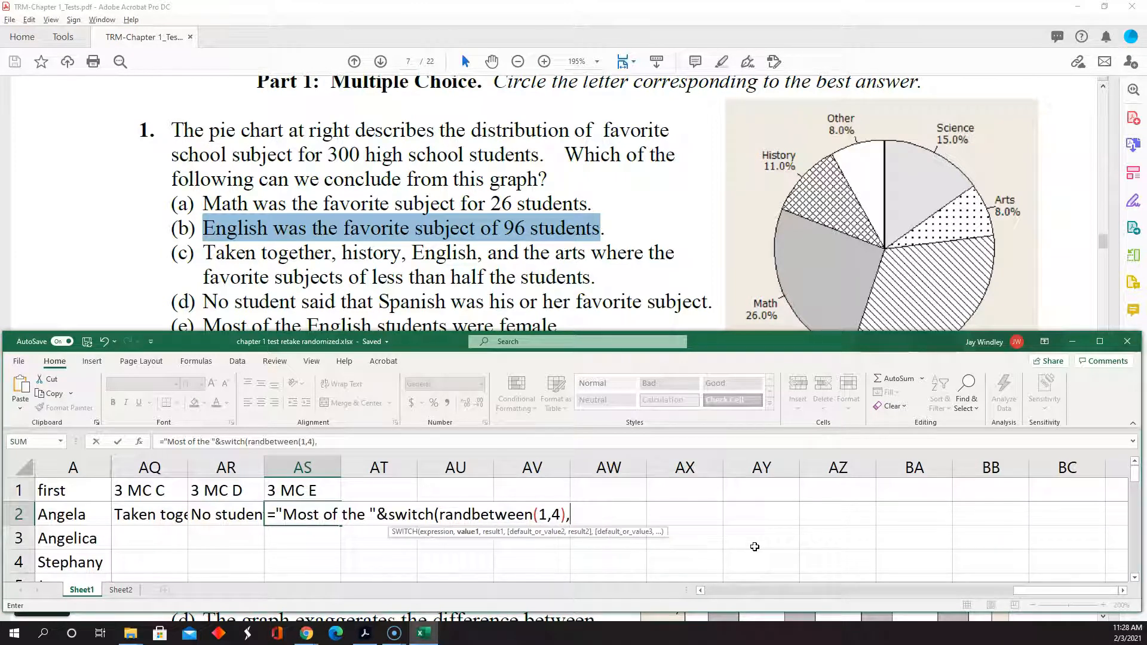
Step: Give AS2's SWITCH four cases with placeholder results, 1,1,2,2,3,3,4,4, and close the function
{"action": "type", "text": "1,"}
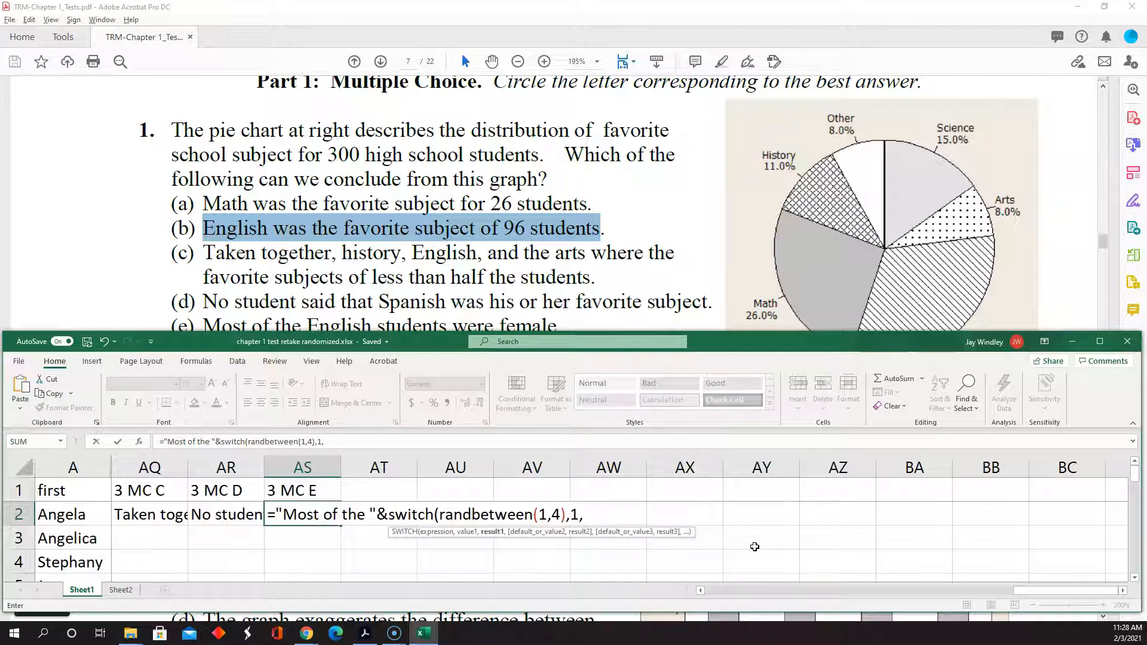
{"action": "type", "text": "1,2,"}
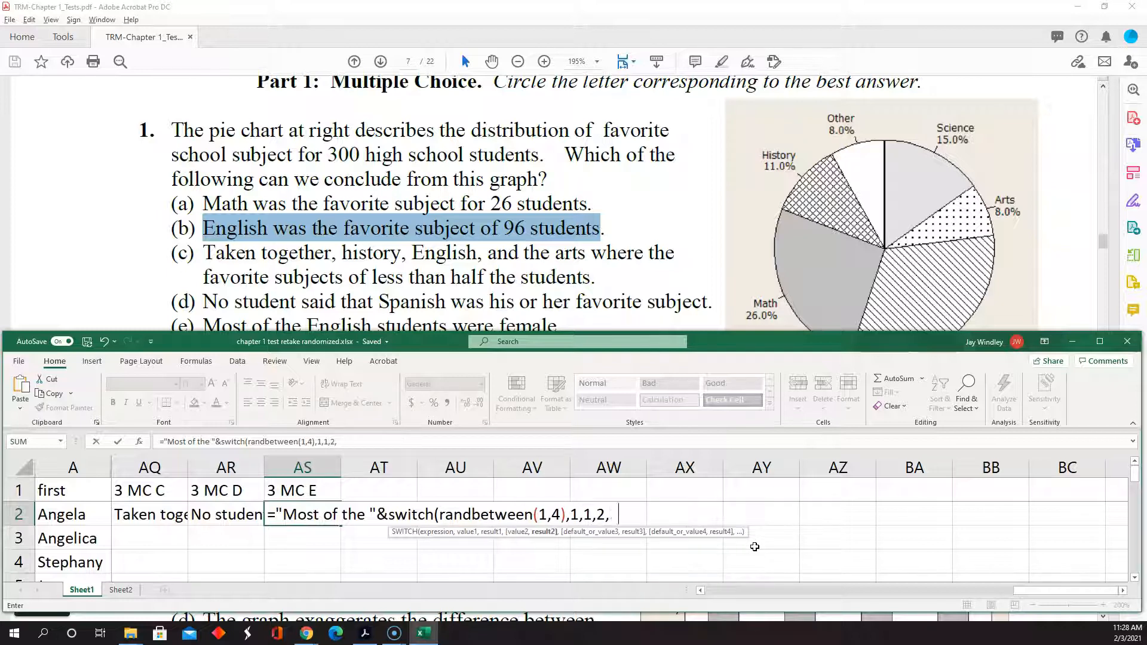
{"action": "type", "text": "2,3,3,4,4,"}
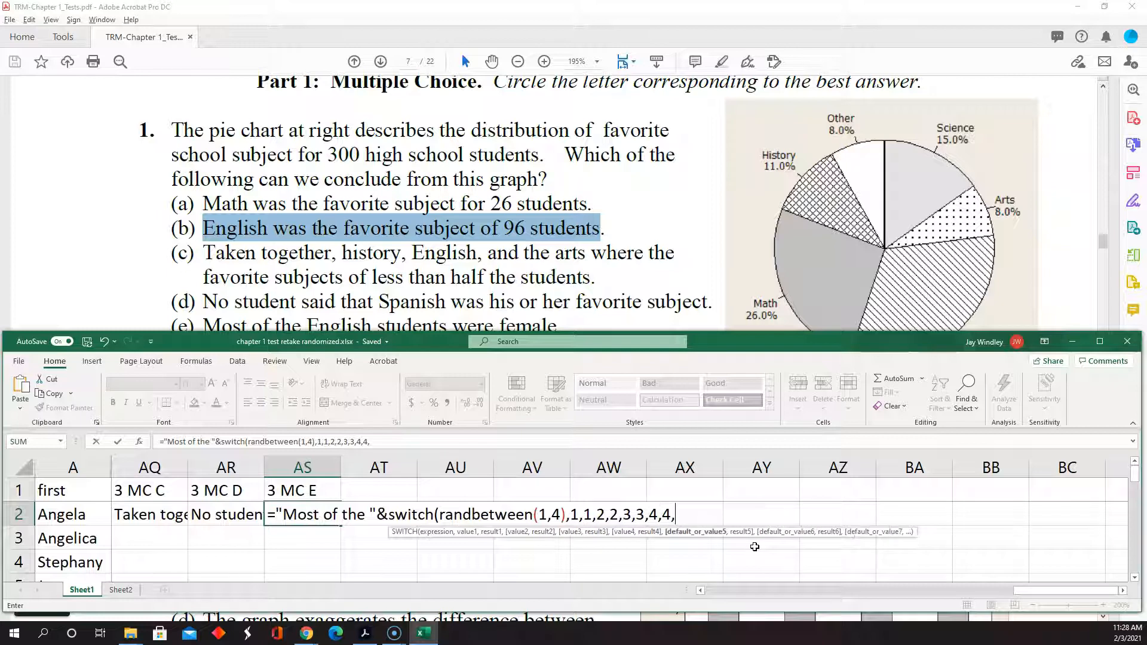
{"action": "key", "text": "BackSpace"}
{"action": "type", "text": ")"}
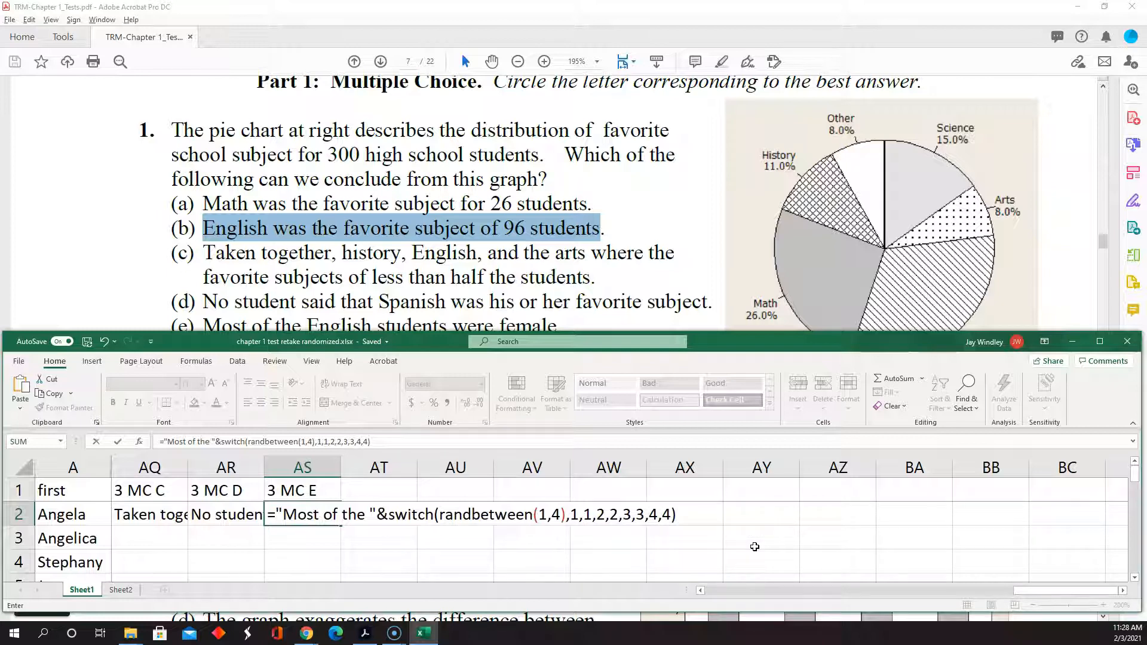
Step: Append " students were " to the AS2 formula, joined to a second SWITCH on randbetween(1,2)
{"action": "type", "text": "&\" students were "}
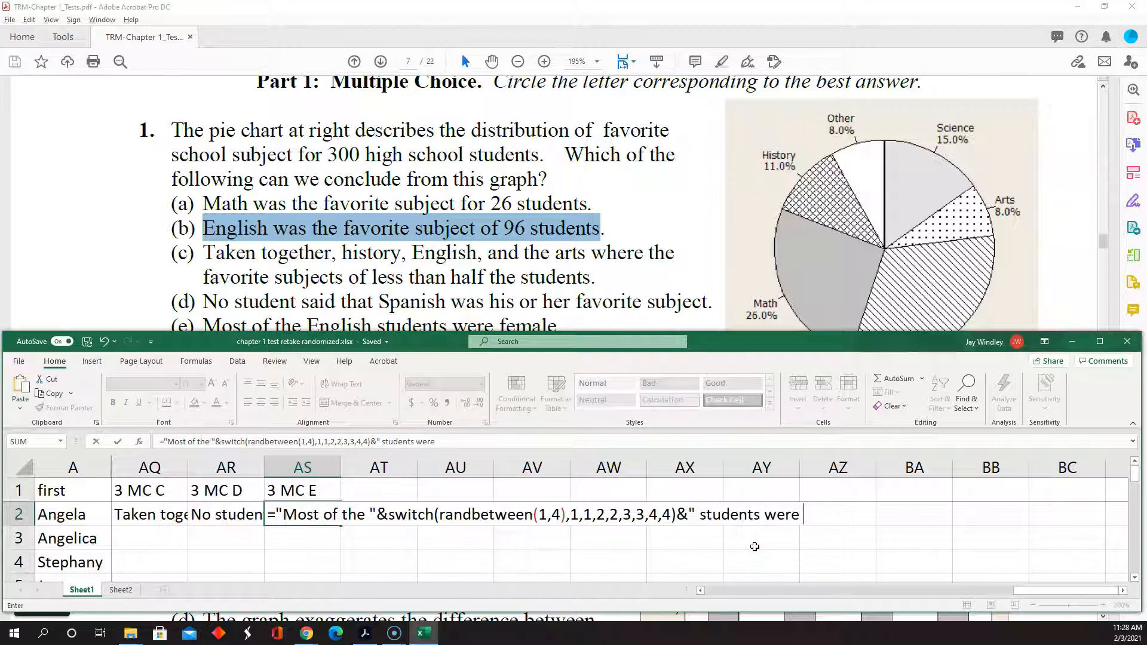
{"action": "type", "text": "\"&switch"}
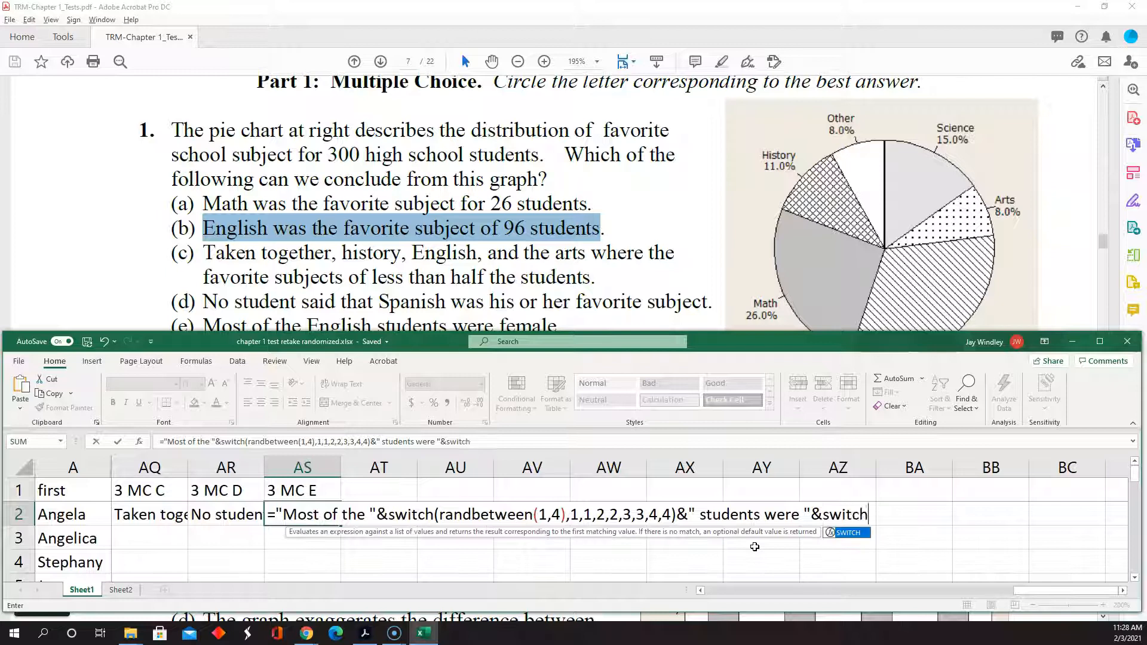
{"action": "type", "text": "("}
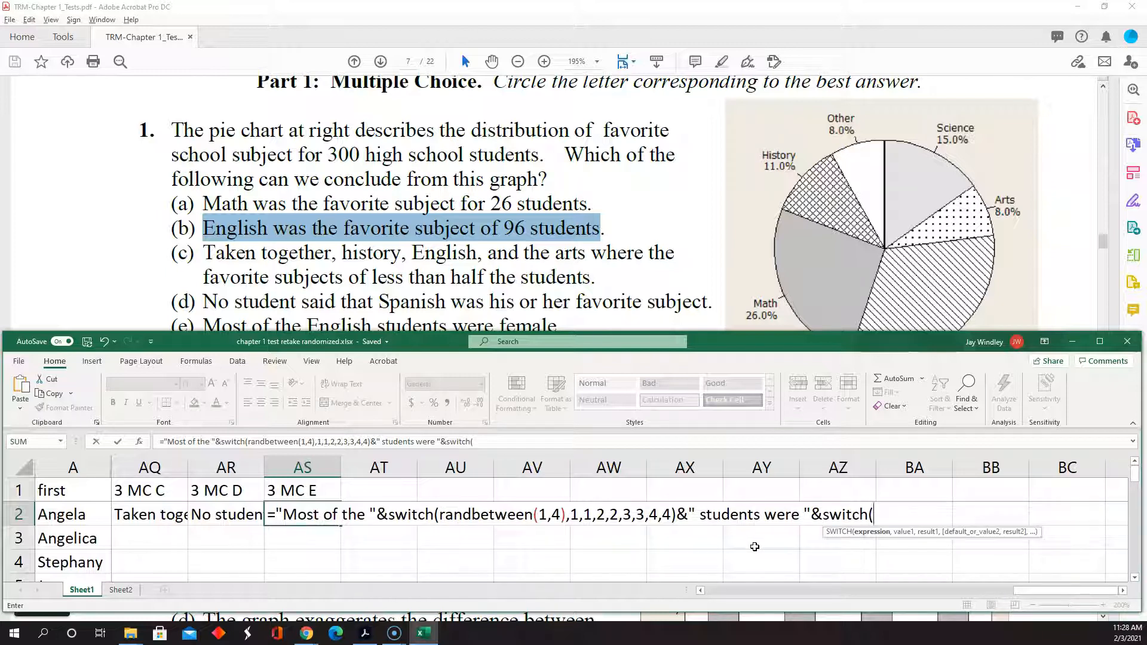
{"action": "type", "text": "randbetw"}
{"action": "type", "text": "een(1,20"}
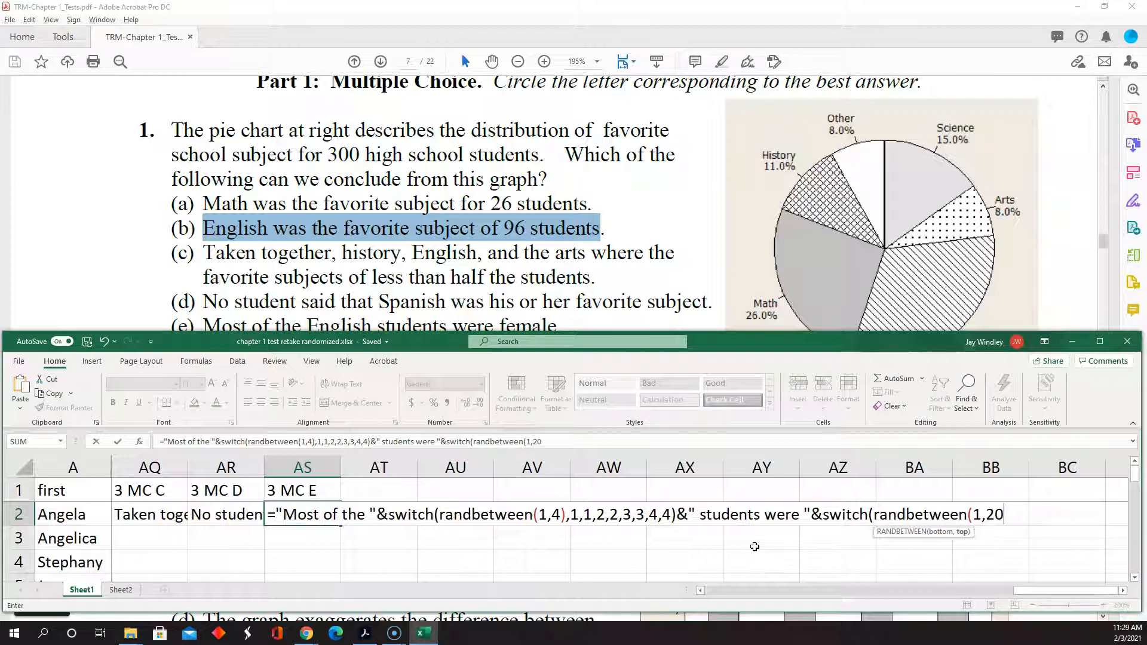
{"action": "key", "text": "BackSpace"}
Step: Give AS2's second SWITCH the results "male." for case 1 and "female." for case 2, and enter the formula
{"action": "type", "text": "),1,\""}
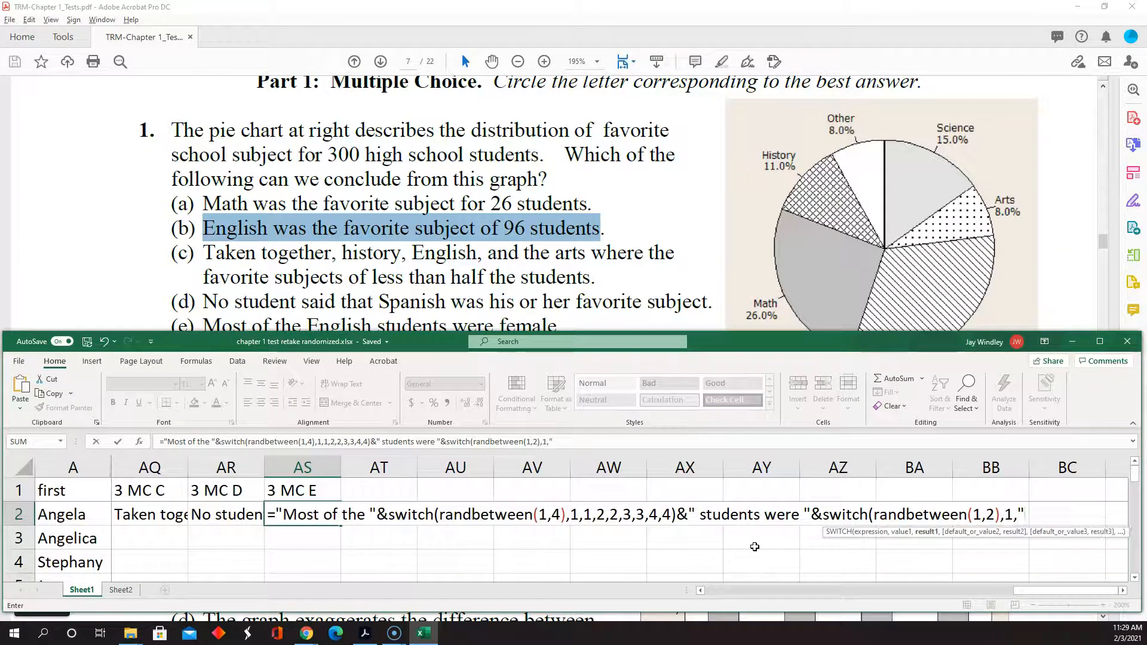
{"action": "type", "text": "male.\",2,\"feaml"}
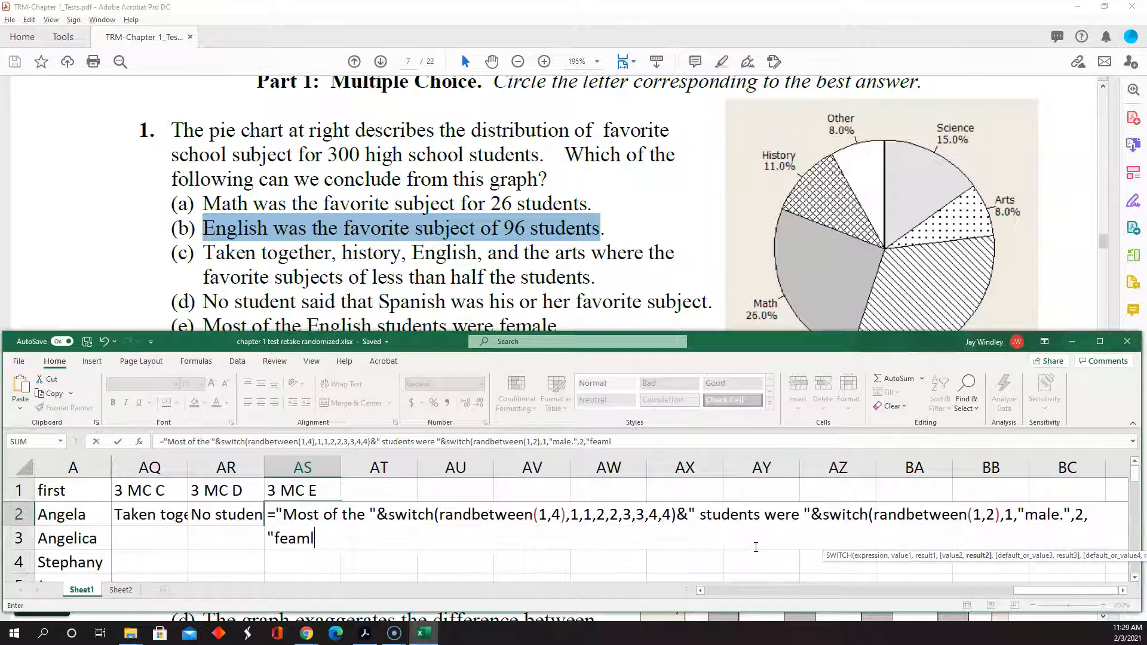
{"action": "key", "text": "BackSpace"}
{"action": "key", "text": "BackSpace"}
{"action": "key", "text": "BackSpace"}
{"action": "type", "text": "male.\")"}
{"action": "key", "text": "Return"}
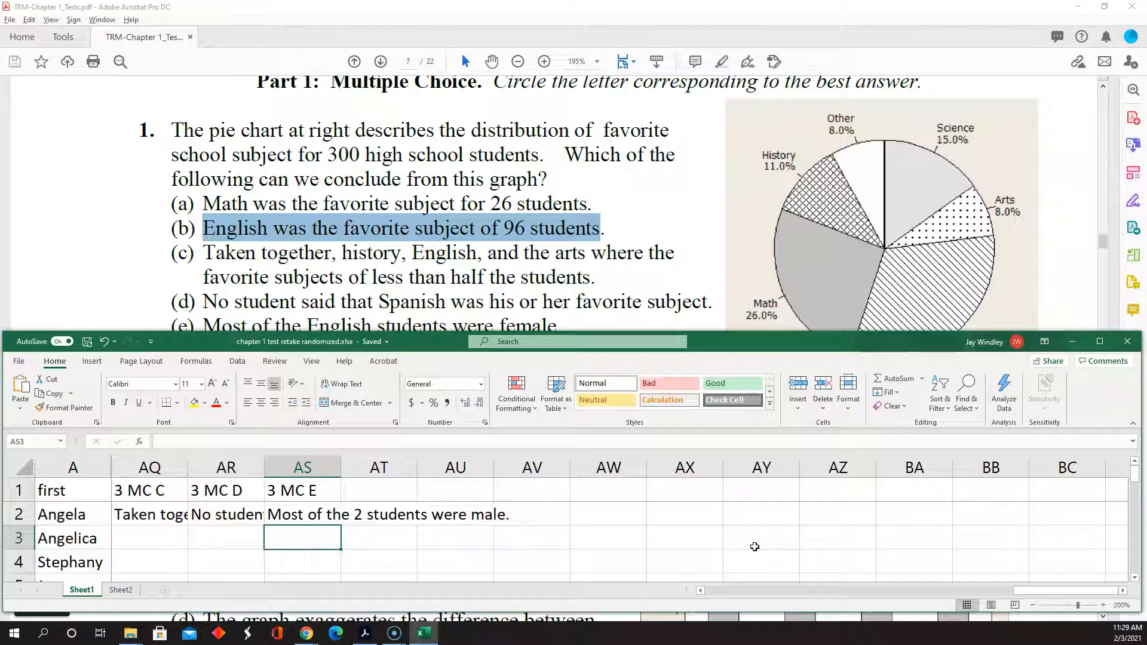
Step: Replace the placeholder results for cases 1 and 2 in AS2's first SWITCH with "Science" and "Arts"
{"action": "key", "text": "Up"}
{"action": "key", "text": "F2"}
{"action": "key", "text": "Right"}
{"action": "key", "text": "Right"}
{"action": "key", "text": "Right"}
{"action": "key", "text": "Right"}
{"action": "key", "text": "Right"}
{"action": "key", "text": "Right"}
{"action": "key", "text": "Right"}
{"action": "key", "text": "Right"}
{"action": "key", "text": "Right"}
{"action": "key", "text": "Right"}
{"action": "key", "text": "Right"}
{"action": "key", "text": "Right"}
{"action": "key", "text": "Right"}
{"action": "key", "text": "Right"}
{"action": "key", "text": "Right"}
{"action": "key", "text": "Right"}
{"action": "key", "text": "Right"}
{"action": "key", "text": "Right"}
{"action": "key", "text": "Right"}
{"action": "key", "text": "Right"}
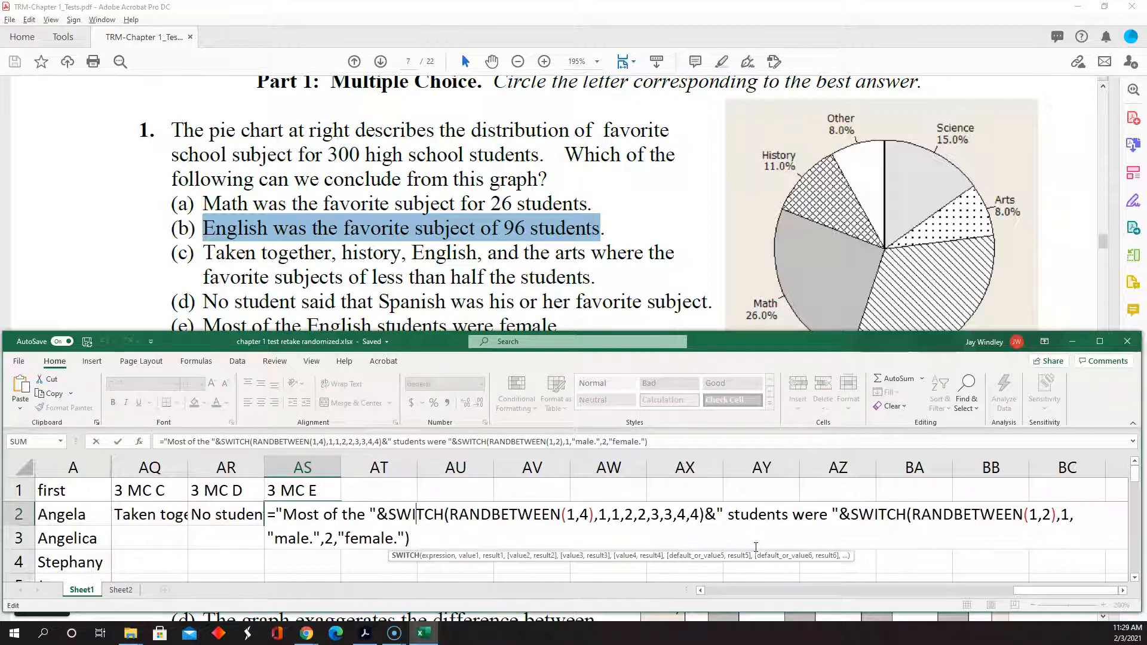
{"action": "key", "text": "Delete"}
{"action": "type", "text": "\""}
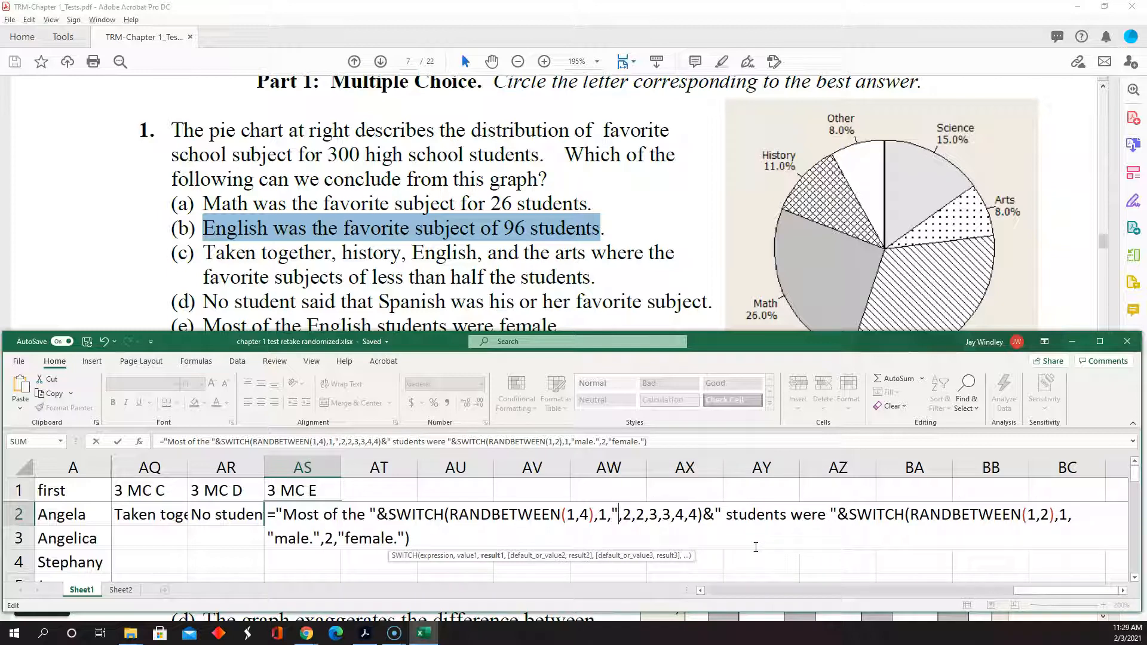
{"action": "type", "text": "Science\""}
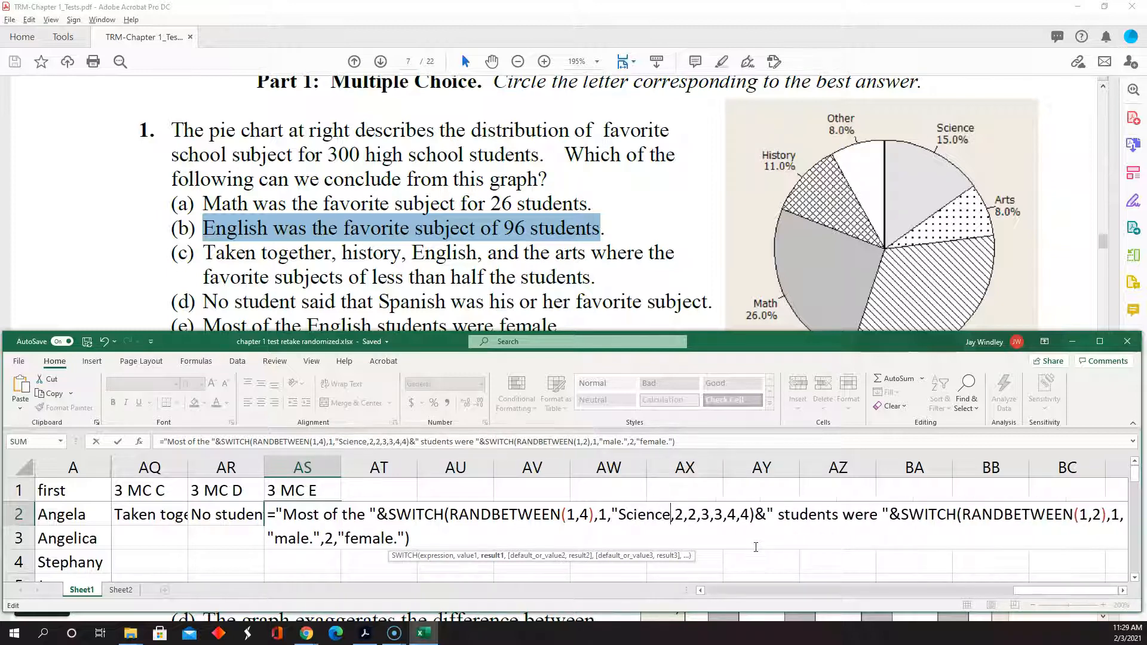
{"action": "key", "text": "Right"}
{"action": "key", "text": "Right"}
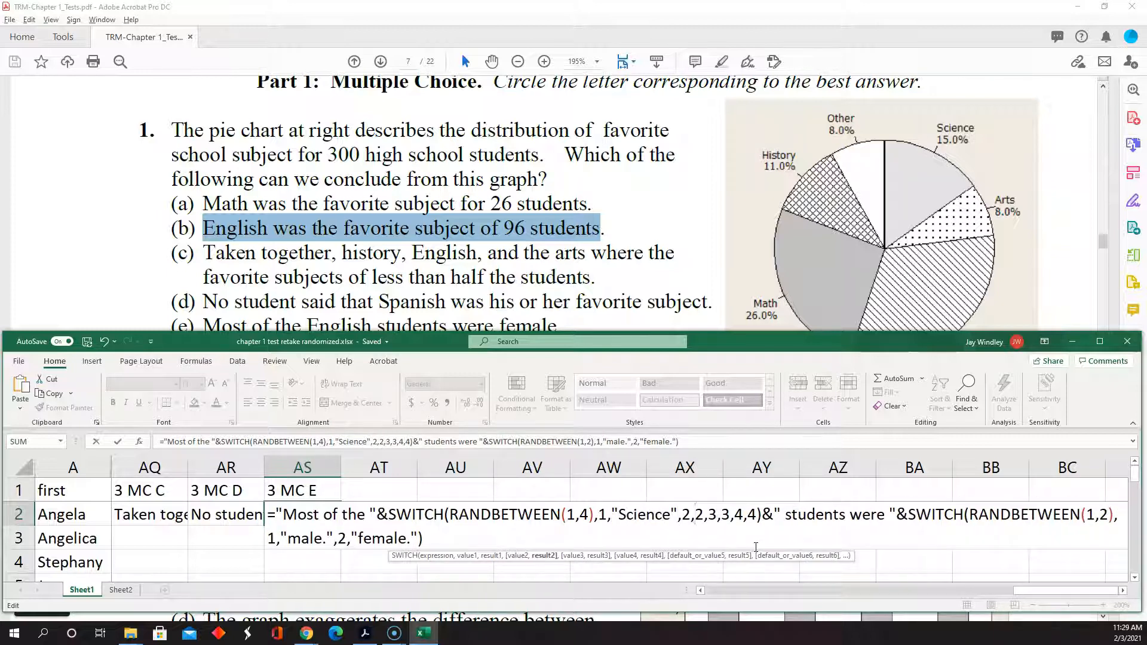
{"action": "key", "text": "Delete"}
{"action": "type", "text": "\""}
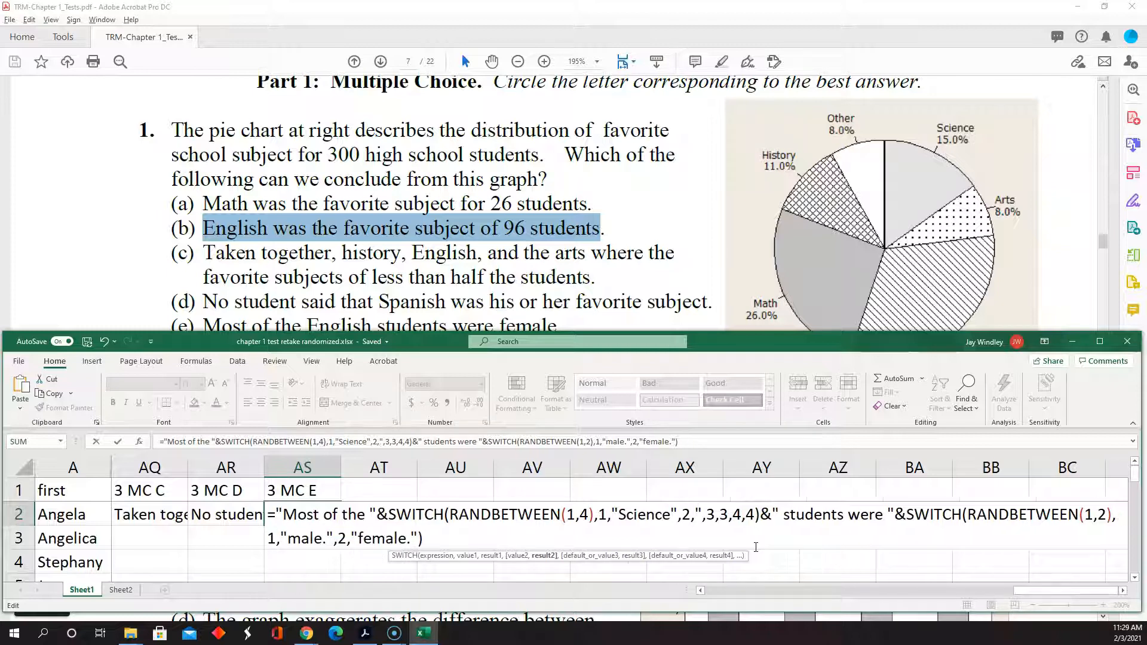
{"action": "type", "text": "Arts\""}
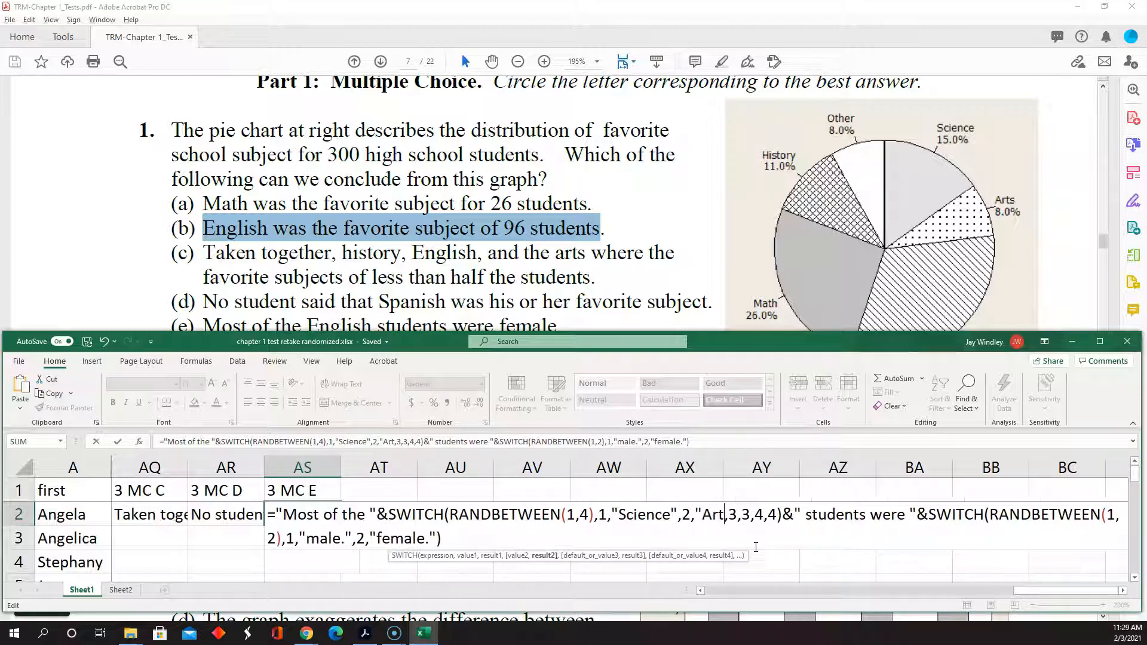
Step: Set cases 3 and 4 of AS2's first SWITCH to "English" and "Math", and add case 5 with "History"
{"action": "key", "text": "Right"}
{"action": "key", "text": "Right"}
{"action": "key", "text": "Right"}
{"action": "key", "text": "Delete"}
{"action": "type", "text": "\"eng"}
{"action": "key", "text": "BackSpace"}
{"action": "key", "text": "BackSpace"}
{"action": "key", "text": "BackSpace"}
{"action": "type", "text": "English\""}
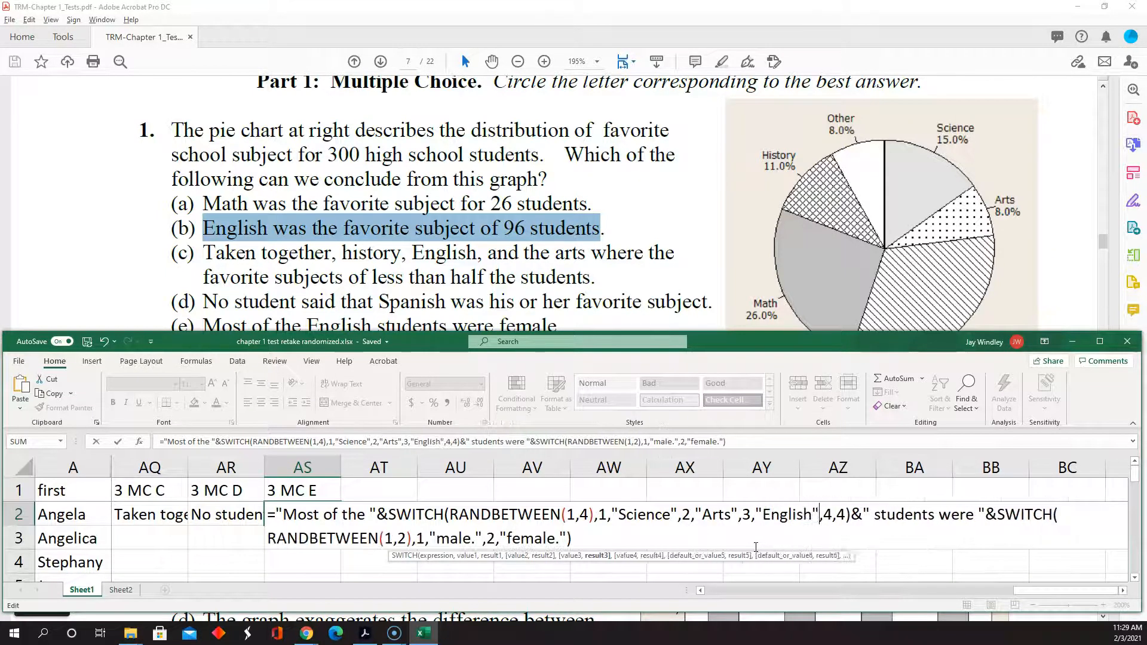
{"action": "key", "text": "Right"}
{"action": "key", "text": "Right"}
{"action": "key", "text": "Right"}
{"action": "key", "text": "Delete"}
{"action": "type", "text": "\"Math\",5,\""}
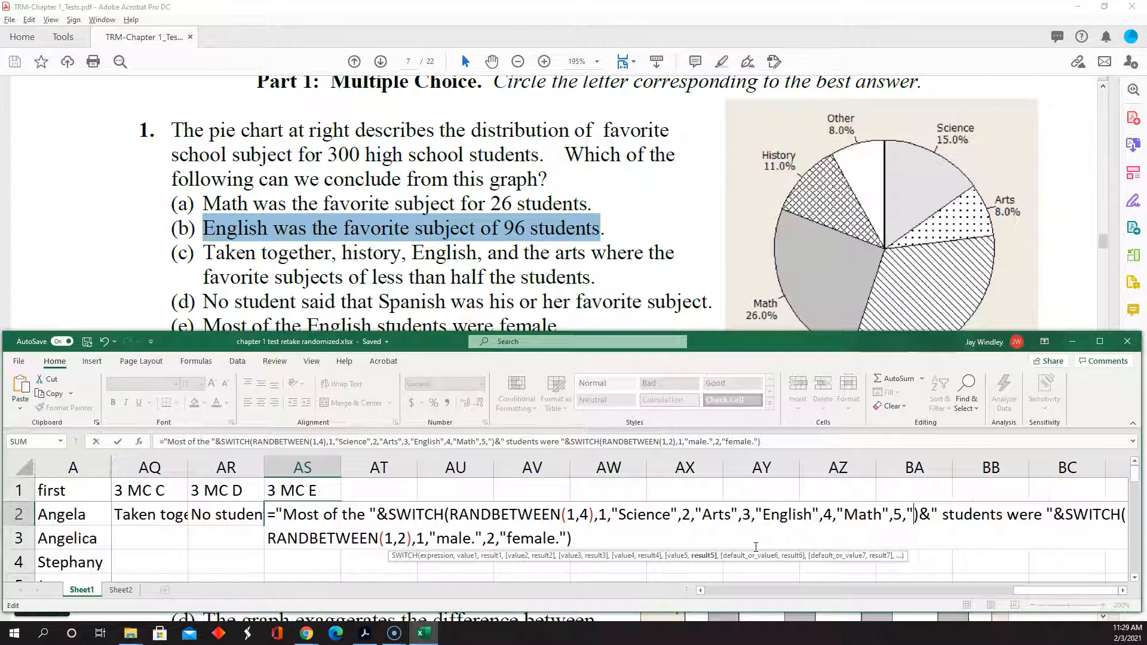
{"action": "type", "text": "History\""}
Step: Change the upper limit of RANDBETWEEN in AS2's first SWITCH to 5 and enter the formula
{"action": "key", "text": "Left"}
{"action": "key", "text": "Left"}
{"action": "key", "text": "Left"}
{"action": "key", "text": "Left"}
{"action": "key", "text": "Left"}
{"action": "key", "text": "Left"}
{"action": "key", "text": "Left"}
{"action": "key", "text": "Left"}
{"action": "key", "text": "Left"}
{"action": "key", "text": "Left"}
{"action": "key", "text": "Left"}
{"action": "key", "text": "Left"}
{"action": "key", "text": "Left"}
{"action": "key", "text": "Left"}
{"action": "key", "text": "Left"}
{"action": "key", "text": "Left"}
{"action": "key", "text": "Left"}
{"action": "key", "text": "Left"}
{"action": "key", "text": "Left"}
{"action": "key", "text": "Left"}
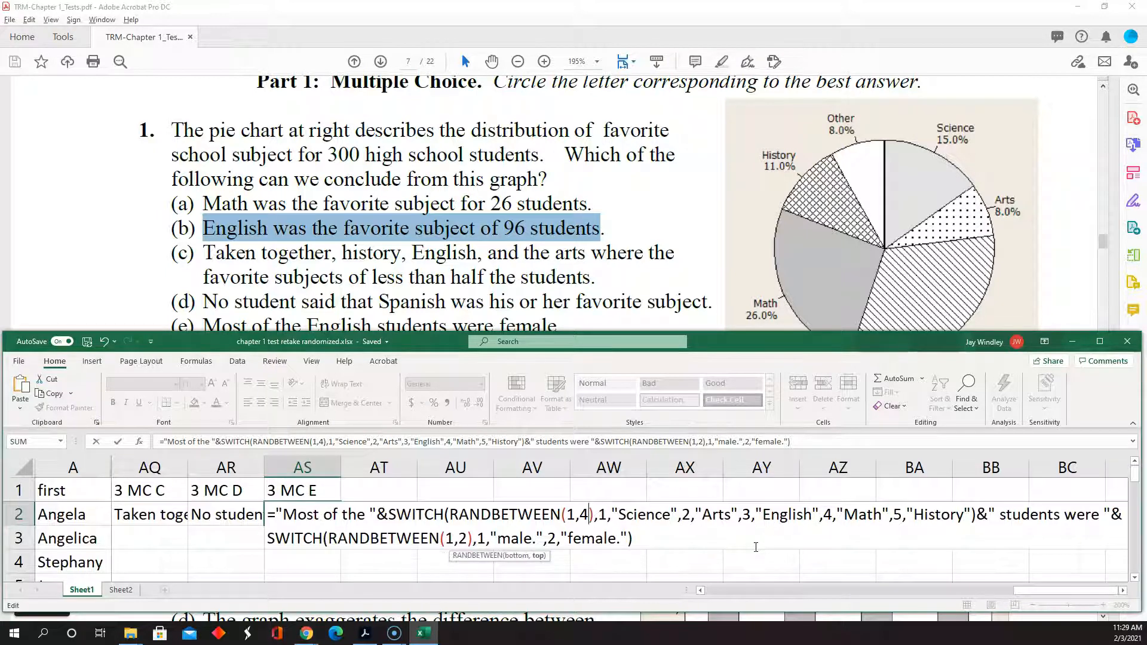
{"action": "key", "text": "Return"}
Step: Recalculate the sheet repeatedly to check how the subject and gender in AS2's sentence are randomized
{"action": "key", "text": "F9"}
{"action": "key", "text": "F9"}
{"action": "key", "text": "F9"}
{"action": "key", "text": "F9"}
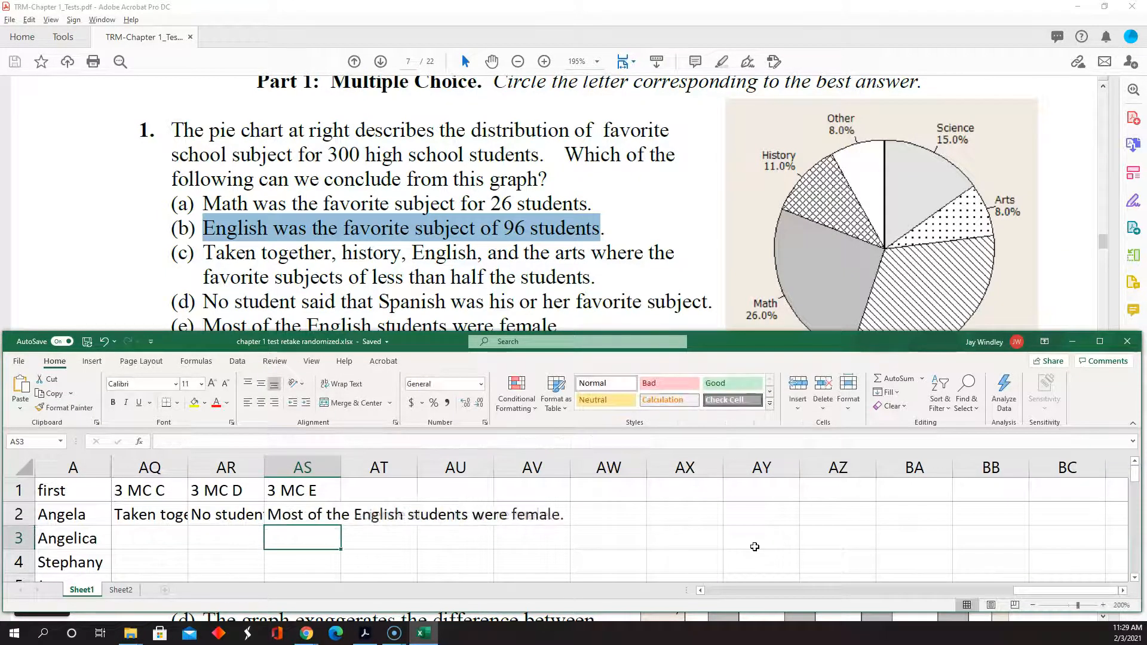
{"action": "key", "text": "F9"}
{"action": "key", "text": "F9"}
{"action": "key", "text": "F9"}
{"action": "key", "text": "F9"}
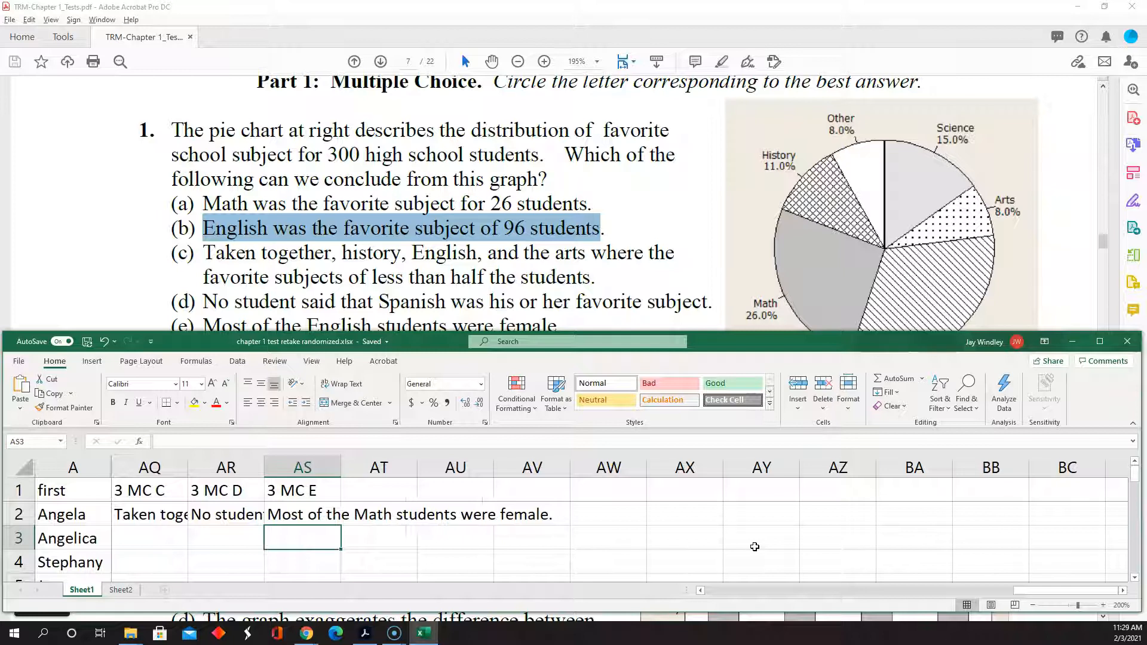
{"action": "key", "text": "F9"}
{"action": "key", "text": "F9"}
{"action": "key", "text": "F9"}
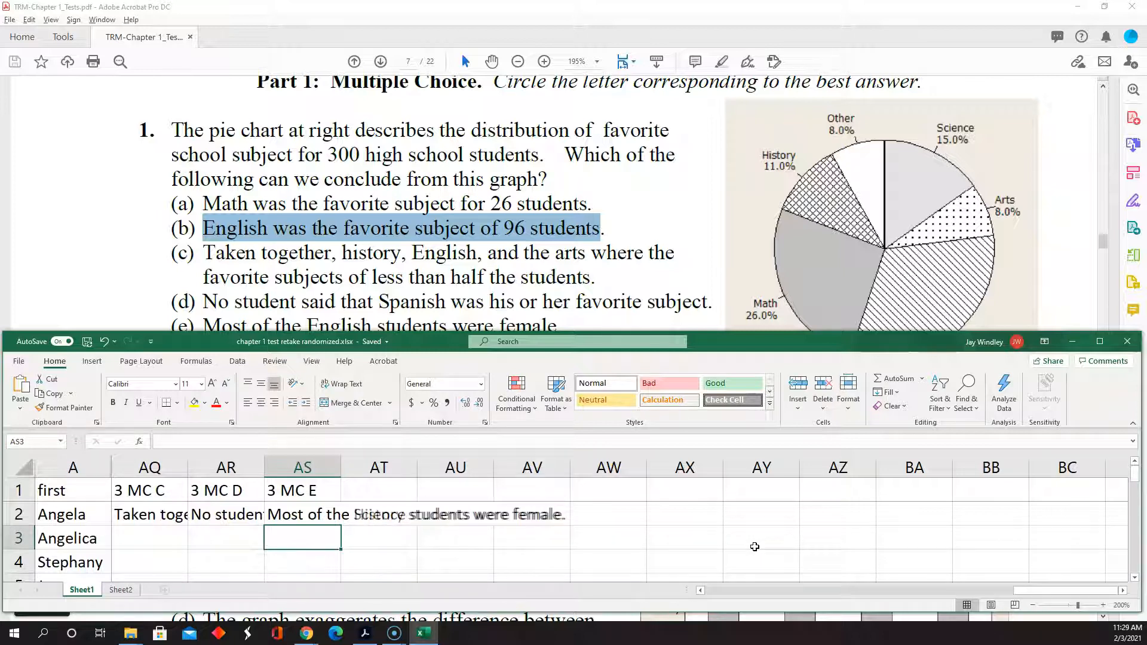
{"action": "key", "text": "F9"}
{"action": "key", "text": "F9"}
{"action": "key", "text": "F9"}
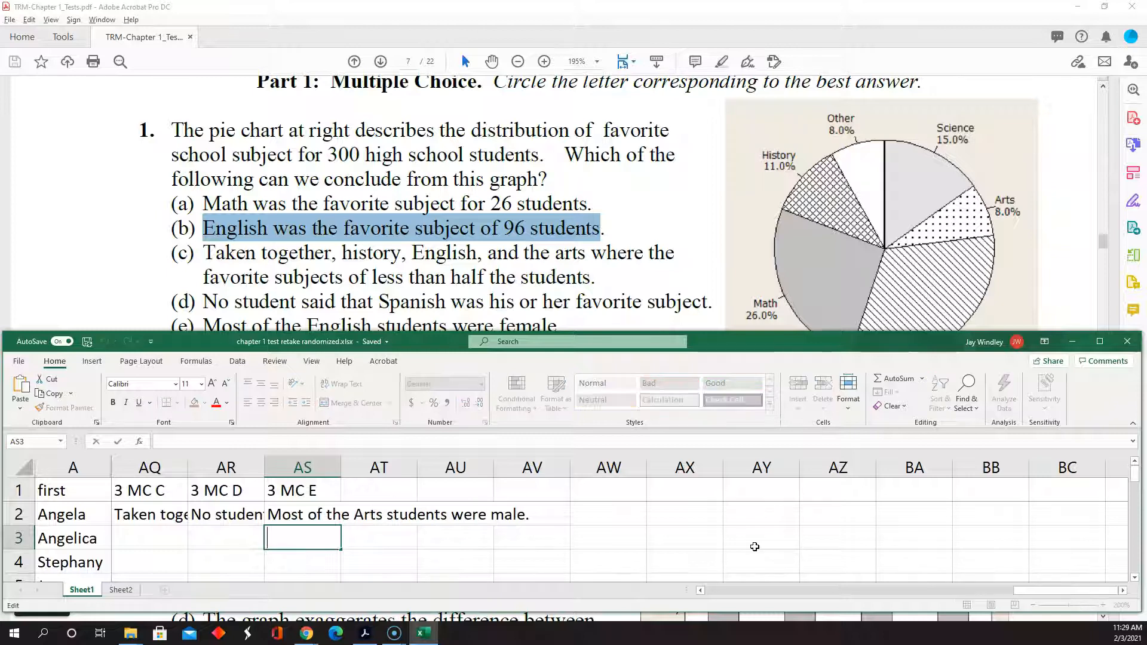
{"action": "key", "text": "F9"}
Step: Change the first two subjects in the AS2 formula to lowercase "science" and "arts"
{"action": "key", "text": "Up"}
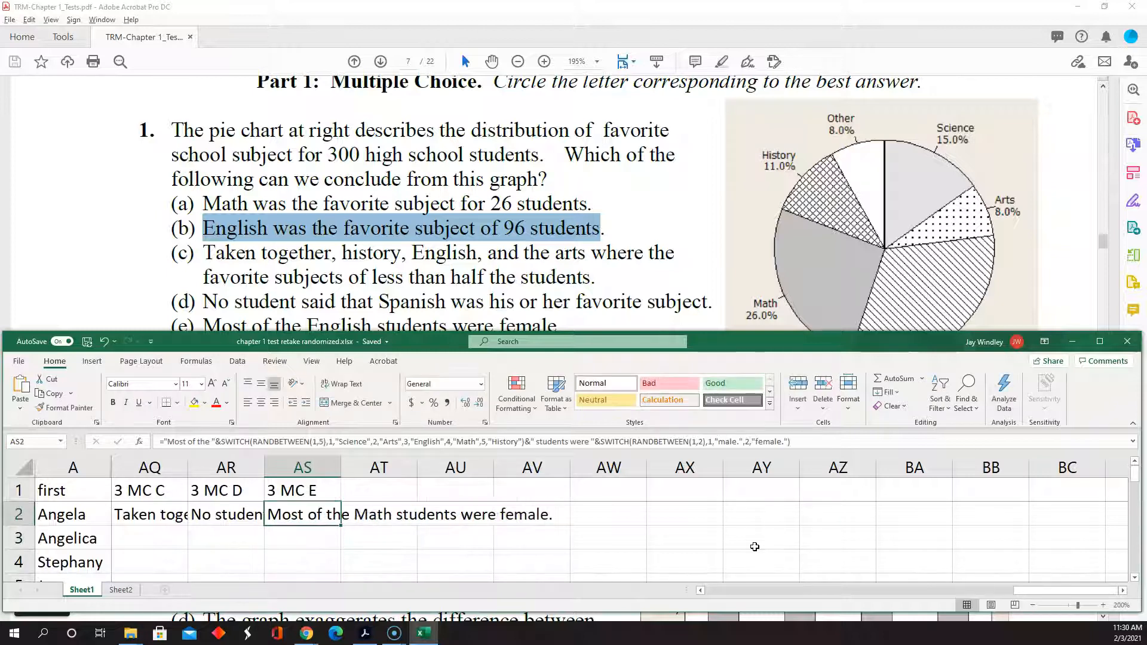
{"action": "key", "text": "F2"}
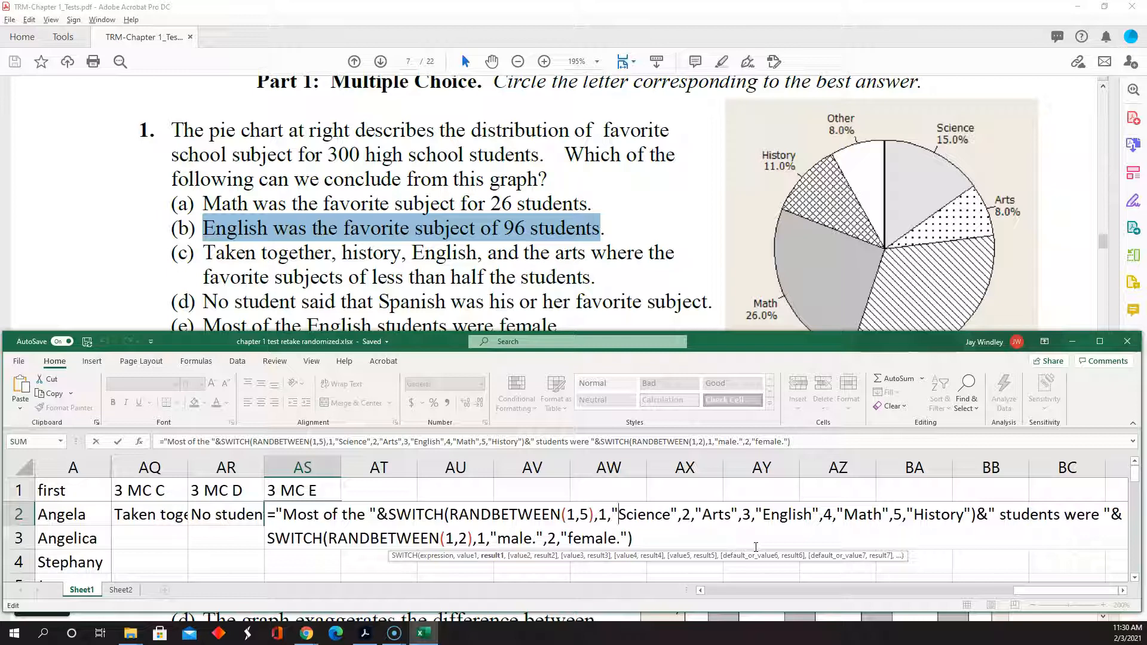
{"action": "key", "text": "Delete"}
{"action": "type", "text": "s"}
{"action": "key", "text": "Right"}
{"action": "key", "text": "Right"}
{"action": "key", "text": "Right"}
{"action": "key", "text": "Right"}
{"action": "key", "text": "Right"}
{"action": "key", "text": "Right"}
{"action": "key", "text": "Right"}
{"action": "key", "text": "Right"}
{"action": "key", "text": "Right"}
{"action": "key", "text": "Right"}
{"action": "key", "text": "Right"}
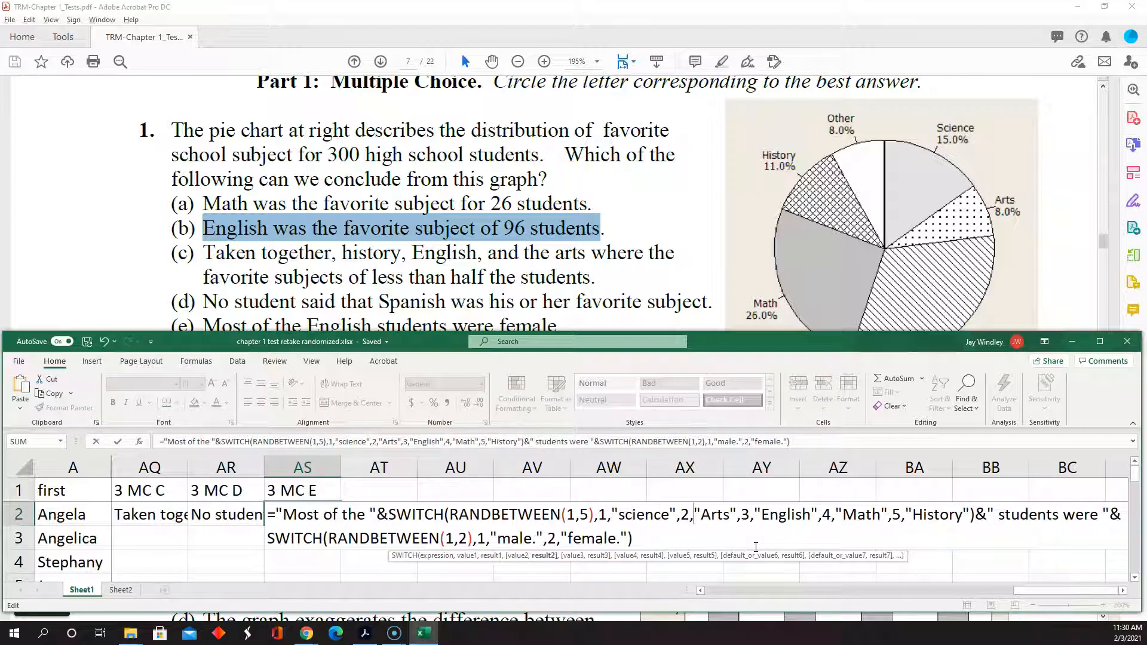
{"action": "key", "text": "Delete"}
{"action": "type", "text": "a"}
{"action": "key", "text": "Right"}
{"action": "key", "text": "Right"}
{"action": "key", "text": "Right"}
{"action": "key", "text": "Right"}
{"action": "key", "text": "Right"}
{"action": "key", "text": "Right"}
{"action": "key", "text": "Right"}
{"action": "key", "text": "Right"}
{"action": "key", "text": "Right"}
{"action": "key", "text": "Right"}
{"action": "key", "text": "Right"}
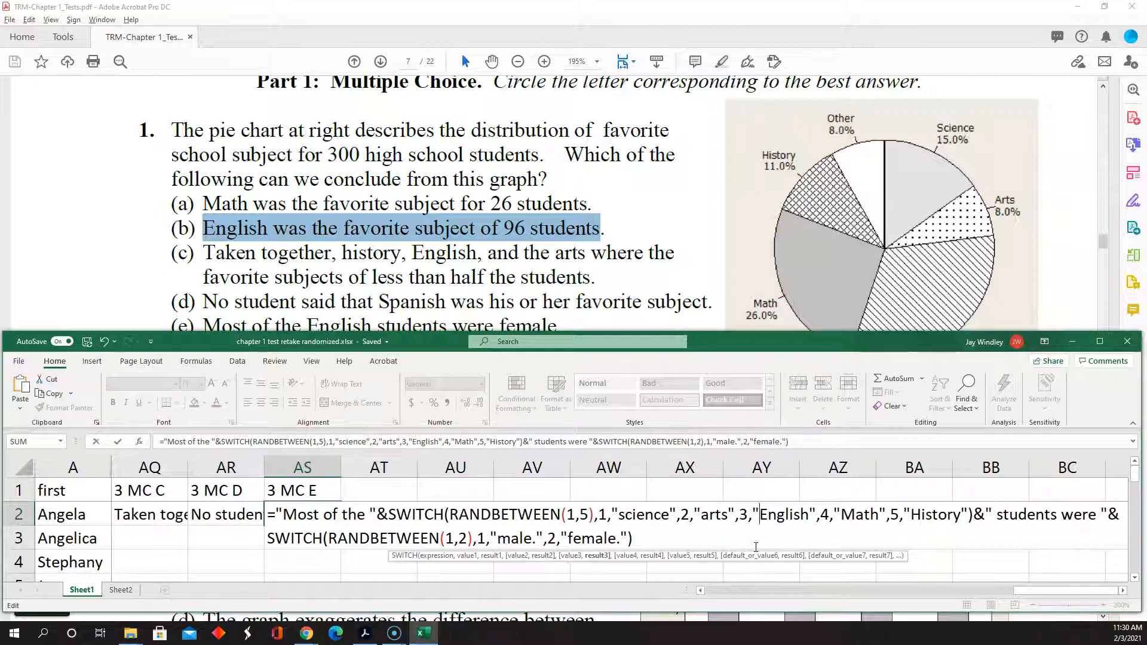
Step: Change the case 4 and 5 subjects in AS2 to lowercase "math" and "history", and enter the formula
{"action": "key", "text": "Right"}
{"action": "key", "text": "Right"}
{"action": "key", "text": "Right"}
{"action": "key", "text": "Right"}
{"action": "key", "text": "Right"}
{"action": "key", "text": "Right"}
{"action": "key", "text": "Right"}
{"action": "key", "text": "Right"}
{"action": "key", "text": "Right"}
{"action": "key", "text": "shift+Right"}
{"action": "type", "text": "m"}
{"action": "key", "text": "Right"}
{"action": "key", "text": "Right"}
{"action": "key", "text": "Right"}
{"action": "key", "text": "Right"}
{"action": "key", "text": "Right"}
{"action": "key", "text": "Right"}
{"action": "key", "text": "Right"}
{"action": "key", "text": "Right"}
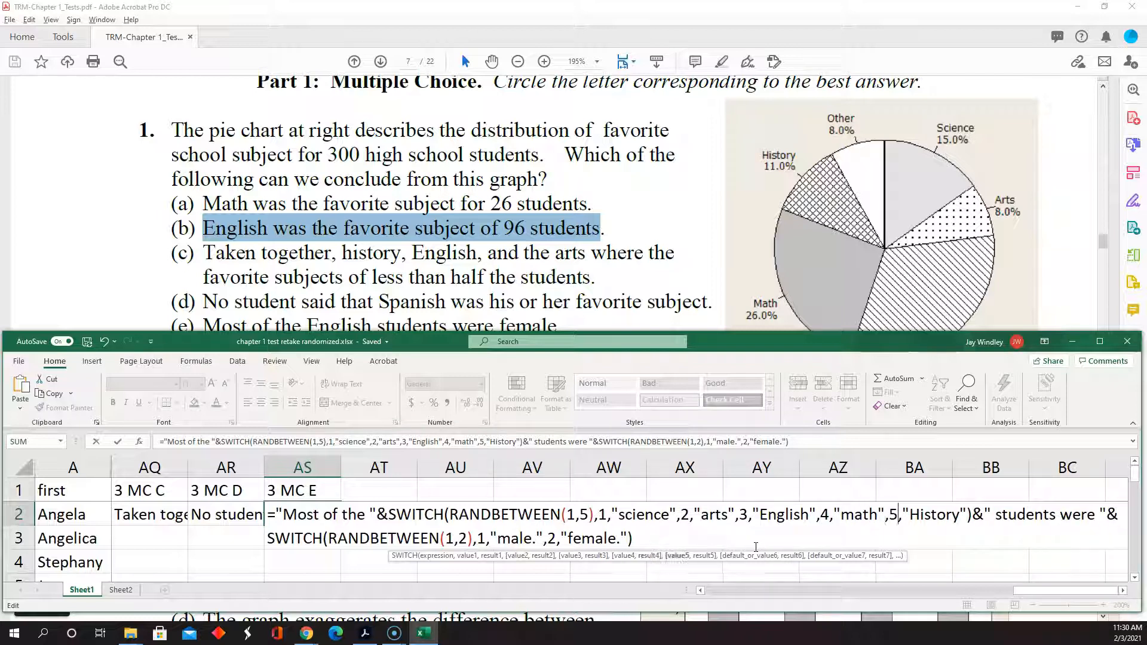
{"action": "key", "text": "shift+Right"}
{"action": "type", "text": "h"}
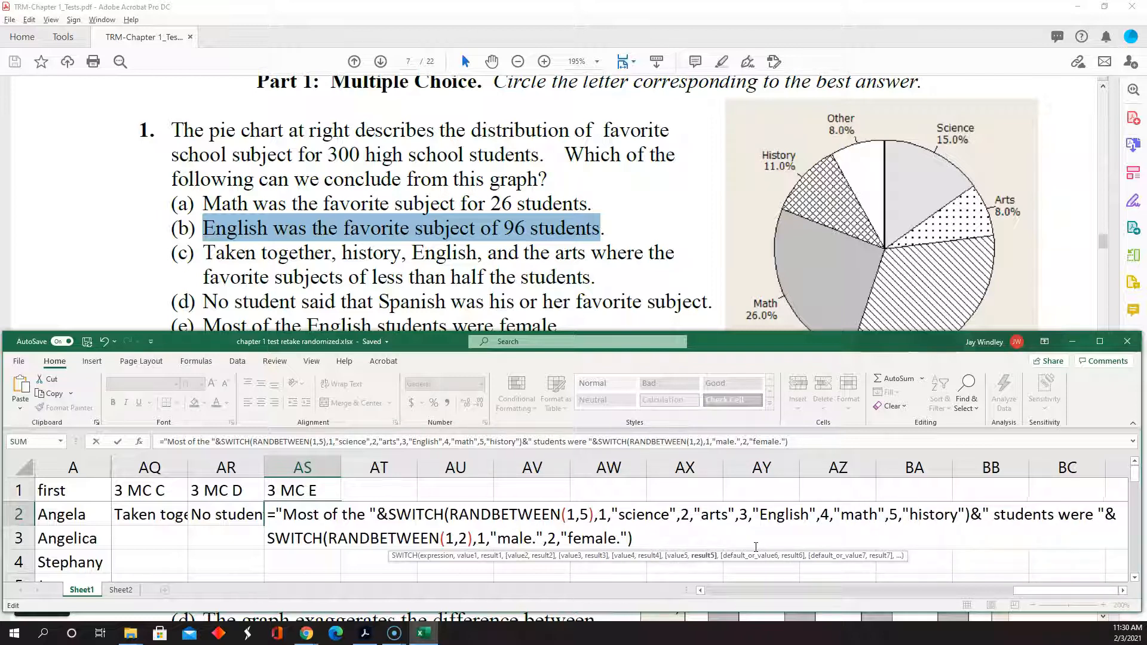
{"action": "key", "text": "Return"}
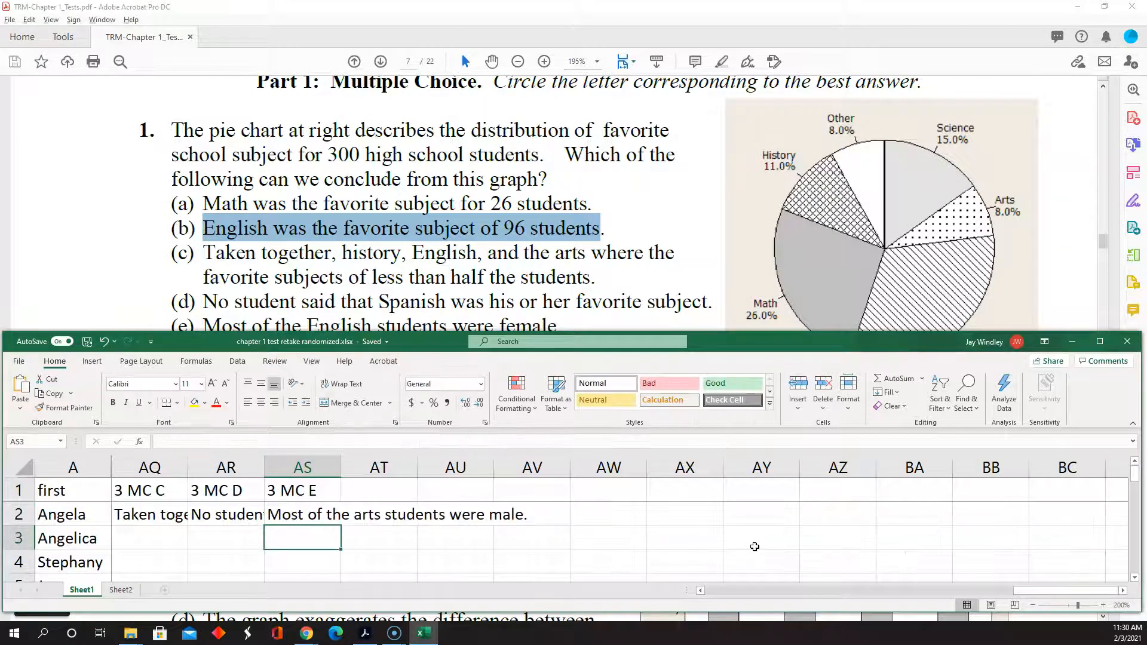
Step: Review the question 3 column headers and their row 2 entries, from "3 n" through "3 MC E"
{"action": "key", "text": "Up"}
{"action": "key", "text": "Up"}
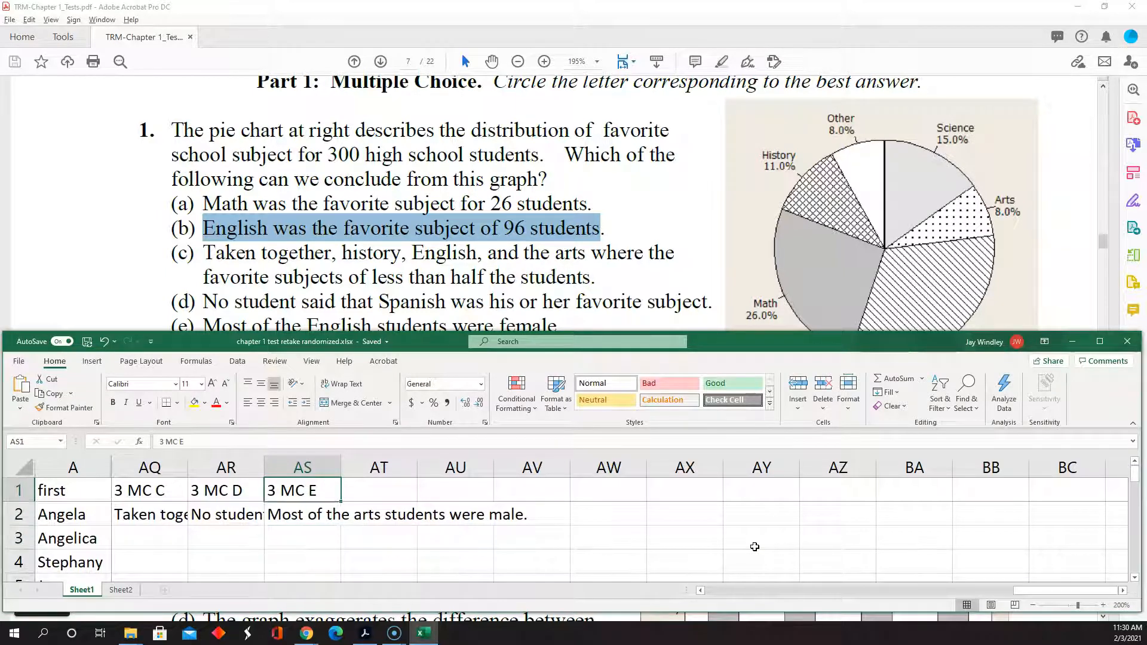
{"action": "key", "text": "Left"}
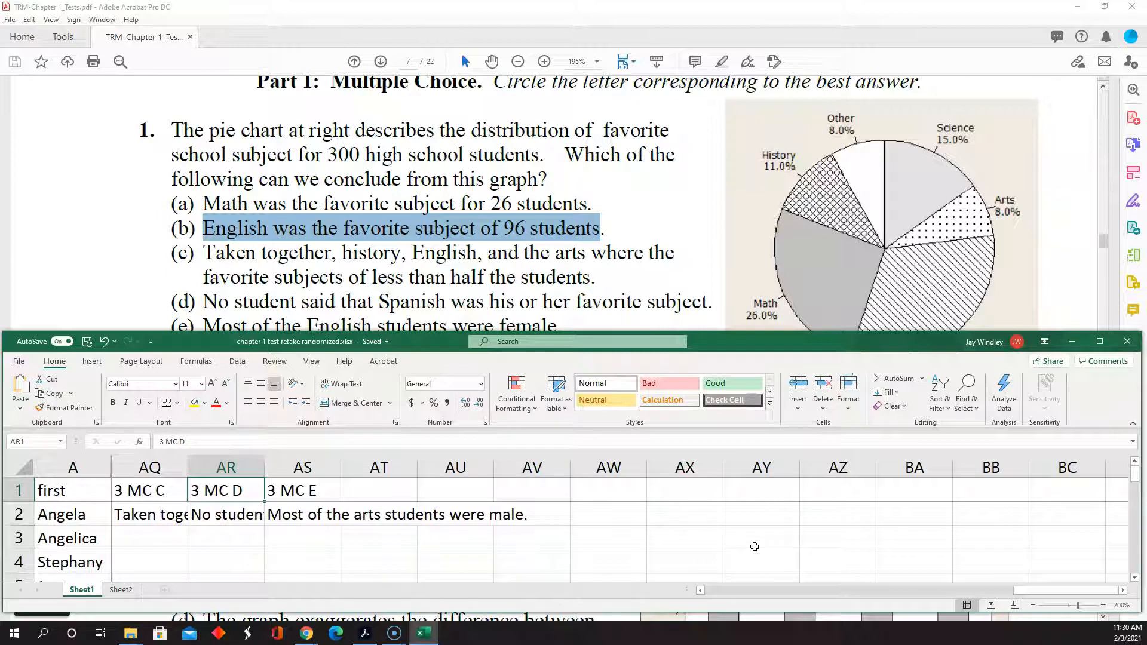
{"action": "key", "text": "Left"}
{"action": "key", "text": "Left"}
{"action": "key", "text": "Left"}
{"action": "key", "text": "Left"}
{"action": "key", "text": "Left"}
{"action": "key", "text": "Left"}
{"action": "key", "text": "Left"}
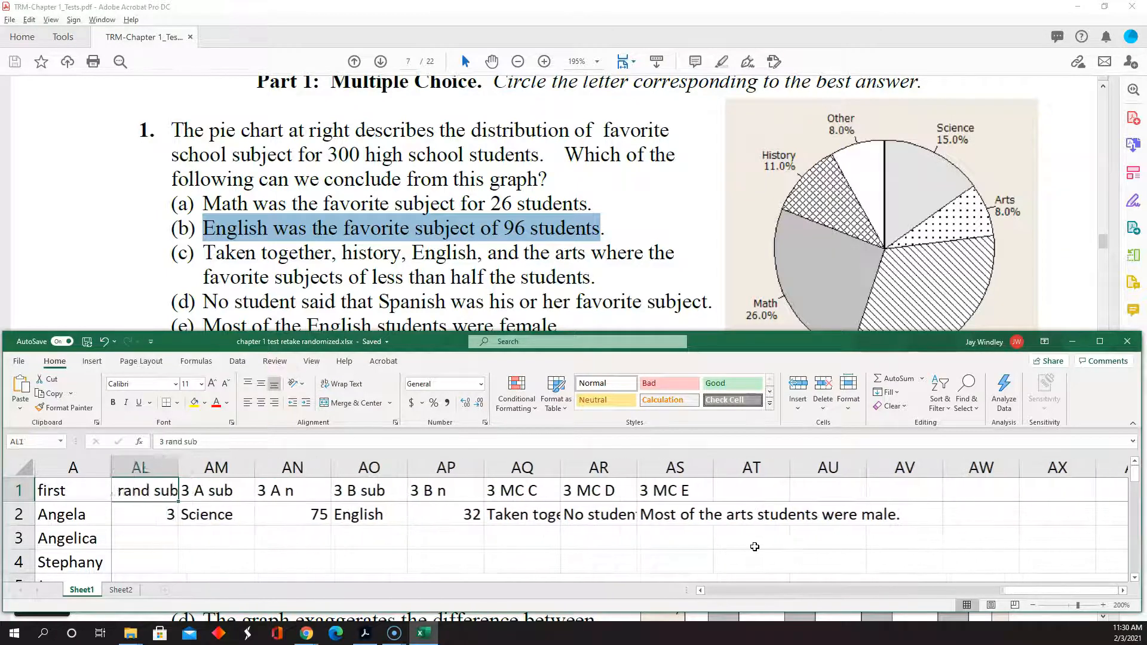
{"action": "key", "text": "Right"}
{"action": "key", "text": "Right"}
{"action": "key", "text": "Right"}
{"action": "key", "text": "Right"}
{"action": "key", "text": "Right"}
{"action": "key", "text": "Right"}
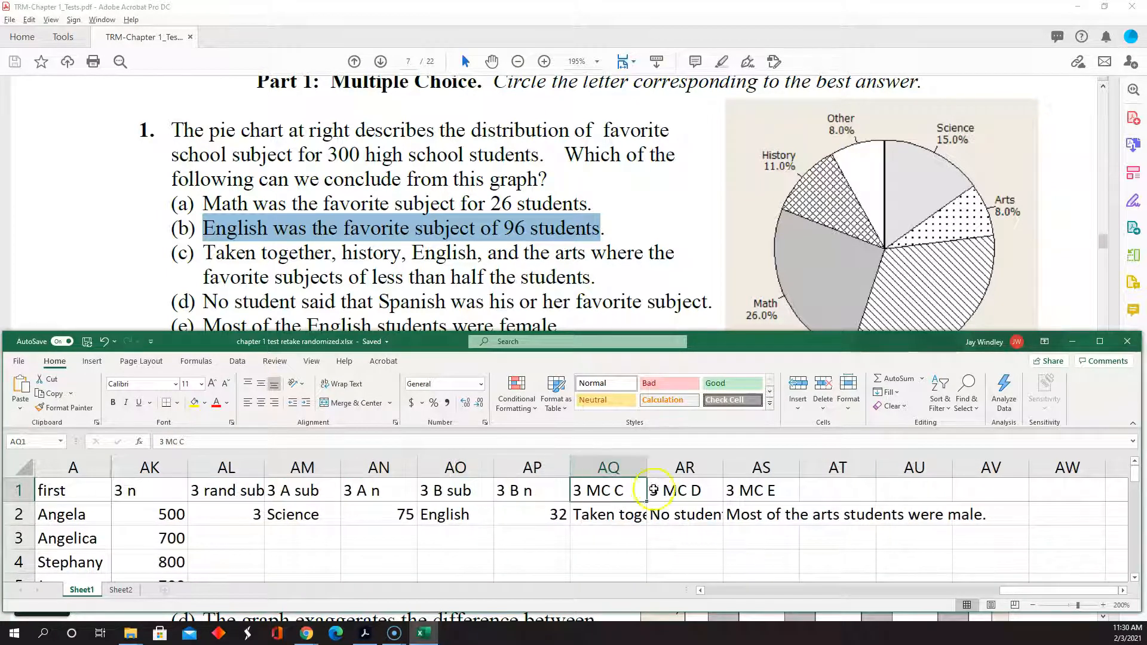
Step: Insert two blank columns before the "3 MC C" column
{"action": "left_click", "coordinate": [626, 471]}
{"action": "right_click", "coordinate": [626, 470]}
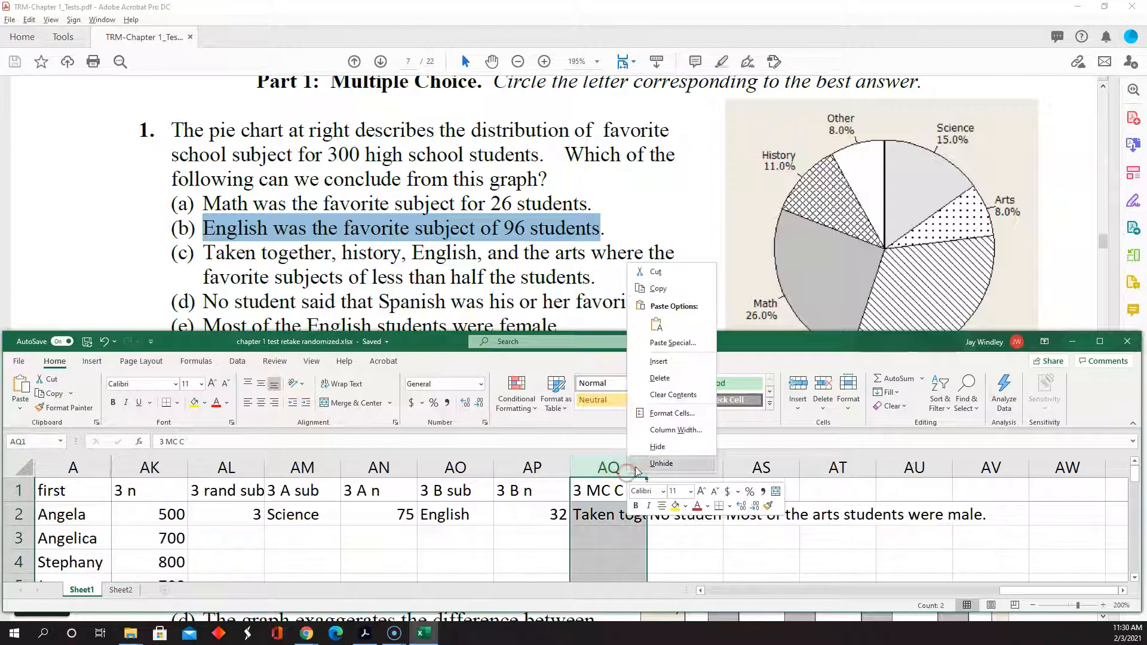
{"action": "left_click", "coordinate": [666, 363]}
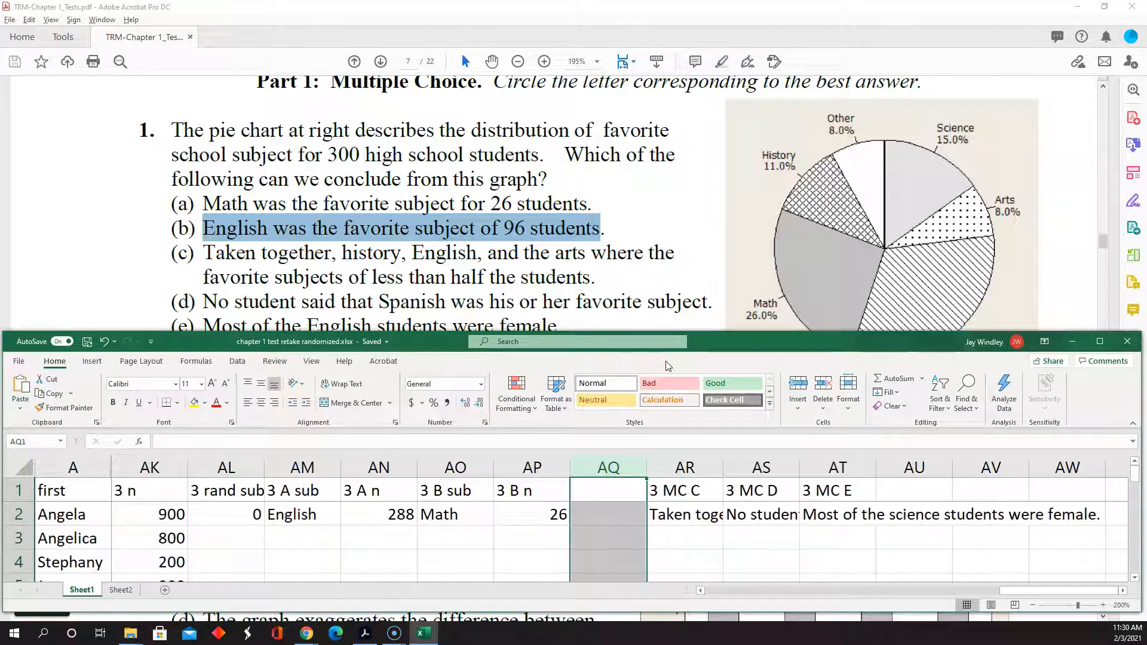
{"action": "right_click", "coordinate": [612, 462]}
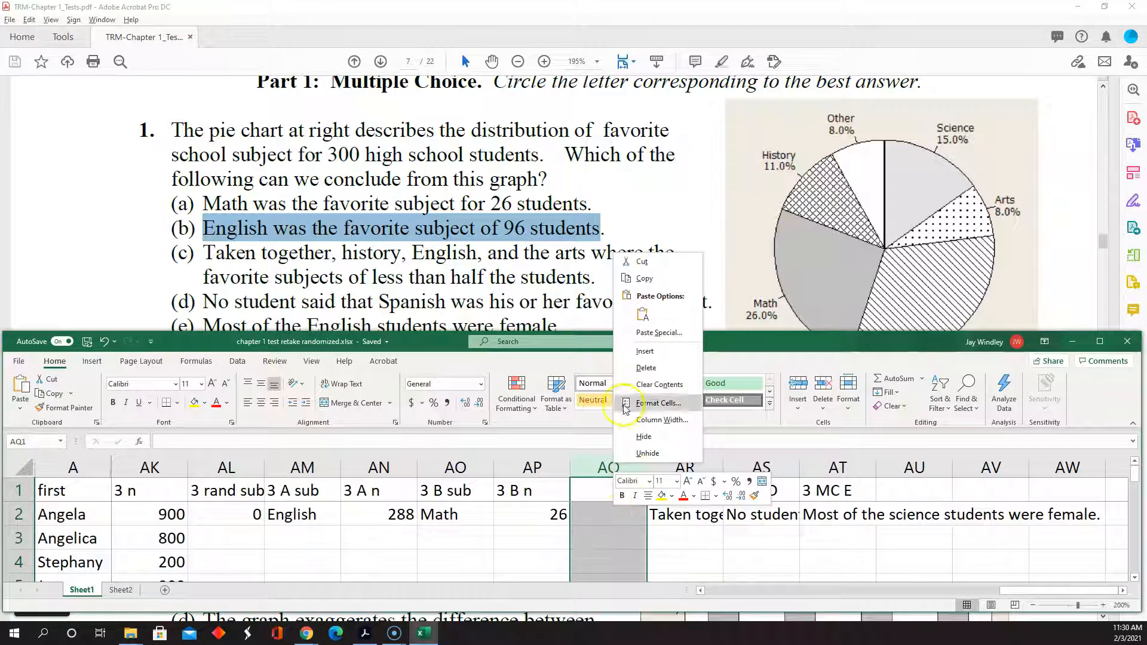
{"action": "left_click", "coordinate": [650, 352]}
Step: Enter the headers "3 MC A" in AQ1 and "3 MC B" in AR1
{"action": "type", "text": "3 MC A"}
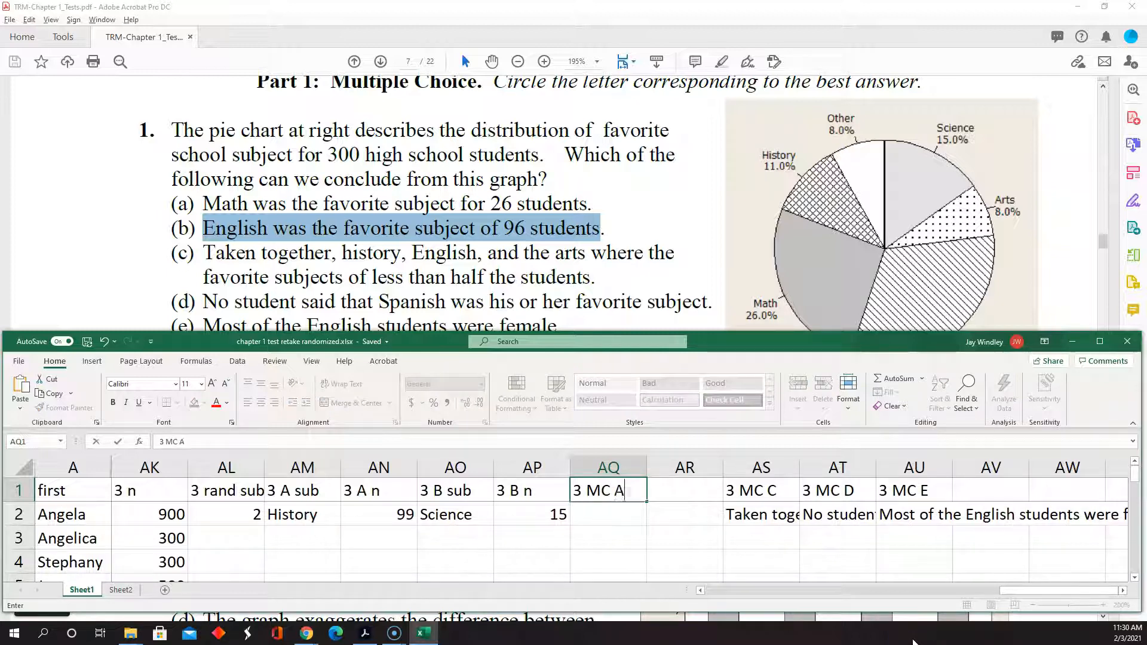
{"action": "key", "text": "Return"}
{"action": "key", "text": "Up"}
{"action": "key", "text": "Right"}
{"action": "type", "text": "3 MC "}
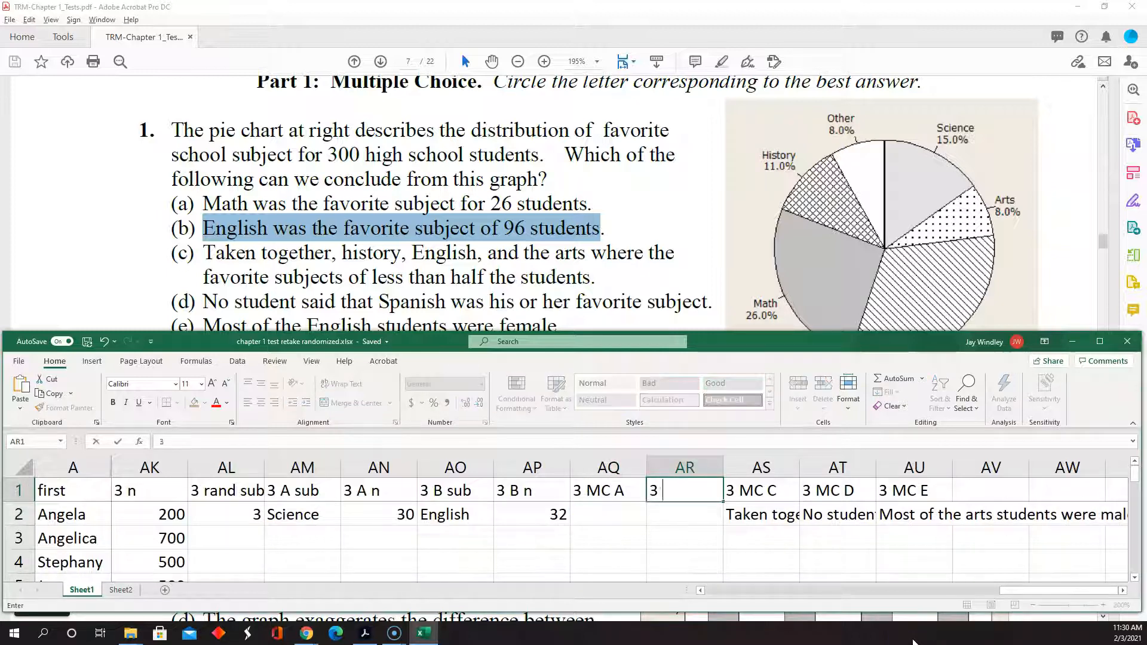
{"action": "type", "text": "B"}
{"action": "key", "text": "Return"}
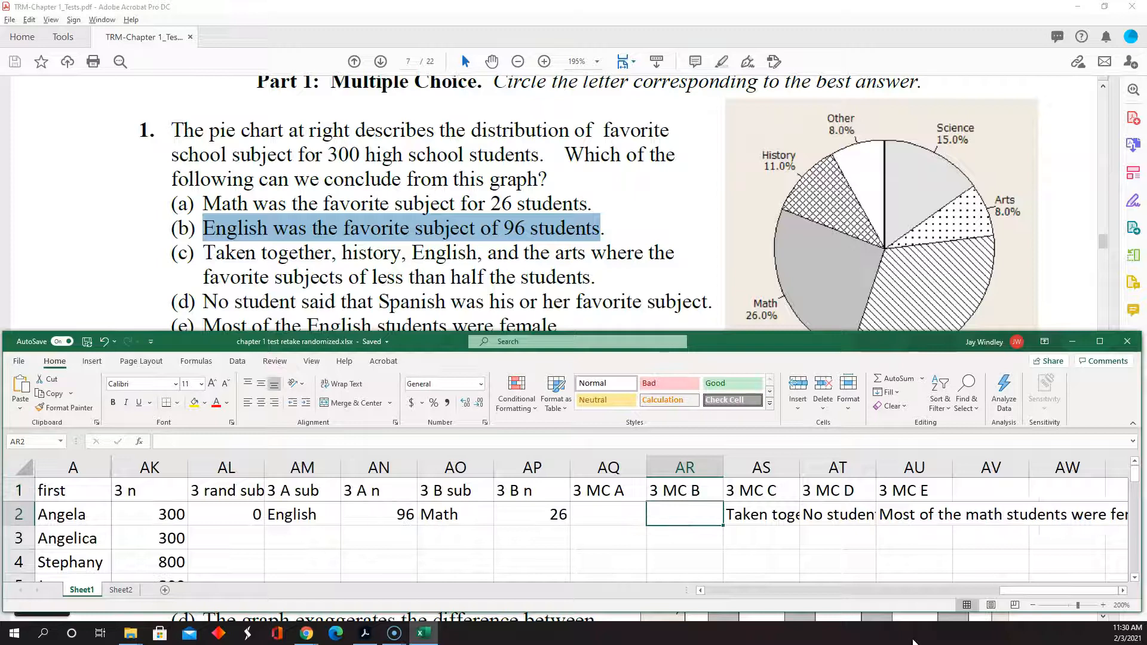
Step: Enter the formula =AM2&" was the favorite subject of "&AN2&" students." in AQ2
{"action": "key", "text": "Left"}
{"action": "type", "text": "="}
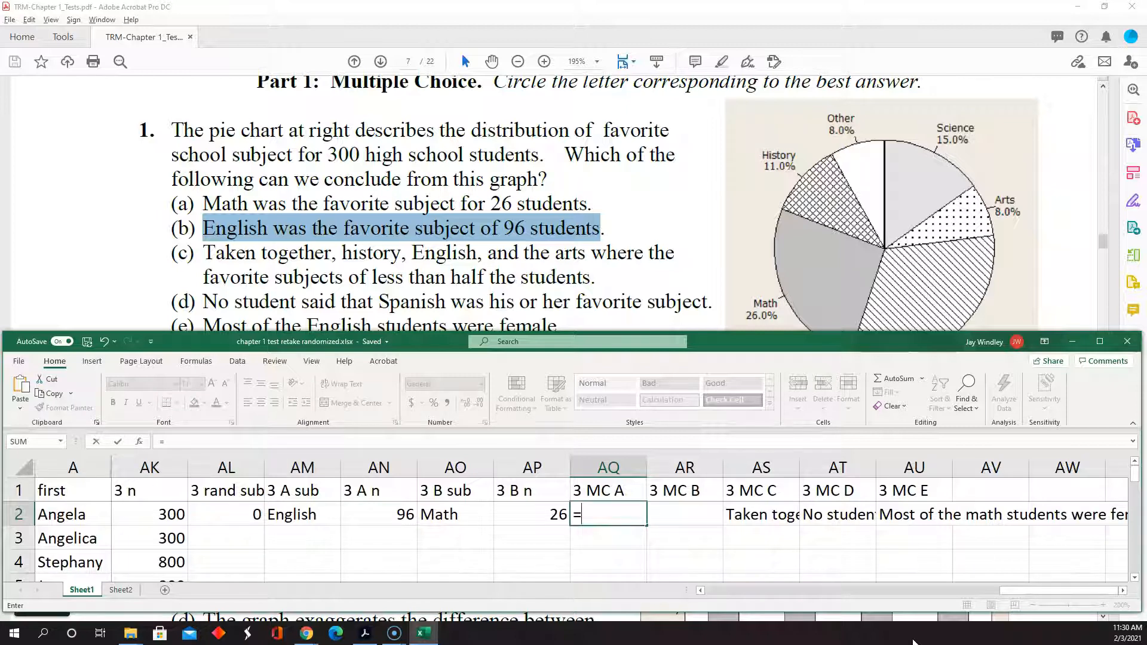
{"action": "type", "text": "am"}
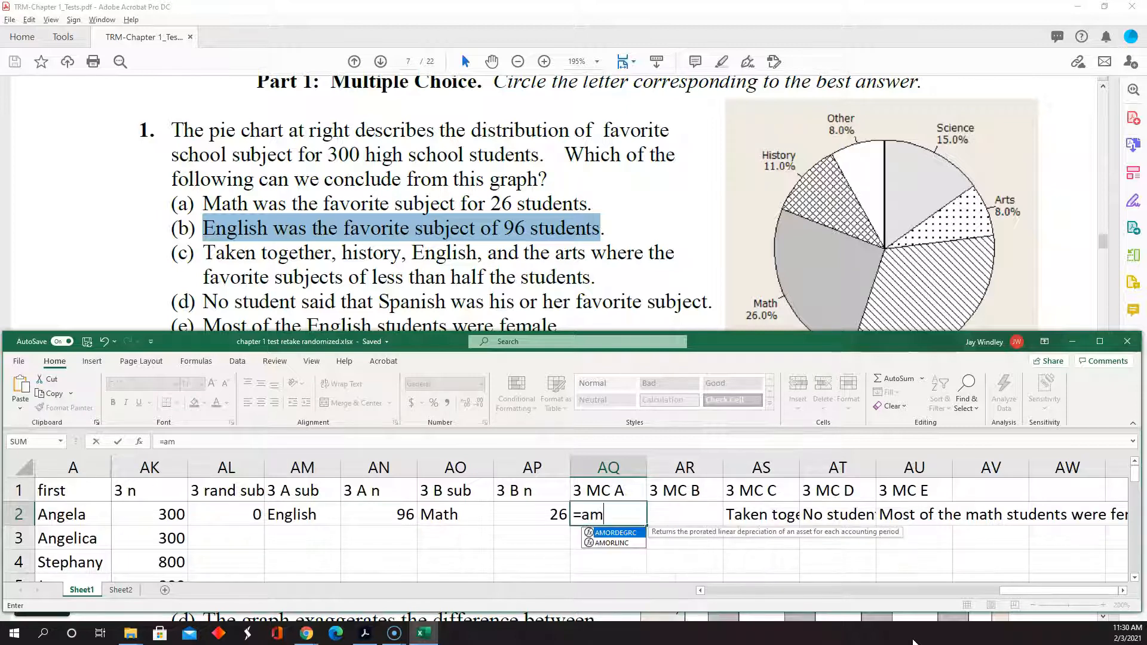
{"action": "type", "text": "2"}
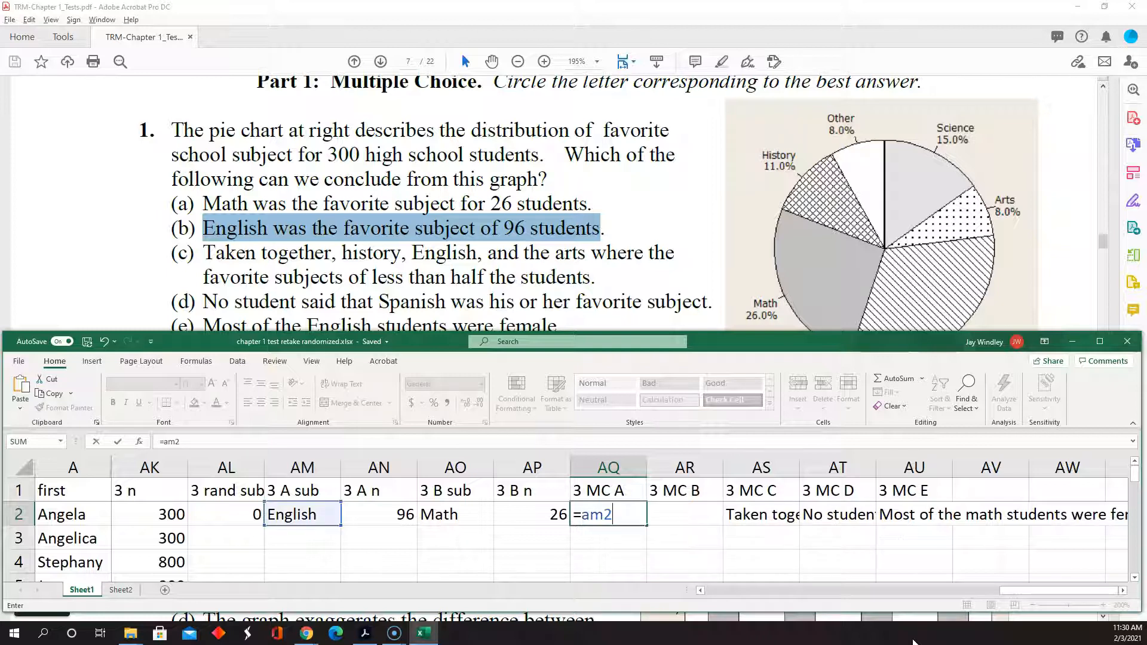
{"action": "type", "text": "&\" was the fav"}
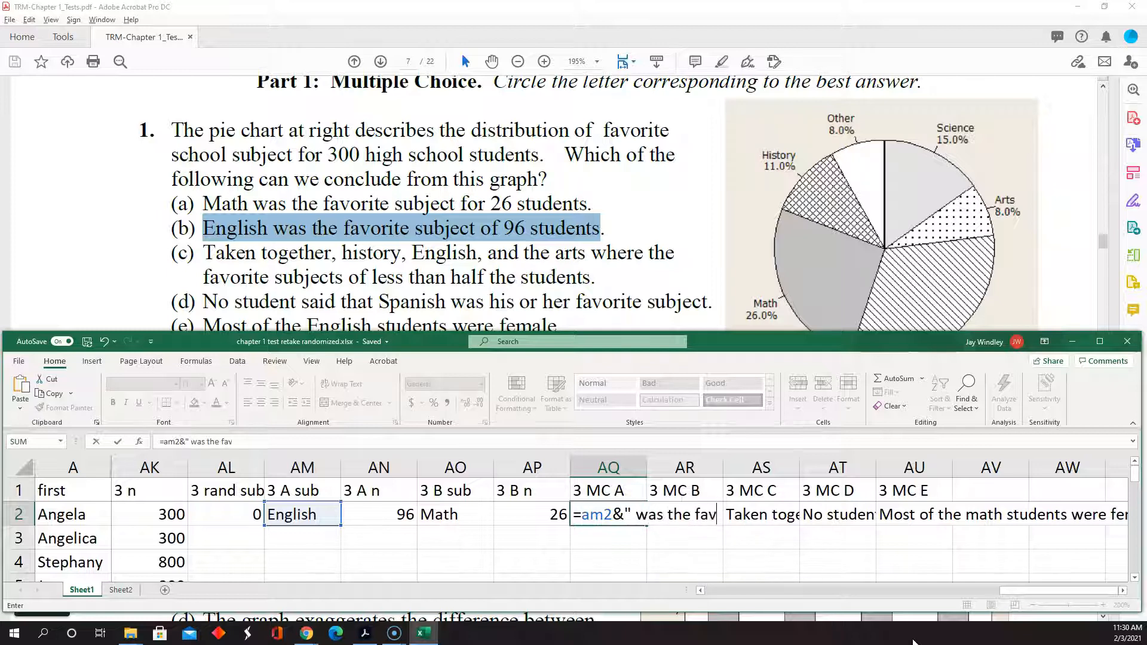
{"action": "type", "text": "orite subj"}
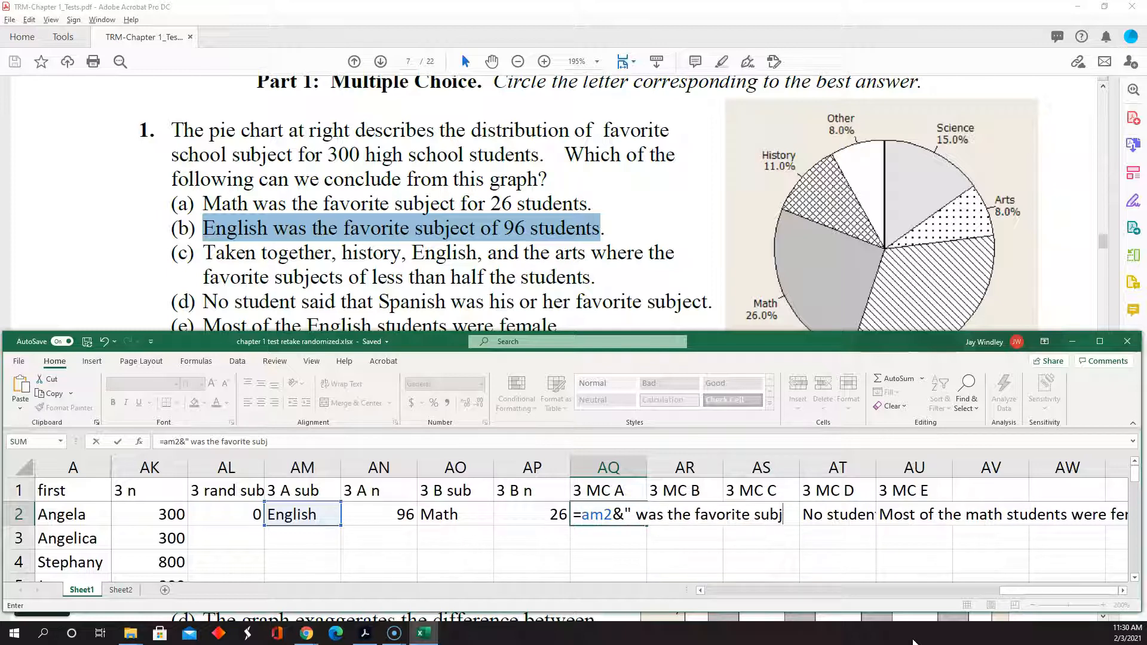
{"action": "type", "text": "ect of "}
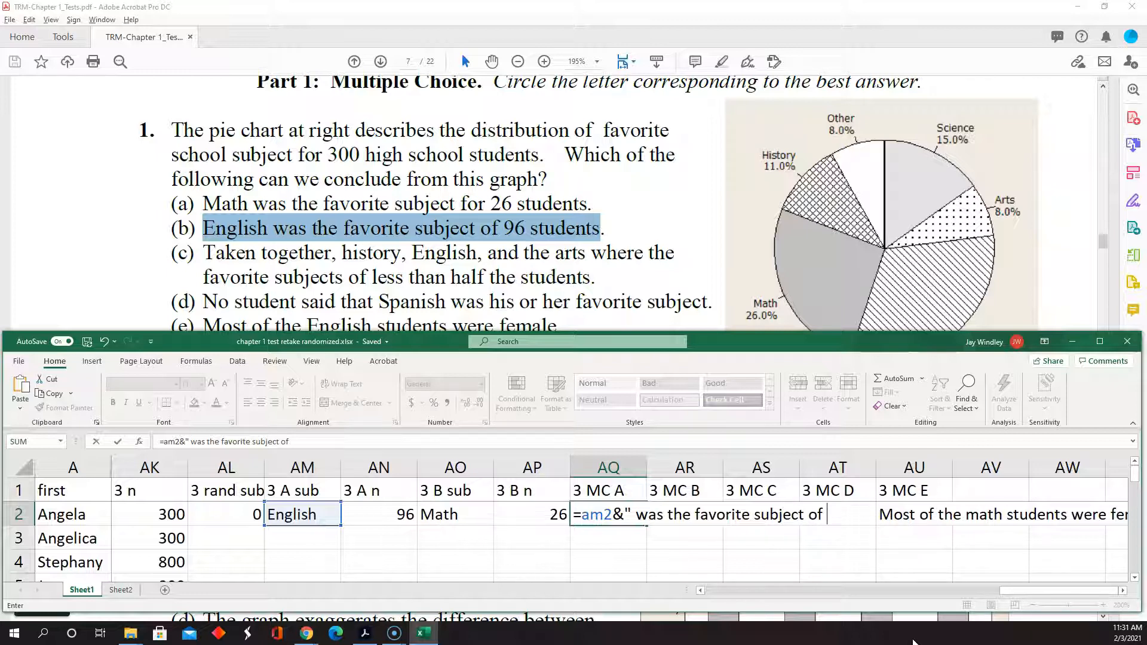
{"action": "type", "text": "\"&an2"}
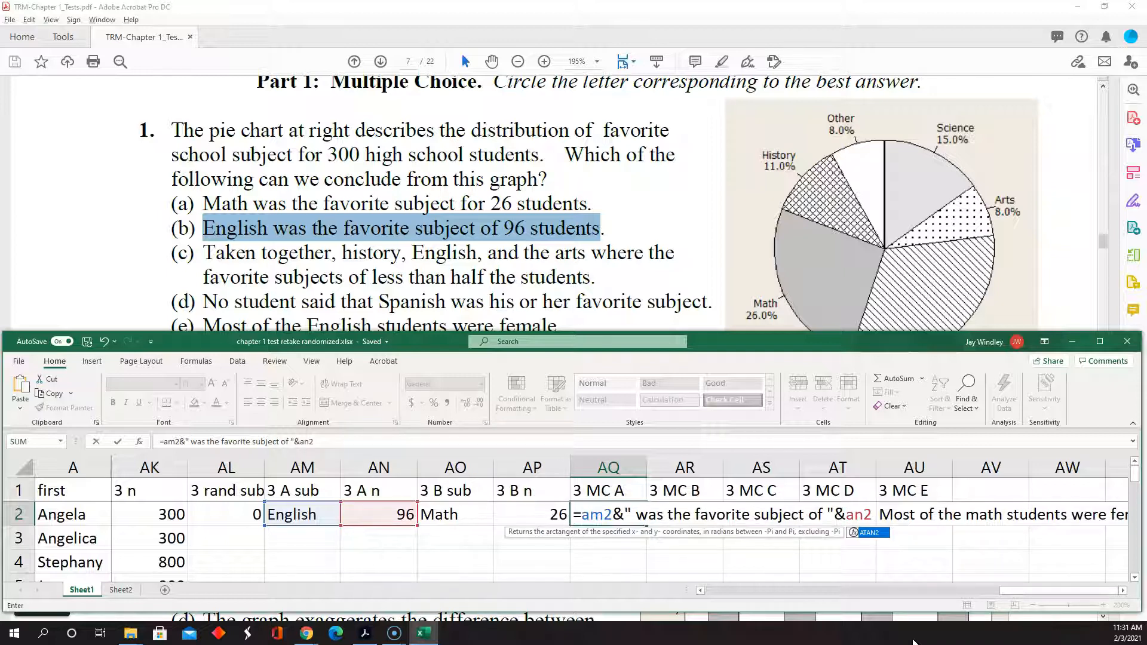
{"action": "type", "text": "&\" st"}
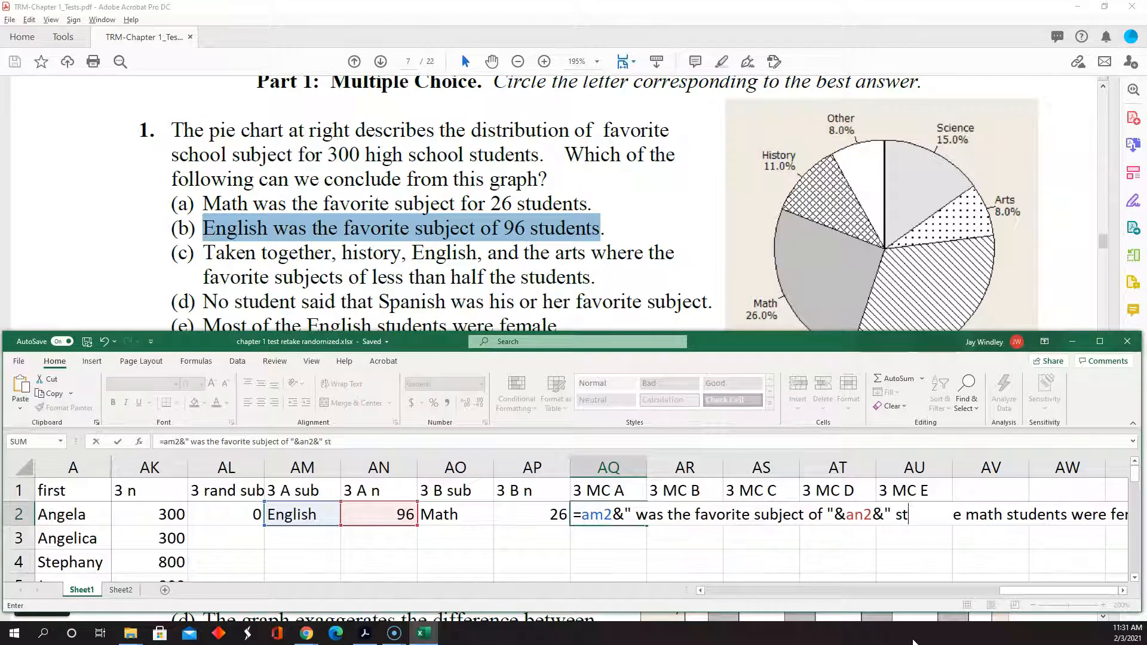
{"action": "type", "text": "udents.\""}
{"action": "key", "text": "Return"}
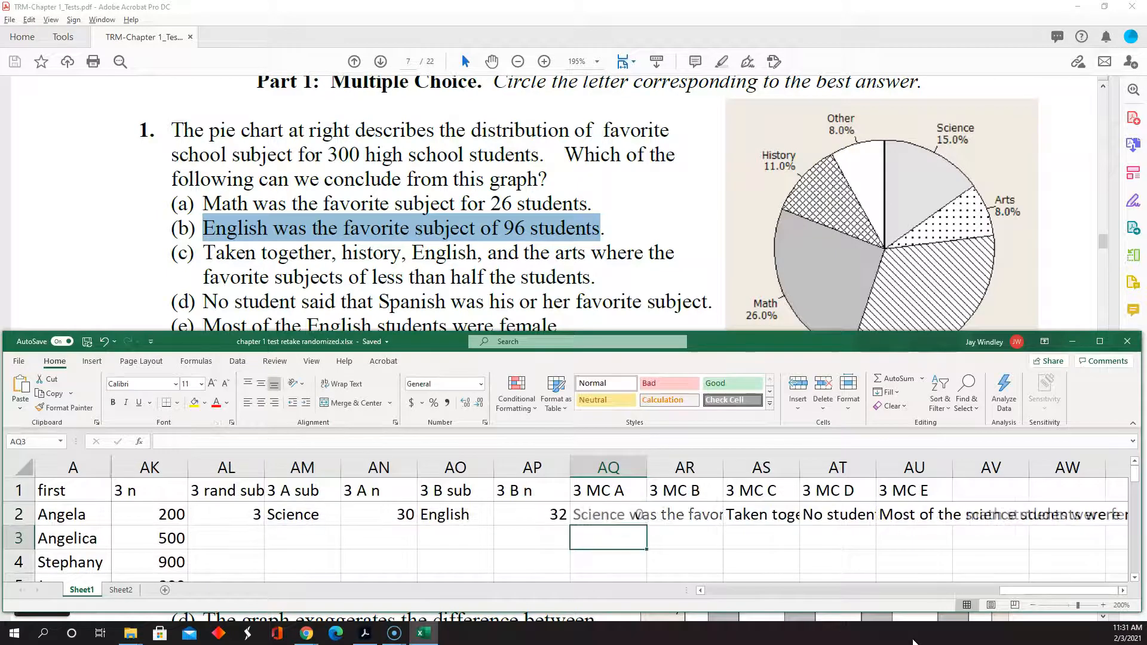
Step: Recalculate the sheet repeatedly to check how the "3 MC A" sentence follows the random subject and number
{"action": "key", "text": "F9"}
{"action": "key", "text": "F9"}
{"action": "key", "text": "F9"}
{"action": "key", "text": "F9"}
{"action": "key", "text": "F9"}
{"action": "key", "text": "F9"}
{"action": "key", "text": "F9"}
{"action": "key", "text": "F9"}
{"action": "key", "text": "F9"}
{"action": "key", "text": "F9"}
{"action": "key", "text": "F9"}
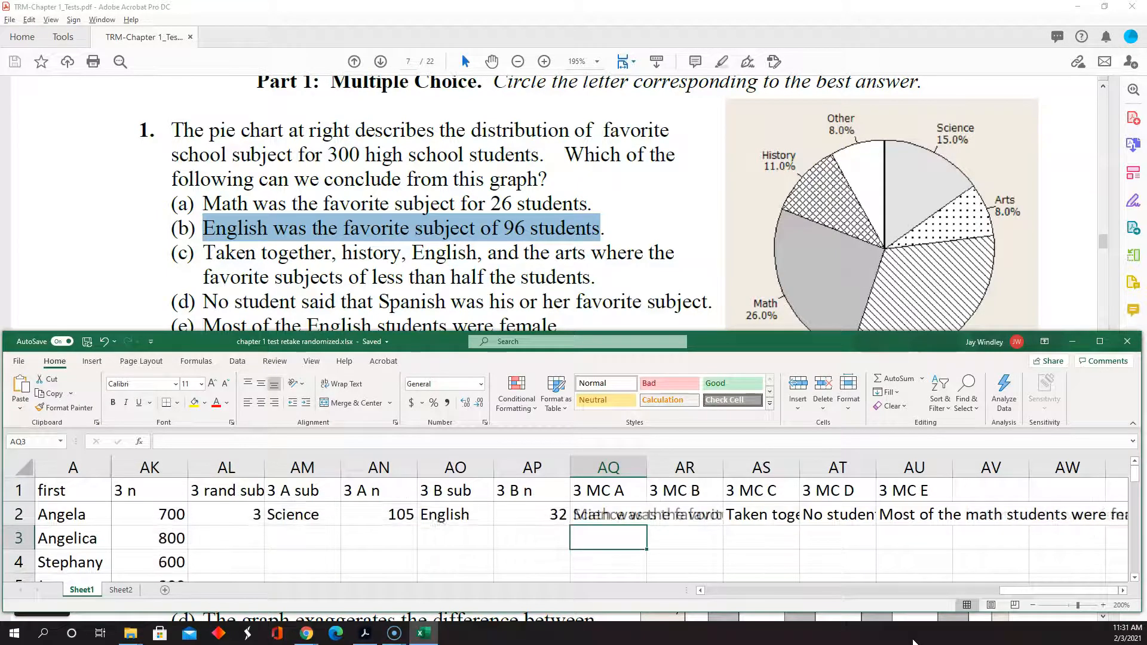
{"action": "key", "text": "F9"}
{"action": "key", "text": "F9"}
{"action": "key", "text": "F9"}
{"action": "key", "text": "F9"}
{"action": "key", "text": "F9"}
{"action": "key", "text": "F9"}
{"action": "key", "text": "F9"}
{"action": "key", "text": "F9"}
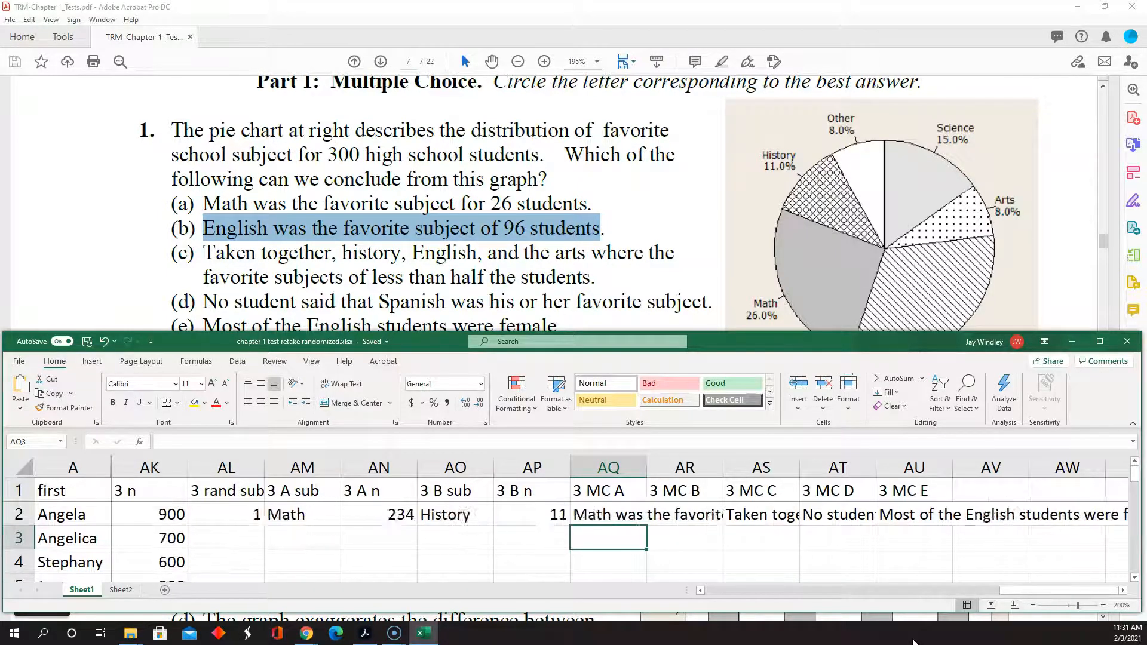
{"action": "key", "text": "F9"}
{"action": "key", "text": "F9"}
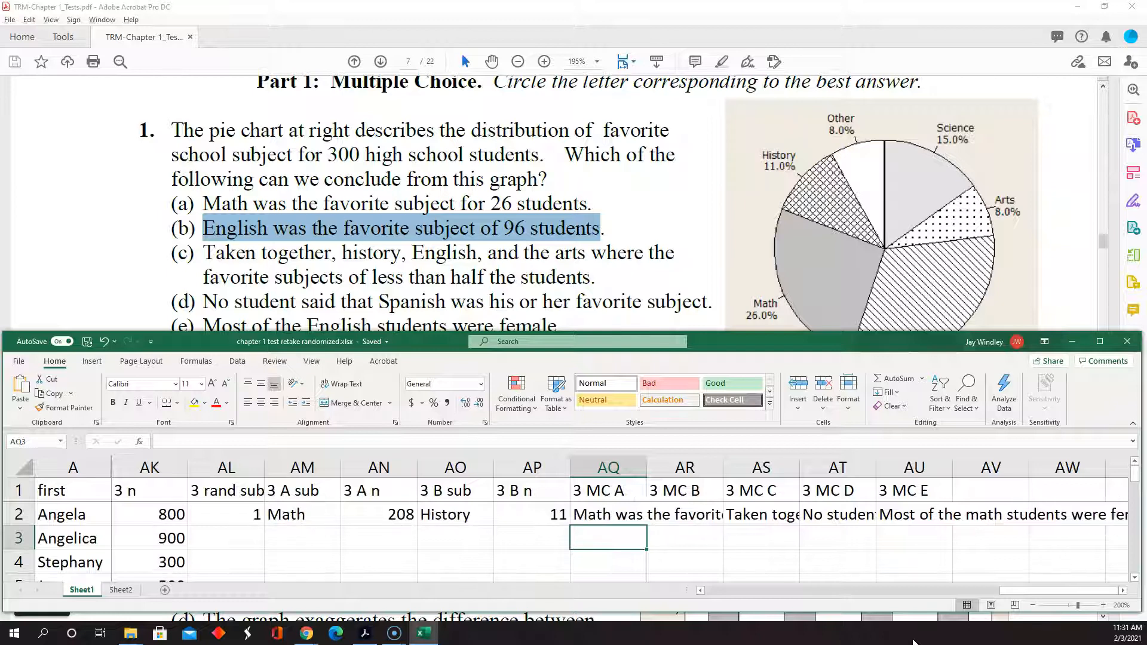
{"action": "key", "text": "F9"}
{"action": "key", "text": "F9"}
Step: Enter the formula =AO2&" was the favorite subject for "&AP2&" students." in AR2
{"action": "key", "text": "Up"}
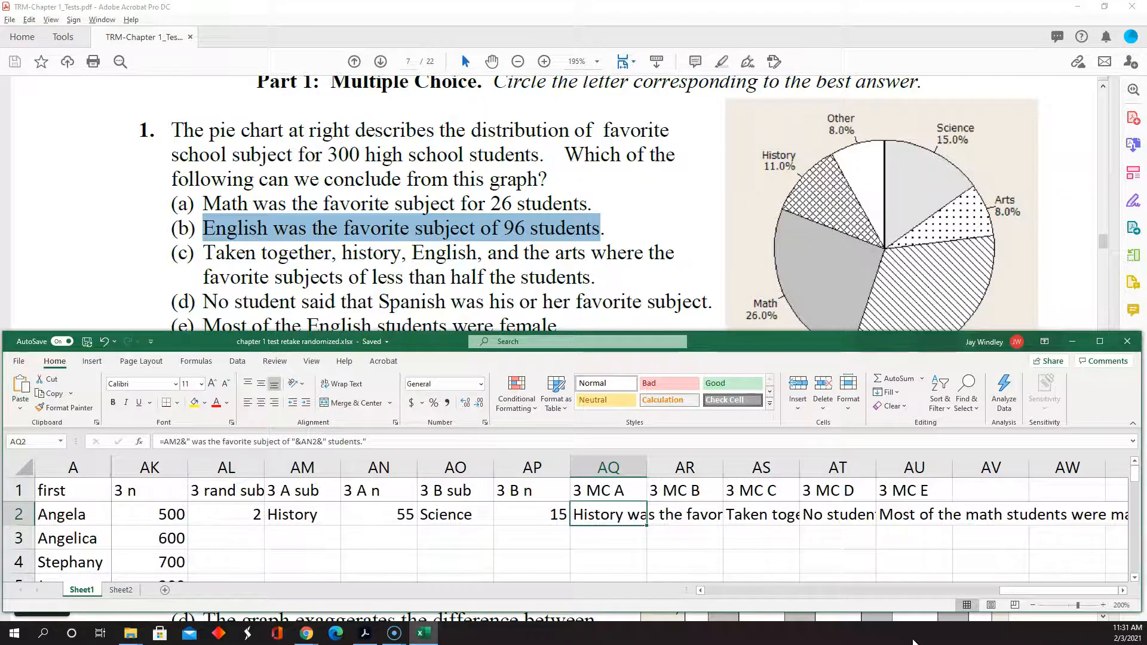
{"action": "key", "text": "Right"}
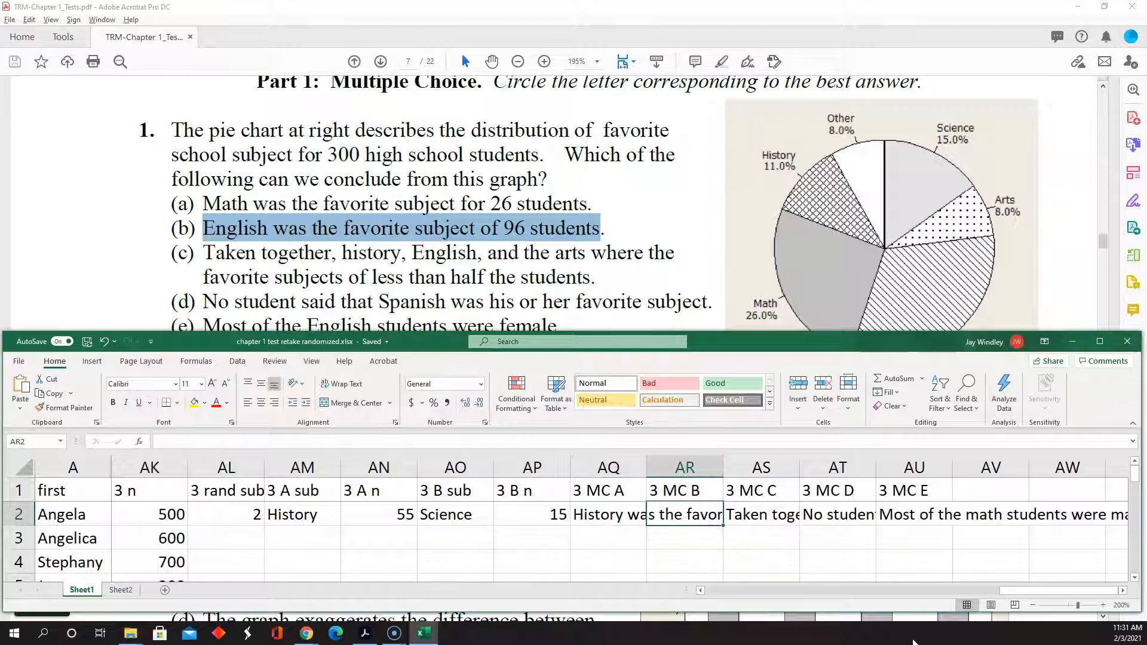
{"action": "key", "text": "F2"}
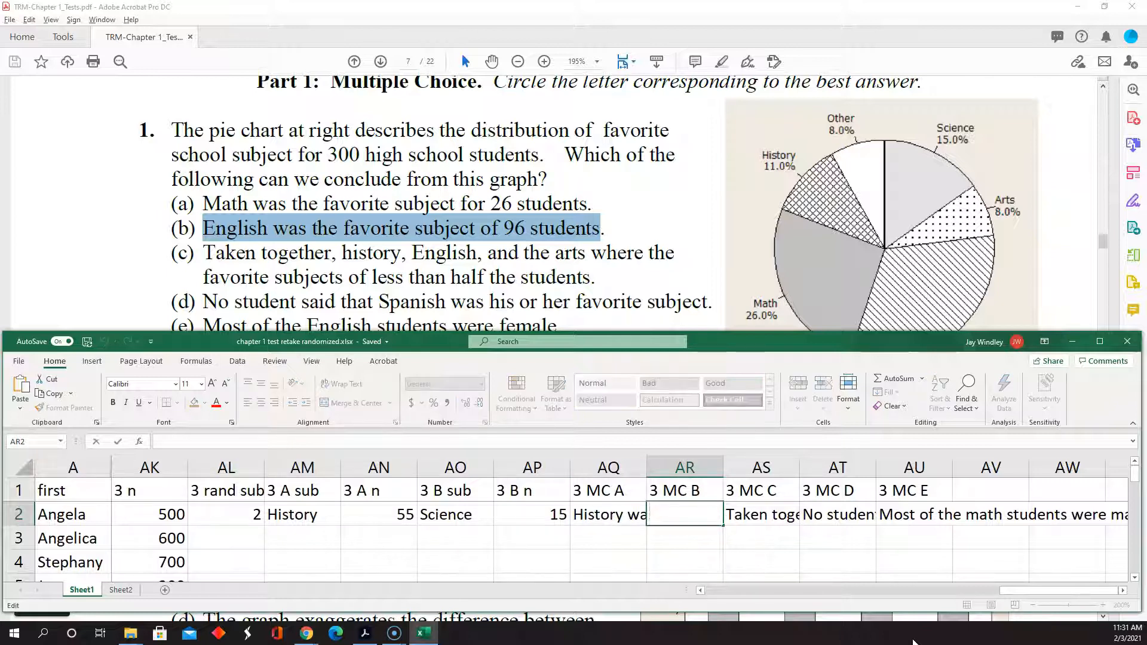
{"action": "type", "text": "="}
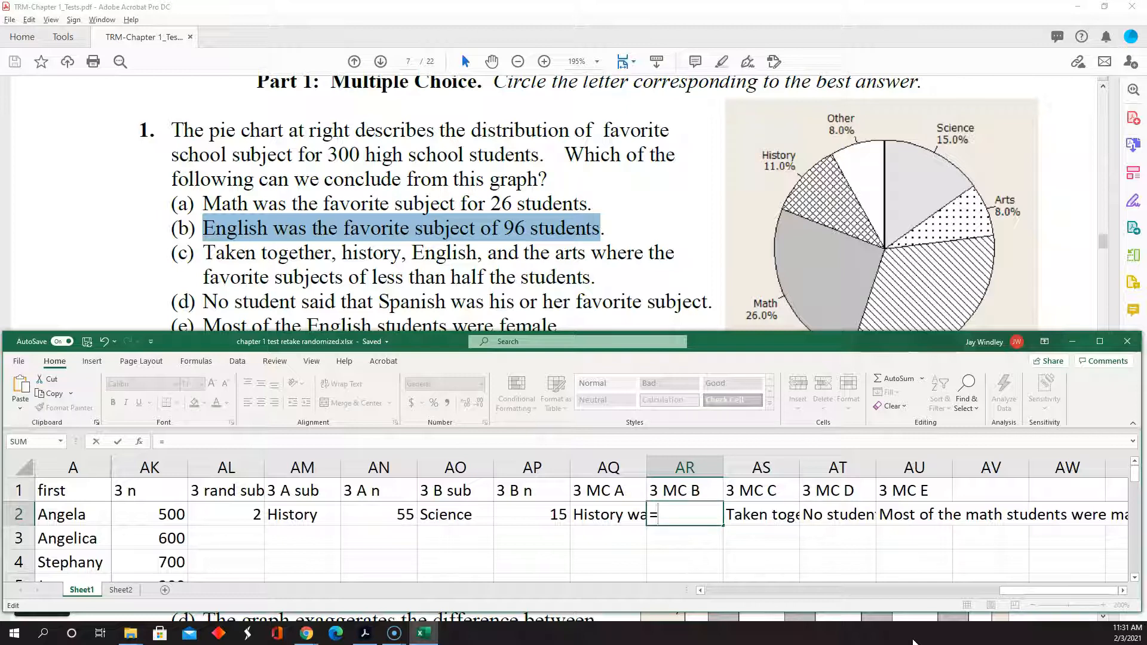
{"action": "type", "text": "ao2"}
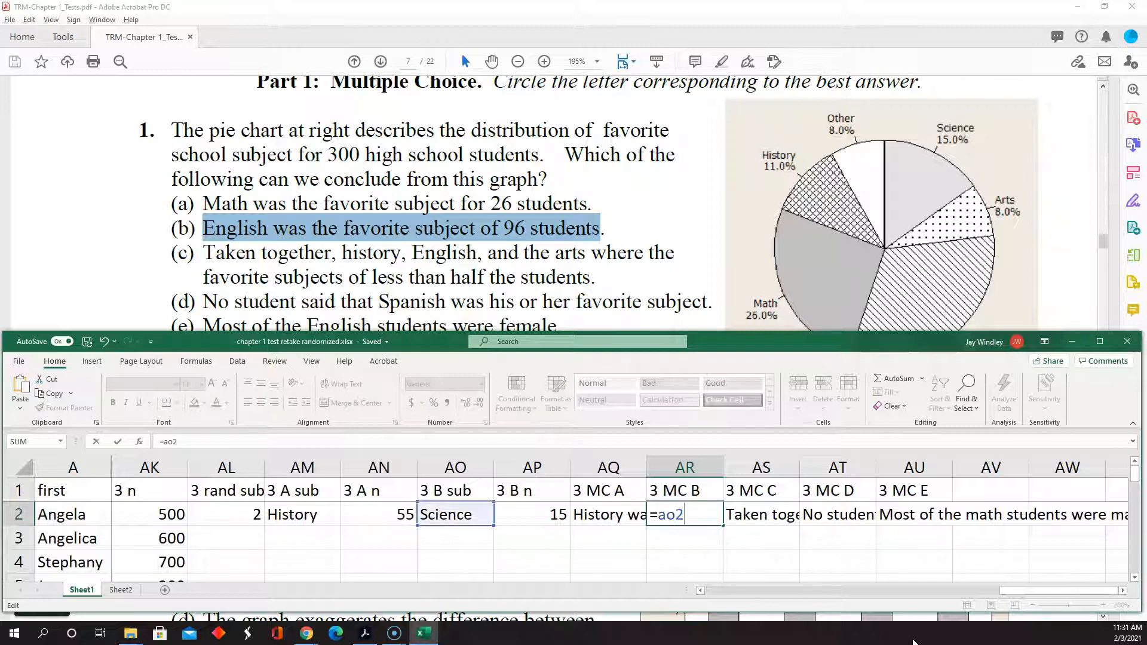
{"action": "type", "text": "&\" was the "}
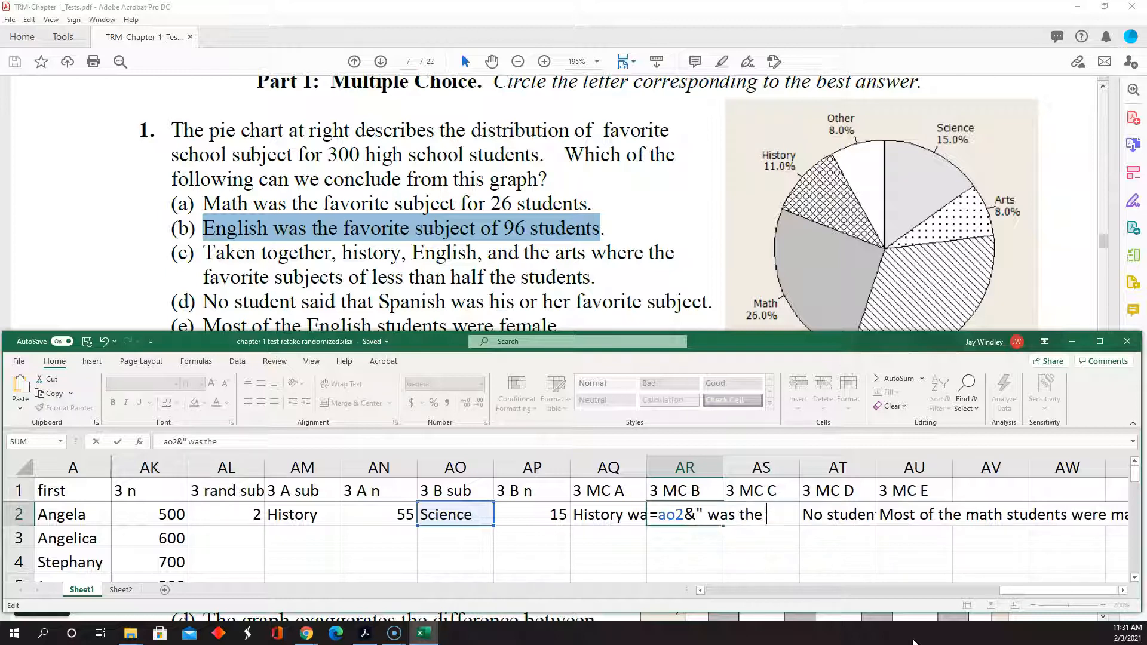
{"action": "type", "text": "favorite s"}
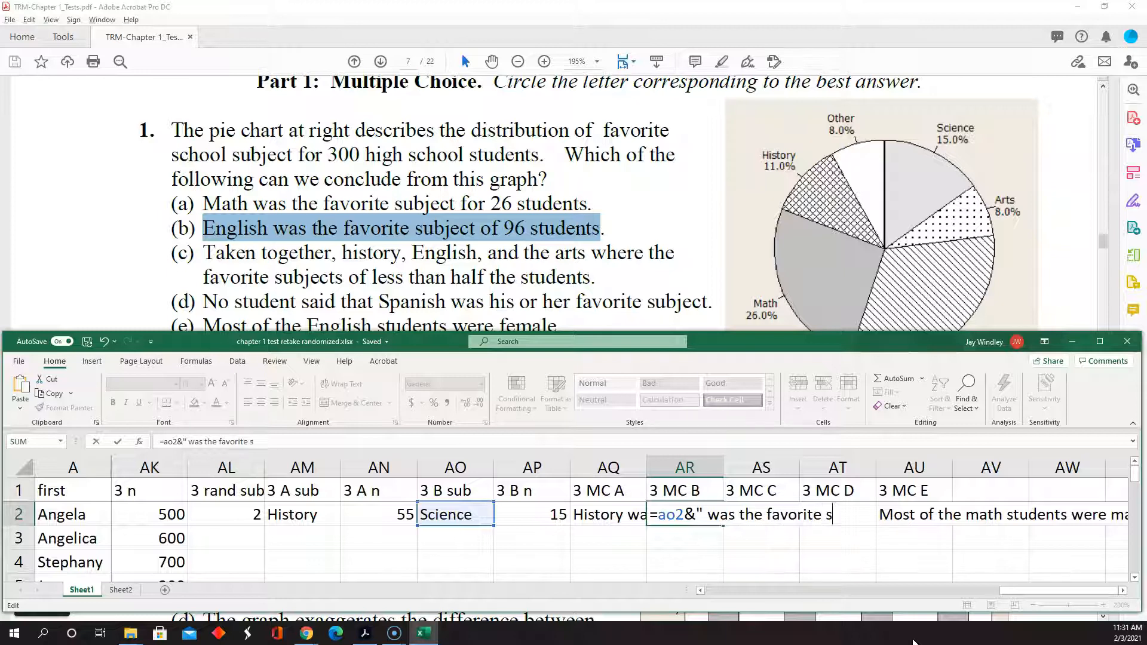
{"action": "type", "text": "ubject for"}
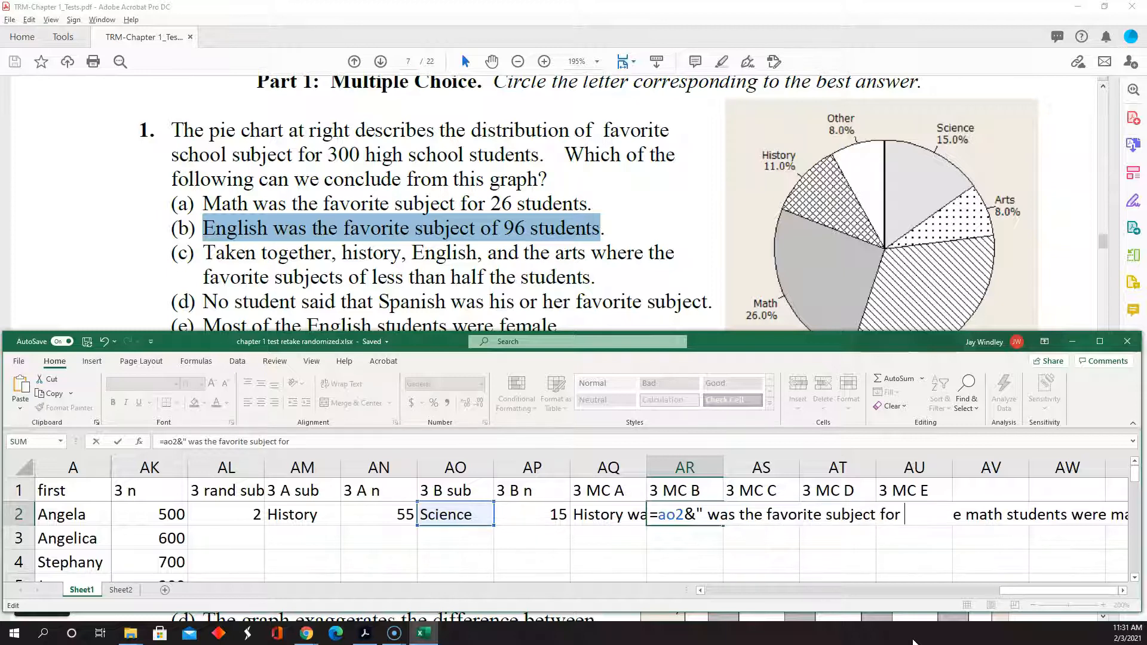
{"action": "type", "text": " \"&ap2&"}
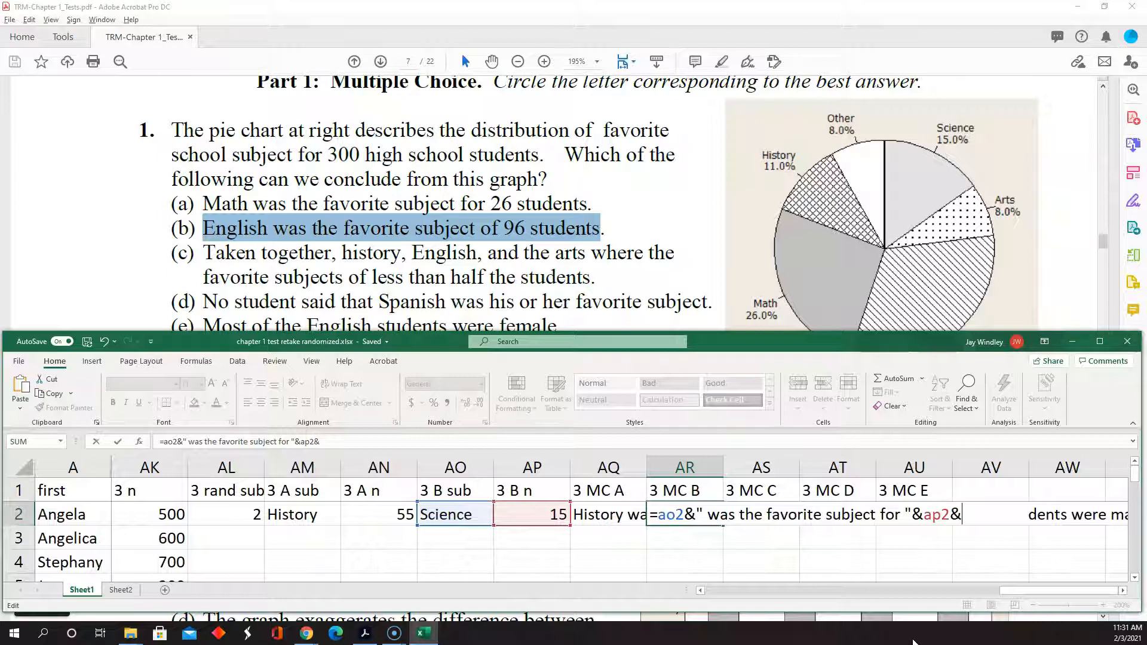
{"action": "type", "text": "\" students.\""}
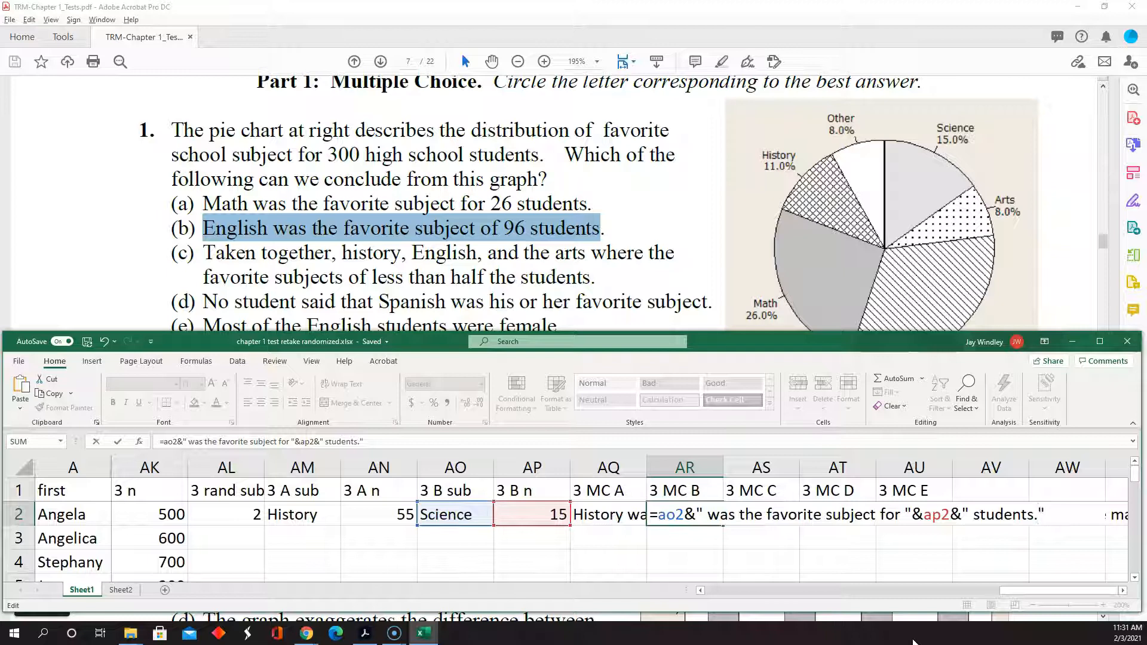
{"action": "key", "text": "Return"}
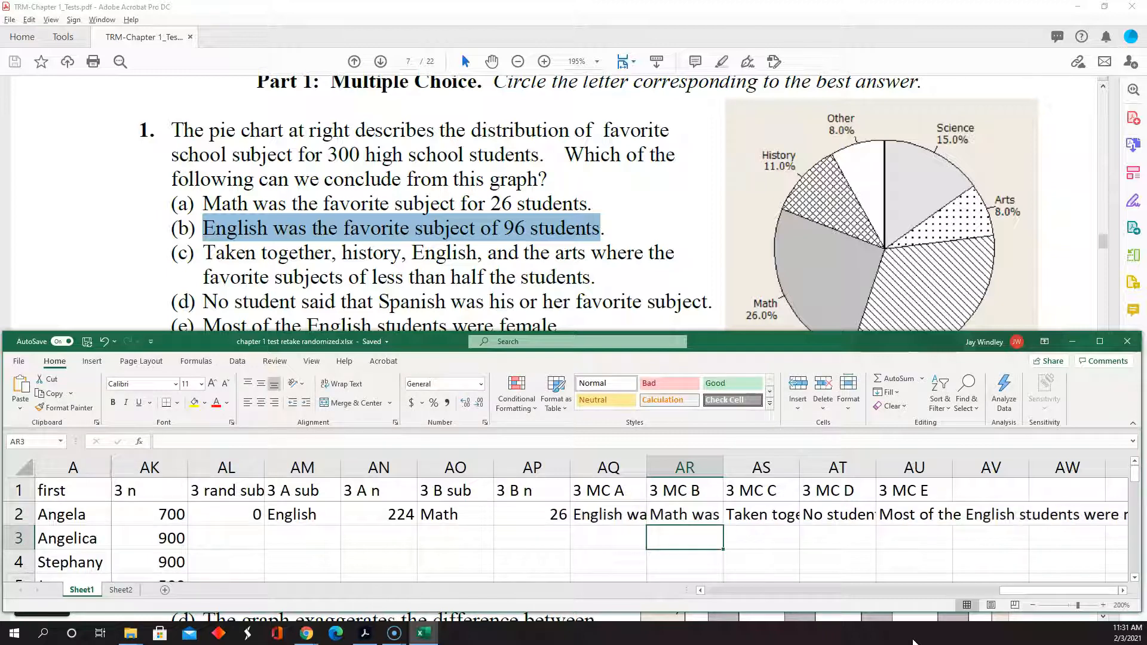
Step: Copy the five answer choices in AQ2:AU2 and paste them as text into the untitled Notepad document
{"action": "key", "text": "Up"}
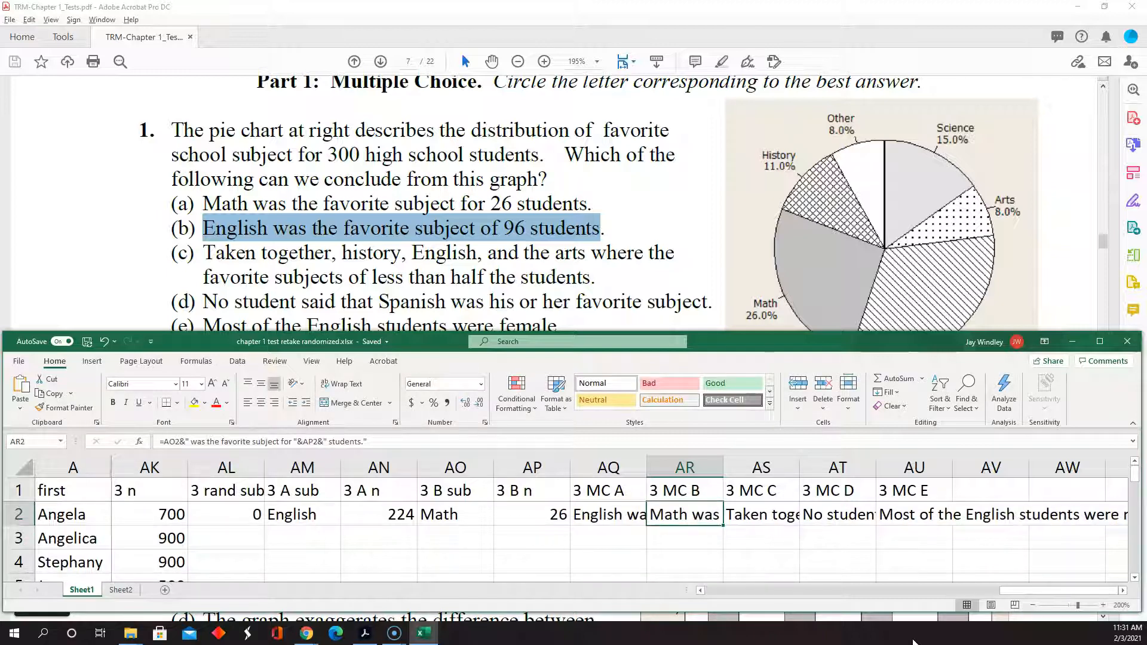
{"action": "key", "text": "Left"}
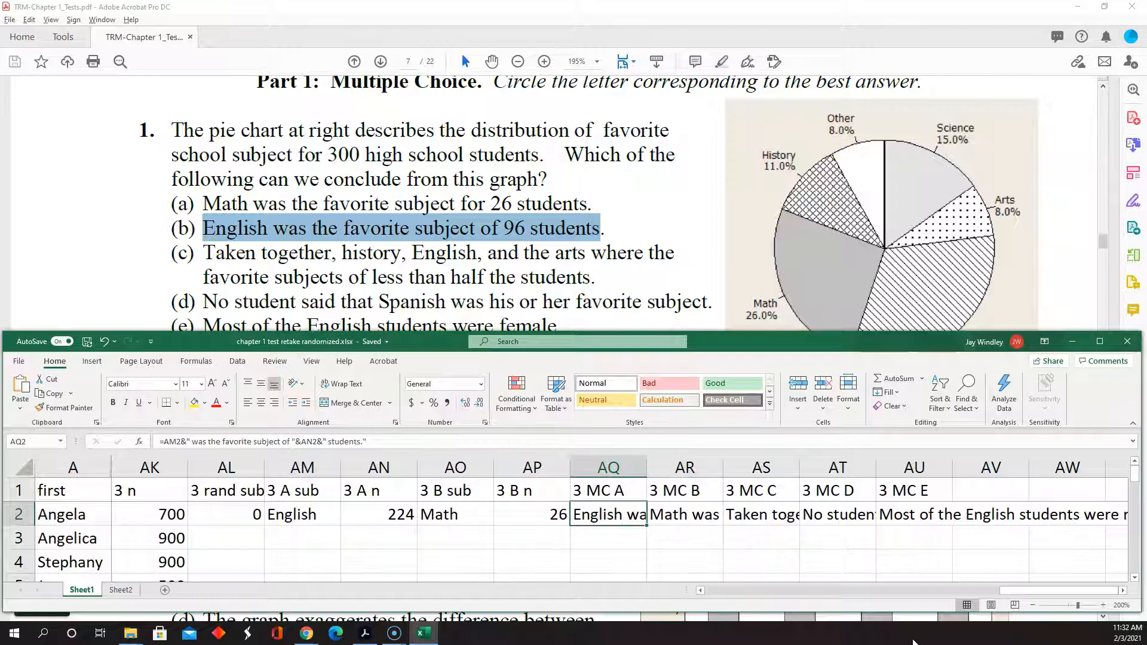
{"action": "key", "text": "shift+Right"}
{"action": "key", "text": "shift+Right"}
{"action": "key", "text": "shift+Right"}
{"action": "key", "text": "shift+Right"}
{"action": "key", "text": "ctrl+c"}
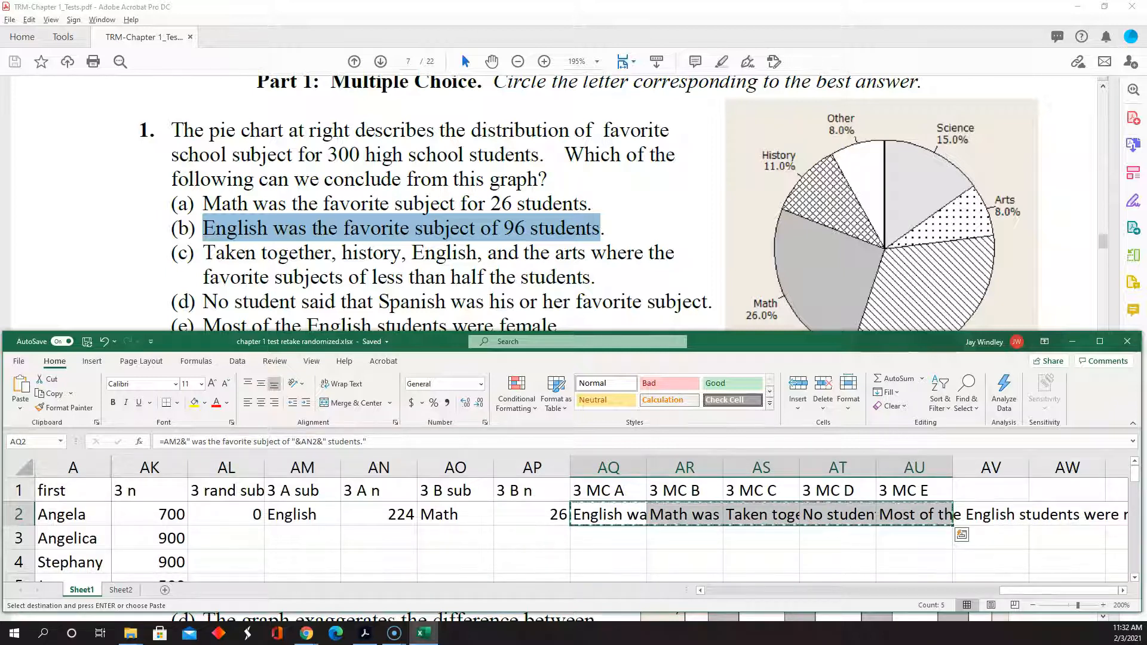
{"action": "key", "text": "alt+Tab"}
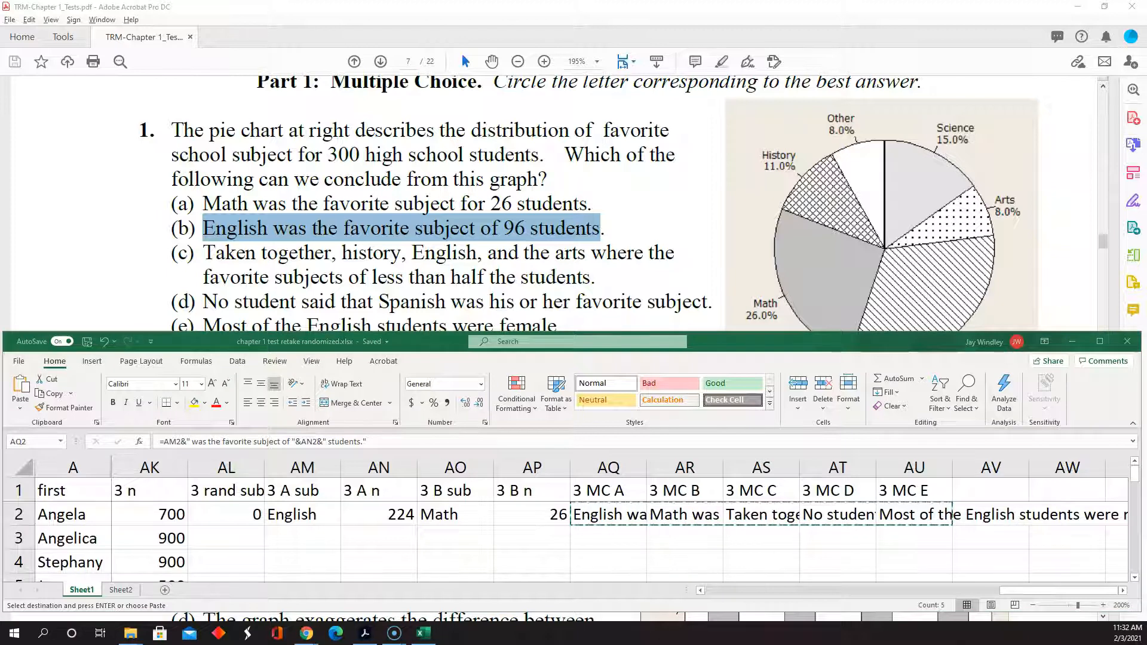
{"action": "left_click_drag", "start_coordinate": [1146, 279], "coordinate": [337, 173]}
{"action": "key", "text": "ctrl+v"}
Step: Replace the gap after the first pasted answer choice with a line break so the second choice starts a new line
{"action": "key", "text": "Right"}
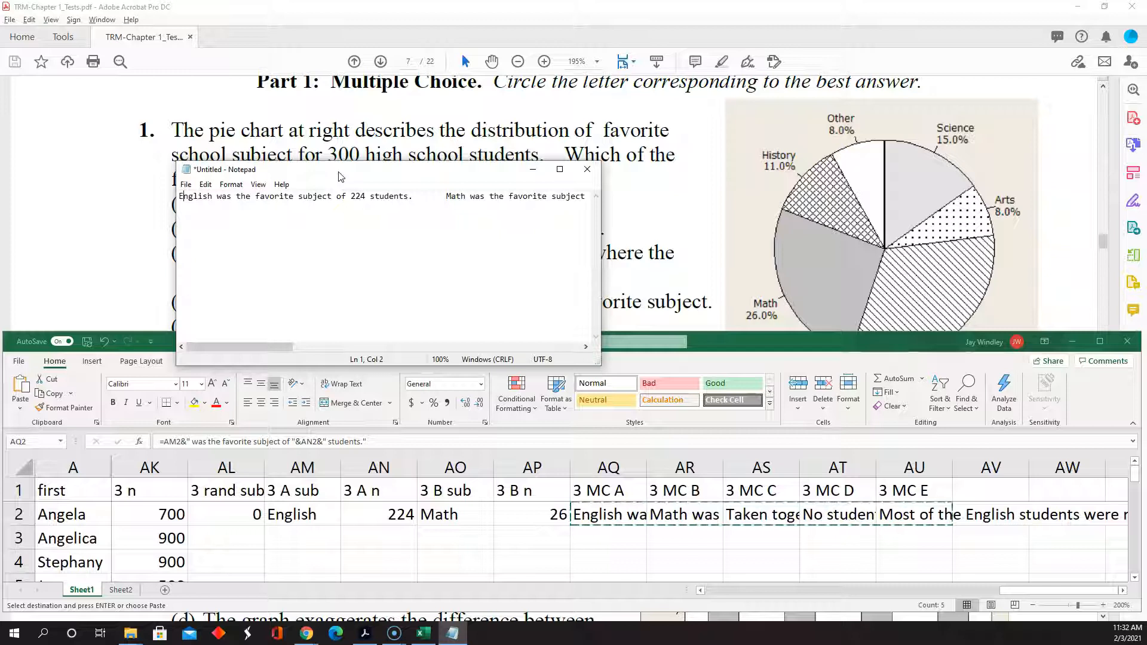
{"action": "key", "text": "Right"}
{"action": "key", "text": "Right"}
{"action": "key", "text": "Right"}
{"action": "key", "text": "Right"}
{"action": "key", "text": "Right"}
{"action": "key", "text": "Right"}
{"action": "key", "text": "Right"}
{"action": "key", "text": "Right"}
{"action": "key", "text": "Right"}
{"action": "key", "text": "Right"}
{"action": "key", "text": "Right"}
{"action": "key", "text": "Right"}
{"action": "key", "text": "Right"}
{"action": "key", "text": "Right"}
{"action": "key", "text": "Right"}
{"action": "key", "text": "Right"}
{"action": "key", "text": "Right"}
{"action": "key", "text": "Right"}
{"action": "key", "text": "Right"}
{"action": "key", "text": "Right"}
{"action": "key", "text": "Delete"}
{"action": "key", "text": "Return"}
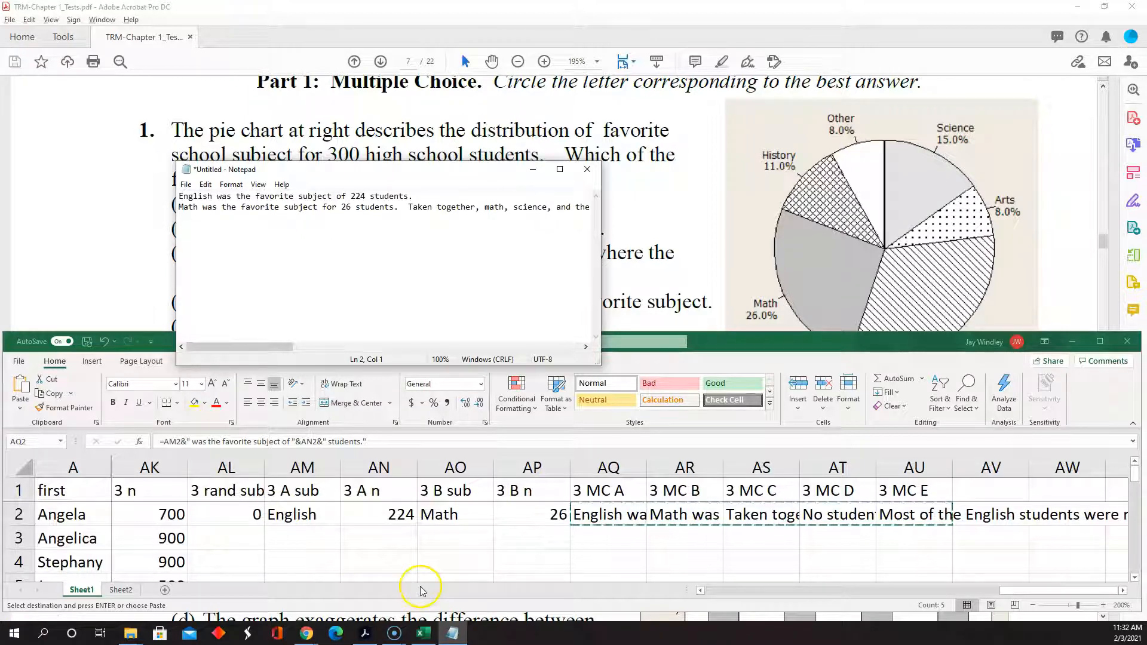
Step: Replace the gap after "Math was the favorite subject for 26 students." with a line break so the third choice starts a new line
{"action": "key", "text": "Right"}
{"action": "key", "text": "Right"}
{"action": "key", "text": "Right"}
{"action": "key", "text": "Right"}
{"action": "key", "text": "Right"}
{"action": "key", "text": "Right"}
{"action": "key", "text": "Right"}
{"action": "key", "text": "Right"}
{"action": "key", "text": "Right"}
{"action": "key", "text": "Right"}
{"action": "key", "text": "Right"}
{"action": "key", "text": "Right"}
{"action": "key", "text": "Right"}
{"action": "key", "text": "Right"}
{"action": "key", "text": "Right"}
{"action": "key", "text": "Right"}
{"action": "key", "text": "Right"}
{"action": "key", "text": "Right"}
{"action": "key", "text": "Right"}
{"action": "key", "text": "Right"}
{"action": "key", "text": "Right"}
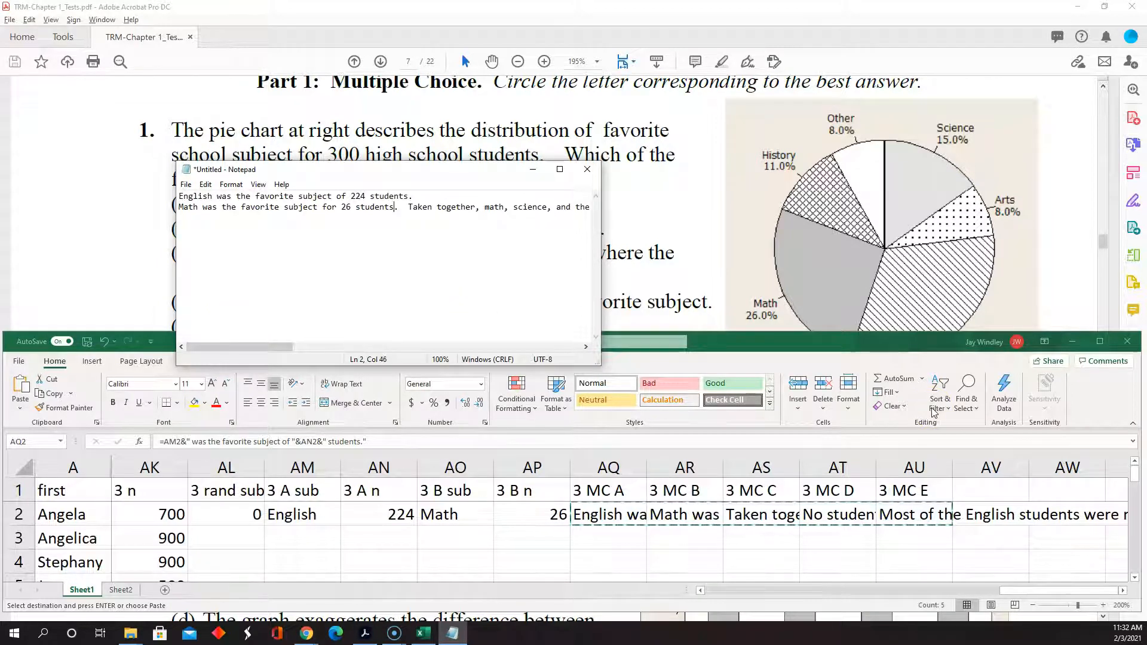
{"action": "key", "text": "Right"}
{"action": "key", "text": "Delete"}
{"action": "key", "text": "Delete"}
{"action": "key", "text": "Return"}
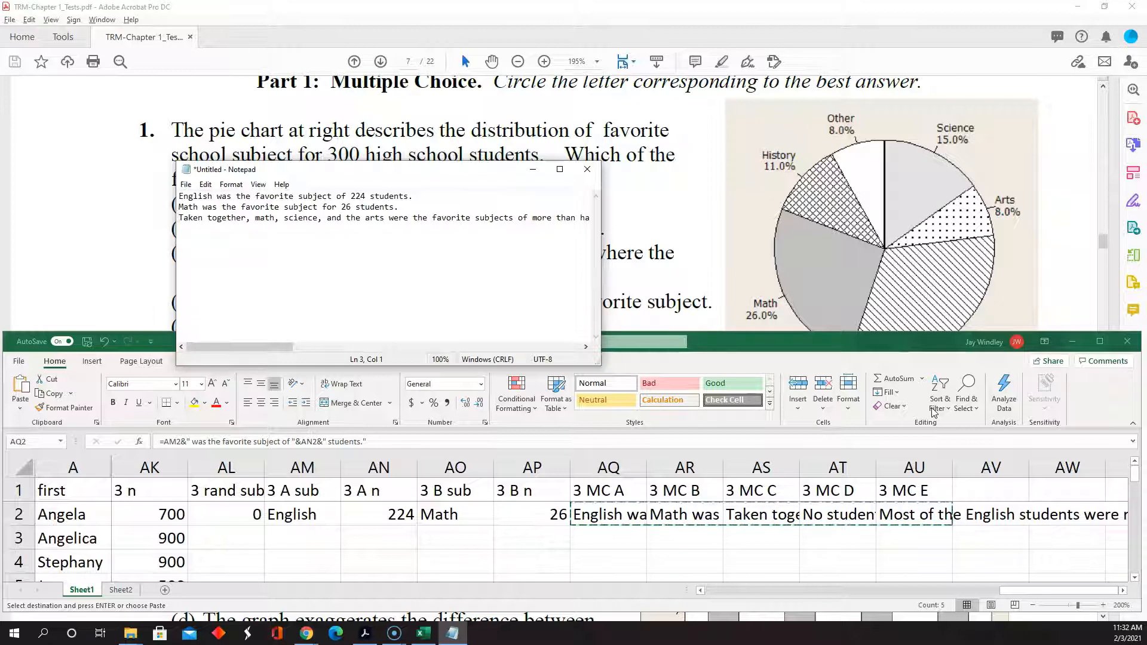
Step: Insert a line break after the third answer choice so "No student said that" begins a new line
{"action": "key", "text": "Right"}
{"action": "key", "text": "Right"}
{"action": "key", "text": "Right"}
{"action": "key", "text": "Right"}
{"action": "key", "text": "Right"}
{"action": "key", "text": "Right"}
{"action": "key", "text": "Right"}
{"action": "key", "text": "Right"}
{"action": "key", "text": "Right"}
{"action": "key", "text": "Right"}
{"action": "key", "text": "Right"}
{"action": "key", "text": "Right"}
{"action": "key", "text": "Right"}
{"action": "key", "text": "Right"}
{"action": "key", "text": "Right"}
{"action": "key", "text": "Right"}
{"action": "key", "text": "Right"}
{"action": "key", "text": "Right"}
{"action": "key", "text": "Right"}
{"action": "key", "text": "Right"}
{"action": "key", "text": "Right"}
{"action": "key", "text": "Right"}
{"action": "key", "text": "Right"}
{"action": "key", "text": "Right"}
{"action": "key", "text": "Right"}
{"action": "key", "text": "Right"}
{"action": "key", "text": "Right"}
{"action": "key", "text": "Right"}
{"action": "key", "text": "Right"}
{"action": "key", "text": "Right"}
{"action": "key", "text": "Right"}
{"action": "key", "text": "Right"}
{"action": "key", "text": "Right"}
{"action": "key", "text": "Right"}
{"action": "key", "text": "Right"}
{"action": "key", "text": "Right"}
{"action": "key", "text": "Right"}
{"action": "key", "text": "Right"}
{"action": "key", "text": "Right"}
{"action": "key", "text": "Right"}
{"action": "key", "text": "Delete"}
{"action": "key", "text": "Return"}
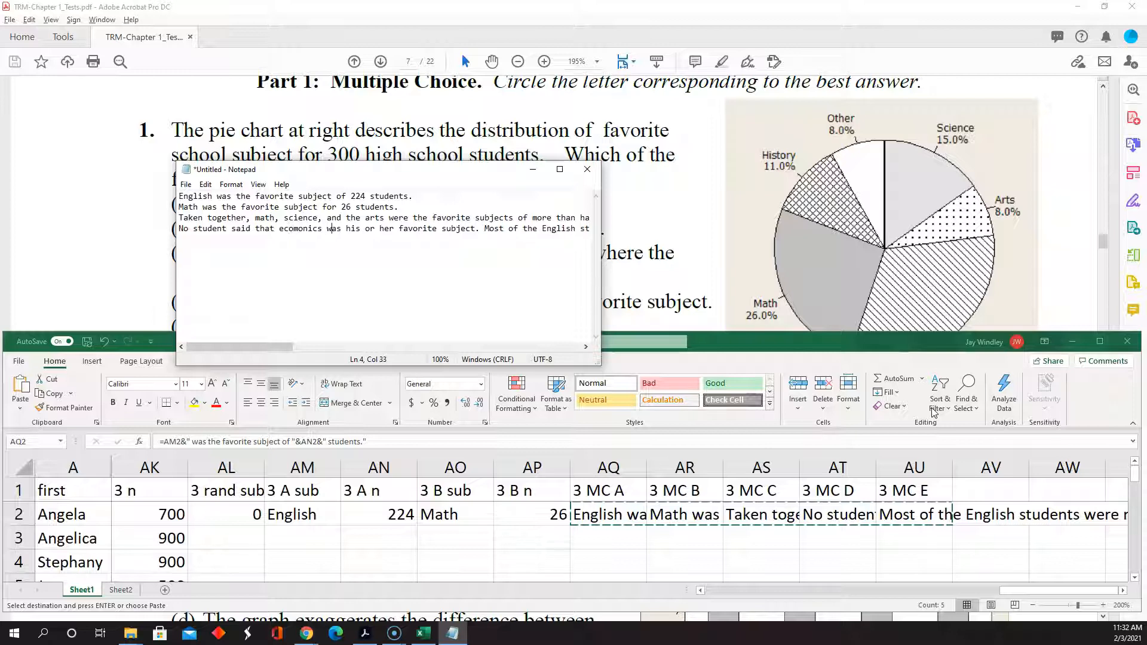
Step: Put the fifth answer choice on its own line and close the Notepad document without saving
{"action": "key", "text": "Return"}
{"action": "key", "text": "Delete"}
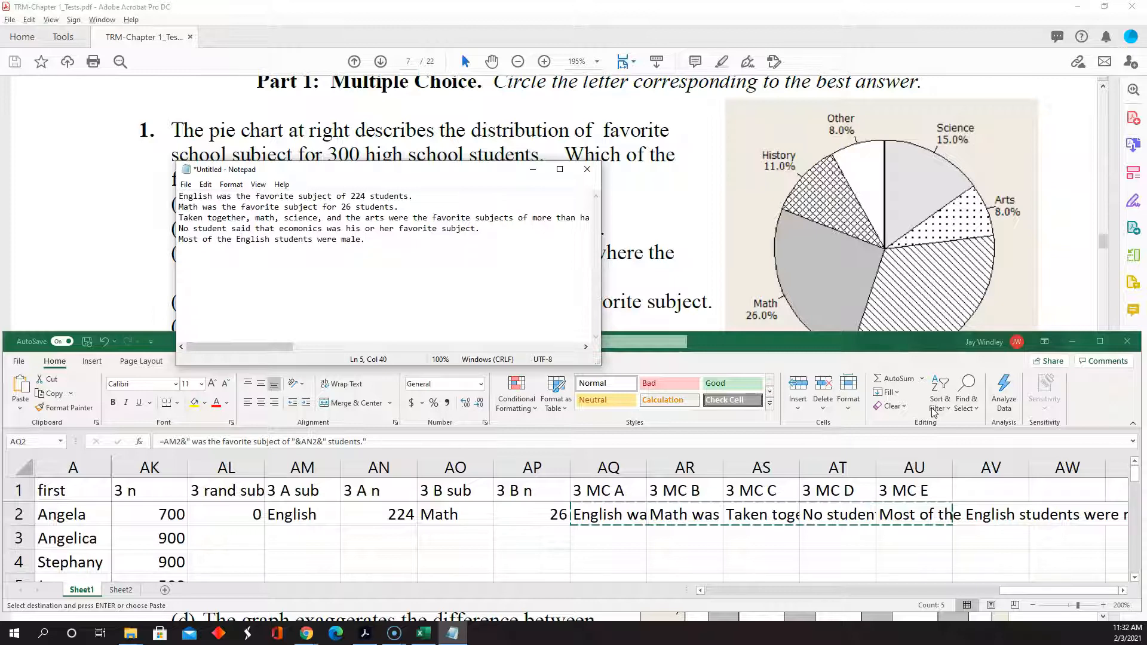
{"action": "left_click", "coordinate": [588, 171]}
{"action": "left_click", "coordinate": [593, 317]}
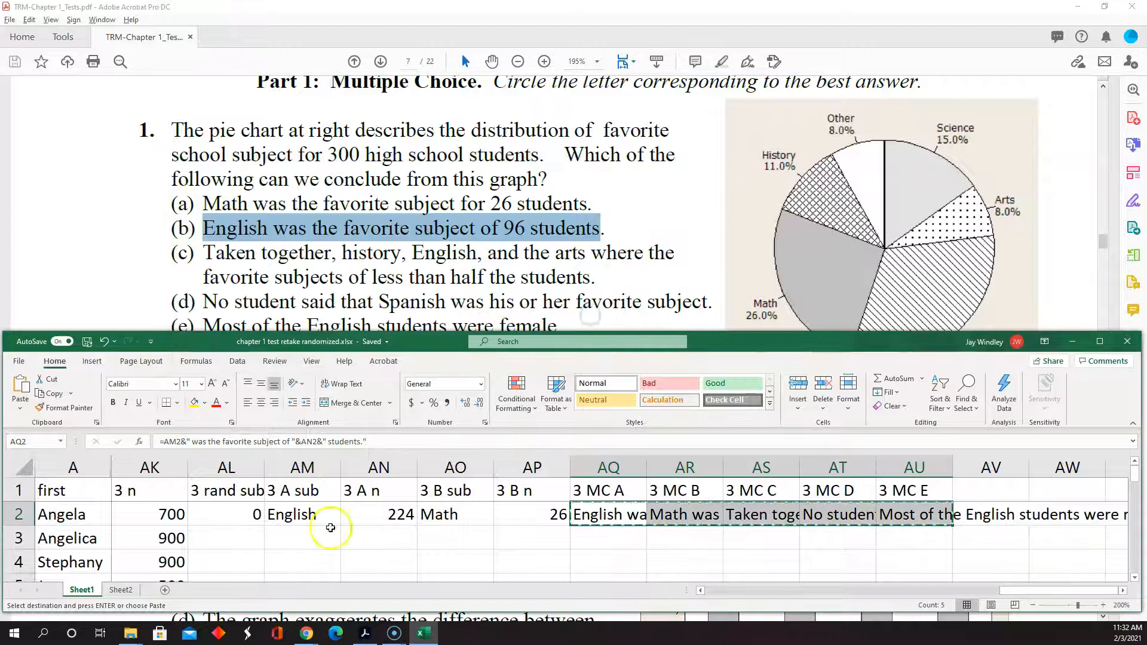
Step: Copy the question 3 formulas in AL2:AU2 and paste them down through row 14 for all students
{"action": "left_click_drag", "start_coordinate": [231, 518], "coordinate": [920, 516]}
{"action": "key", "text": "ctrl+c"}
{"action": "key", "text": "shift+Down"}
{"action": "key", "text": "shift+Down"}
{"action": "key", "text": "shift+Down"}
{"action": "key", "text": "shift+Down"}
{"action": "key", "text": "shift+Down"}
{"action": "key", "text": "shift+Down"}
{"action": "key", "text": "shift+Down"}
{"action": "key", "text": "shift+Down"}
{"action": "key", "text": "shift+Down"}
{"action": "key", "text": "shift+Down"}
{"action": "key", "text": "shift+Down"}
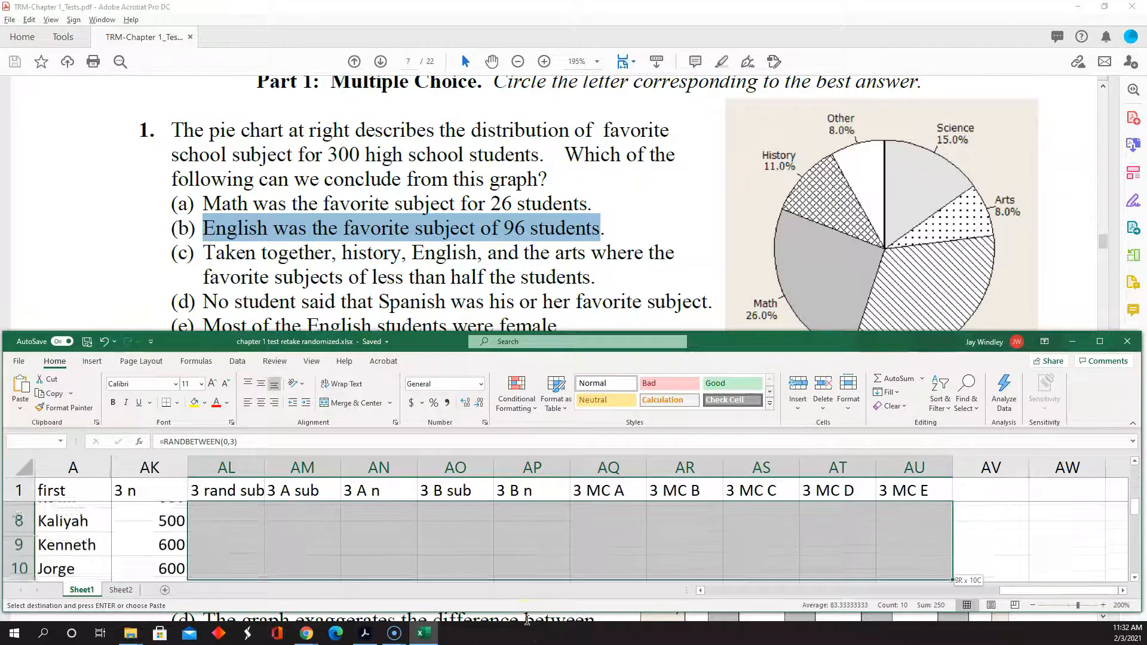
{"action": "key", "text": "shift+Down"}
{"action": "key", "text": "ctrl+v"}
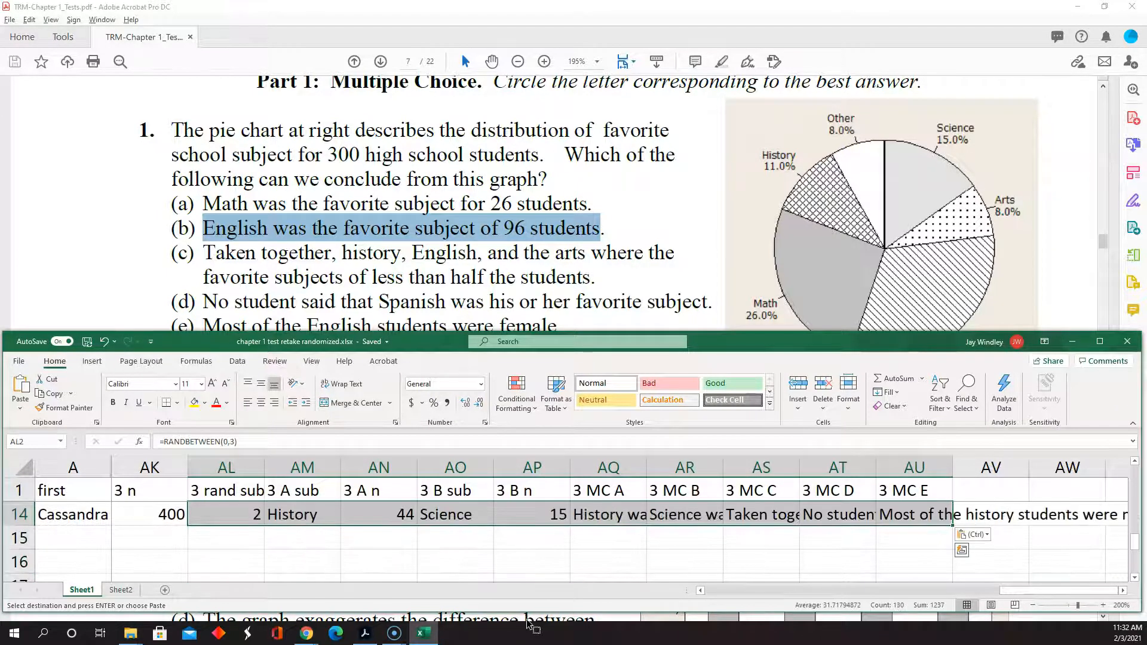
Step: Review the five question 3 answer-choice columns, from "3 MC A" to "3 MC E"
{"action": "key", "text": "Up"}
{"action": "key", "text": "Right"}
{"action": "key", "text": "Right"}
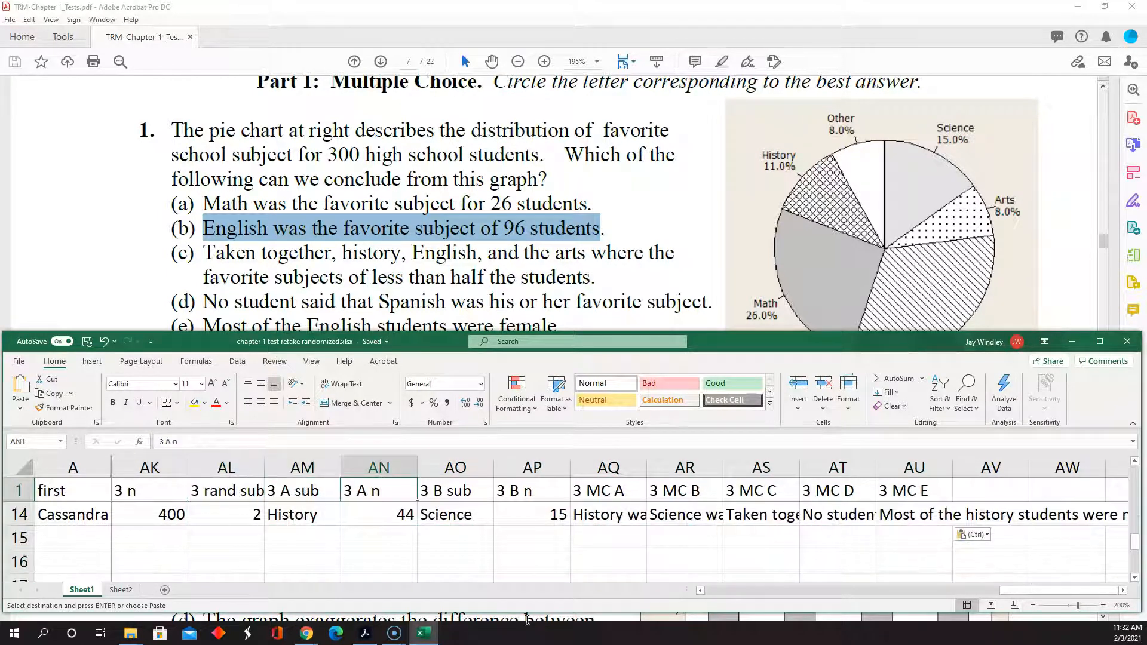
{"action": "key", "text": "Right"}
{"action": "key", "text": "Right"}
{"action": "key", "text": "Right"}
{"action": "key", "text": "shift+Right"}
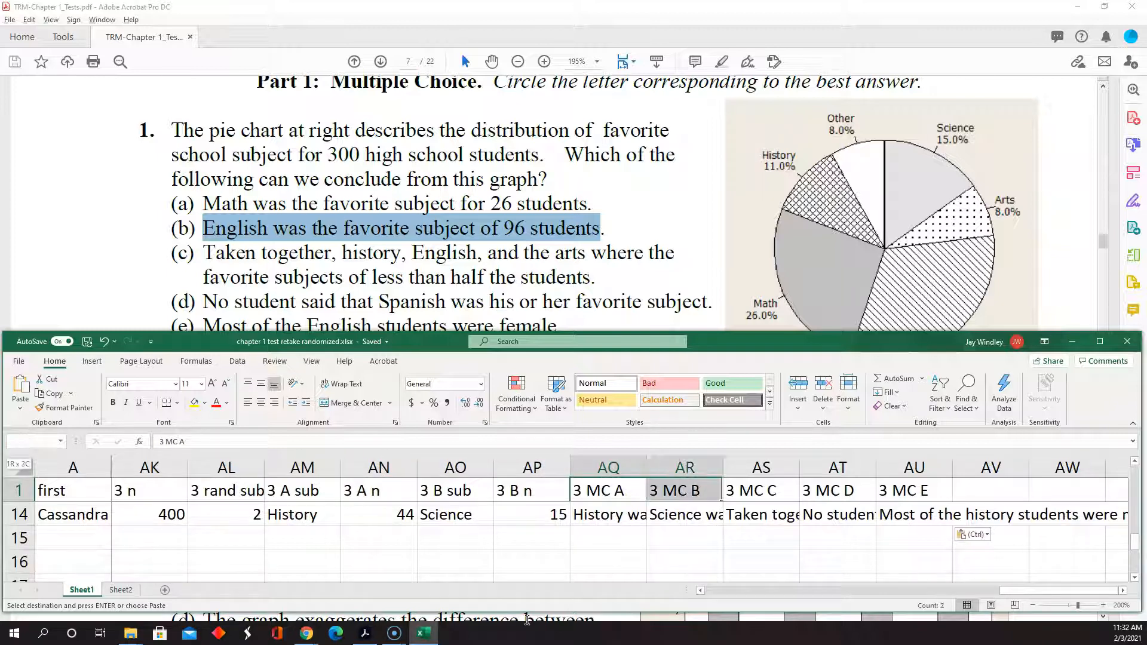
{"action": "key", "text": "shift+Right"}
{"action": "key", "text": "shift+Right"}
{"action": "key", "text": "shift+Right"}
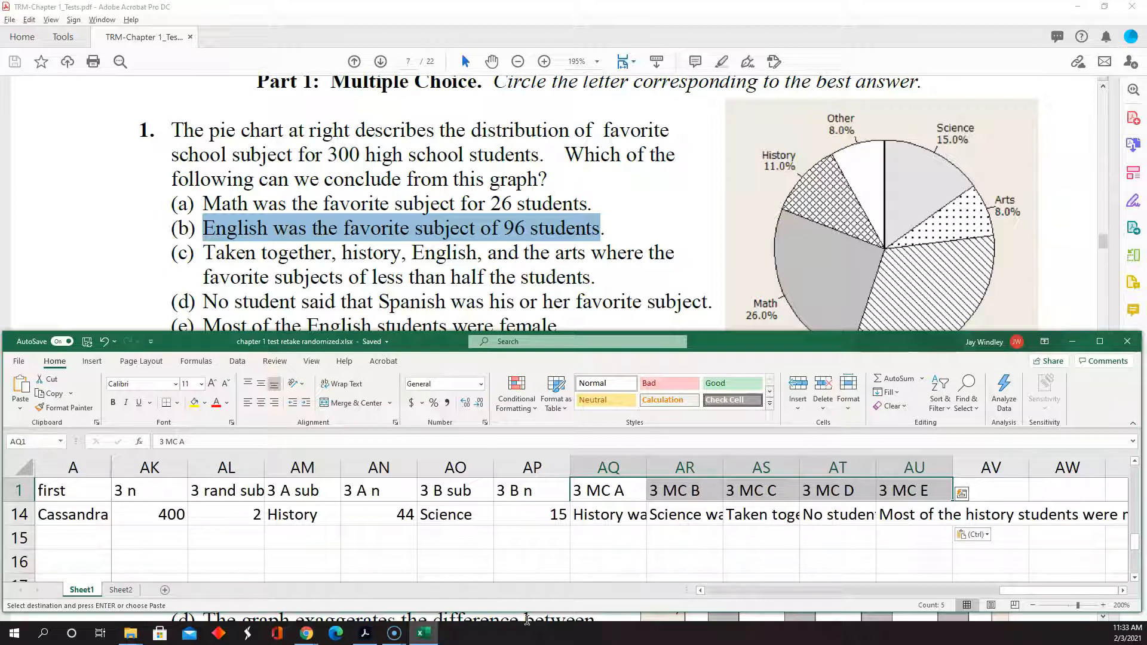
{"action": "key", "text": "Down"}
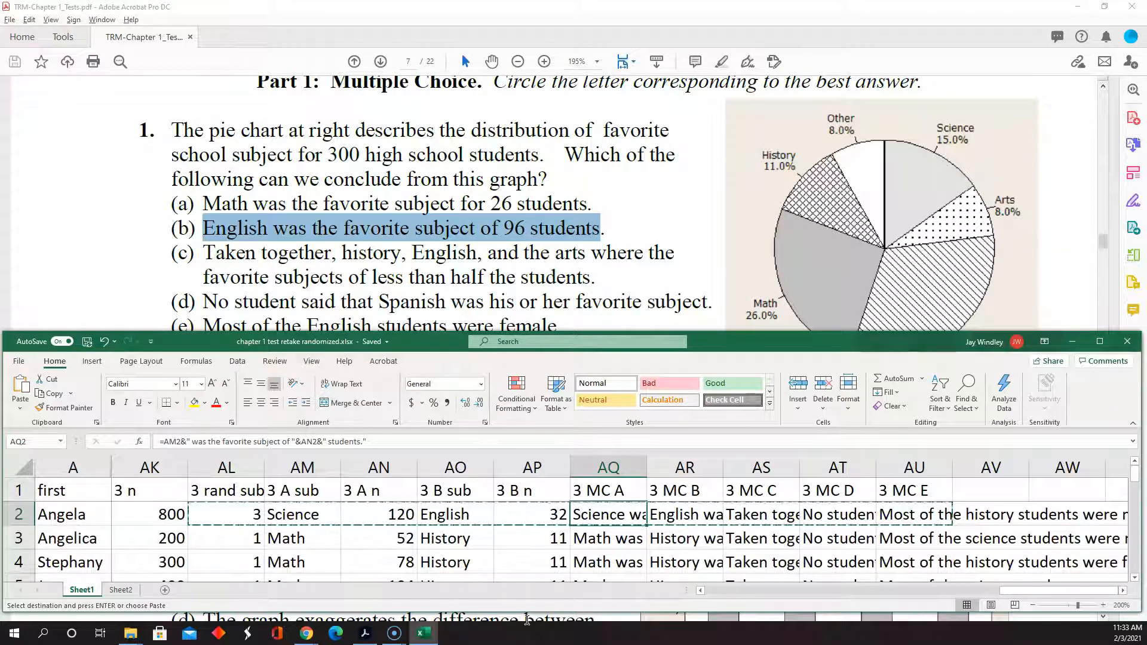
Step: Copy question 2's random and display columns, headings and first formula row AA1:AJ2, and paste them starting at AV1
{"action": "key", "text": "Left"}
{"action": "key", "text": "Left"}
{"action": "key", "text": "Left"}
{"action": "key", "text": "Left"}
{"action": "key", "text": "Left"}
{"action": "key", "text": "Left"}
{"action": "key", "text": "Left"}
{"action": "key", "text": "Left"}
{"action": "key", "text": "Left"}
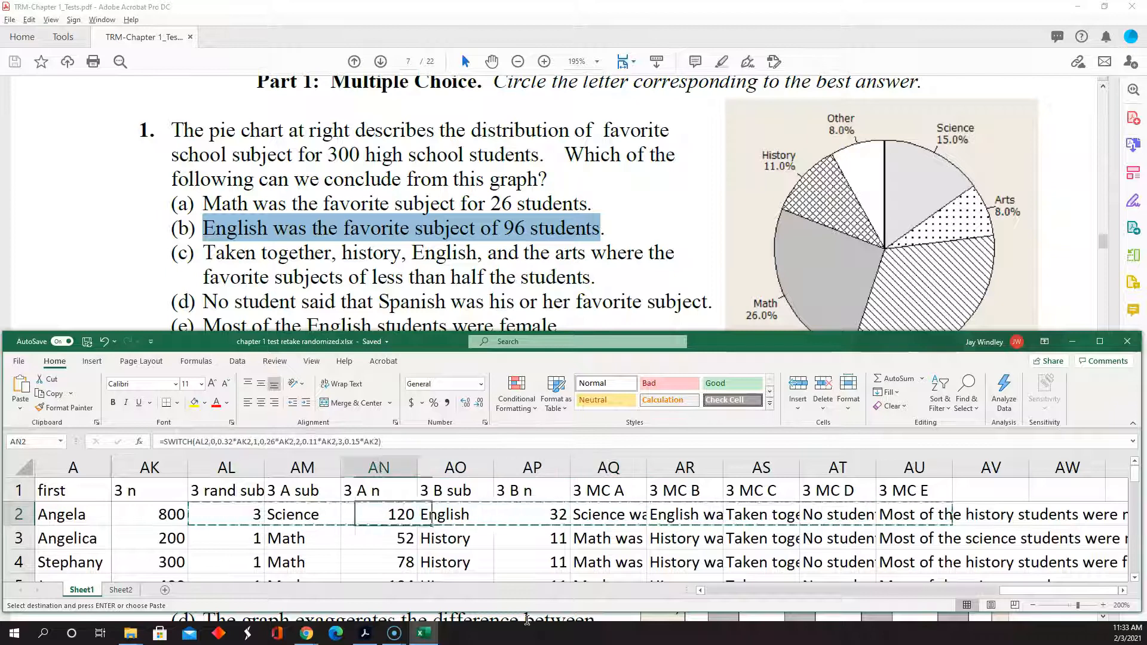
{"action": "key", "text": "Left"}
{"action": "key", "text": "Left"}
{"action": "key", "text": "Left"}
{"action": "key", "text": "Left"}
{"action": "key", "text": "Left"}
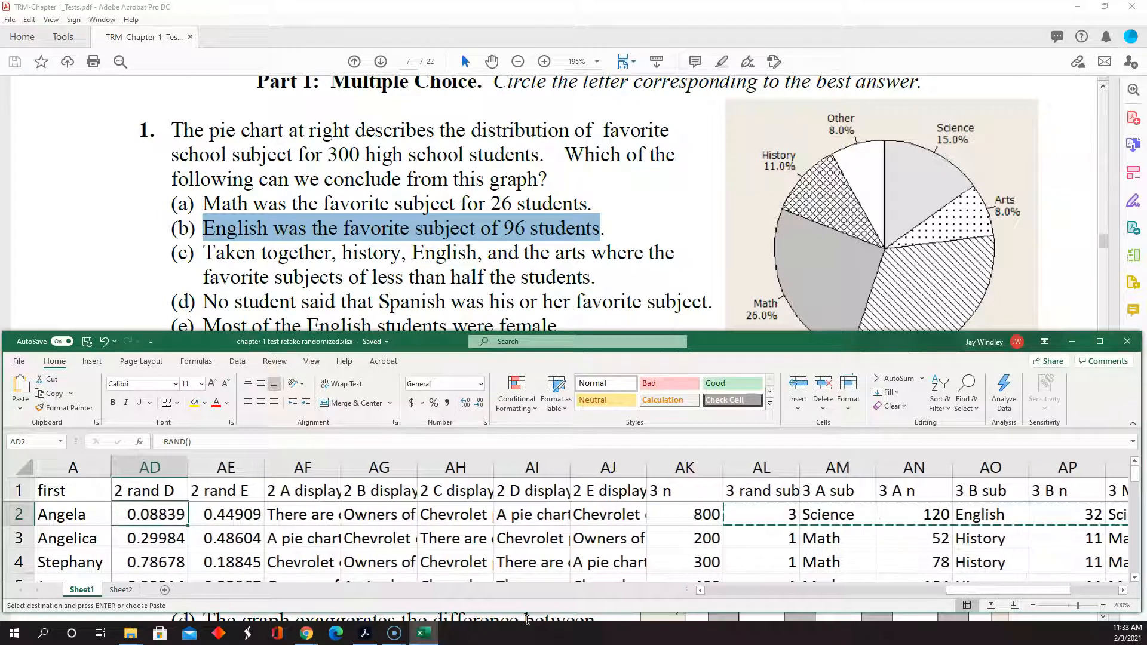
{"action": "key", "text": "Left"}
{"action": "key", "text": "Left"}
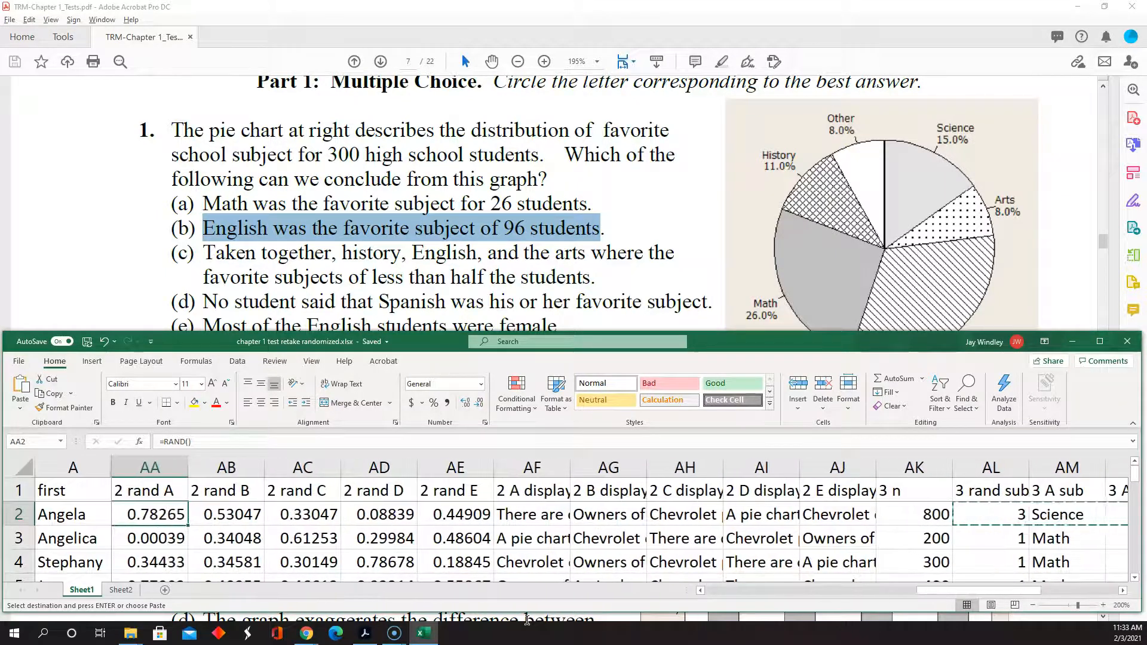
{"action": "key", "text": "Left"}
{"action": "key", "text": "Right"}
{"action": "key", "text": "Up"}
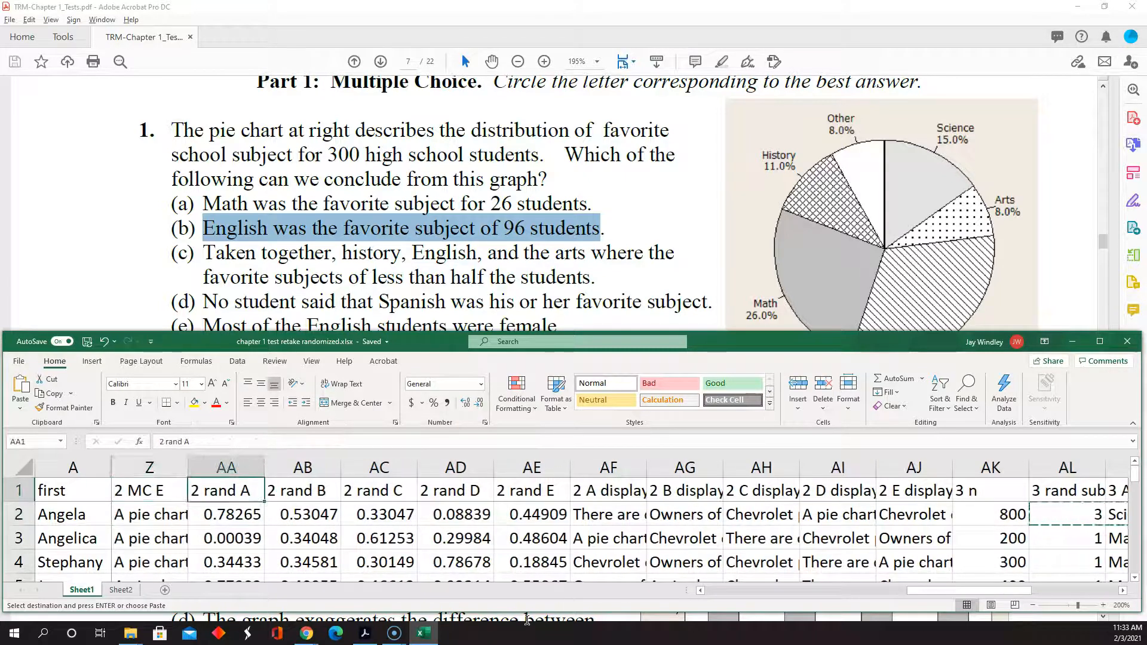
{"action": "key", "text": "shift+Right"}
{"action": "key", "text": "shift+Right"}
{"action": "key", "text": "shift+Down"}
{"action": "key", "text": "shift+Right"}
{"action": "key", "text": "shift+Right"}
{"action": "key", "text": "shift+Right"}
{"action": "key", "text": "shift+Right"}
{"action": "key", "text": "shift+Right"}
{"action": "key", "text": "shift+Right"}
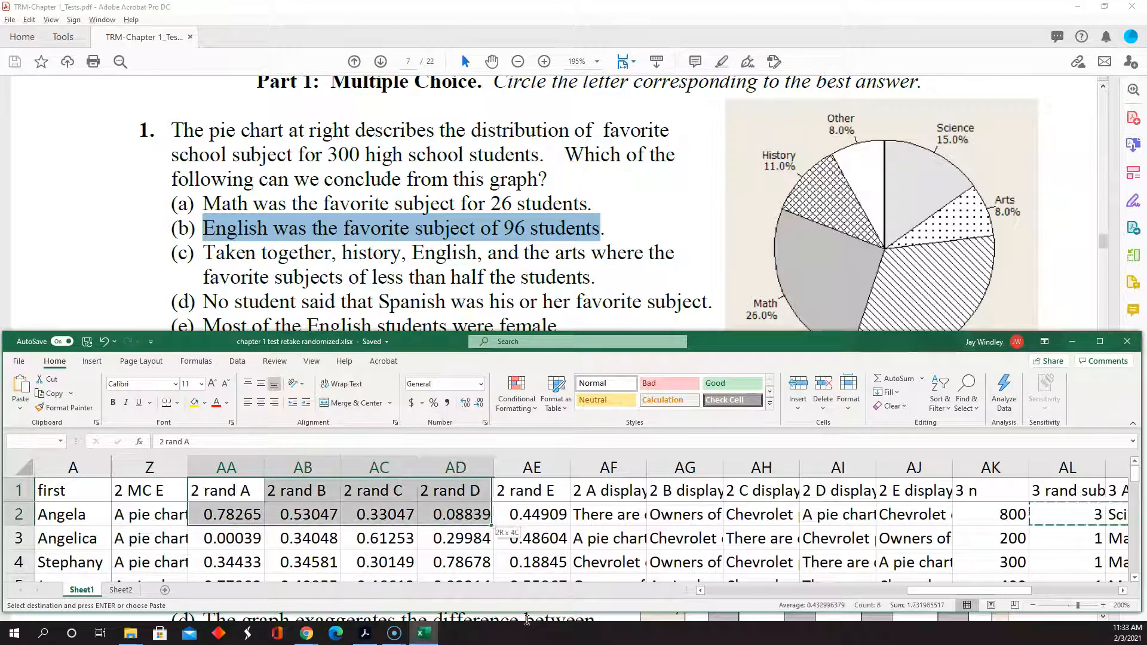
{"action": "key", "text": "shift+Right"}
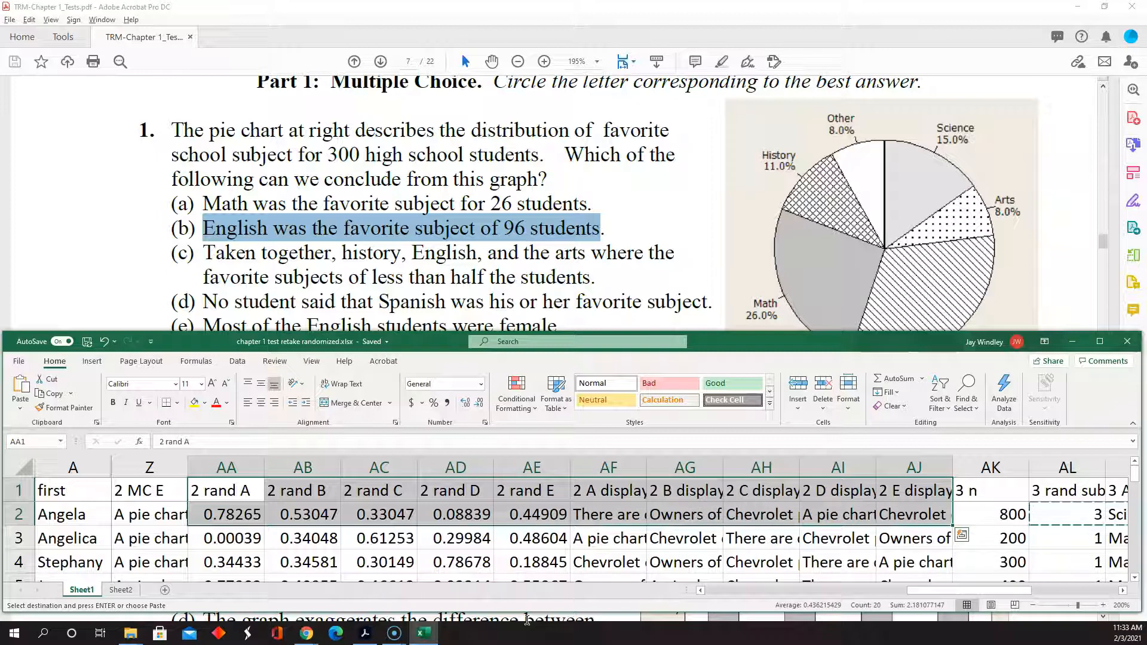
{"action": "key", "text": "Right"}
{"action": "key", "text": "Right"}
{"action": "key", "text": "Right"}
{"action": "key", "text": "Right"}
{"action": "key", "text": "Right"}
{"action": "key", "text": "Right"}
{"action": "key", "text": "Right"}
{"action": "key", "text": "Right"}
{"action": "key", "text": "Right"}
{"action": "key", "text": "Right"}
{"action": "key", "text": "Right"}
{"action": "key", "text": "Right"}
{"action": "key", "text": "Right"}
{"action": "key", "text": "Right"}
{"action": "key", "text": "Right"}
{"action": "key", "text": "Right"}
{"action": "key", "text": "Right"}
{"action": "key", "text": "Right"}
{"action": "key", "text": "Right"}
{"action": "key", "text": "Right"}
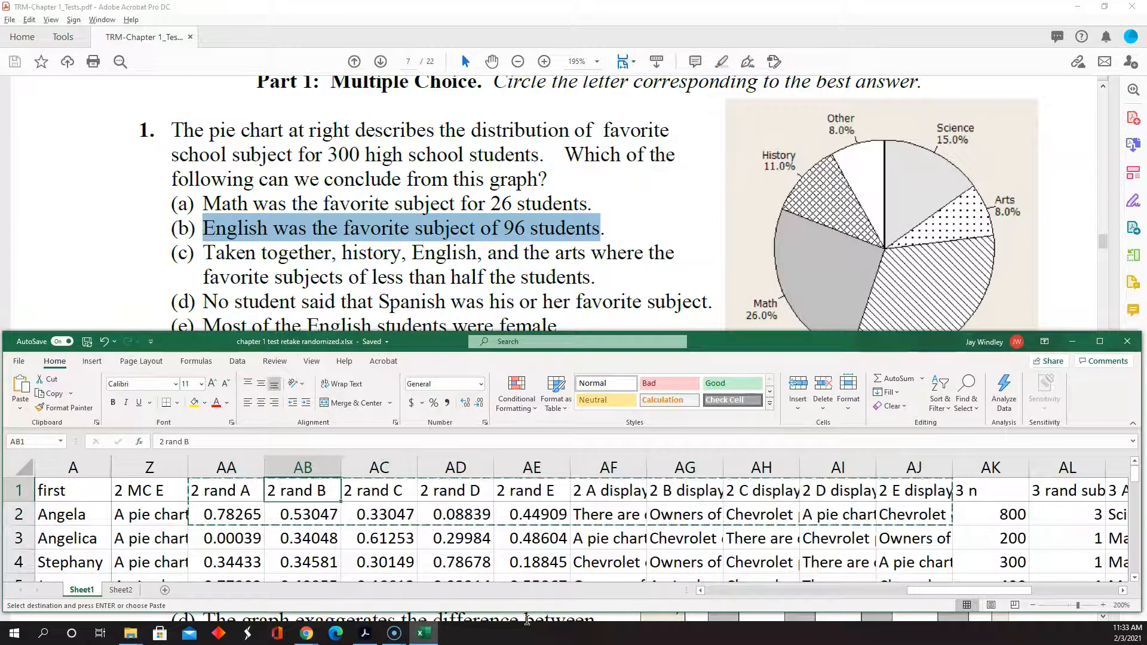
{"action": "key", "text": "Right"}
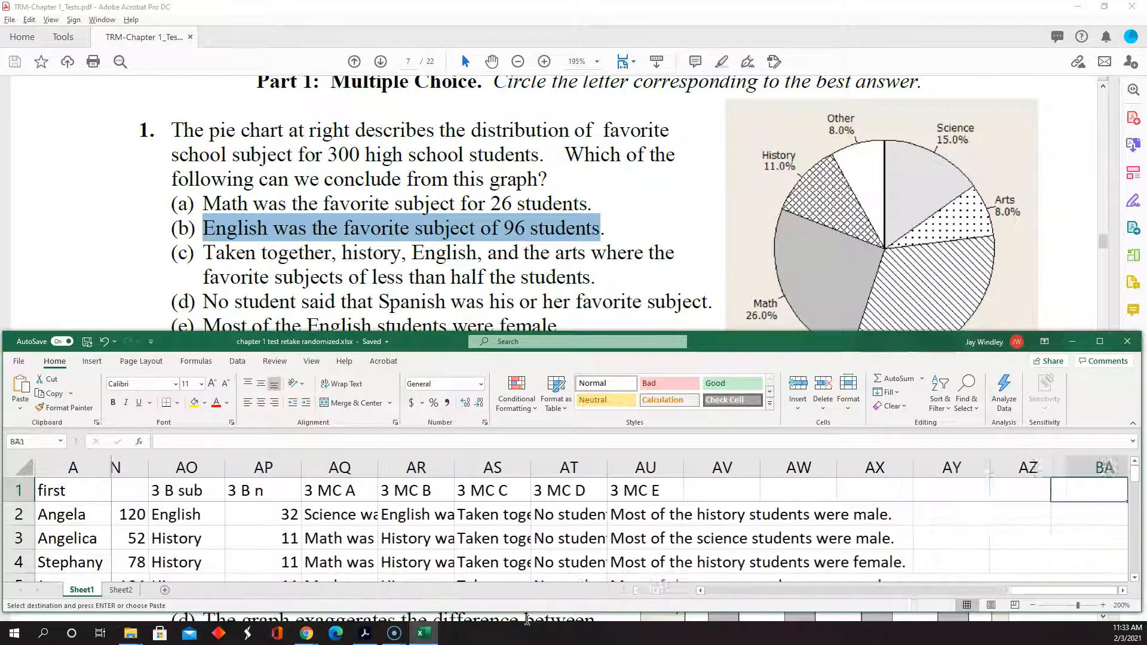
{"action": "key", "text": "Left"}
{"action": "key", "text": "Left"}
{"action": "key", "text": "Left"}
{"action": "key", "text": "Left"}
{"action": "key", "text": "ctrl+v"}
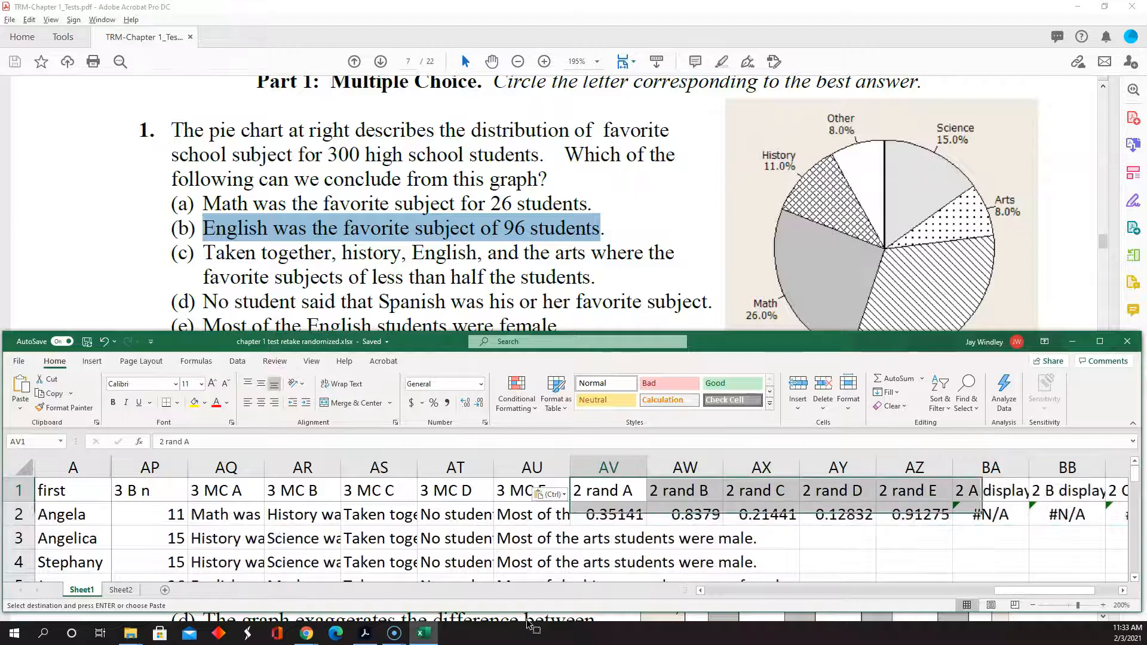
Step: Rename the pasted heading in AV1 as "3 rand A"
{"action": "key", "text": "F2"}
{"action": "key", "text": "Home"}
{"action": "key", "text": "Delete"}
{"action": "key", "text": "Delete"}
{"action": "type", "text": "3"}
{"action": "key", "text": "ctrl+Return"}
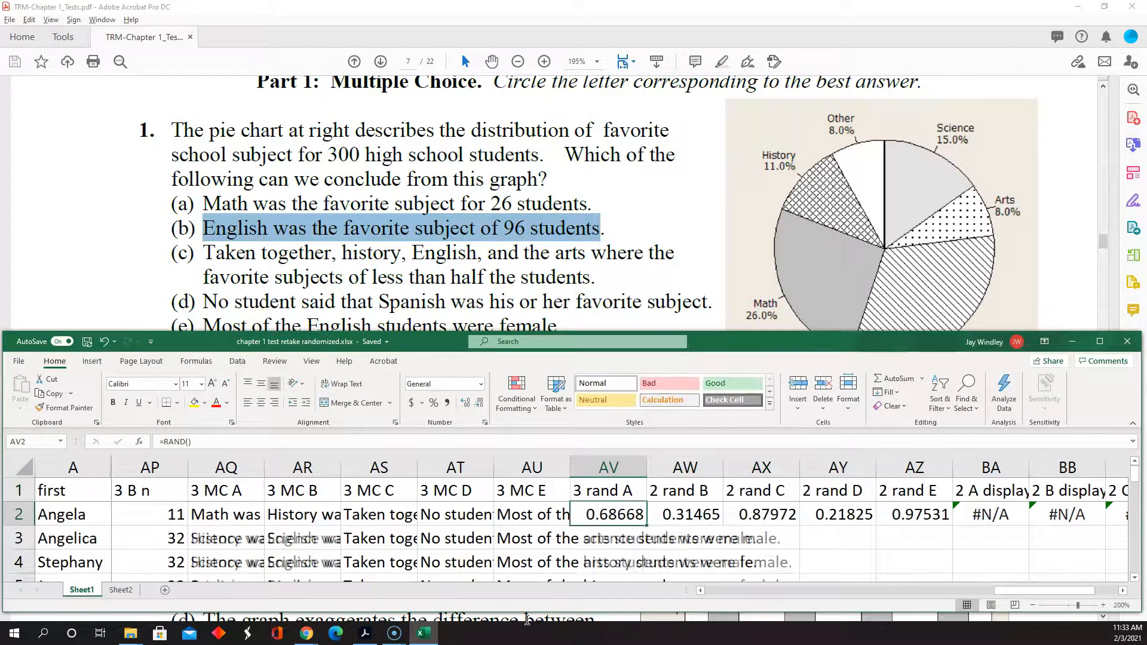
{"action": "key", "text": "Right"}
{"action": "key", "text": "ctrl+Home"}
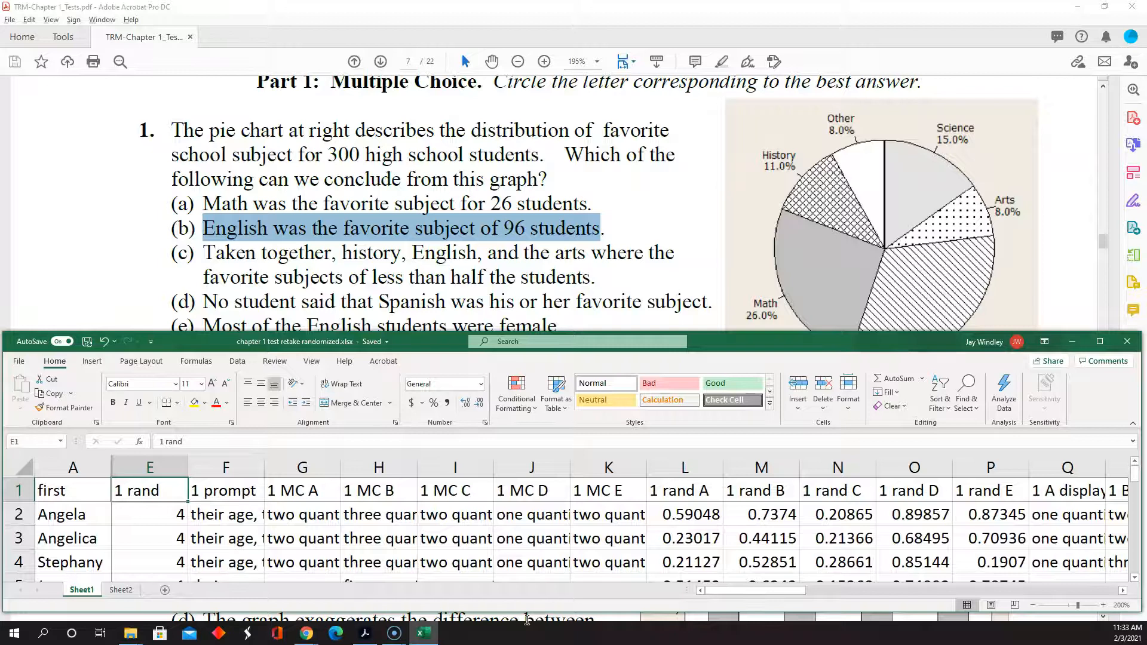
Step: Rename the pasted heading in AW1 as "3 rand B"
{"action": "key", "text": "ctrl+Right"}
{"action": "key", "text": "Left"}
{"action": "key", "text": "Left"}
{"action": "key", "text": "Left"}
{"action": "key", "text": "Left"}
{"action": "key", "text": "Left"}
{"action": "key", "text": "Left"}
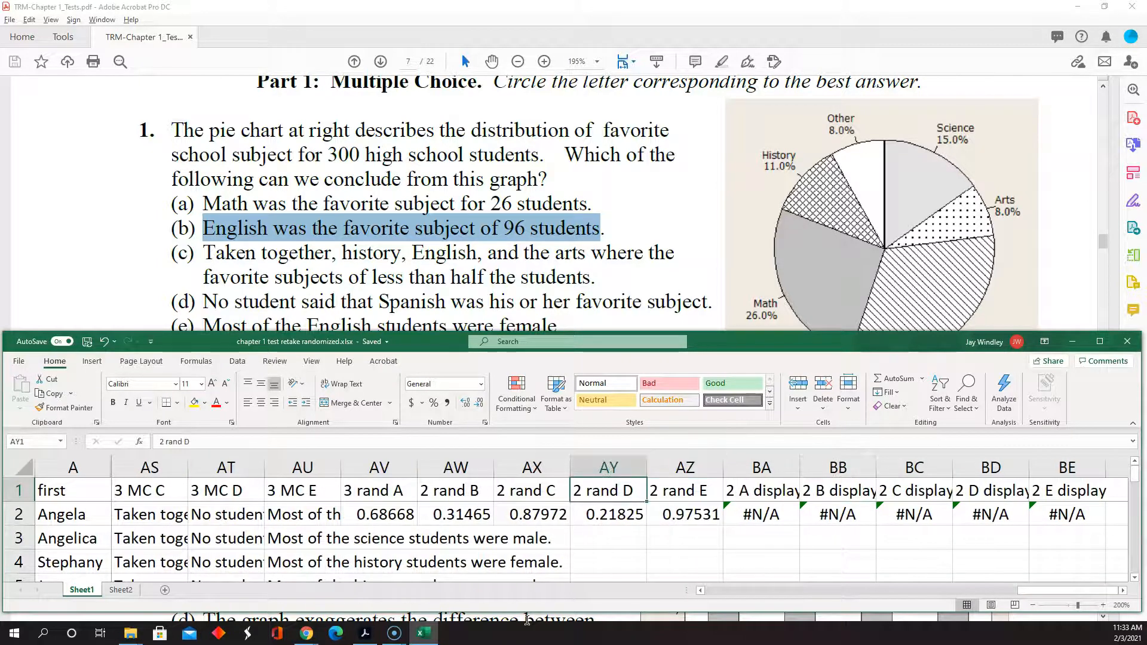
{"action": "key", "text": "Left"}
{"action": "key", "text": "Left"}
{"action": "key", "text": "Left"}
{"action": "key", "text": "Right"}
{"action": "key", "text": "F2"}
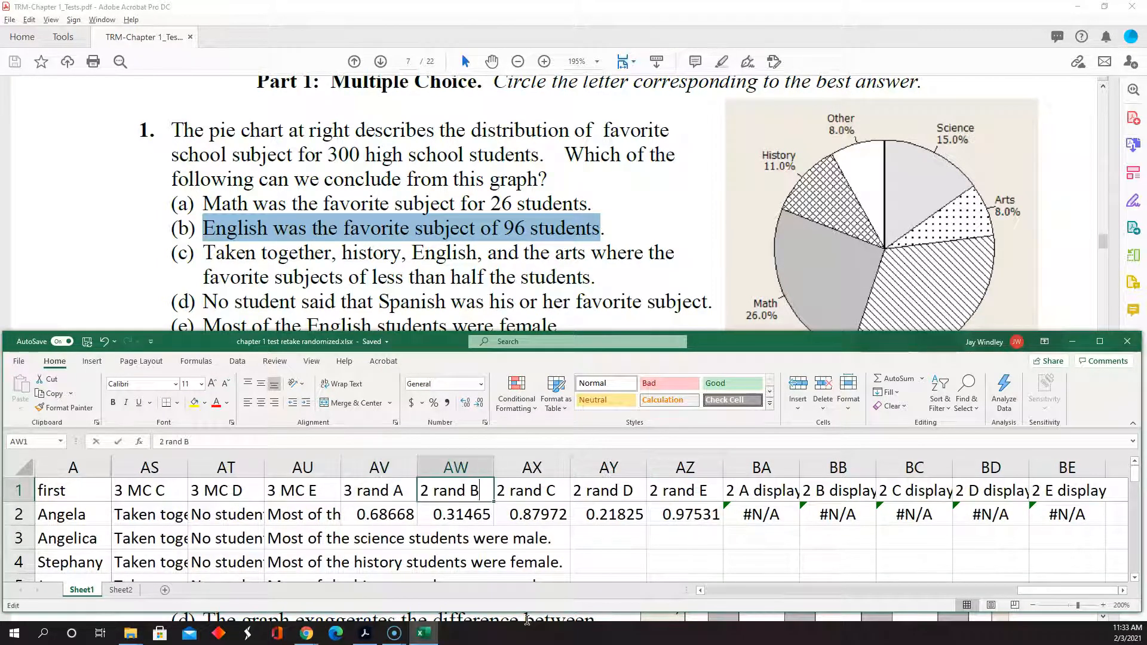
{"action": "key", "text": "Home"}
{"action": "key", "text": "Delete"}
{"action": "type", "text": "3"}
{"action": "key", "text": "ctrl+Return"}
Step: Rename the headings in AX1 and AY1 as "3 rand C" and "3 rand D"
{"action": "key", "text": "Right"}
{"action": "key", "text": "F2"}
{"action": "key", "text": "Home"}
{"action": "key", "text": "Delete"}
{"action": "type", "text": "3"}
{"action": "key", "text": "ctrl+Return"}
{"action": "key", "text": "Right"}
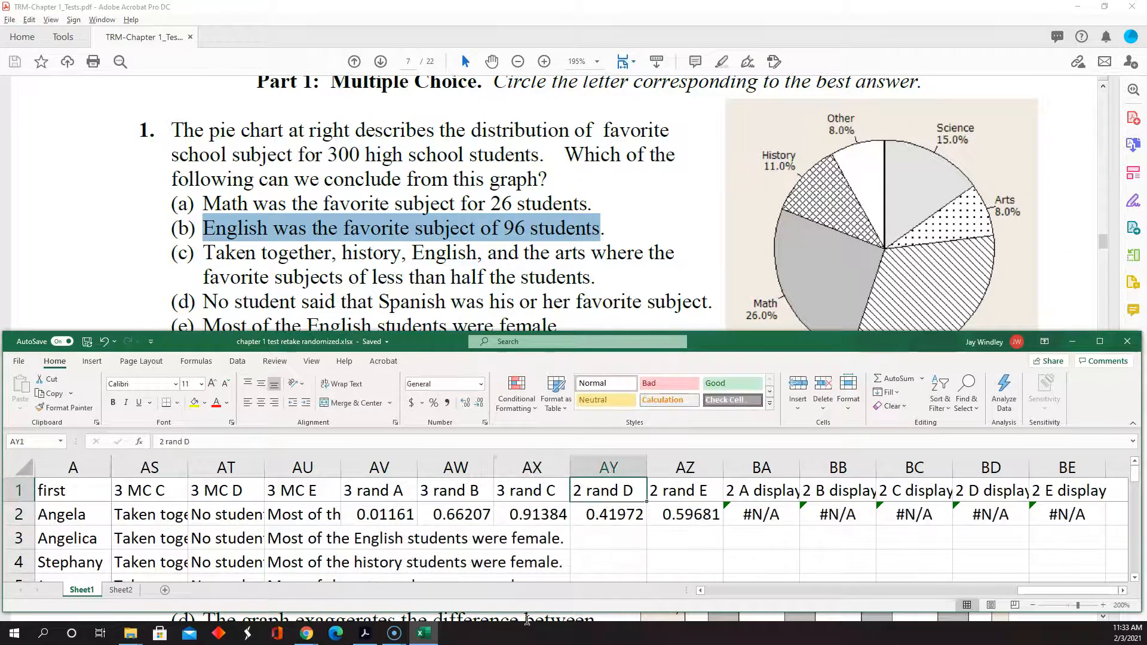
{"action": "key", "text": "F2"}
{"action": "key", "text": "Home"}
{"action": "key", "text": "Delete"}
{"action": "type", "text": "3"}
{"action": "key", "text": "ctrl+Return"}
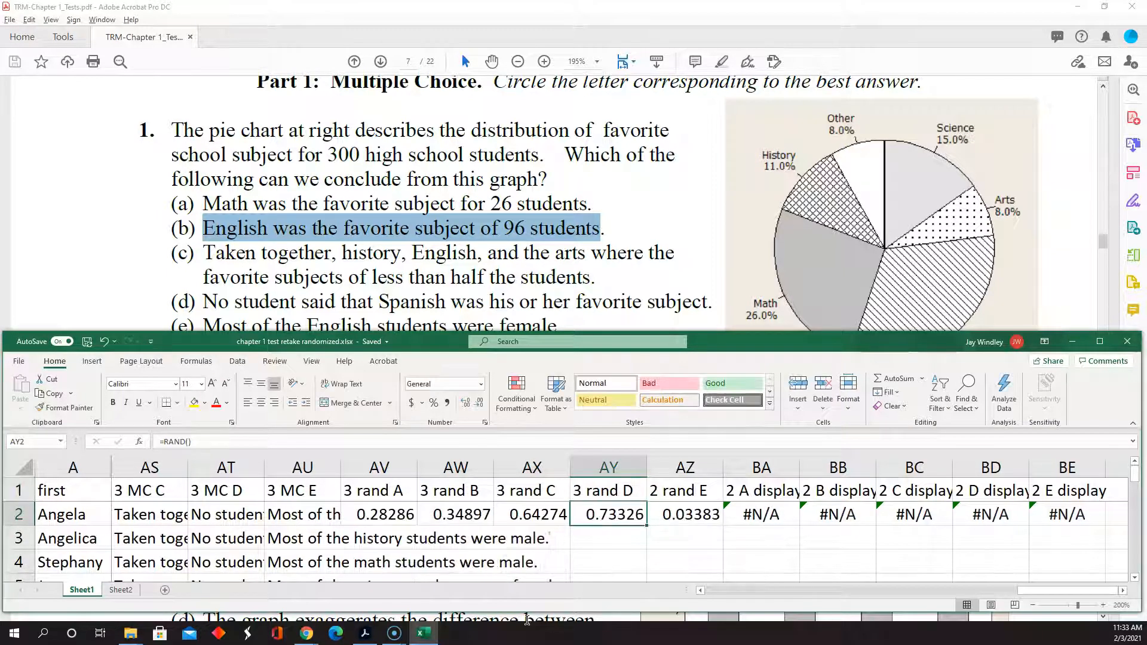
Step: Rename the last random-number heading in AZ1 as "3 rand E"
{"action": "key", "text": "Right"}
{"action": "key", "text": "F2"}
{"action": "key", "text": "Home"}
{"action": "key", "text": "Delete"}
{"action": "key", "text": "ctrl+Return"}
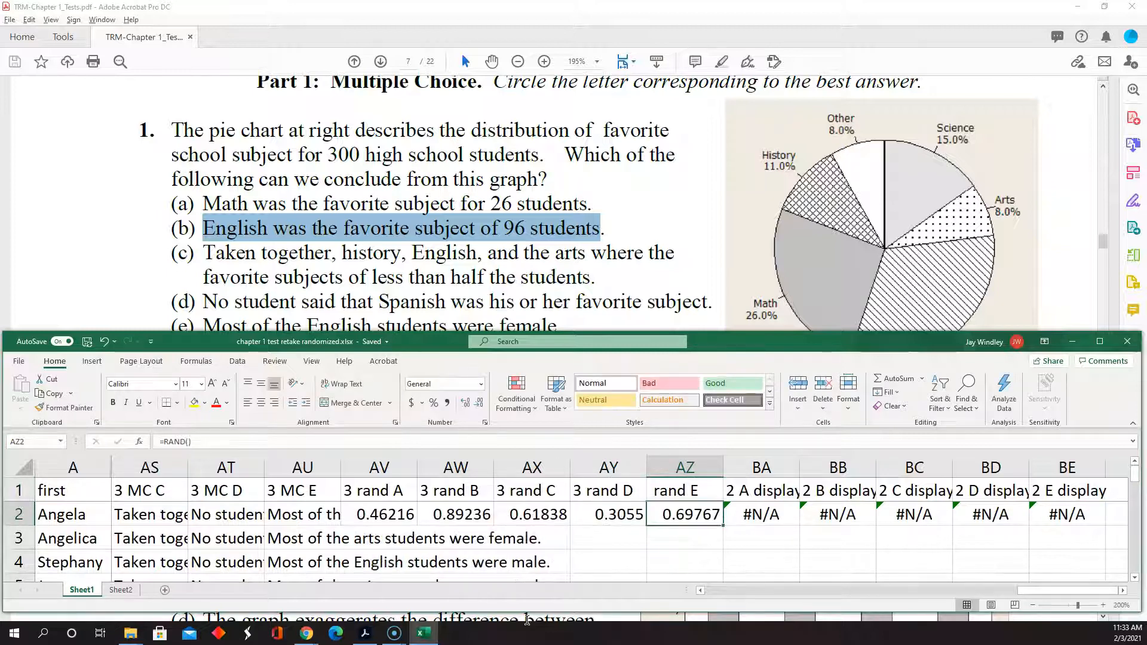
{"action": "key", "text": "F2"}
{"action": "key", "text": "Return"}
{"action": "key", "text": "Up"}
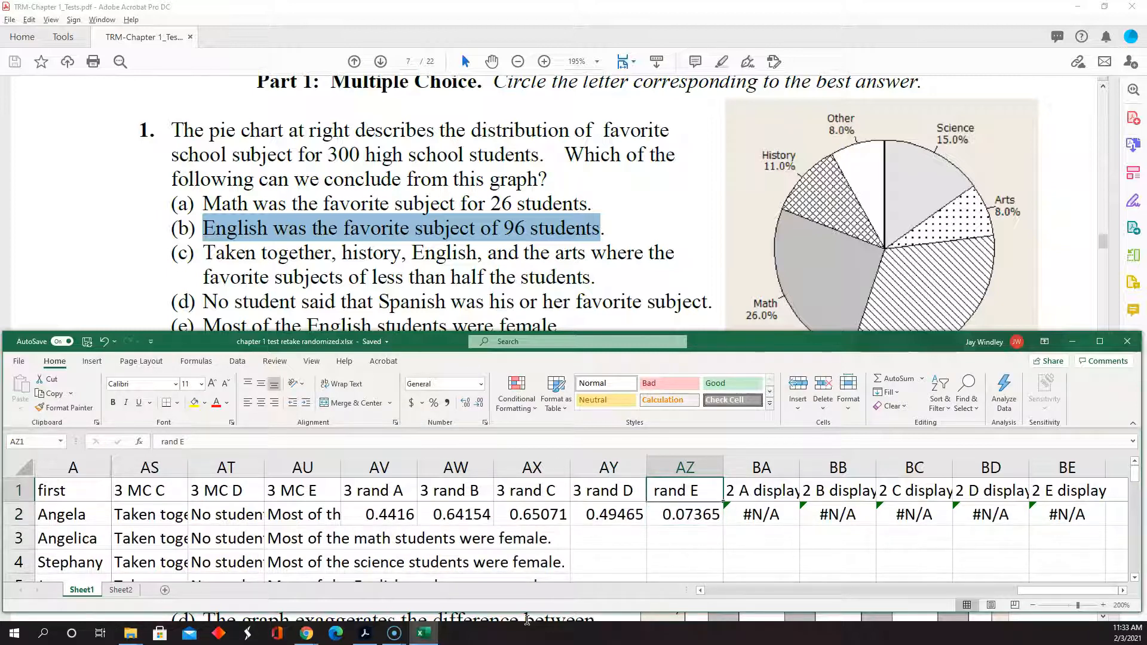
{"action": "key", "text": "F2"}
{"action": "key", "text": "Home"}
{"action": "type", "text": "3"}
{"action": "key", "text": "ctrl+Return"}
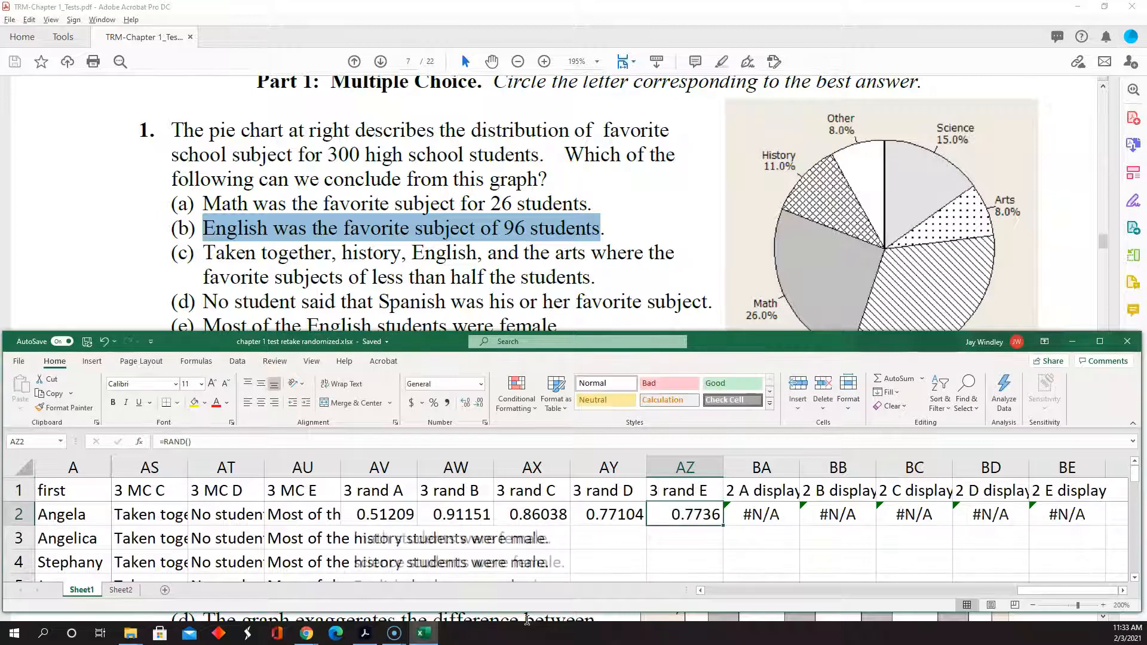
Step: Rename the headings in BA1 and BB1 as "3 A display" and "3 B display"
{"action": "key", "text": "Right"}
{"action": "key", "text": "F2"}
{"action": "key", "text": "Home"}
{"action": "key", "text": "Delete"}
{"action": "key", "text": "Delete"}
{"action": "type", "text": "3"}
{"action": "key", "text": "Return"}
{"action": "key", "text": "Up"}
{"action": "key", "text": "Right"}
{"action": "key", "text": "F2"}
{"action": "key", "text": "Home"}
{"action": "key", "text": "Delete"}
{"action": "key", "text": "Delete"}
{"action": "type", "text": "3"}
{"action": "key", "text": "Return"}
{"action": "key", "text": "Up"}
Step: Rename the headings in BC1 and BD1 as "3 C display" and "3 D display"
{"action": "key", "text": "Right"}
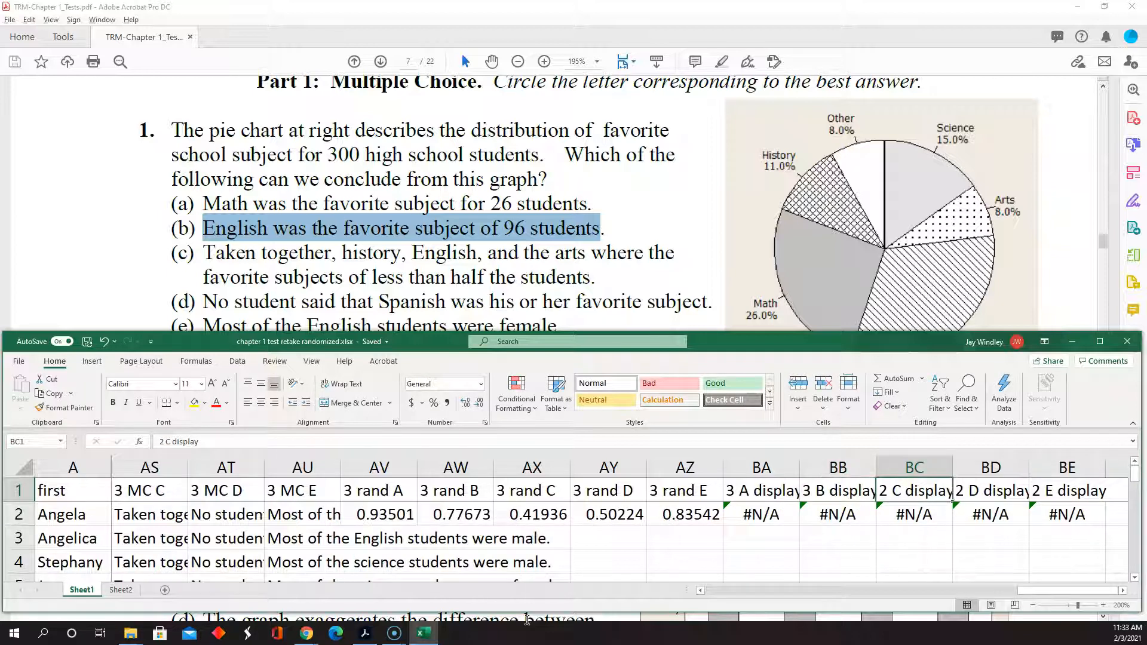
{"action": "key", "text": "F2"}
{"action": "key", "text": "Home"}
{"action": "key", "text": "Delete"}
{"action": "key", "text": "Delete"}
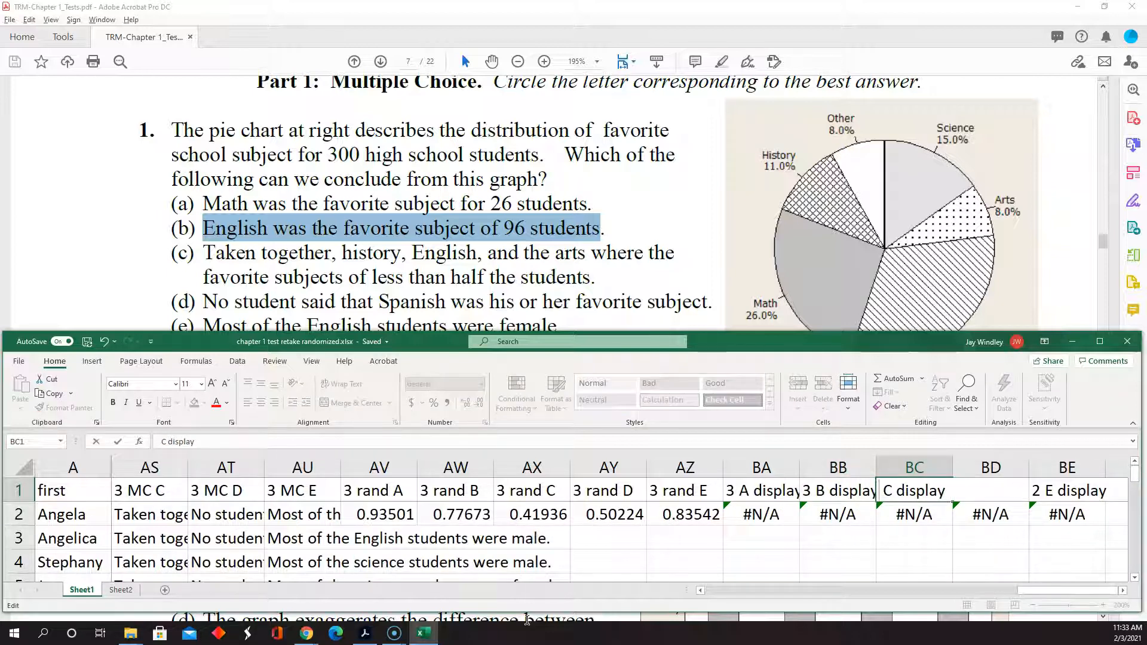
{"action": "type", "text": "3"}
{"action": "key", "text": "Return"}
{"action": "key", "text": "Up"}
{"action": "key", "text": "Right"}
{"action": "key", "text": "F2"}
{"action": "key", "text": "Home"}
{"action": "key", "text": "Delete"}
{"action": "key", "text": "Delete"}
{"action": "type", "text": "3"}
{"action": "key", "text": "Return"}
{"action": "key", "text": "Up"}
Step: Rename the last display heading in BE1 as "3 E display"
{"action": "key", "text": "Right"}
{"action": "key", "text": "F2"}
{"action": "key", "text": "Home"}
{"action": "key", "text": "Delete"}
{"action": "key", "text": "Delete"}
{"action": "type", "text": "3"}
{"action": "key", "text": "Return"}
{"action": "key", "text": "Up"}
Step: Check the BA2 display formula and the range of question 3's five random numbers, AV2:AZ2
{"action": "key", "text": "Left"}
{"action": "key", "text": "Left"}
{"action": "key", "text": "Left"}
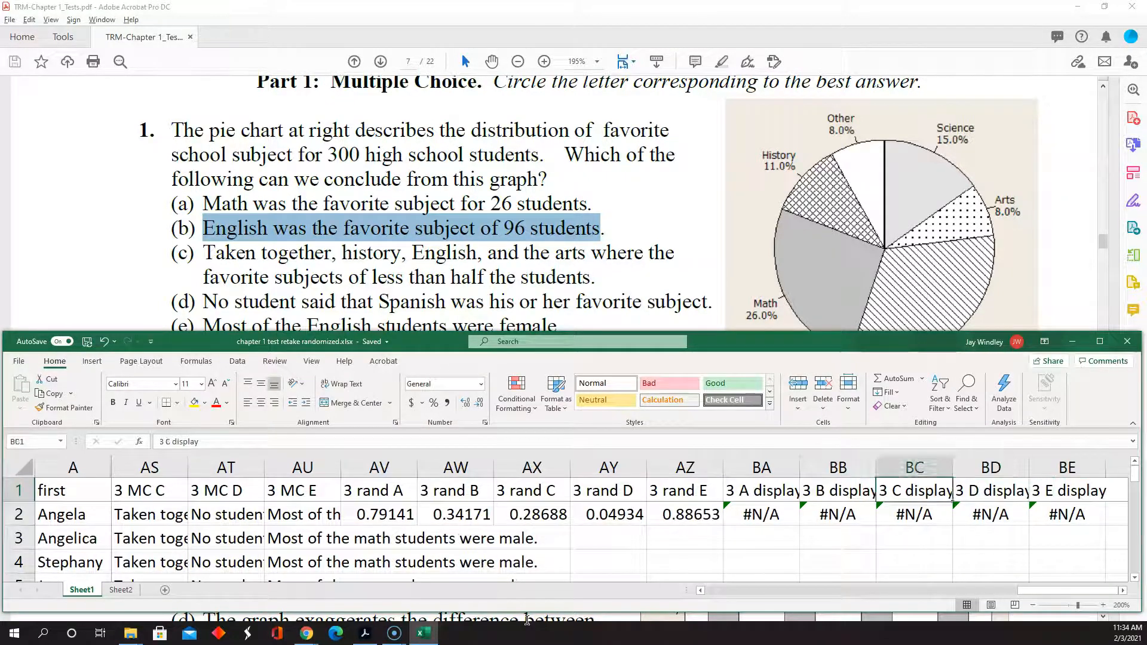
{"action": "key", "text": "Left"}
{"action": "key", "text": "Down"}
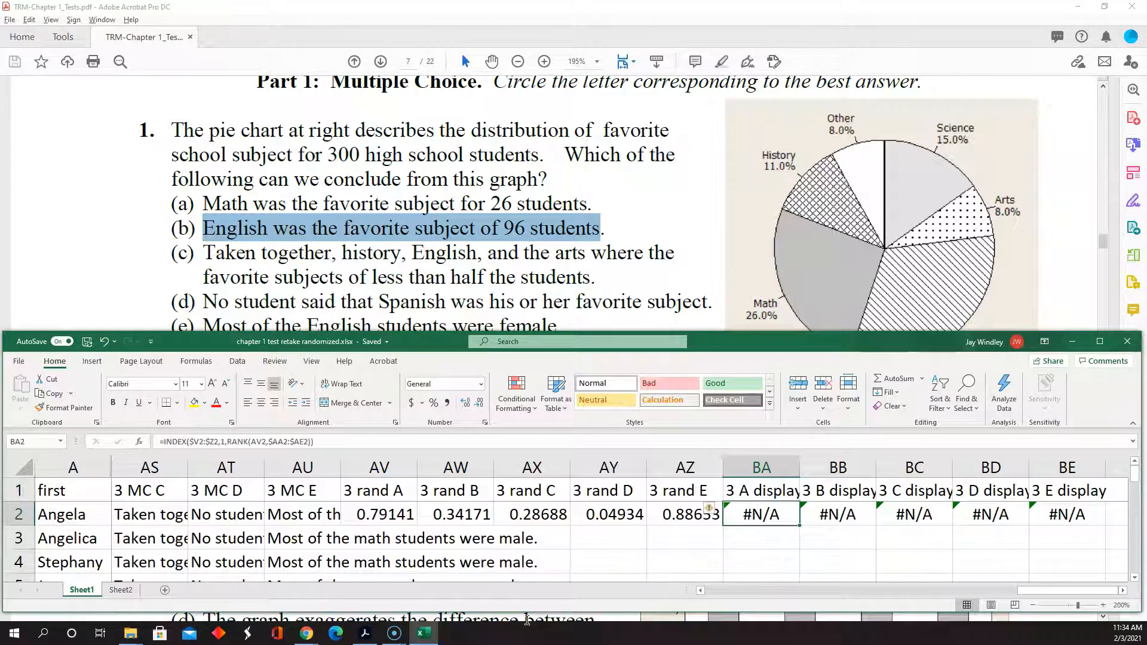
{"action": "key", "text": "Left"}
{"action": "key", "text": "Left"}
{"action": "key", "text": "Left"}
{"action": "key", "text": "Left"}
{"action": "key", "text": "Left"}
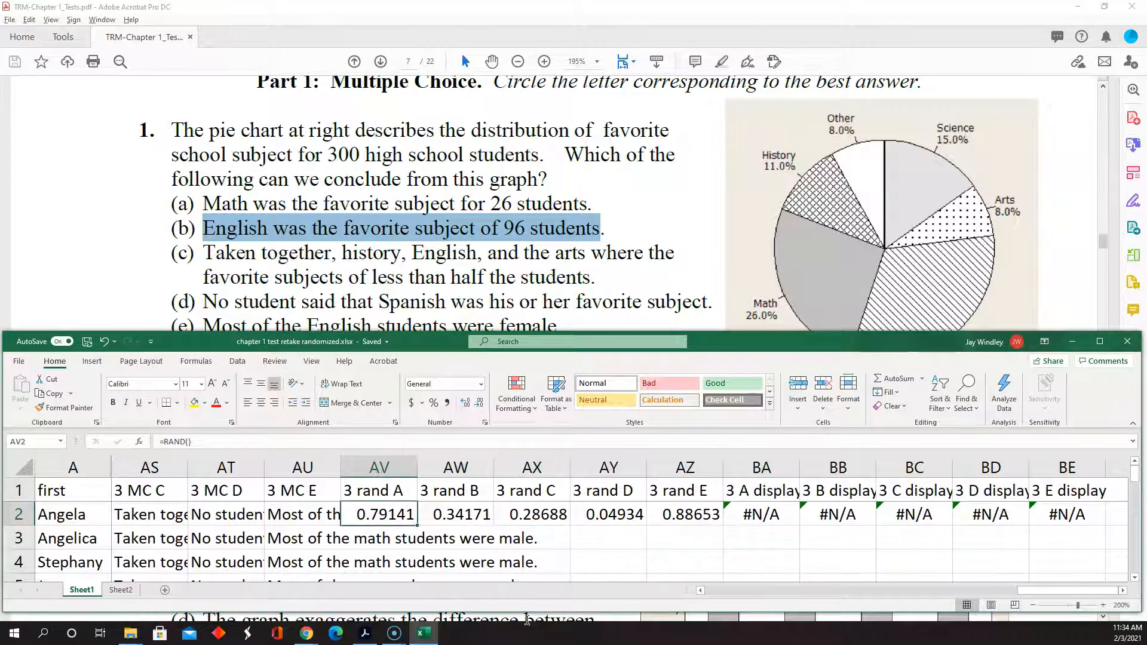
{"action": "key", "text": "shift+Right"}
{"action": "key", "text": "shift+Right"}
{"action": "key", "text": "shift+Right"}
{"action": "key", "text": "shift+Right"}
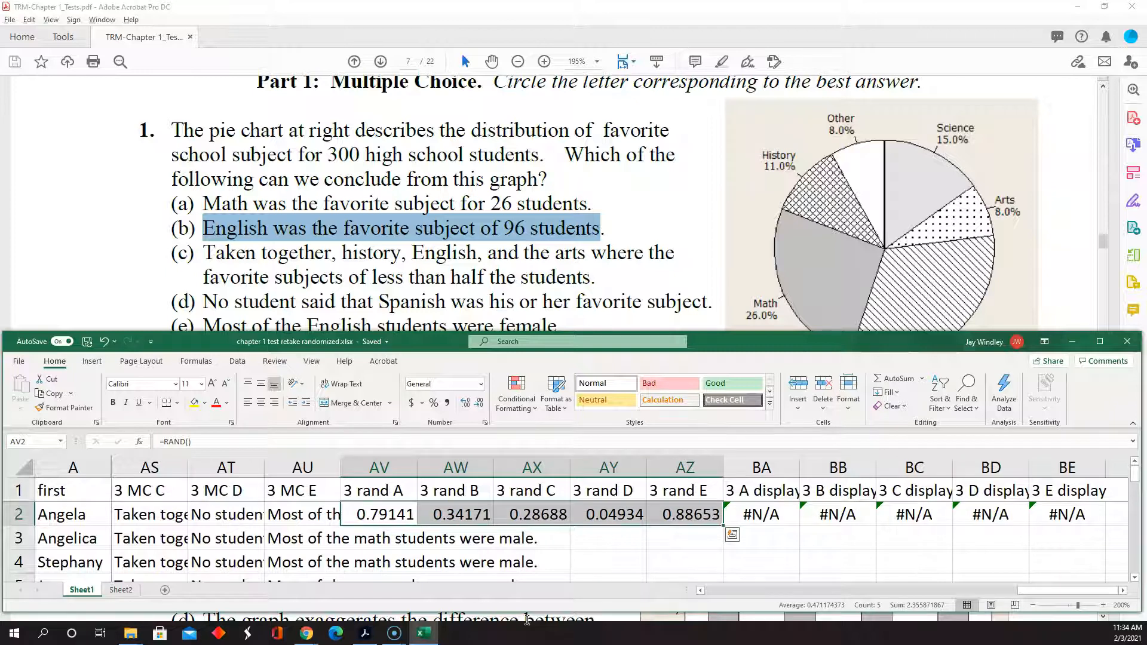
Step: Change the RANK reference range in the BA2 display formula to $AV2:$AZ2
{"action": "key", "text": "Right"}
{"action": "key", "text": "Right"}
{"action": "key", "text": "Right"}
{"action": "key", "text": "Right"}
{"action": "key", "text": "Right"}
{"action": "key", "text": "F2"}
{"action": "key", "text": "Left"}
{"action": "key", "text": "Left"}
{"action": "key", "text": "Left"}
{"action": "key", "text": "Left"}
{"action": "key", "text": "Left"}
{"action": "key", "text": "Left"}
{"action": "key", "text": "Left"}
{"action": "key", "text": "Left"}
{"action": "key", "text": "Left"}
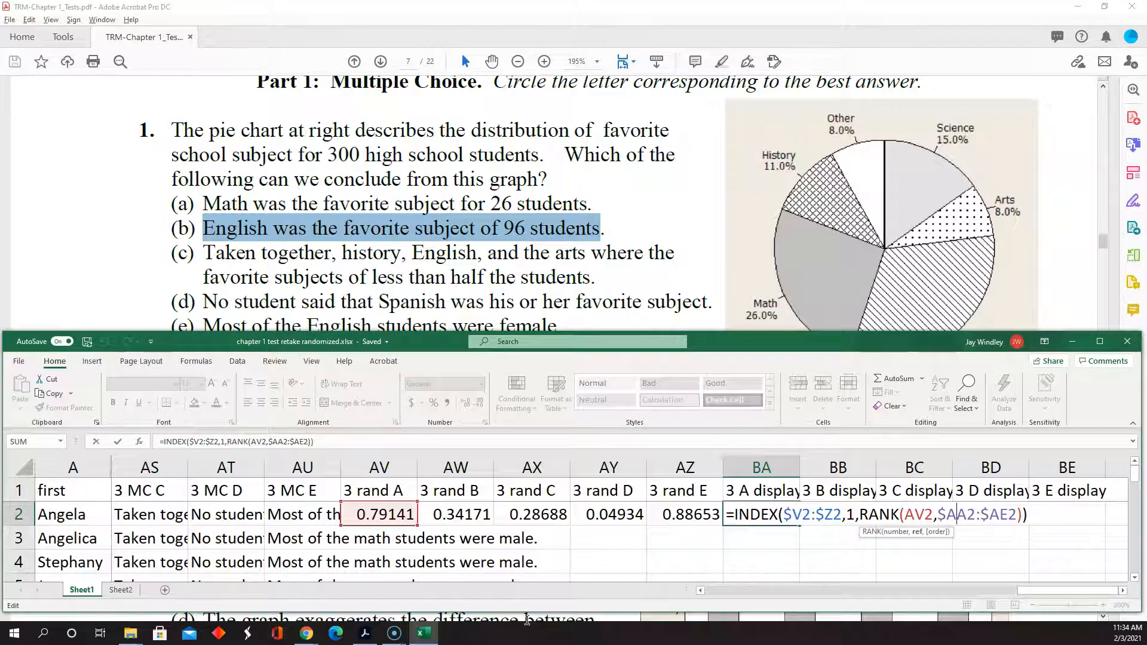
{"action": "type", "text": "v2:$A"}
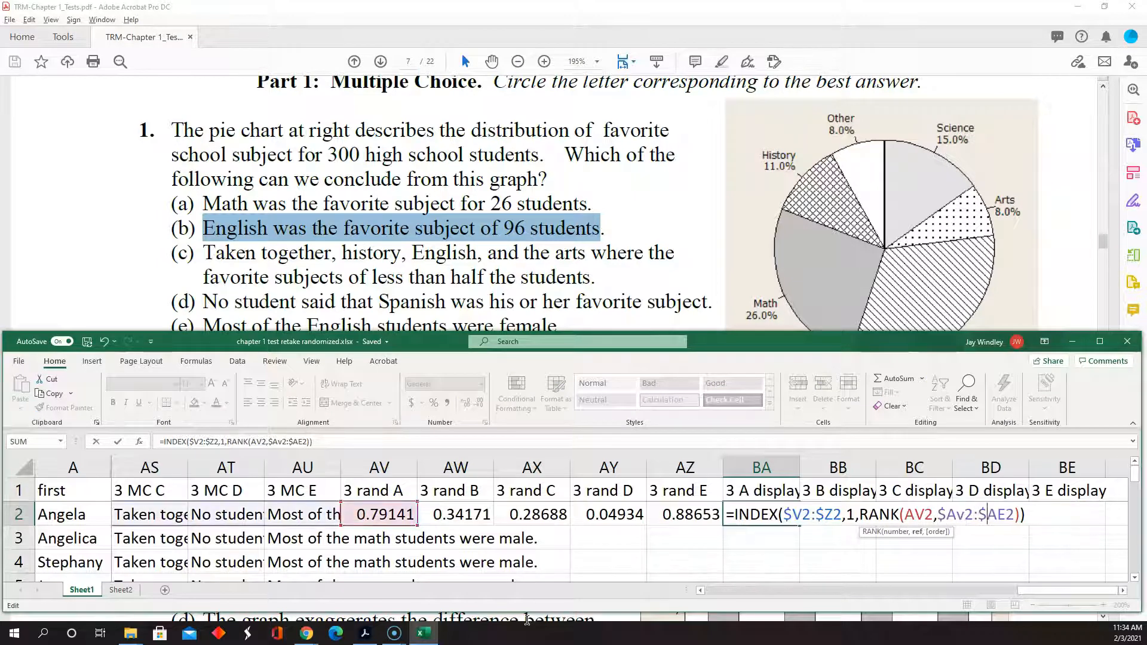
{"action": "type", "text": "zx"}
{"action": "key", "text": "BackSpace"}
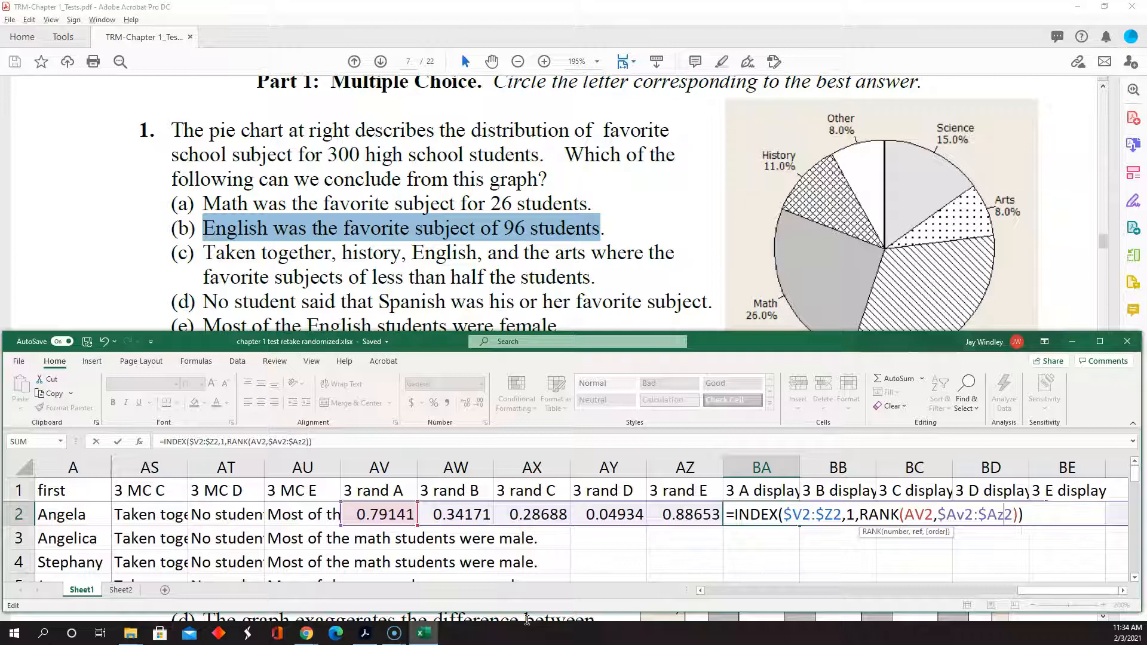
{"action": "key", "text": "Return"}
Step: Check the range of question 3's five answer choices in the first student row, AQ2:AU2
{"action": "key", "text": "Up"}
{"action": "key", "text": "Left"}
{"action": "key", "text": "Left"}
{"action": "key", "text": "Left"}
{"action": "key", "text": "Left"}
{"action": "key", "text": "Left"}
{"action": "key", "text": "Left"}
{"action": "key", "text": "Left"}
{"action": "key", "text": "Left"}
{"action": "key", "text": "Left"}
{"action": "key", "text": "Left"}
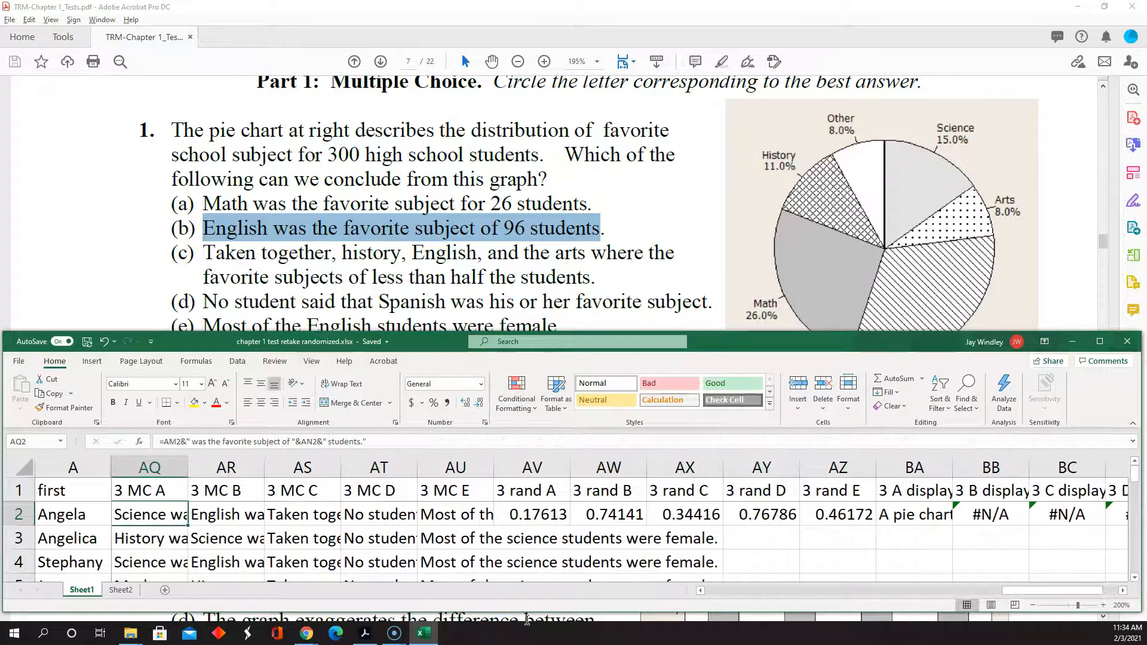
{"action": "key", "text": "shift+Right"}
{"action": "key", "text": "shift+Right"}
{"action": "key", "text": "shift+Right"}
{"action": "key", "text": "shift+Right"}
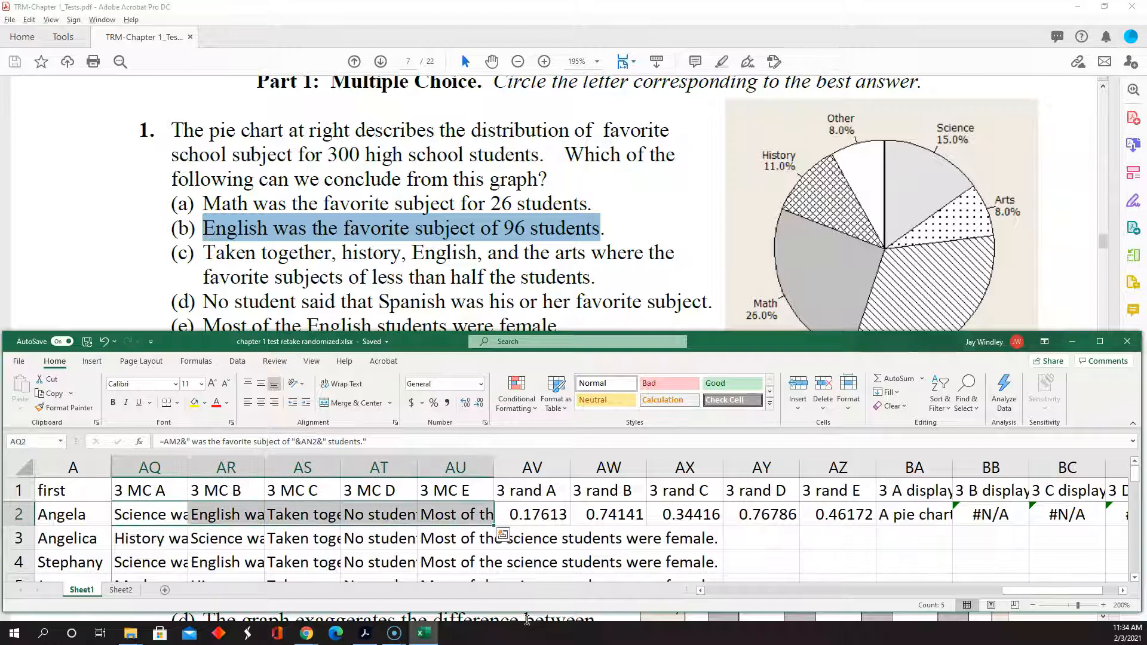
Step: Change the INDEX array range in the BA2 display formula to $AQ2:$AU2
{"action": "key", "text": "Right"}
{"action": "key", "text": "Right"}
{"action": "key", "text": "Right"}
{"action": "key", "text": "Right"}
{"action": "key", "text": "Right"}
{"action": "key", "text": "Right"}
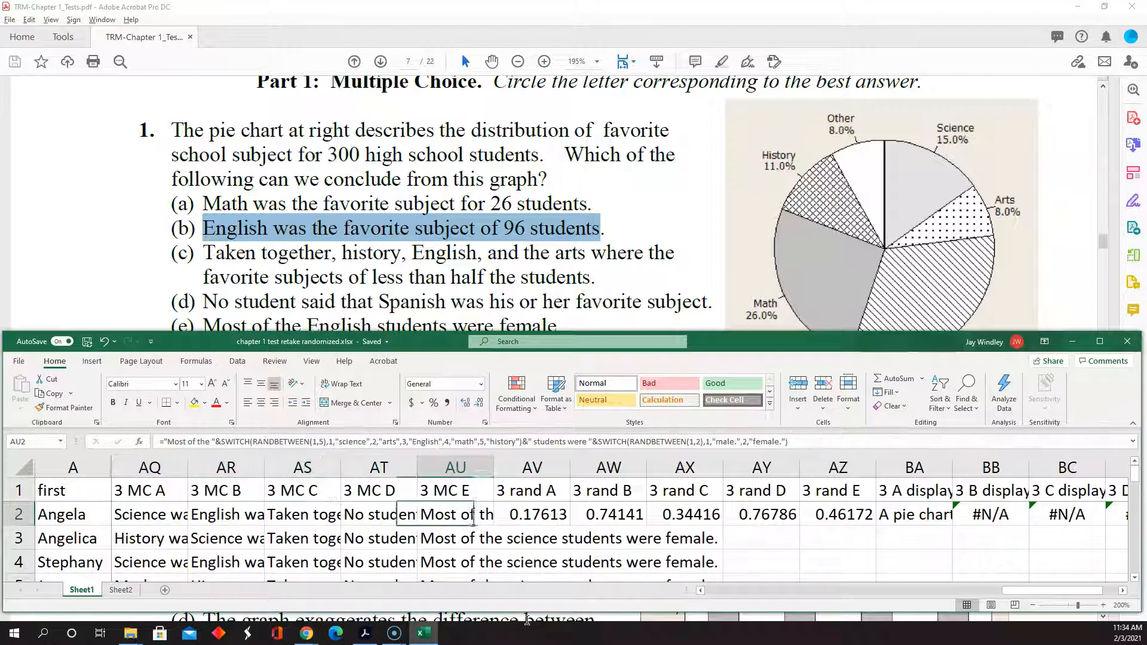
{"action": "key", "text": "Right"}
{"action": "key", "text": "Right"}
{"action": "key", "text": "Right"}
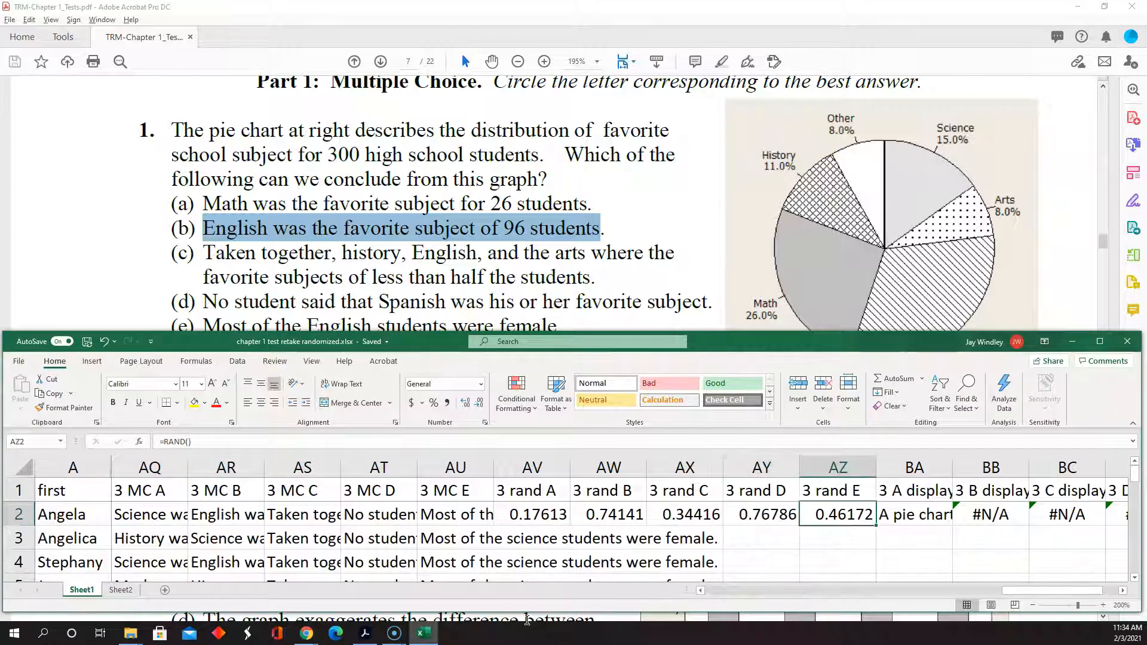
{"action": "key", "text": "Right"}
{"action": "key", "text": "F2"}
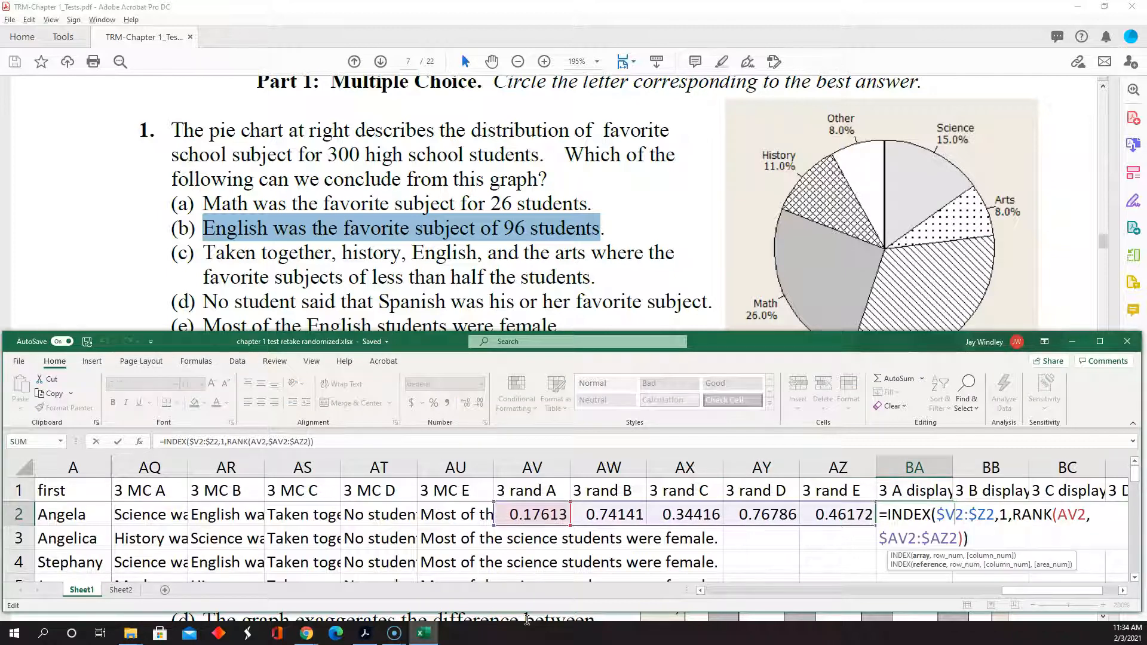
{"action": "type", "text": "aq2:$"}
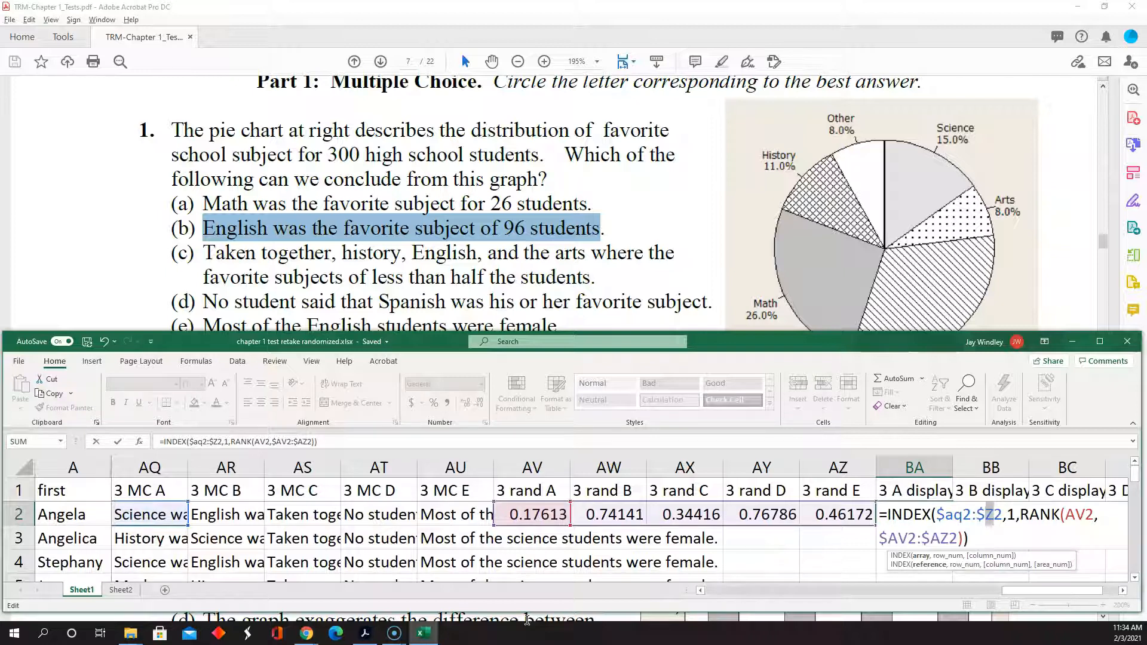
{"action": "type", "text": "au"}
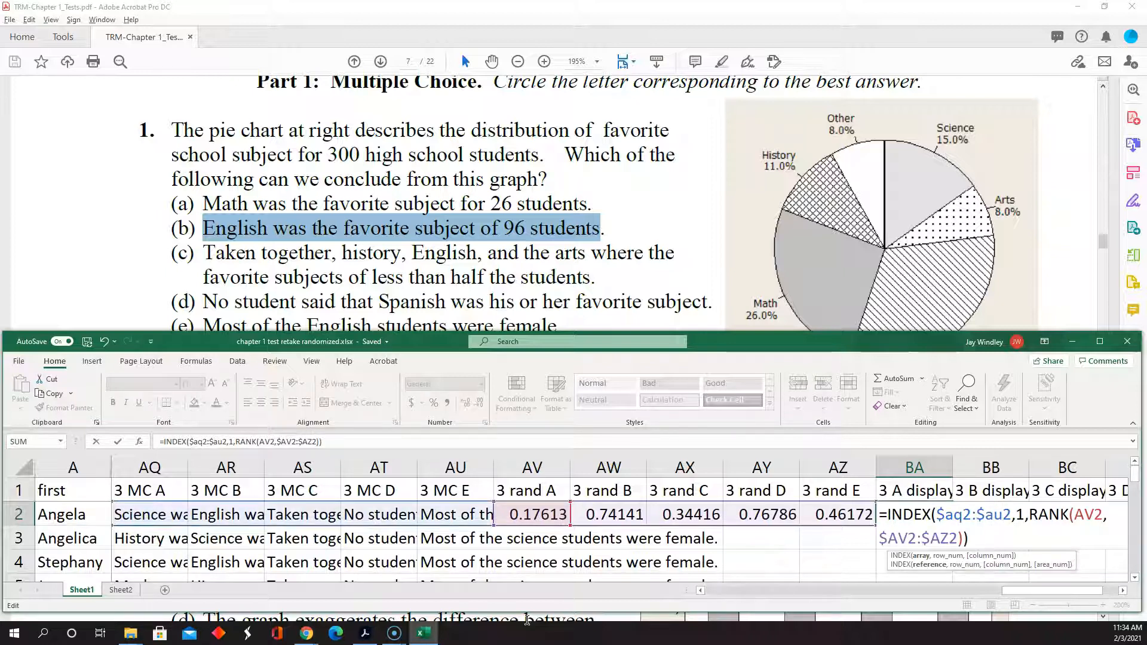
{"action": "key", "text": "Return"}
Step: Copy the corrected BA2 display formula and paste it across BA2:BE2
{"action": "key", "text": "Up"}
{"action": "key", "text": "ctrl+c"}
{"action": "key", "text": "shift+Right"}
{"action": "key", "text": "shift+Right"}
{"action": "key", "text": "shift+Right"}
{"action": "key", "text": "shift+Right"}
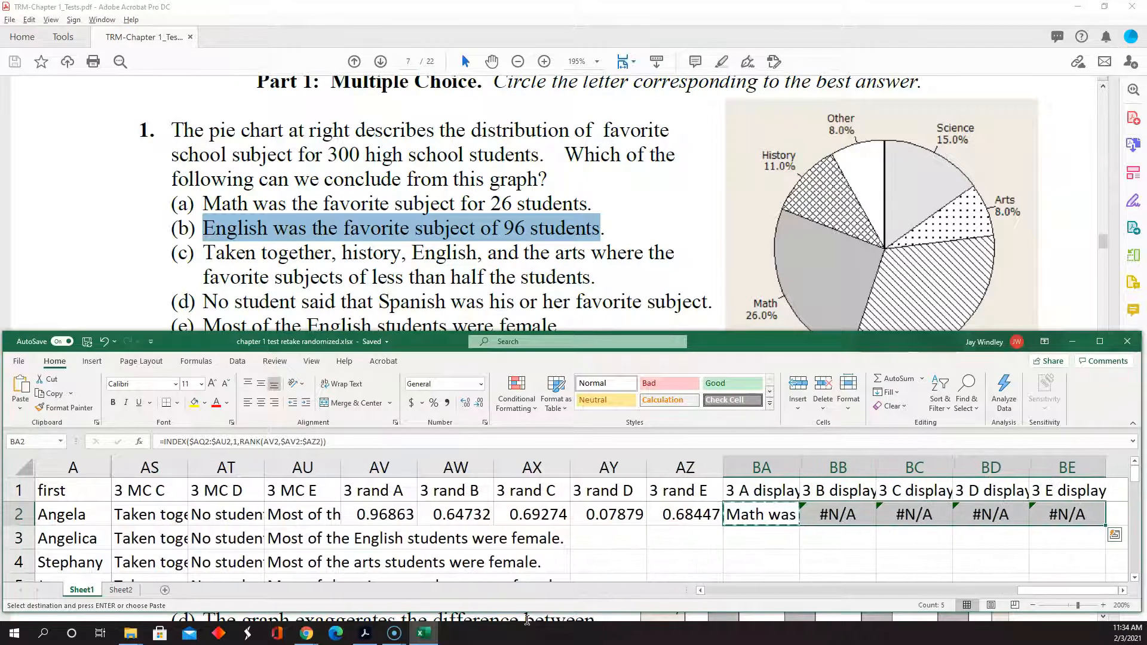
{"action": "key", "text": "ctrl+v"}
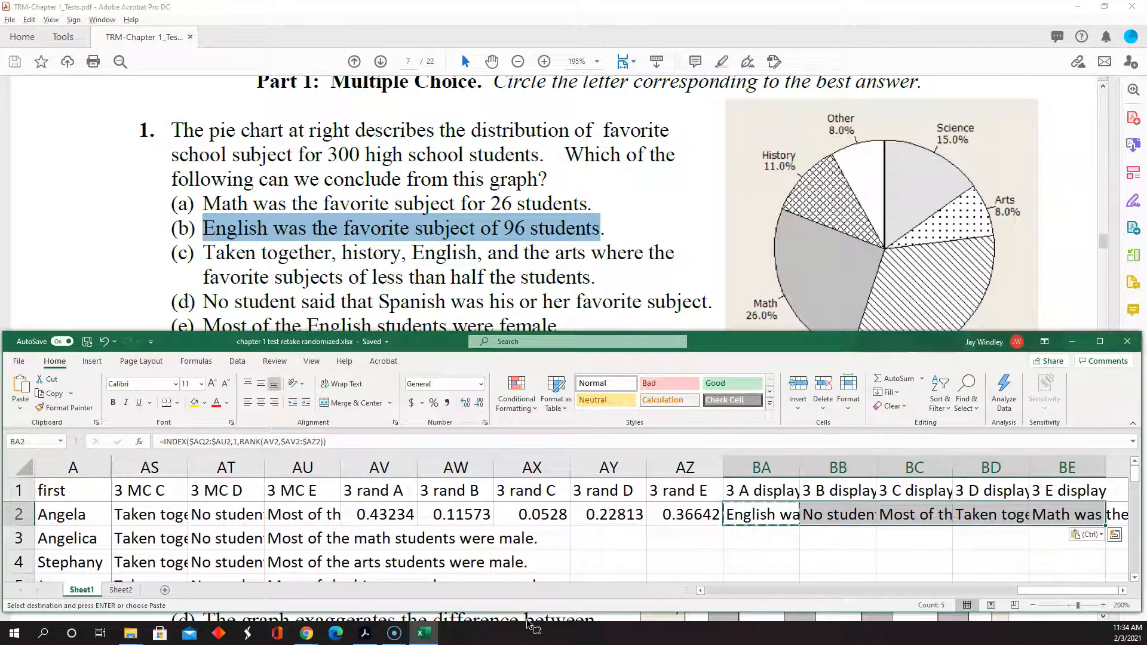
Step: Copy question 3's random-number and display formulas in AV2:BE2 down the student rows through row 14
{"action": "key", "text": "Left"}
{"action": "key", "text": "Left"}
{"action": "key", "text": "Left"}
{"action": "key", "text": "Left"}
{"action": "key", "text": "Left"}
{"action": "key", "text": "shift+Right"}
{"action": "key", "text": "shift+Right"}
{"action": "key", "text": "shift+Right"}
{"action": "key", "text": "shift+Right"}
{"action": "key", "text": "shift+Right"}
{"action": "key", "text": "shift+Right"}
{"action": "key", "text": "shift+Right"}
{"action": "key", "text": "shift+Right"}
{"action": "key", "text": "shift+Right"}
{"action": "key", "text": "ctrl+c"}
{"action": "key", "text": "shift+Down"}
{"action": "key", "text": "shift+Down"}
{"action": "key", "text": "shift+Down"}
{"action": "key", "text": "shift+Down"}
{"action": "key", "text": "shift+Down"}
{"action": "key", "text": "shift+Down"}
{"action": "key", "text": "shift+Down"}
{"action": "key", "text": "shift+Down"}
{"action": "key", "text": "shift+Down"}
{"action": "key", "text": "shift+Down"}
{"action": "key", "text": "shift+Down"}
{"action": "key", "text": "shift+Down"}
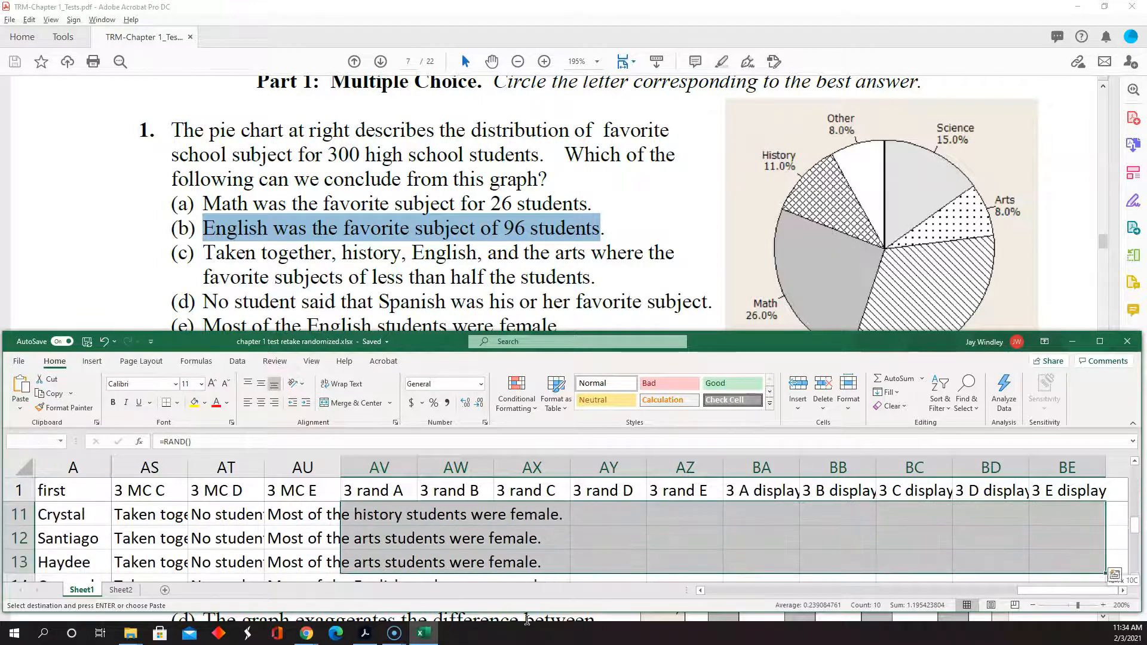
{"action": "key", "text": "ctrl+v"}
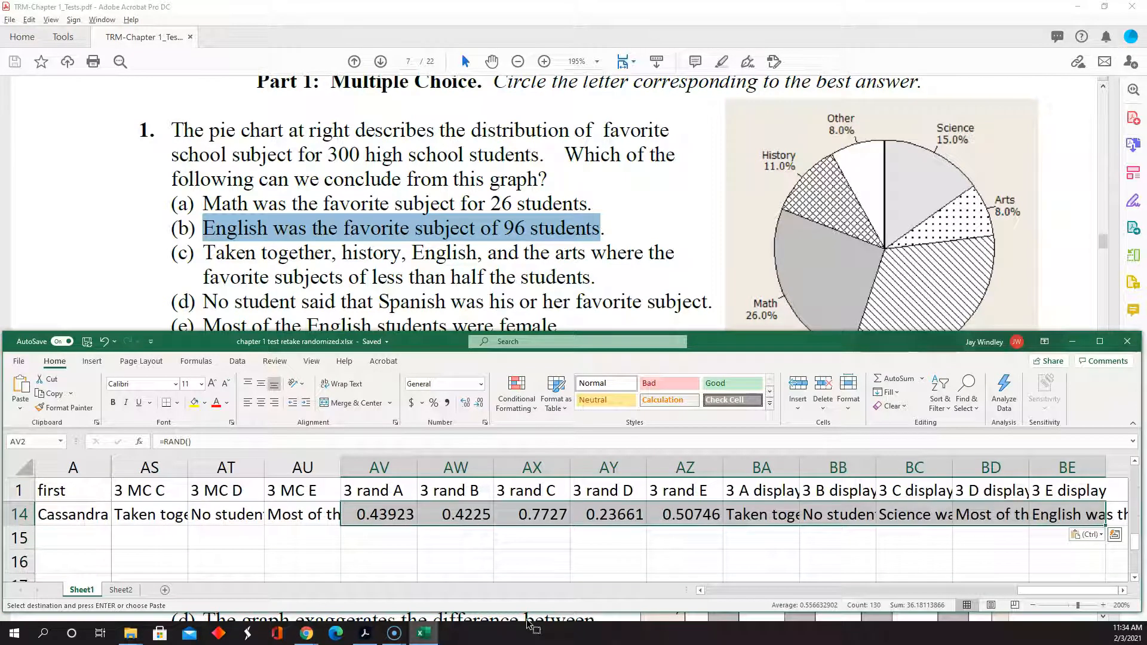
Step: Check the display formula in BA3 for the second student and glance at Sheet2
{"action": "key", "text": "Up"}
{"action": "key", "text": "Right"}
{"action": "key", "text": "Right"}
{"action": "key", "text": "Right"}
{"action": "key", "text": "Right"}
{"action": "key", "text": "Right"}
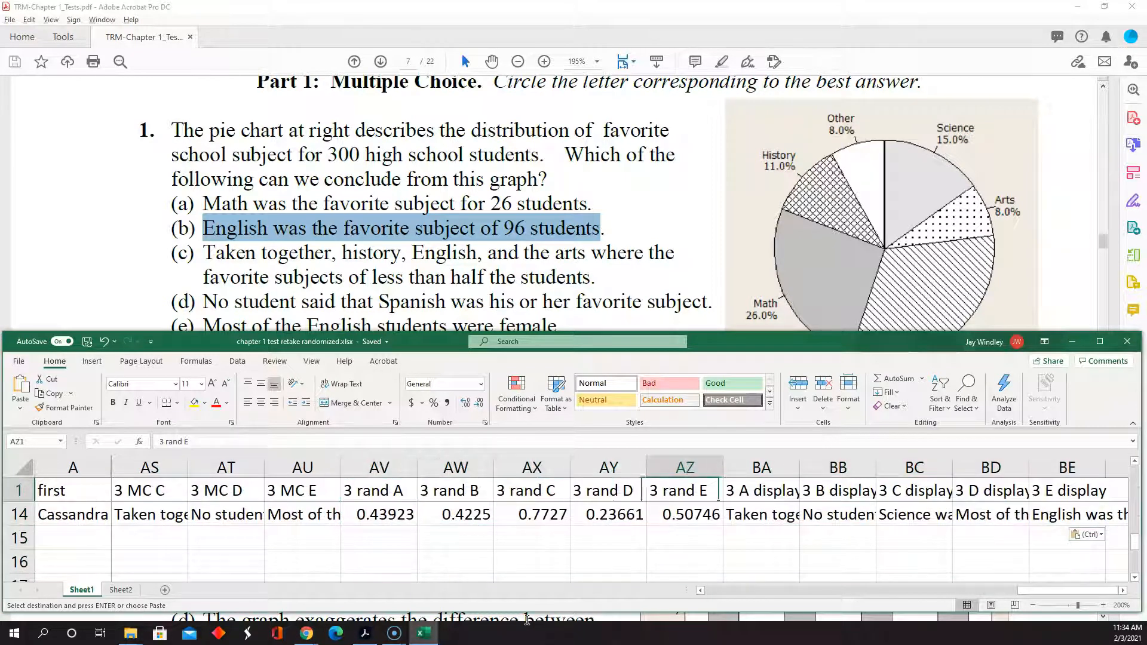
{"action": "key", "text": "Down"}
{"action": "key", "text": "Down"}
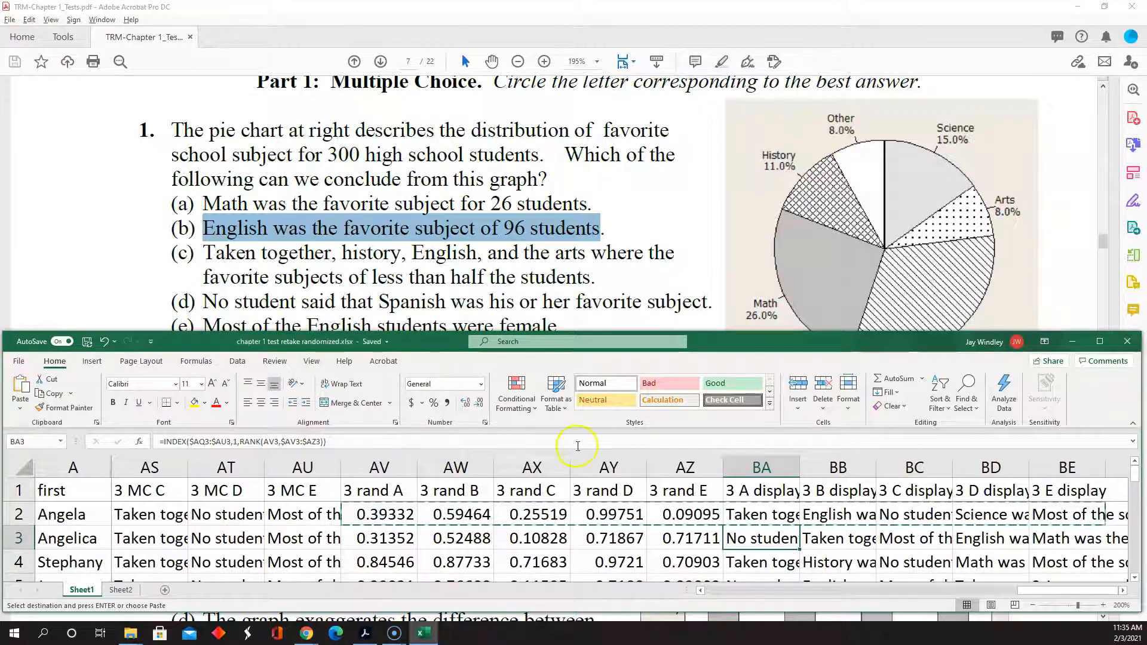
{"action": "key", "text": "ctrl+Page_Down"}
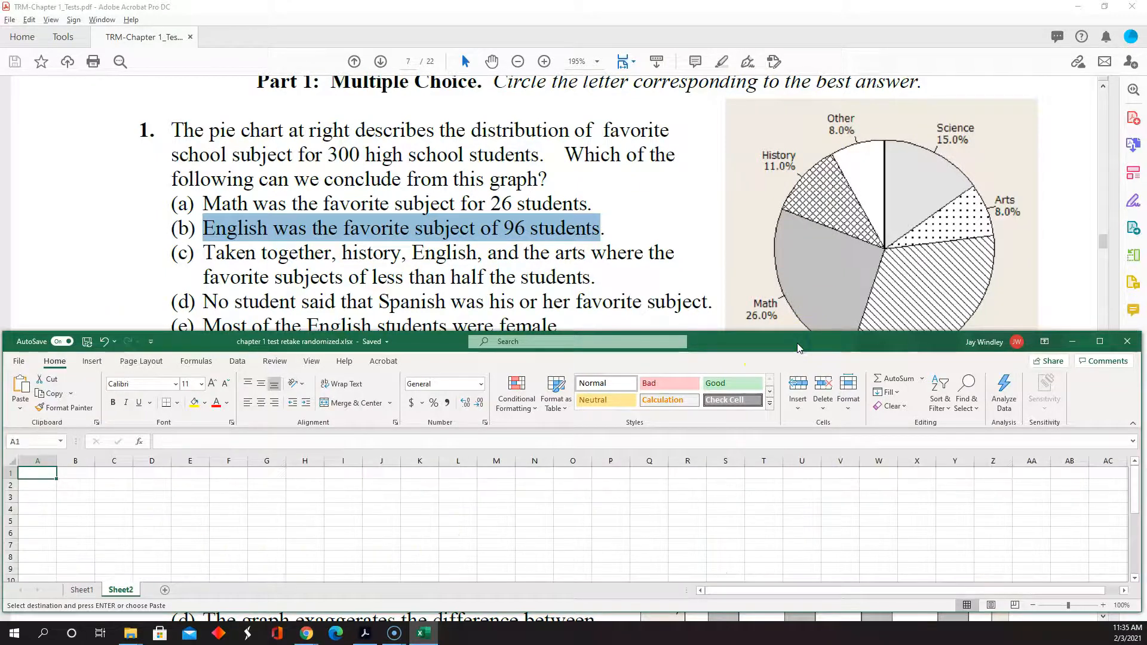
{"action": "key", "text": "ctrl+Page_Up"}
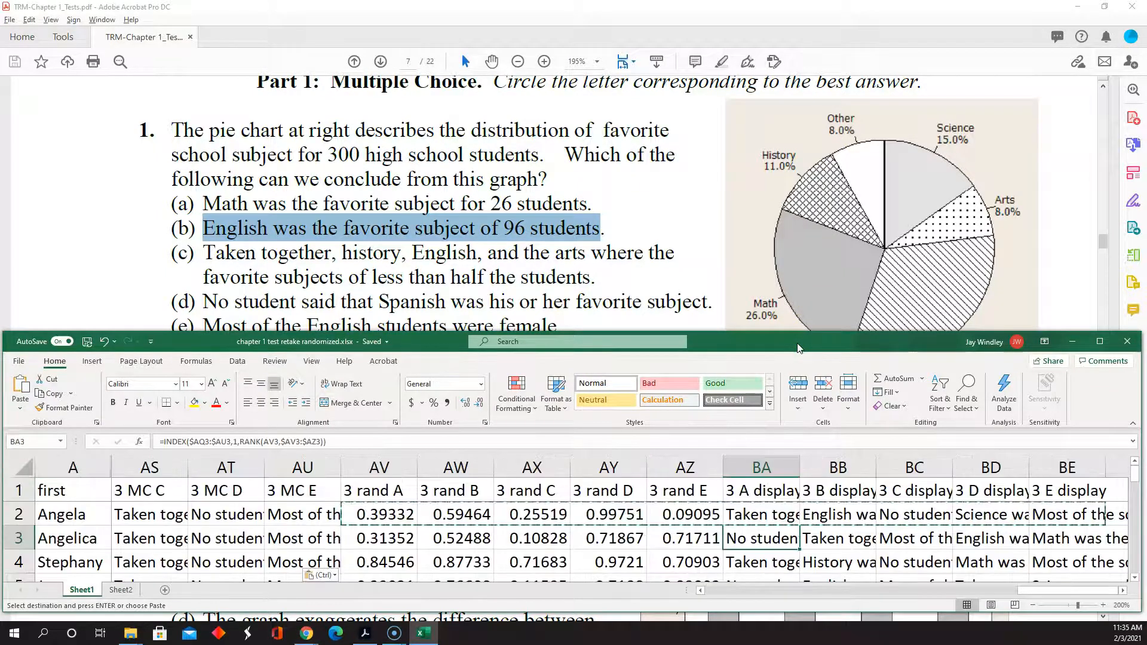
Step: Save and close the workbook, and open the Chapter 1 Test Retake Merge document in Word with its Sheet1 data
{"action": "left_click", "coordinate": [89, 343]}
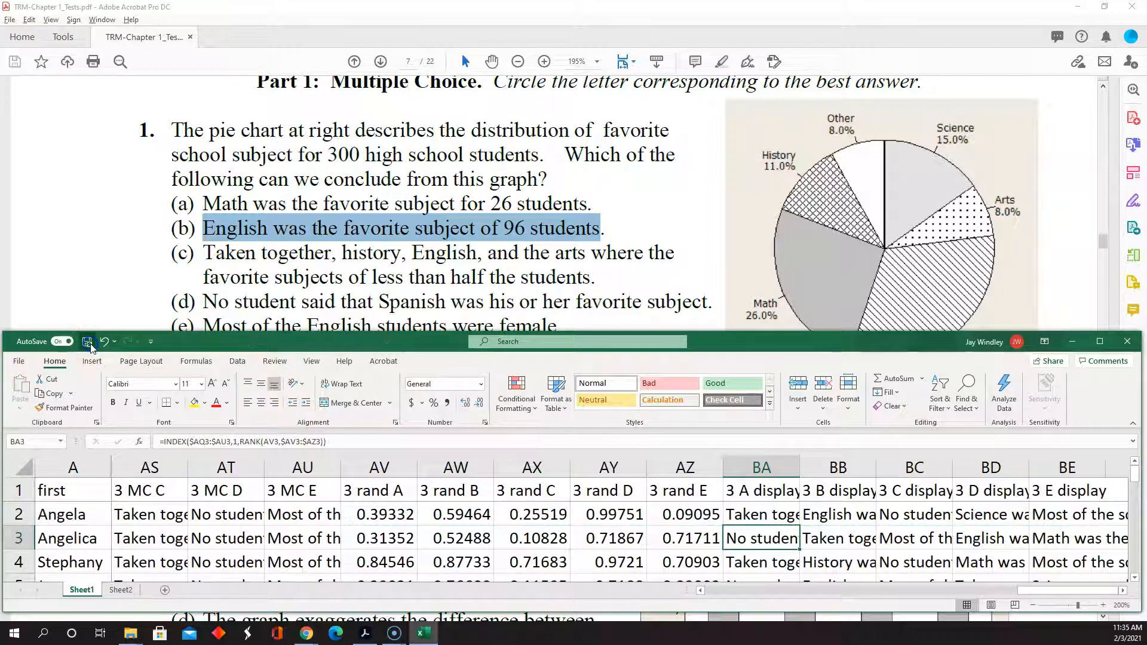
{"action": "left_click", "coordinate": [1128, 343]}
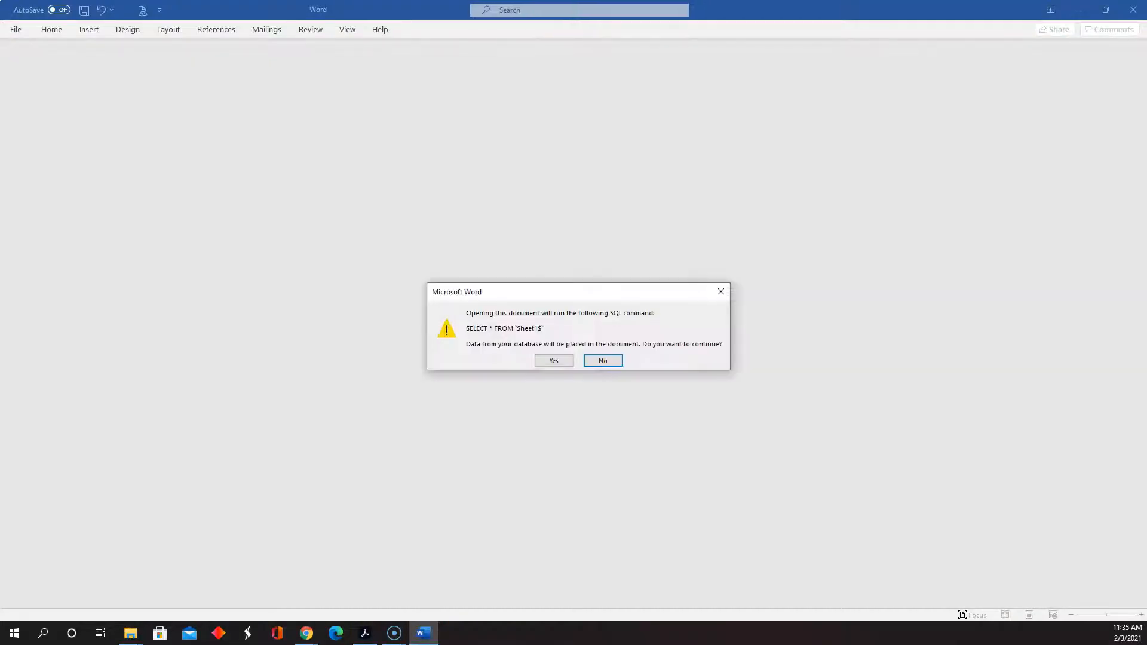
{"action": "left_click", "coordinate": [554, 361]}
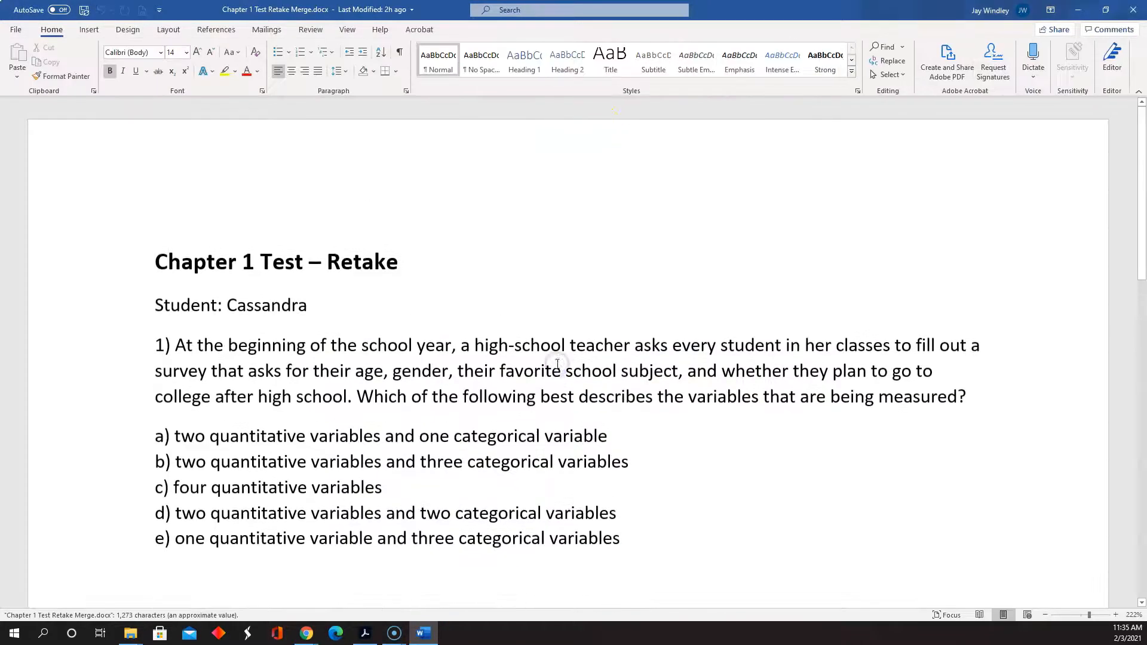
Step: Restore, reposition and resize the Word window so question 1's text and pie chart in the PDF can be read above it
{"action": "left_click", "coordinate": [1106, 10]}
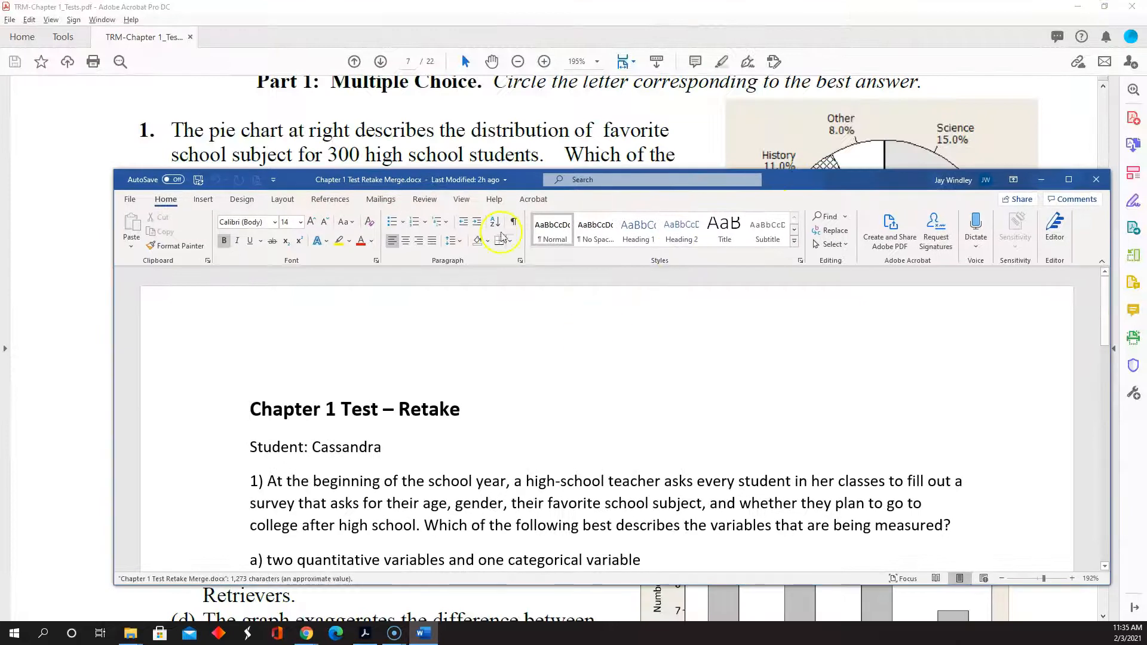
{"action": "left_click_drag", "start_coordinate": [823, 184], "coordinate": [716, 220]}
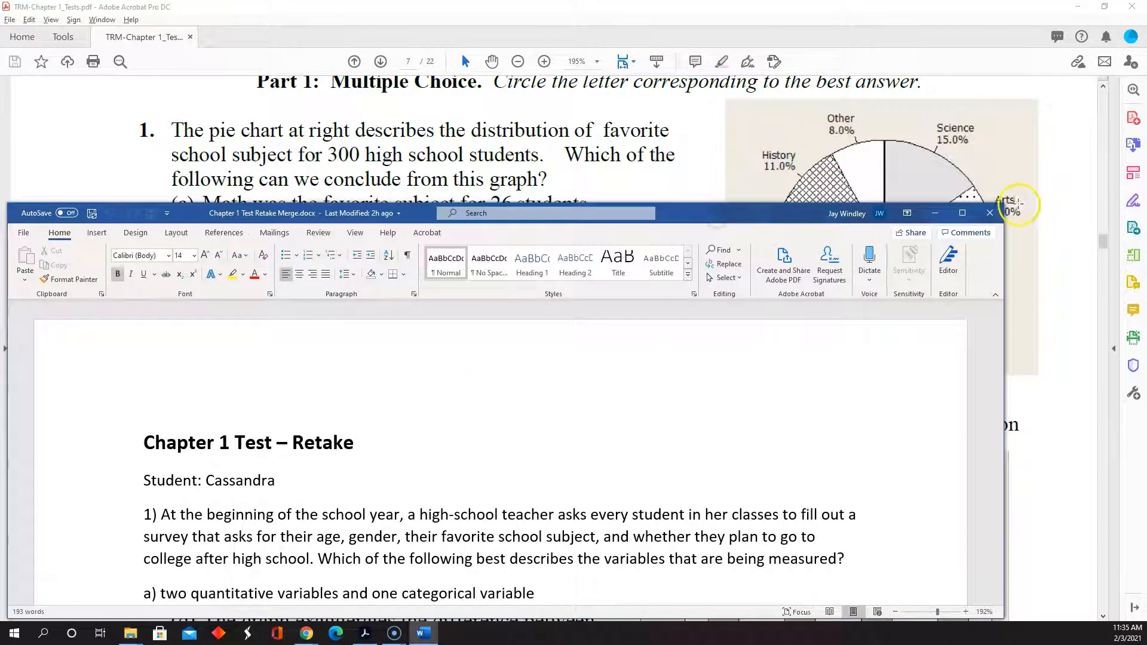
{"action": "left_click_drag", "start_coordinate": [1011, 204], "coordinate": [1146, 268]}
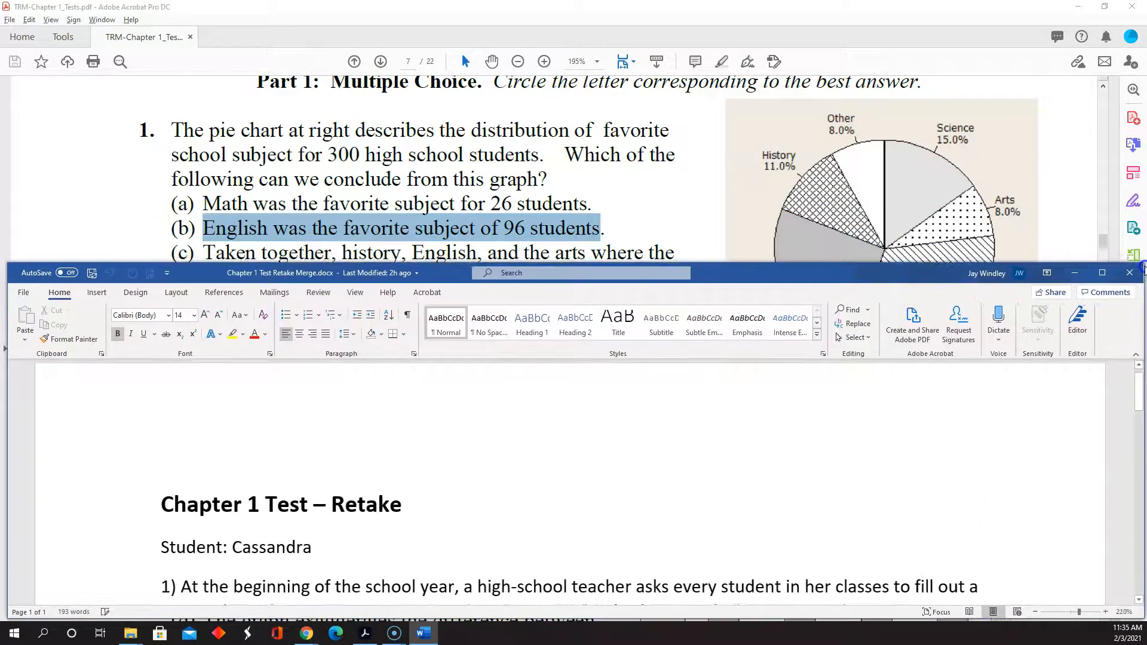
Step: Begin question 3 below question 2 with "3) The pie chart at right describes the distribution of favorite"
{"action": "scroll", "coordinate": [687, 540], "scroll_direction": "down", "scroll_amount": 10}
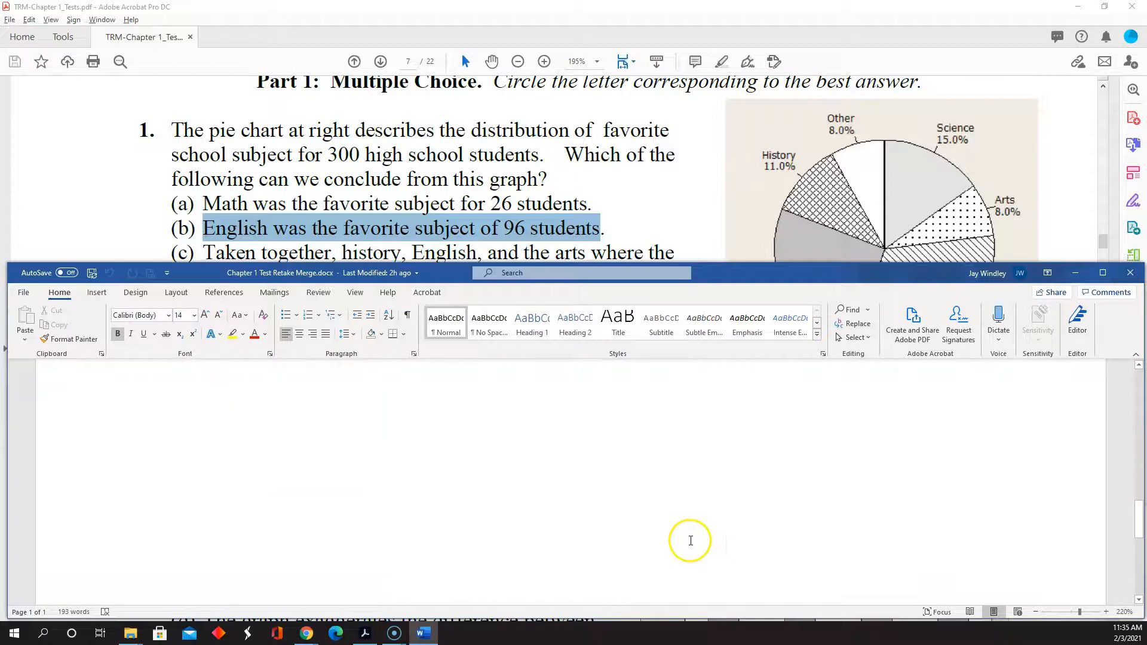
{"action": "scroll", "coordinate": [557, 551], "scroll_direction": "down", "scroll_amount": 5}
{"action": "left_click", "coordinate": [557, 553]}
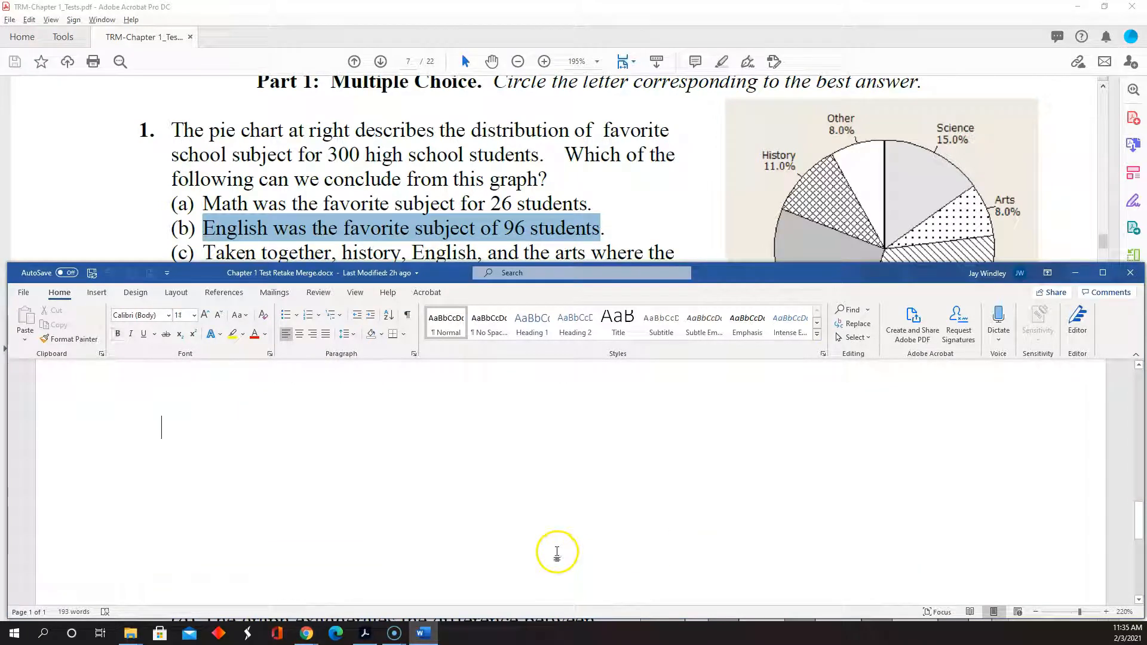
{"action": "type", "text": "3) The pie chart"}
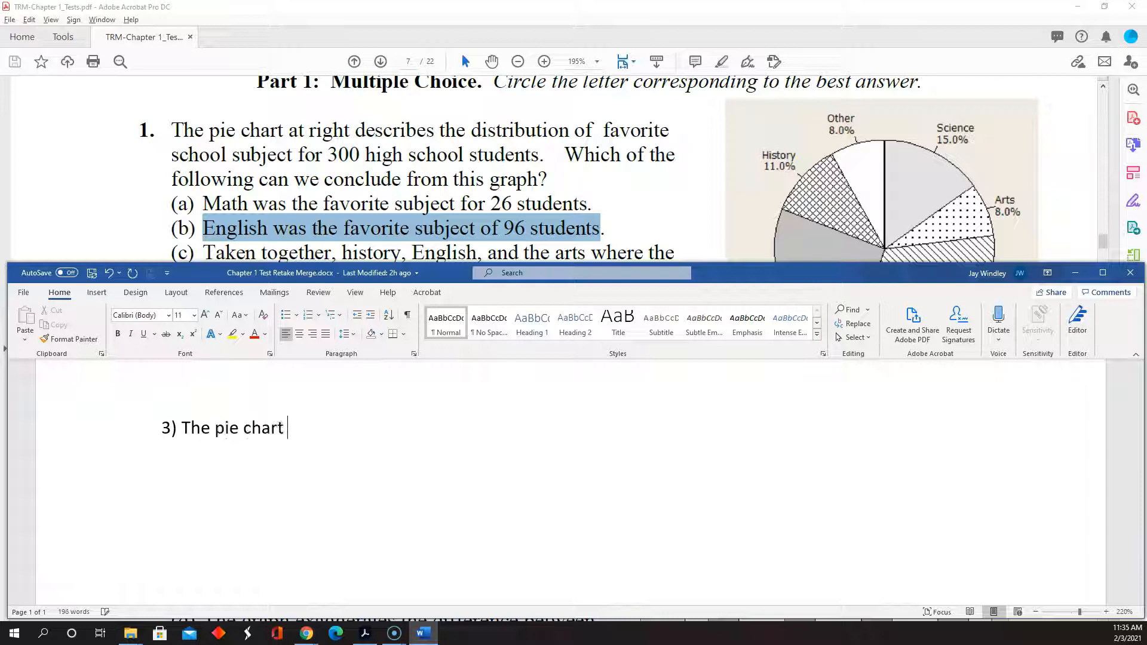
{"action": "type", "text": "at"}
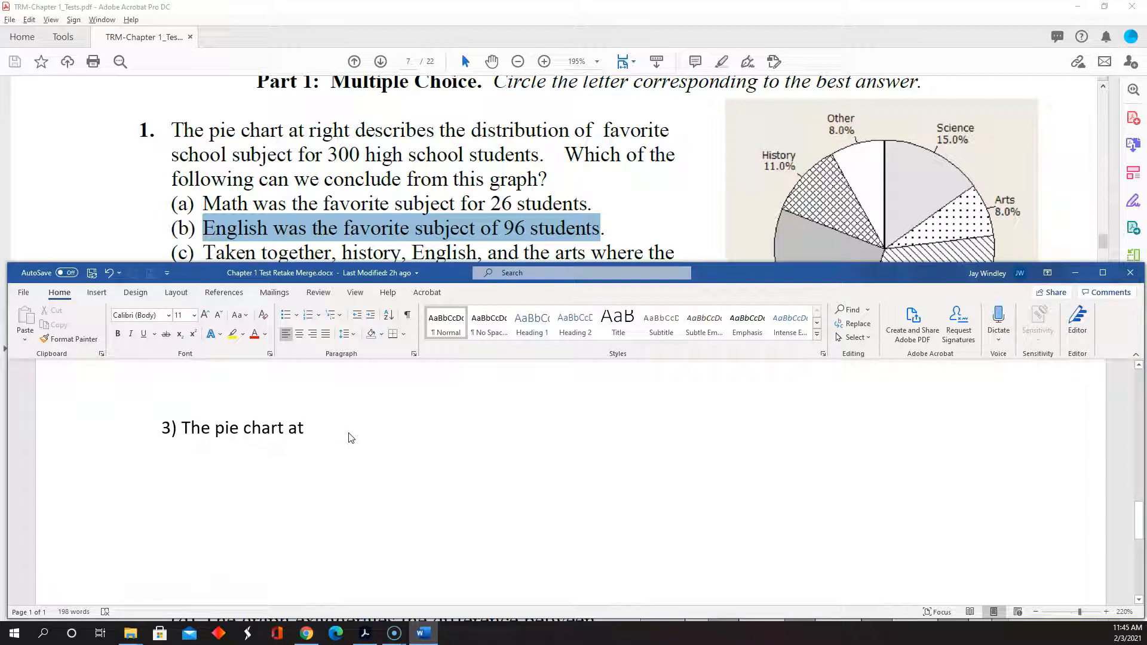
{"action": "type", "text": "right"}
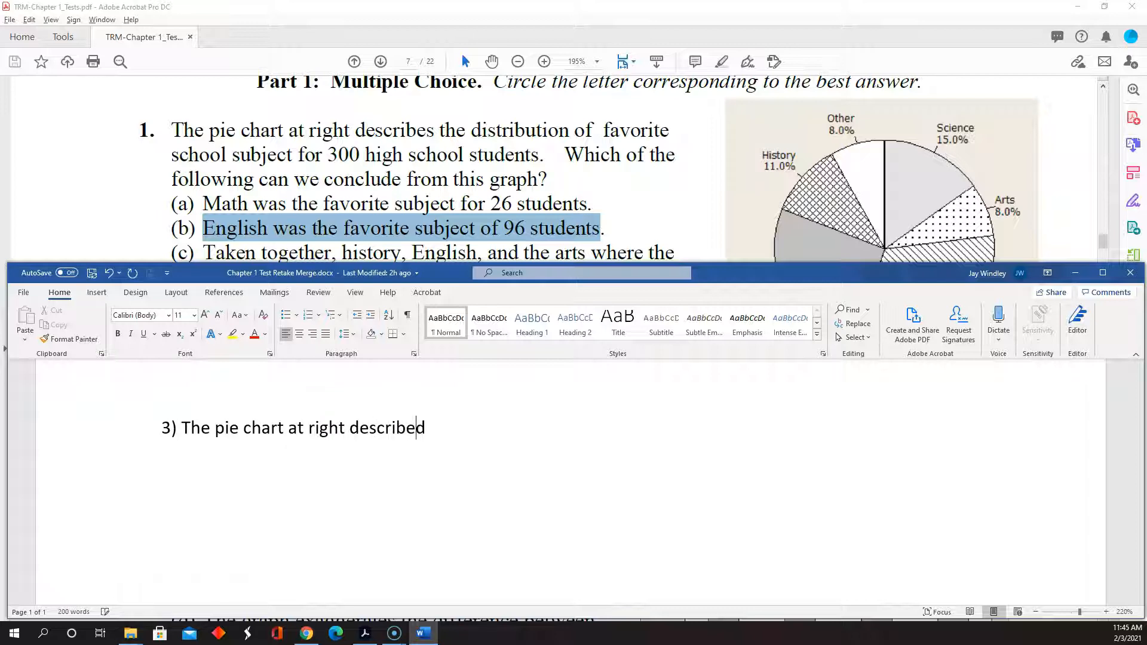
{"action": "type", "text": " describes the distribuotin"}
{"action": "key", "text": "BackSpace"}
{"action": "type", "text": "tion of favorite"}
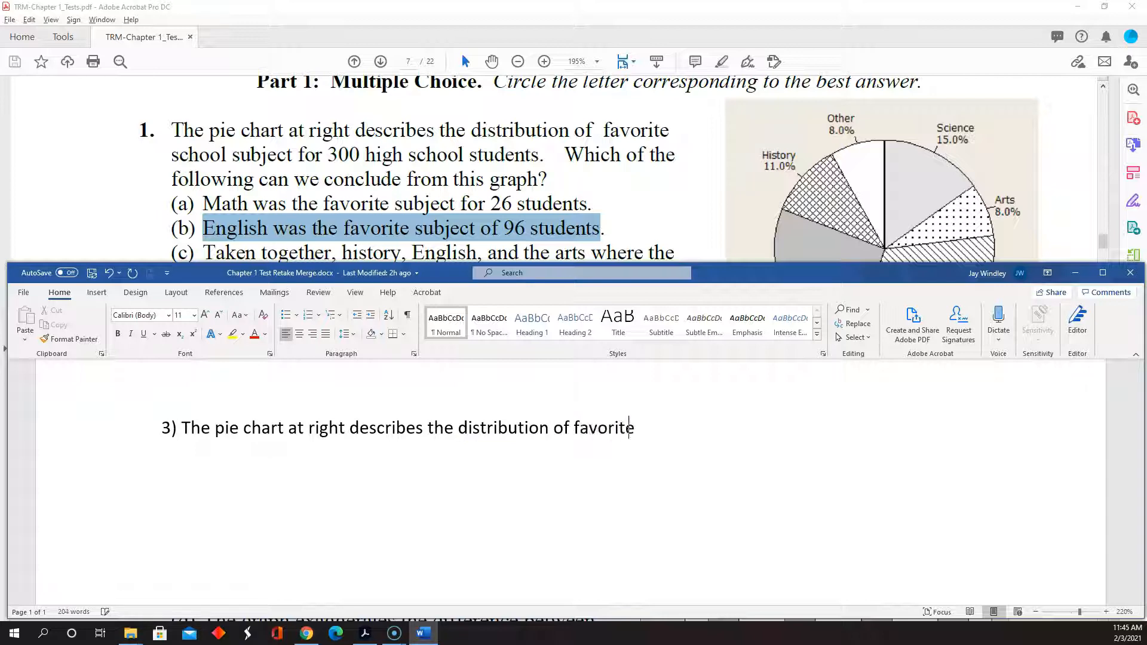
Step: Complete question 3 with "school subject for high school students. Which of the following can we conclude from this graph?" and add blank choices a) through e)
{"action": "type", "text": " school subject for  high school stude"}
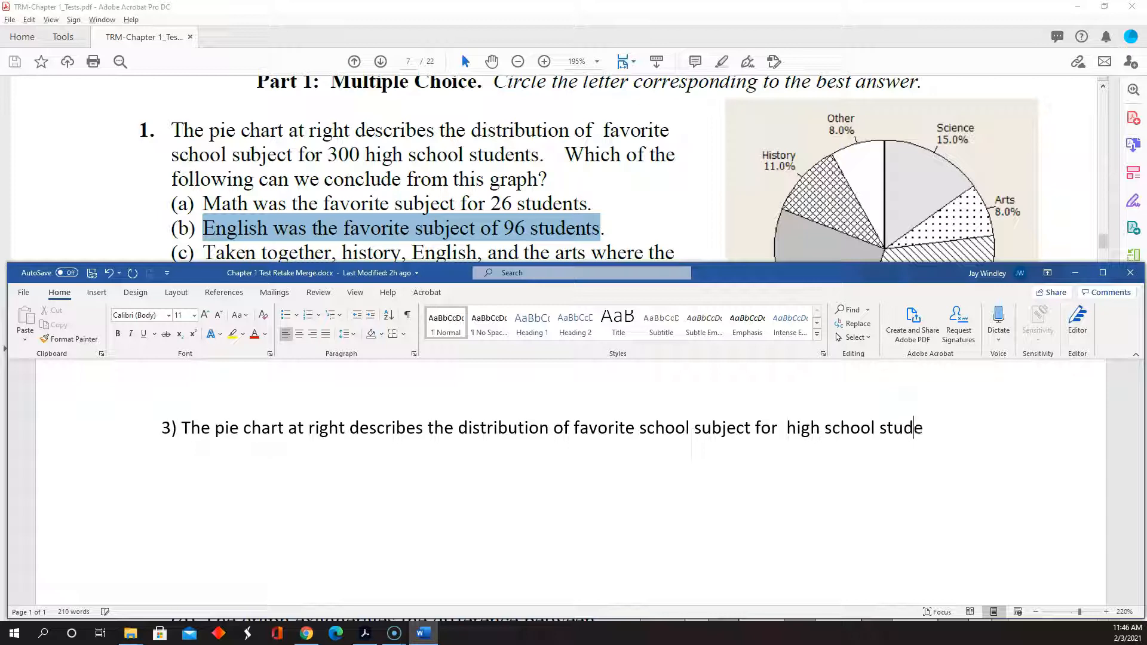
{"action": "type", "text": "Whi"}
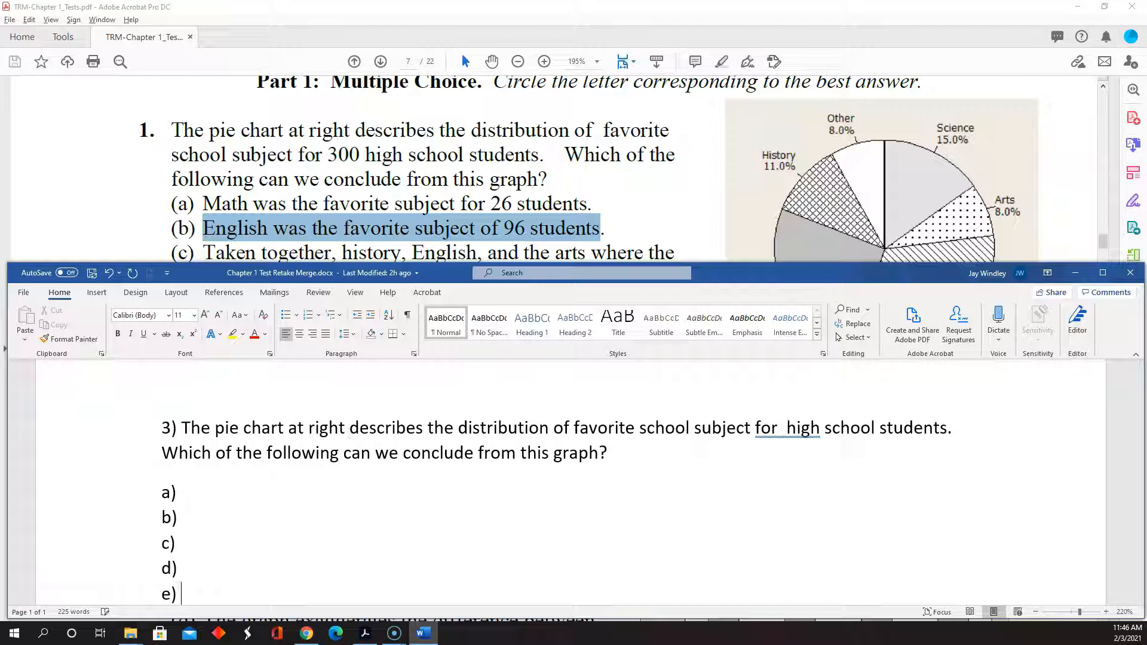
{"action": "key", "text": "Return"}
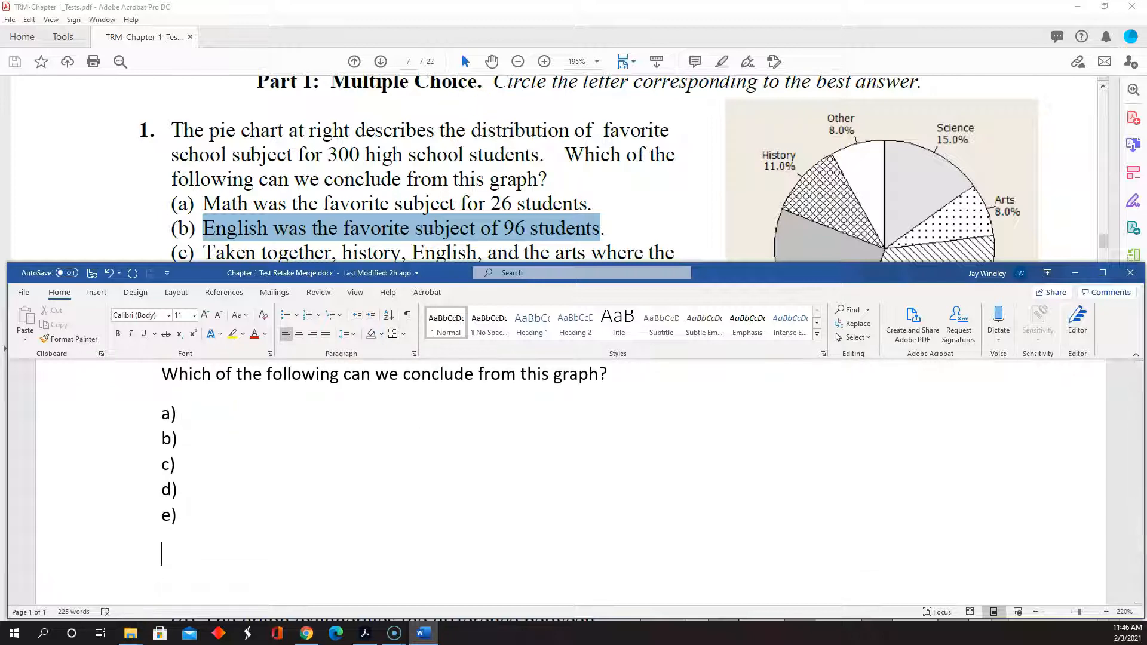
Step: Capture the PDF's favorite-subject pie chart with Snipping Tool and paste it after question 3's text in the Word document
{"action": "left_click", "coordinate": [989, 12]}
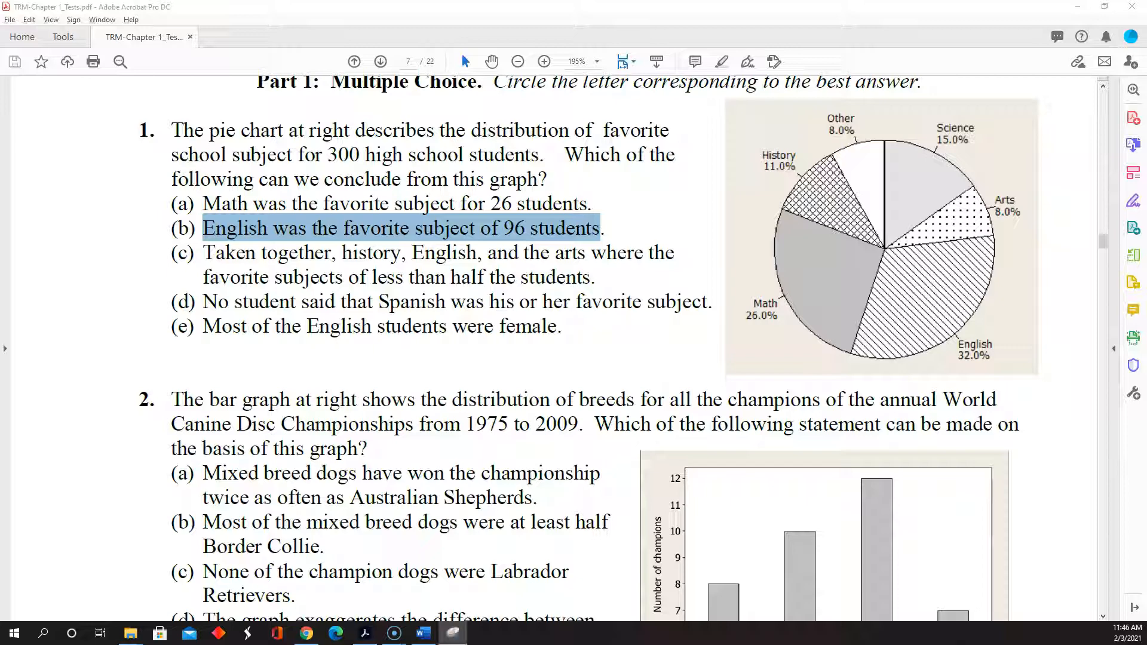
{"action": "left_click", "coordinate": [1006, 240]}
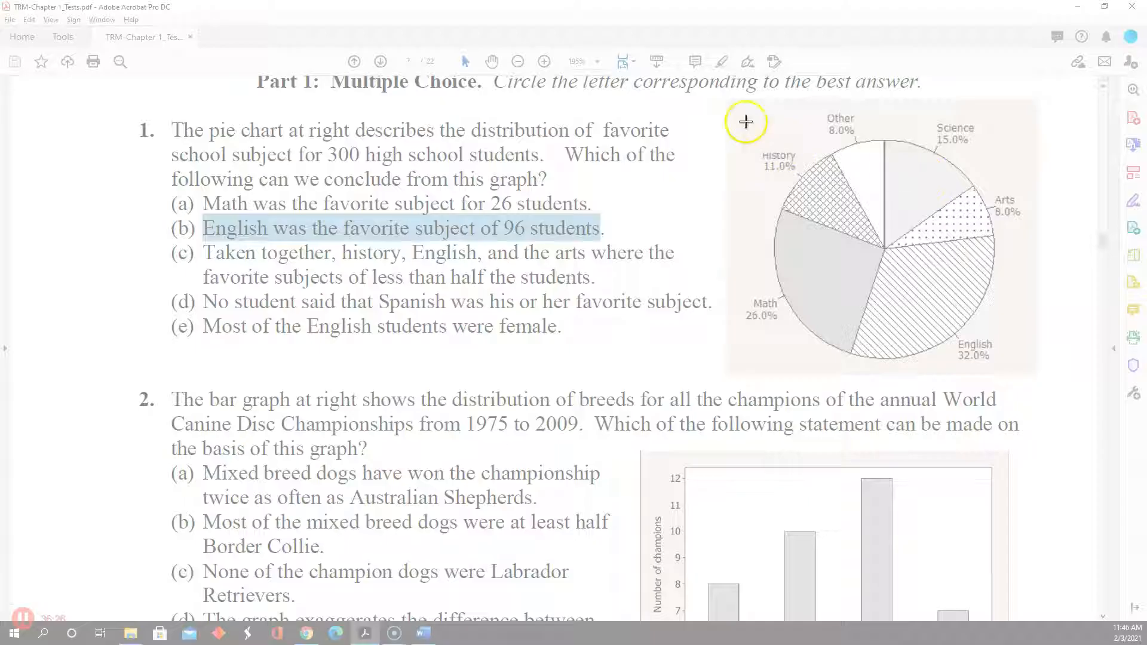
{"action": "left_click_drag", "start_coordinate": [729, 101], "coordinate": [1036, 371]}
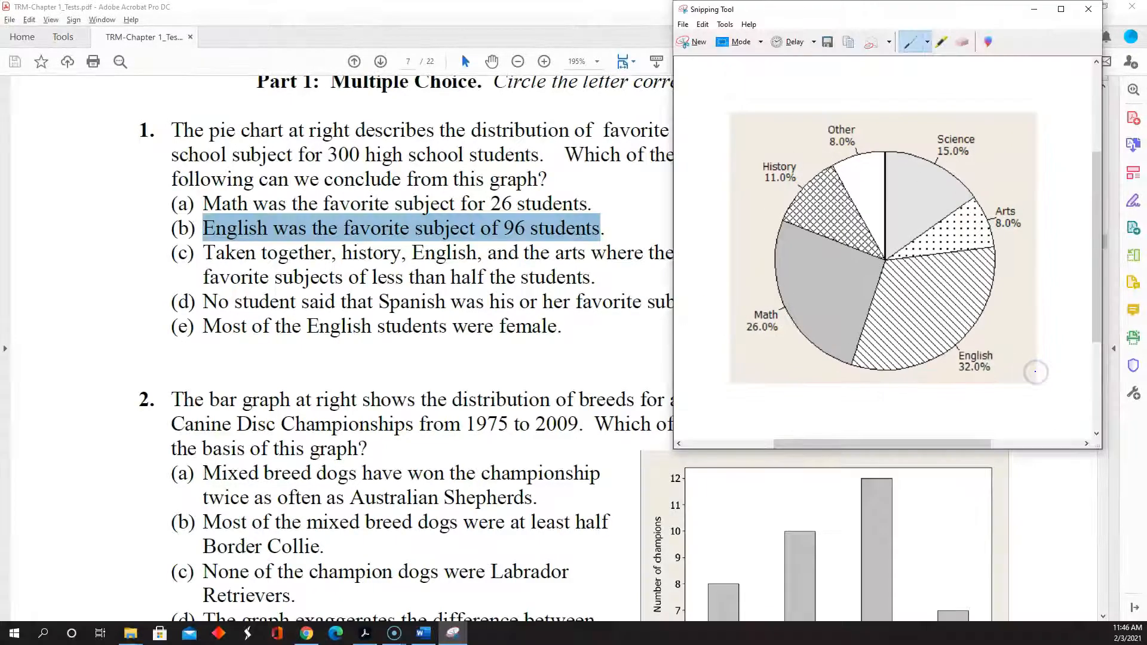
{"action": "key", "text": "alt+Tab"}
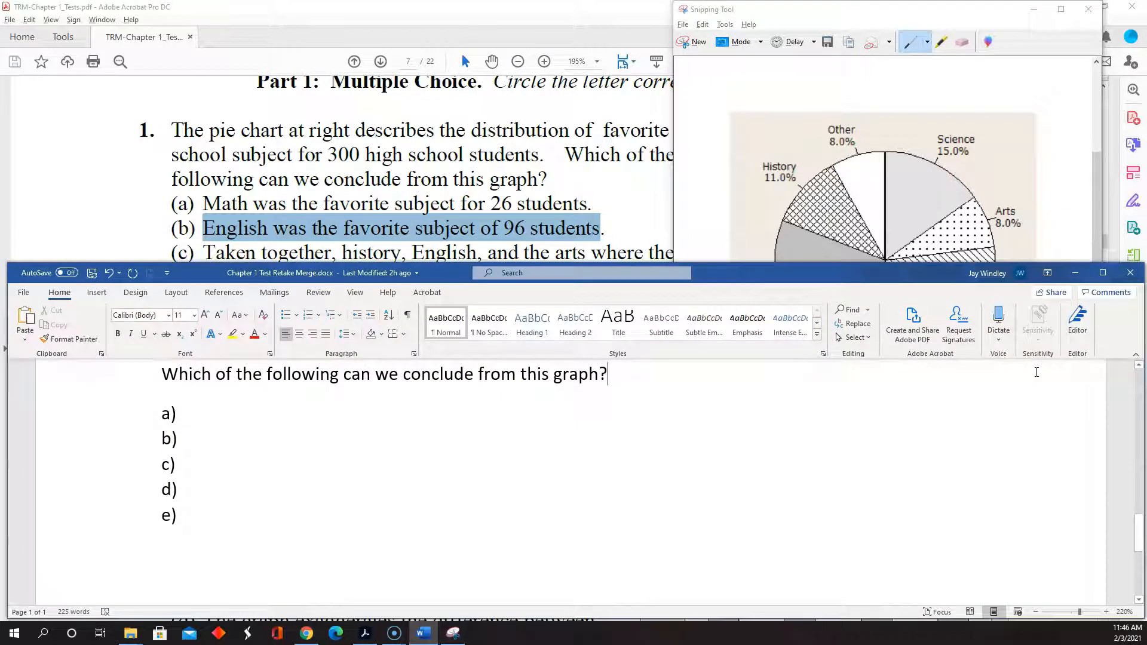
{"action": "key", "text": "ctrl+v"}
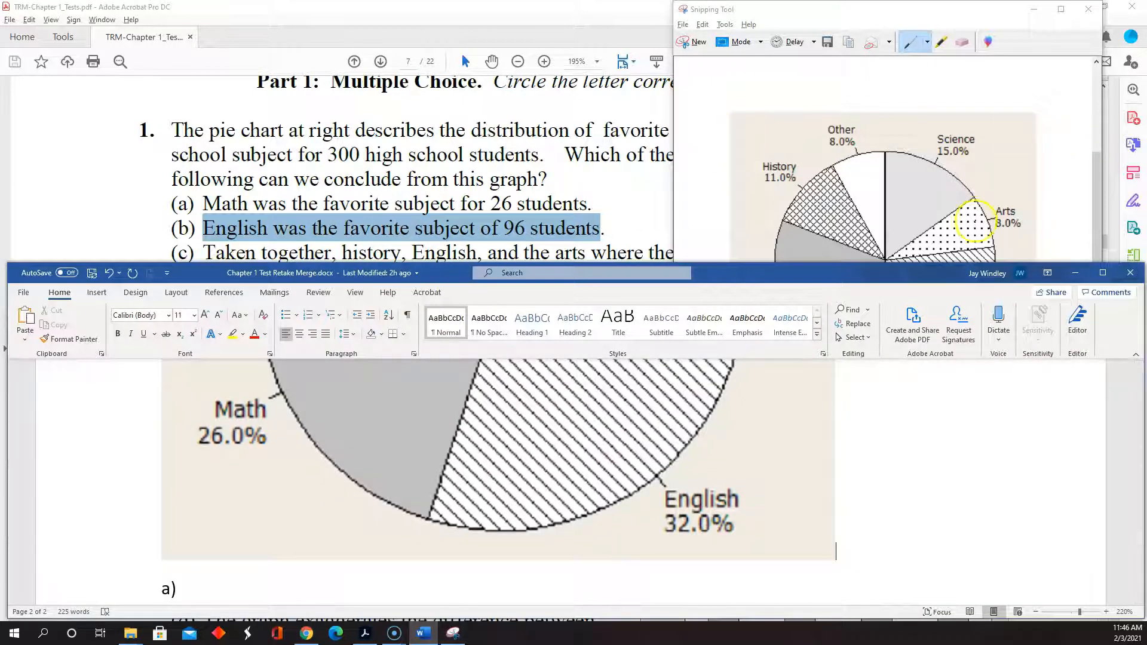
Step: Maximize the document window and scale the pasted pie chart to 40% of its original size
{"action": "left_click", "coordinate": [1105, 277]}
{"action": "left_click", "coordinate": [593, 159]}
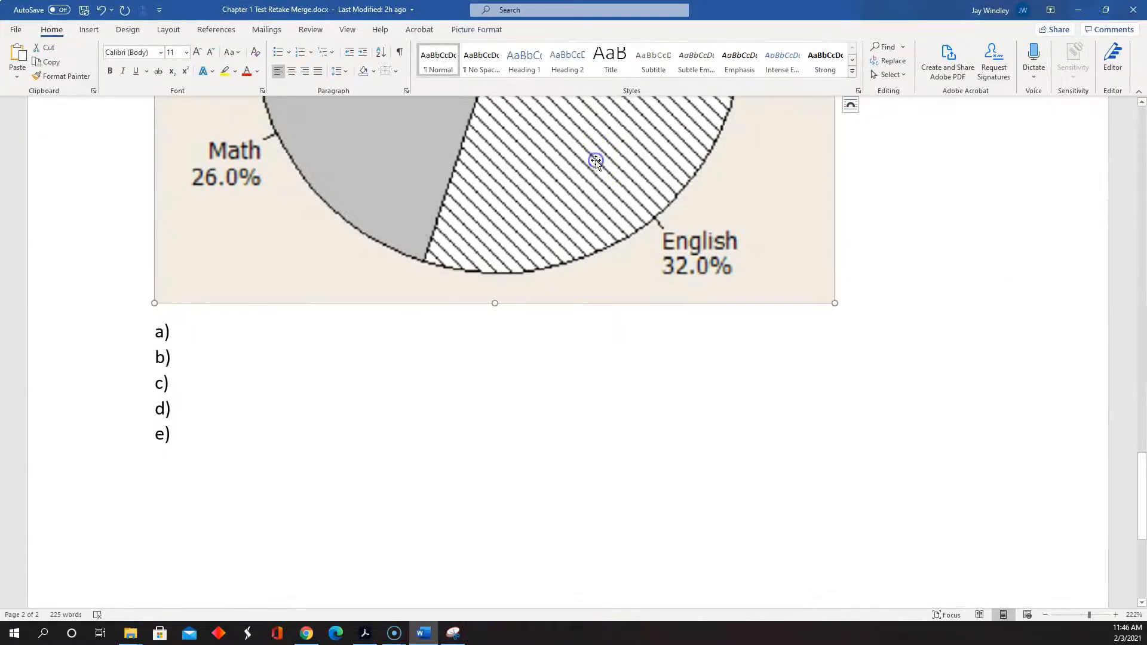
{"action": "right_click", "coordinate": [550, 185]}
{"action": "left_click", "coordinate": [623, 451]}
{"action": "double_click", "coordinate": [496, 339]}
{"action": "type", "text": "40"}
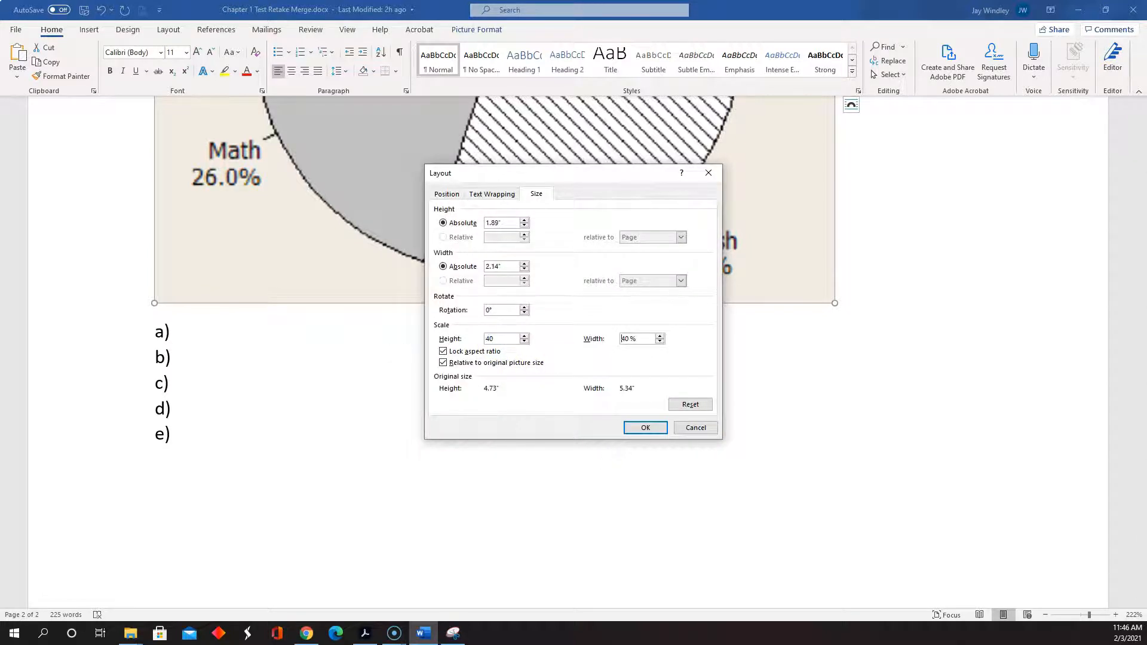
{"action": "key", "text": "Return"}
Step: Set the pie chart's text wrapping to Tight in question 3
{"action": "scroll", "coordinate": [756, 451], "scroll_direction": "up", "scroll_amount": 10}
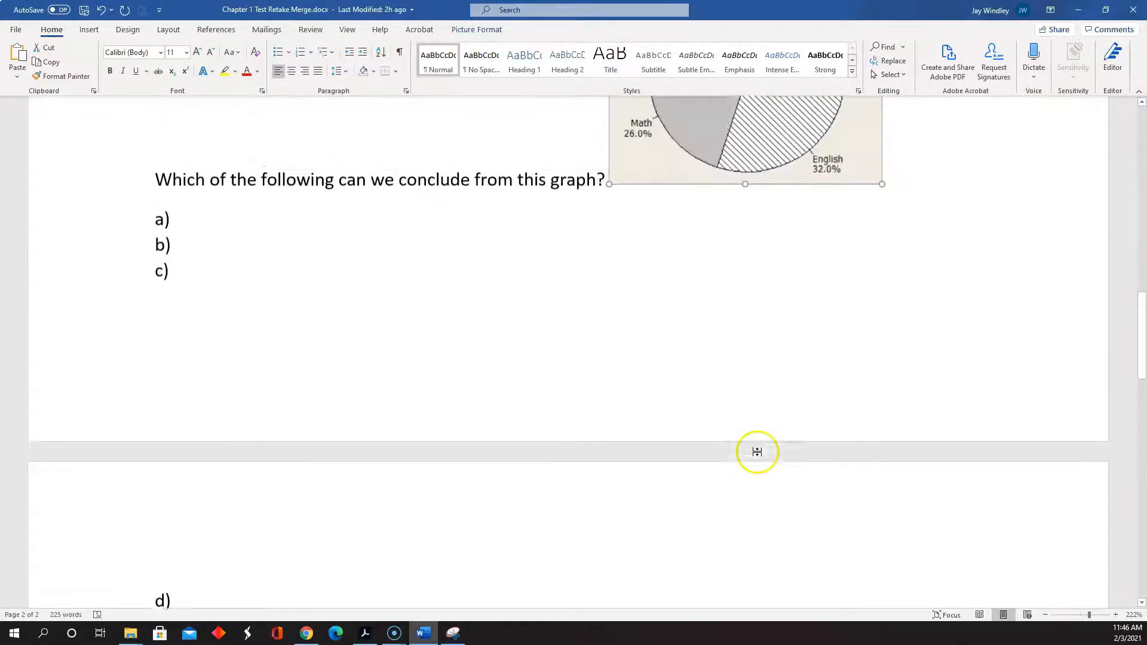
{"action": "scroll", "coordinate": [756, 451], "scroll_direction": "up", "scroll_amount": 7}
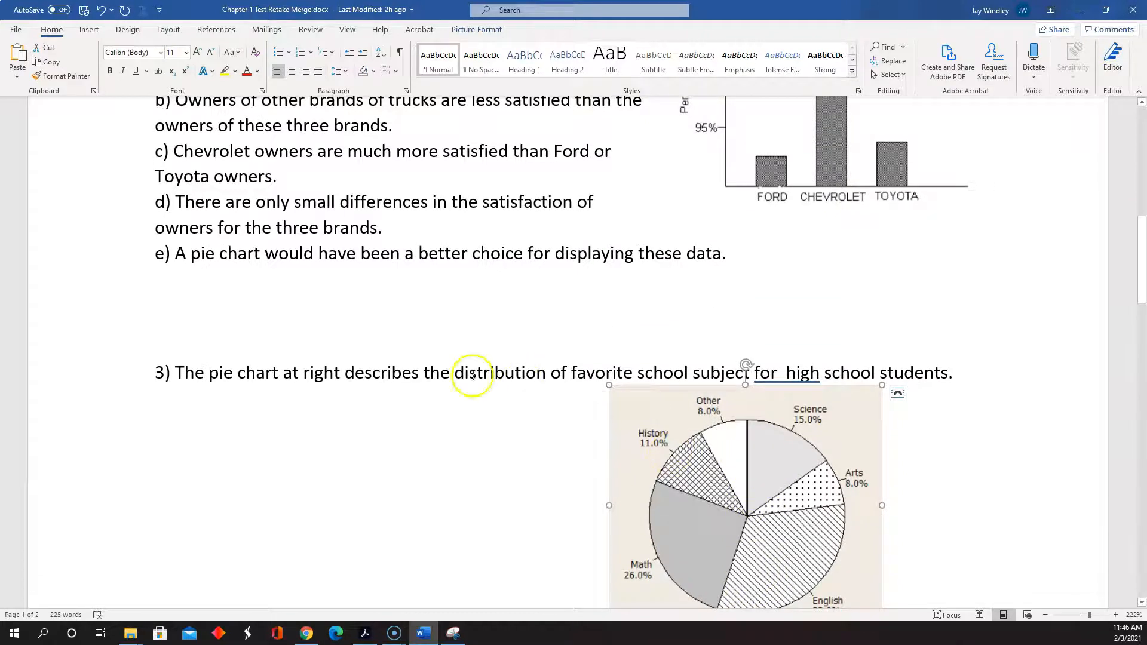
{"action": "scroll", "coordinate": [652, 359], "scroll_direction": "down", "scroll_amount": 8}
{"action": "scroll", "coordinate": [654, 373], "scroll_direction": "up", "scroll_amount": 3}
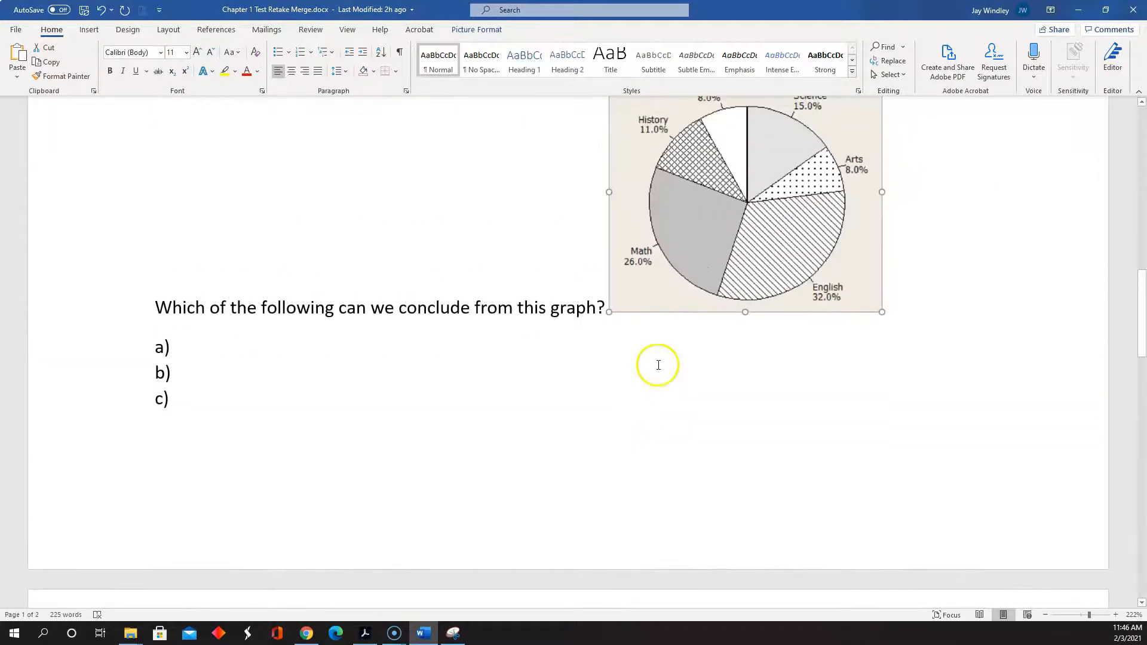
{"action": "scroll", "coordinate": [657, 364], "scroll_direction": "up", "scroll_amount": 3}
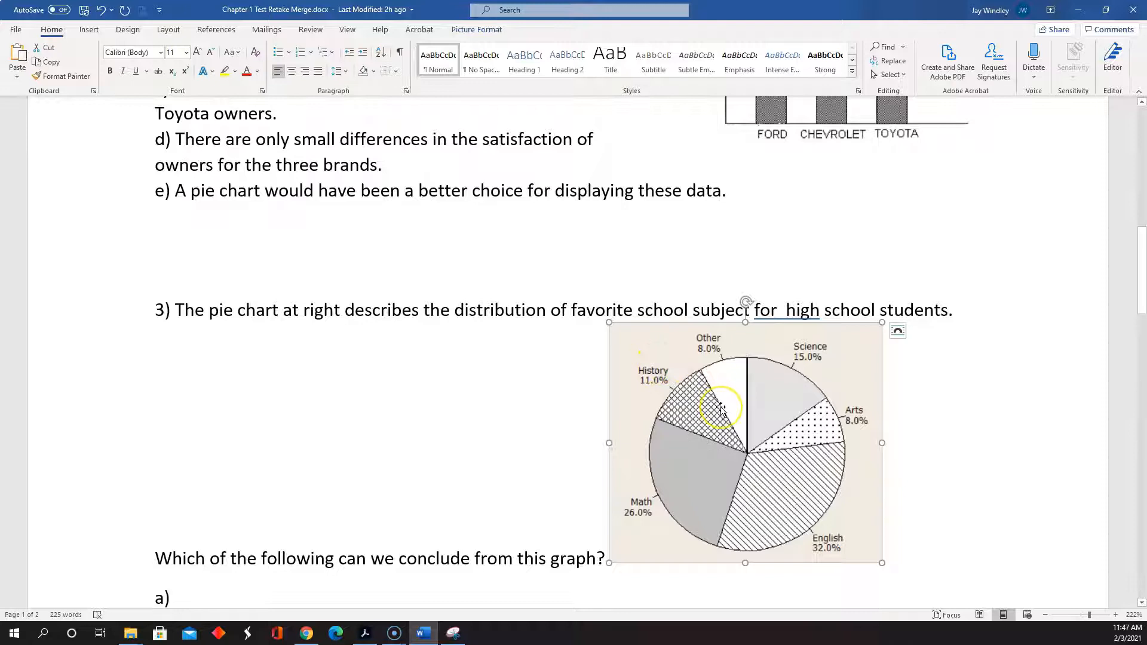
{"action": "right_click", "coordinate": [721, 409]}
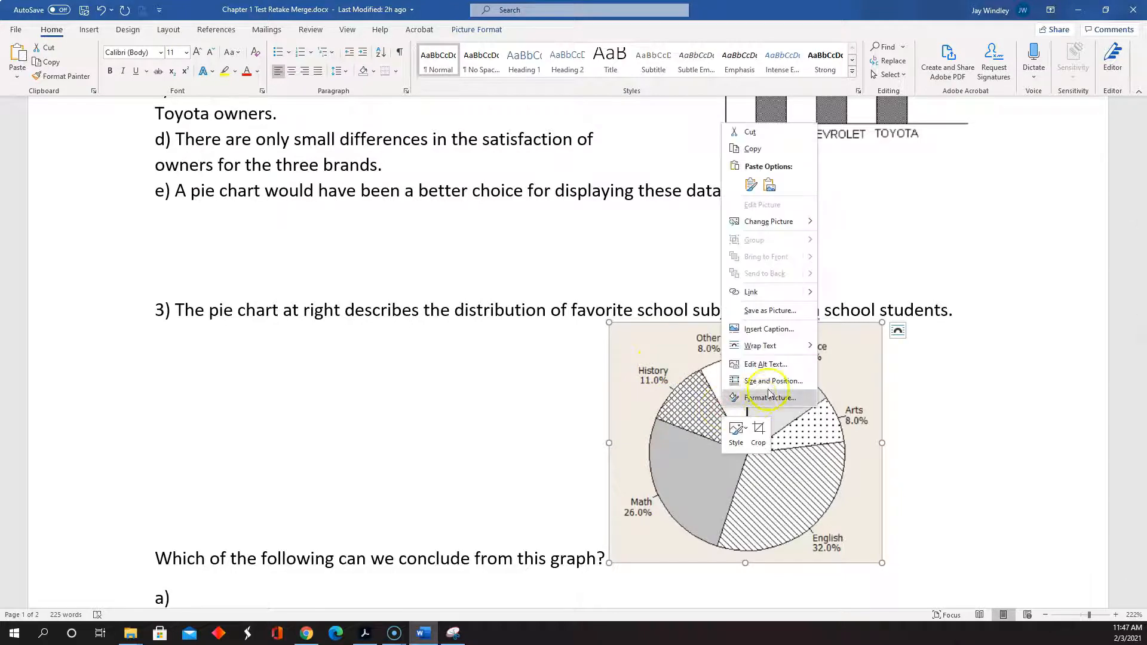
{"action": "mouse_move", "coordinate": [795, 346]}
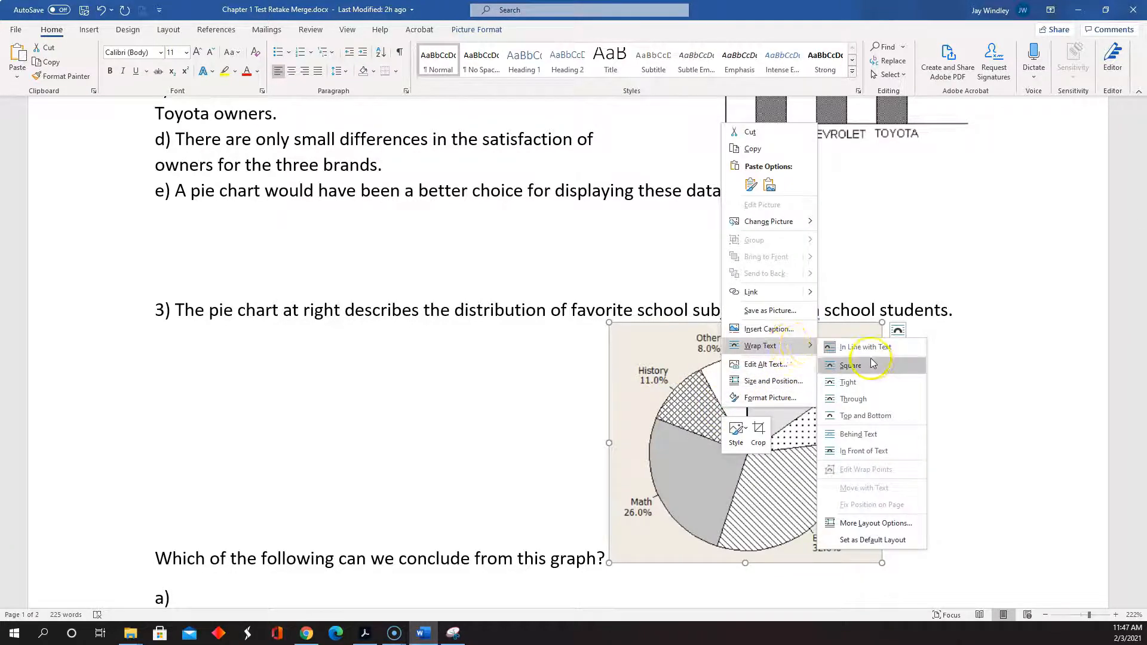
{"action": "left_click", "coordinate": [849, 383]}
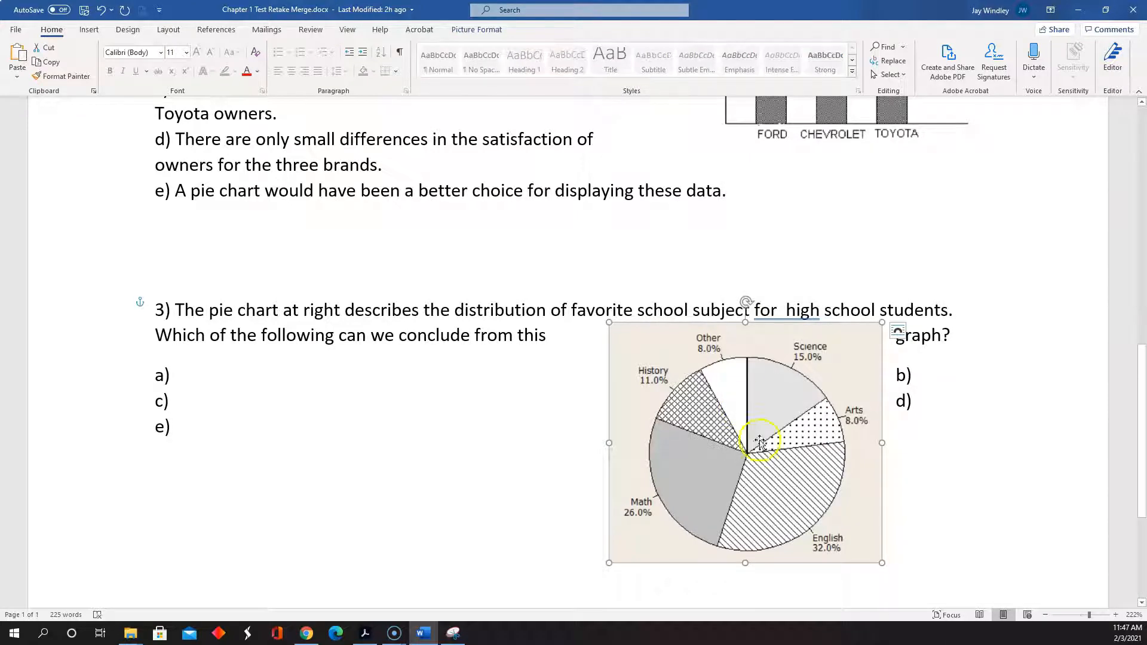
Step: Position the pie chart to the right of question 3's text and delete the extra blank line above the question
{"action": "left_click_drag", "start_coordinate": [757, 428], "coordinate": [858, 388]}
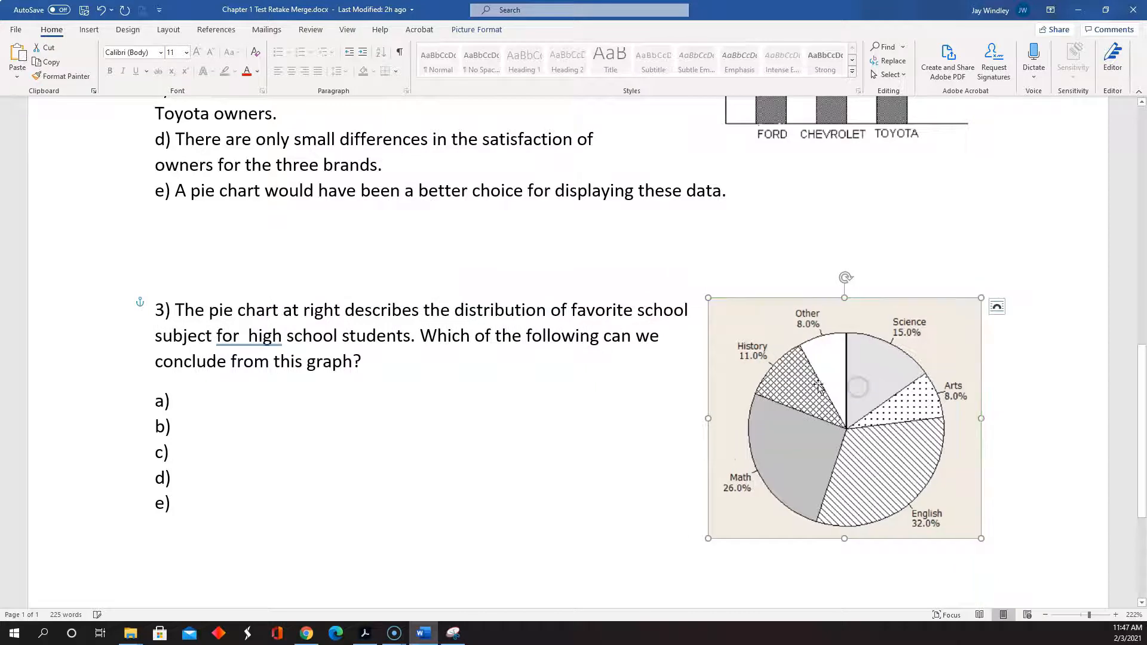
{"action": "left_click", "coordinate": [257, 248]}
{"action": "key", "text": "Delete"}
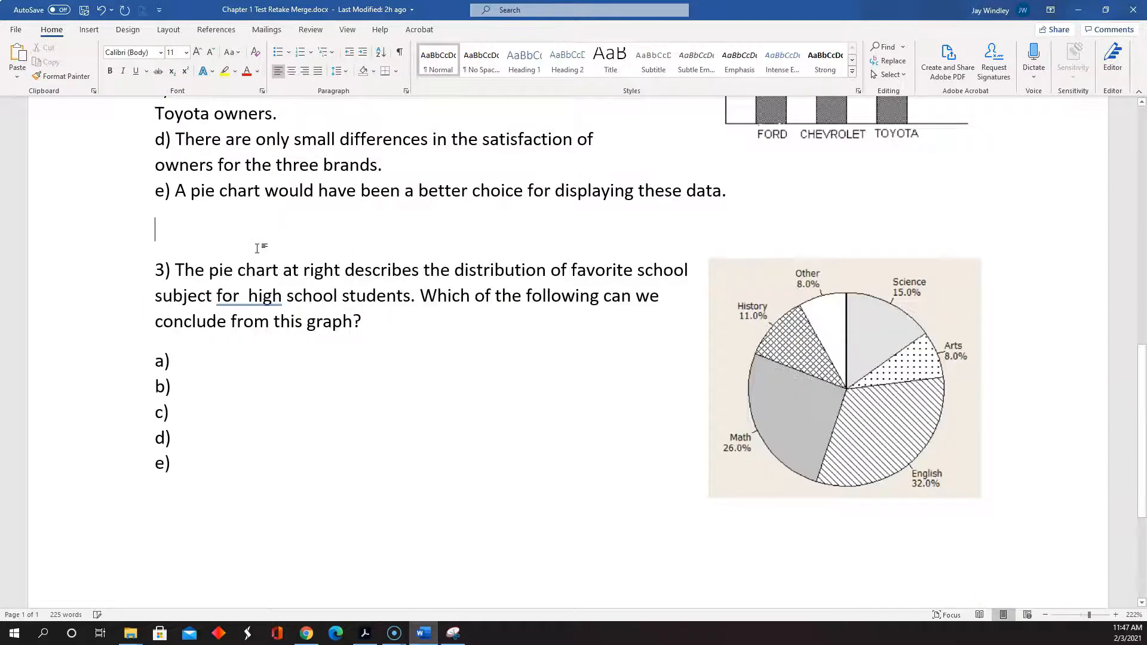
{"action": "scroll", "coordinate": [178, 341], "scroll_direction": "down", "scroll_amount": 3}
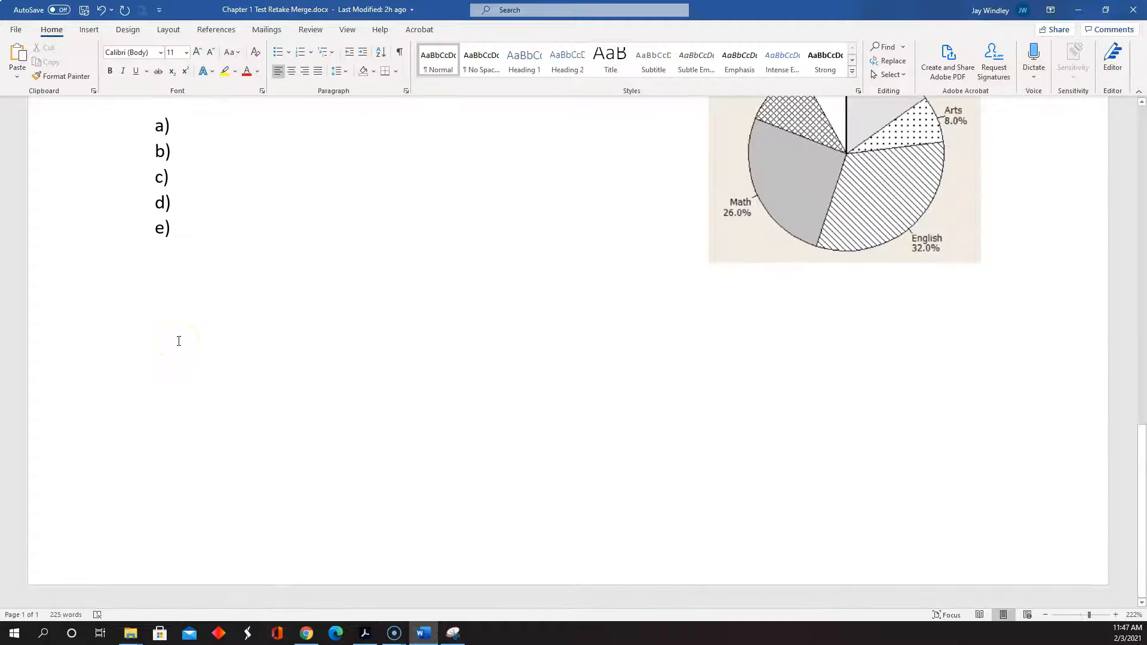
{"action": "scroll", "coordinate": [179, 341], "scroll_direction": "up", "scroll_amount": 3}
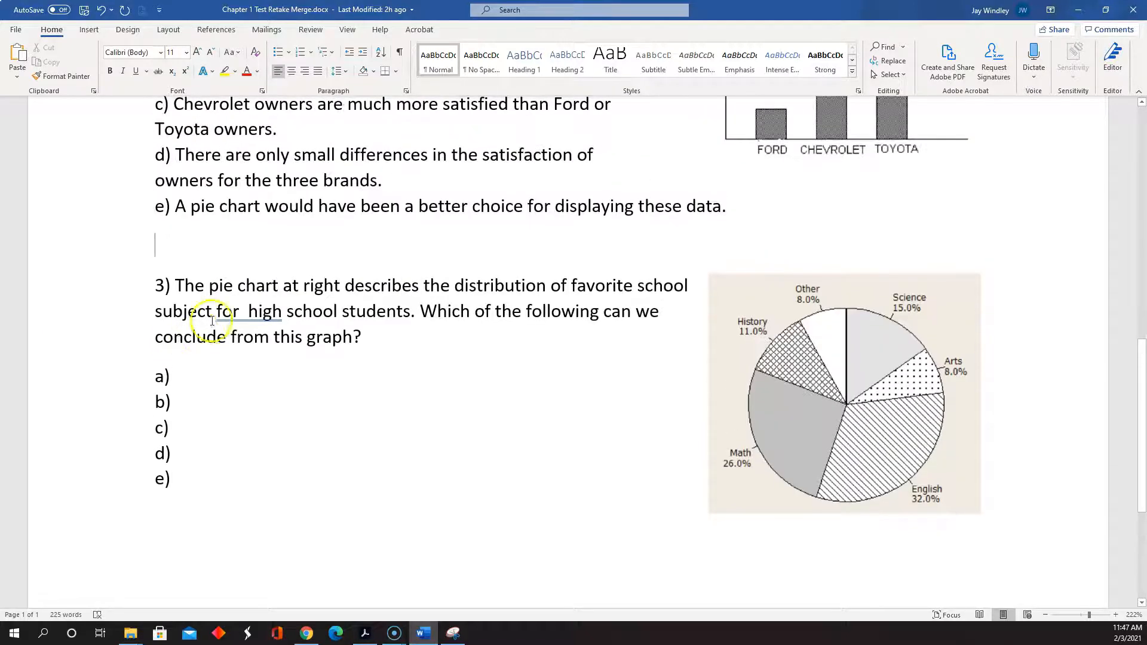
Step: Place the insertion point before "high school students" in question 3 and advance the step-by-step Mail Merge wizard to writing the letter
{"action": "left_click", "coordinate": [244, 311]}
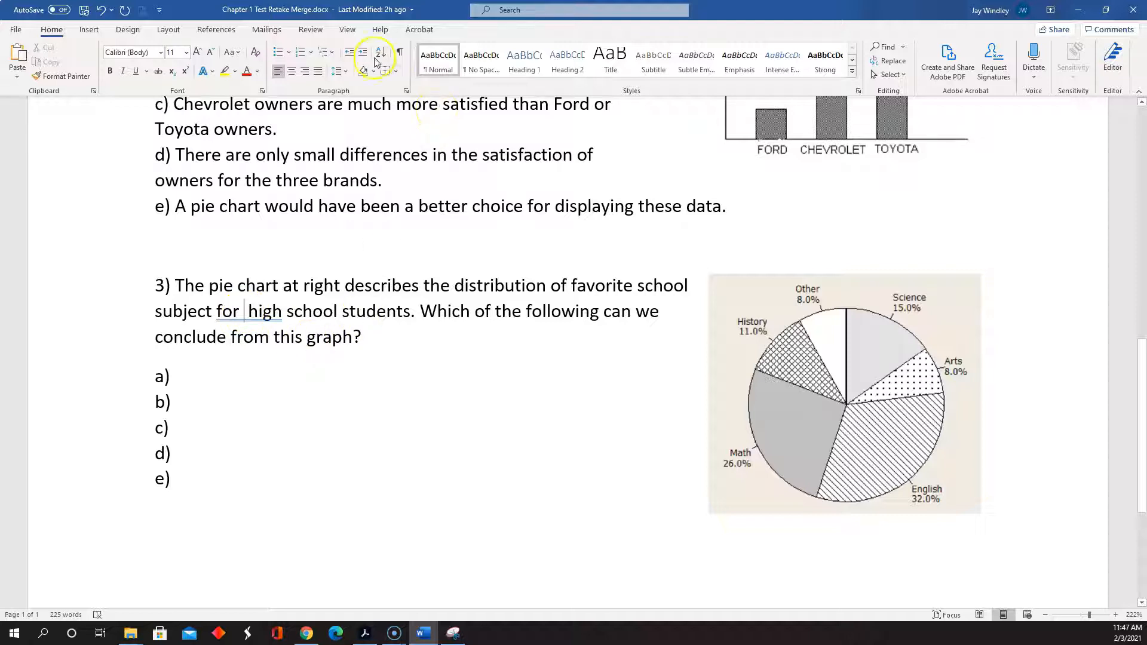
{"action": "left_click", "coordinate": [267, 30]}
{"action": "left_click", "coordinate": [90, 70]}
{"action": "left_click", "coordinate": [120, 193]}
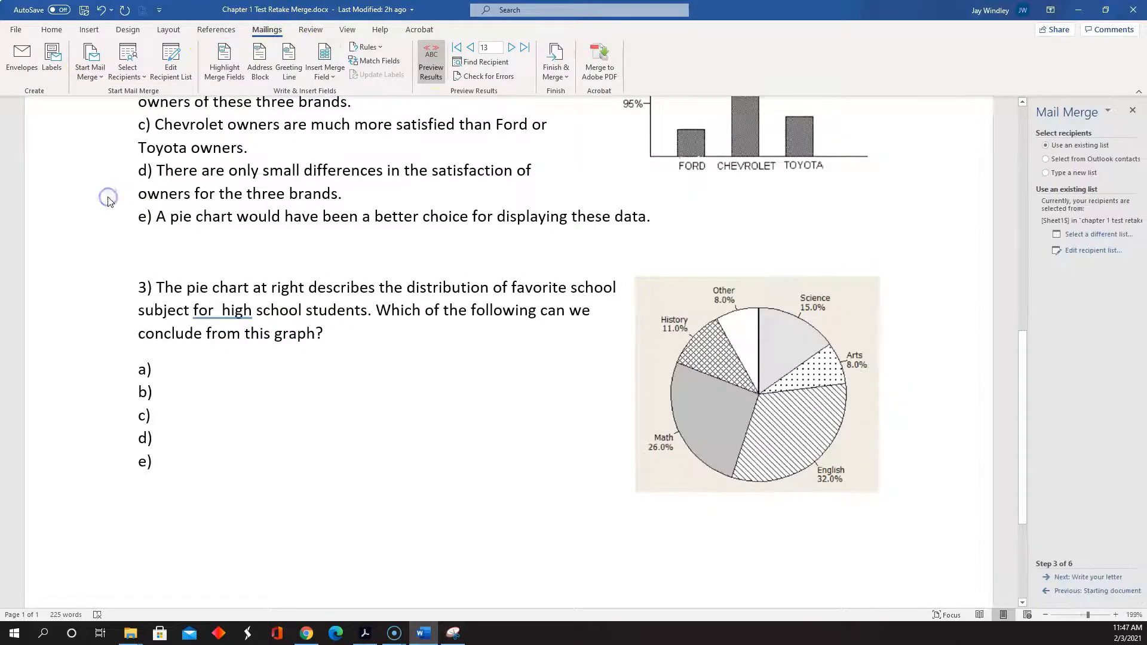
{"action": "left_click", "coordinate": [1070, 577]}
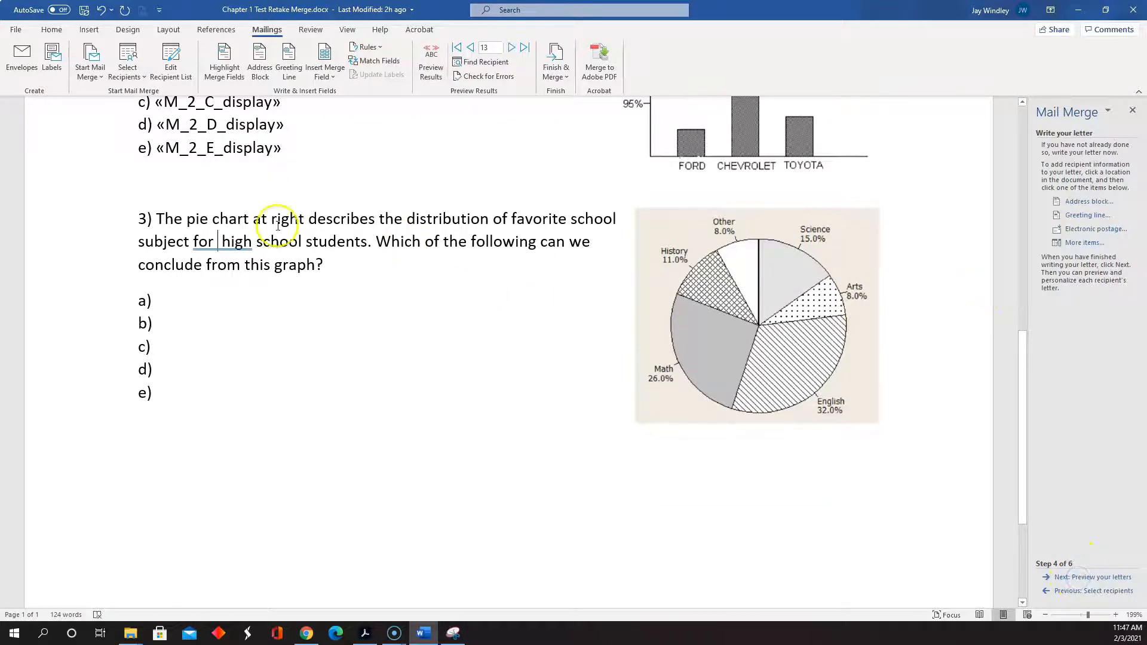
Step: Insert the "3 n" merge field between "for" and "high school students" in question 3
{"action": "left_click", "coordinate": [1085, 242]}
{"action": "scroll", "coordinate": [575, 326], "scroll_direction": "down", "scroll_amount": 10}
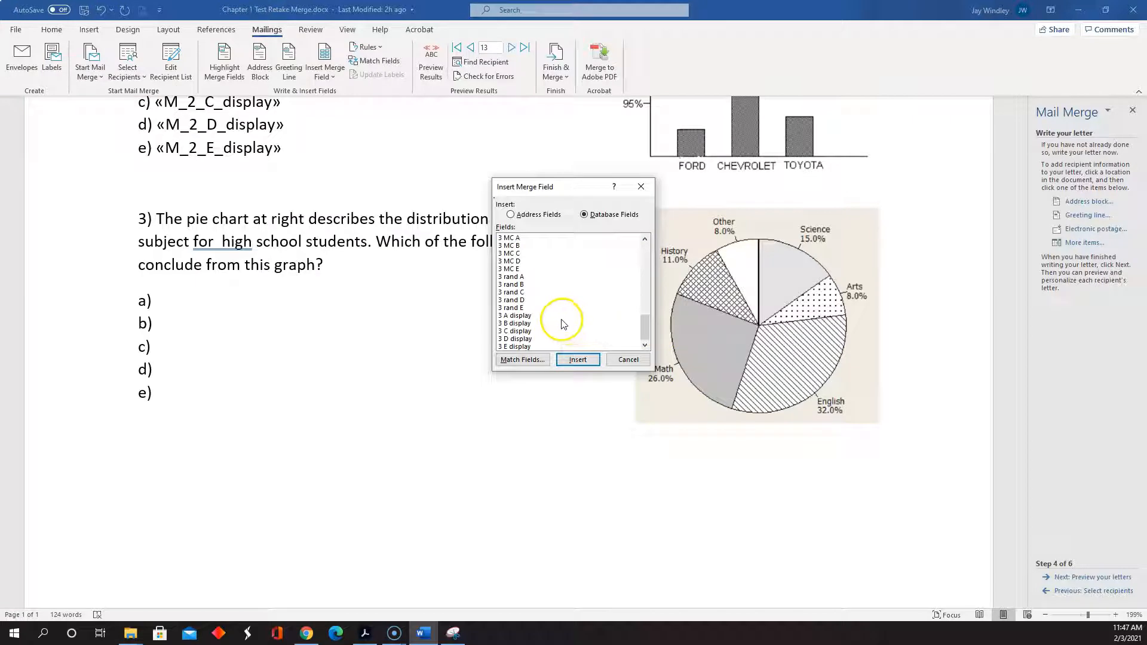
{"action": "scroll", "coordinate": [558, 319], "scroll_direction": "up", "scroll_amount": 2}
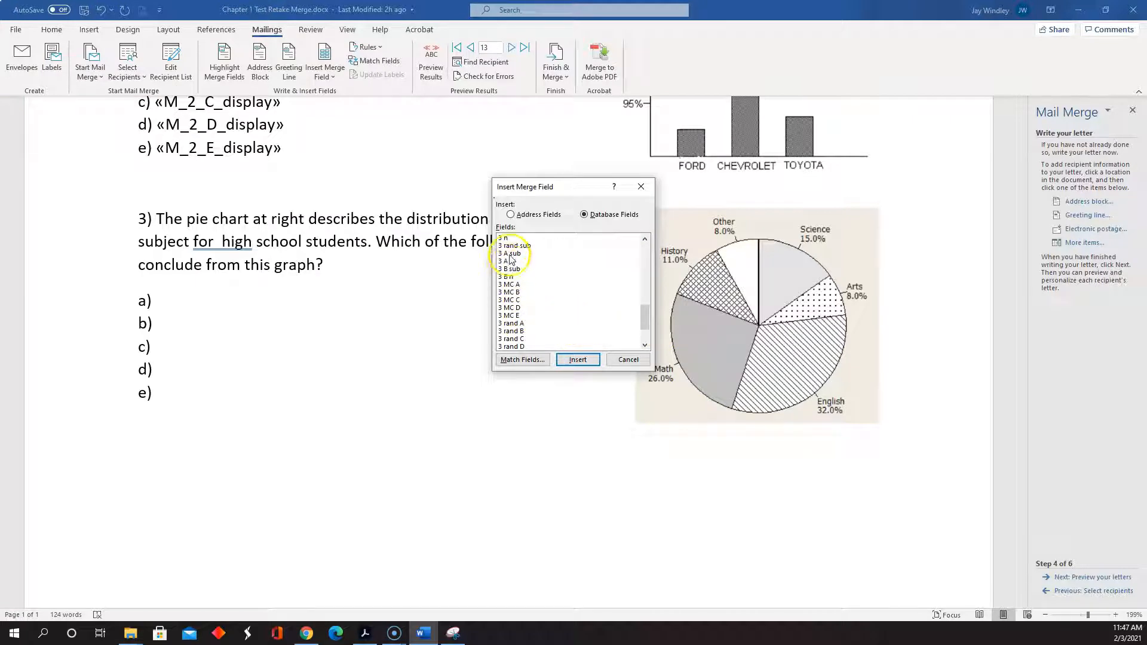
{"action": "left_click", "coordinate": [505, 238]}
{"action": "left_click", "coordinate": [579, 360]}
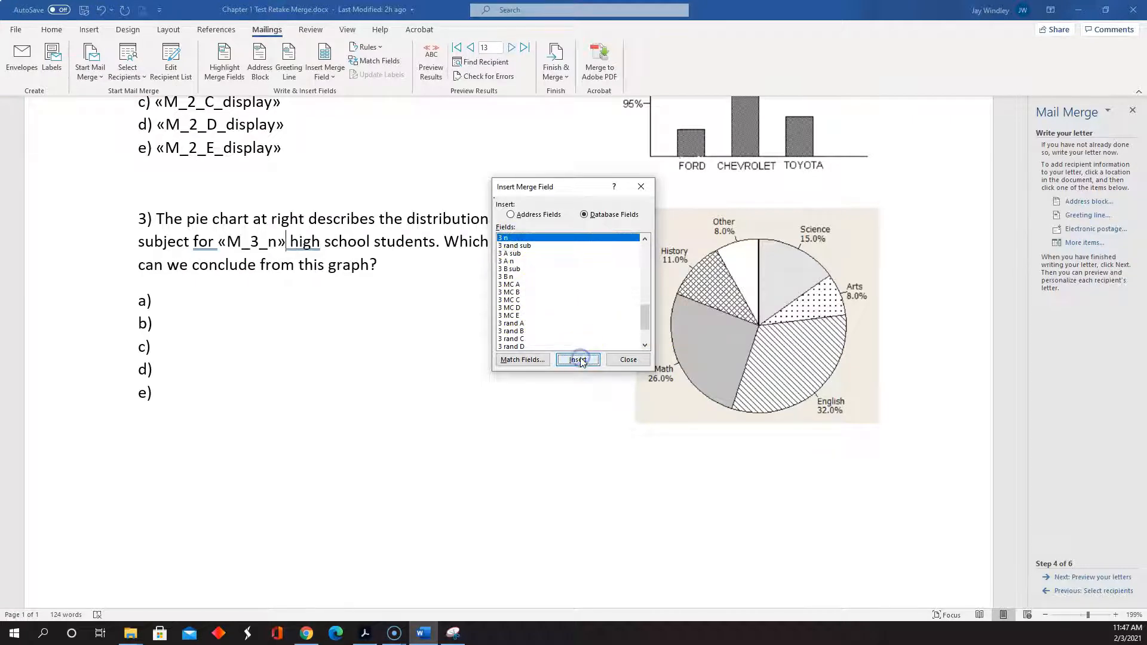
{"action": "left_click", "coordinate": [622, 359]}
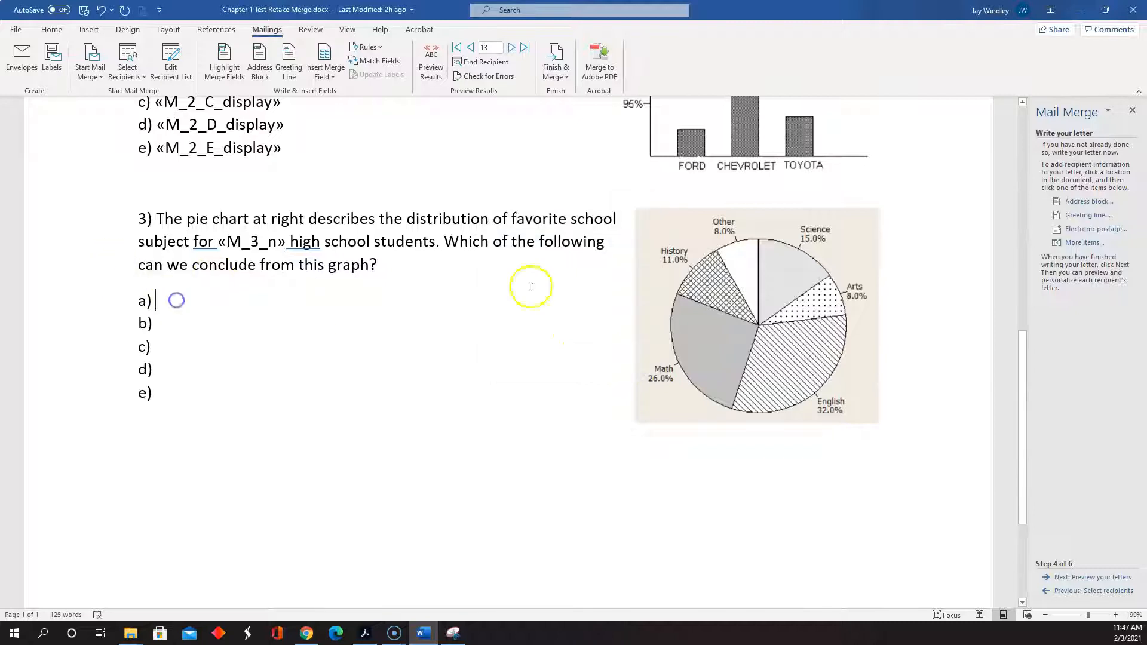
Step: Insert the "3 A display" merge field after choice a) of question 3
{"action": "left_click", "coordinate": [1077, 243]}
{"action": "scroll", "coordinate": [622, 293], "scroll_direction": "down", "scroll_amount": 10}
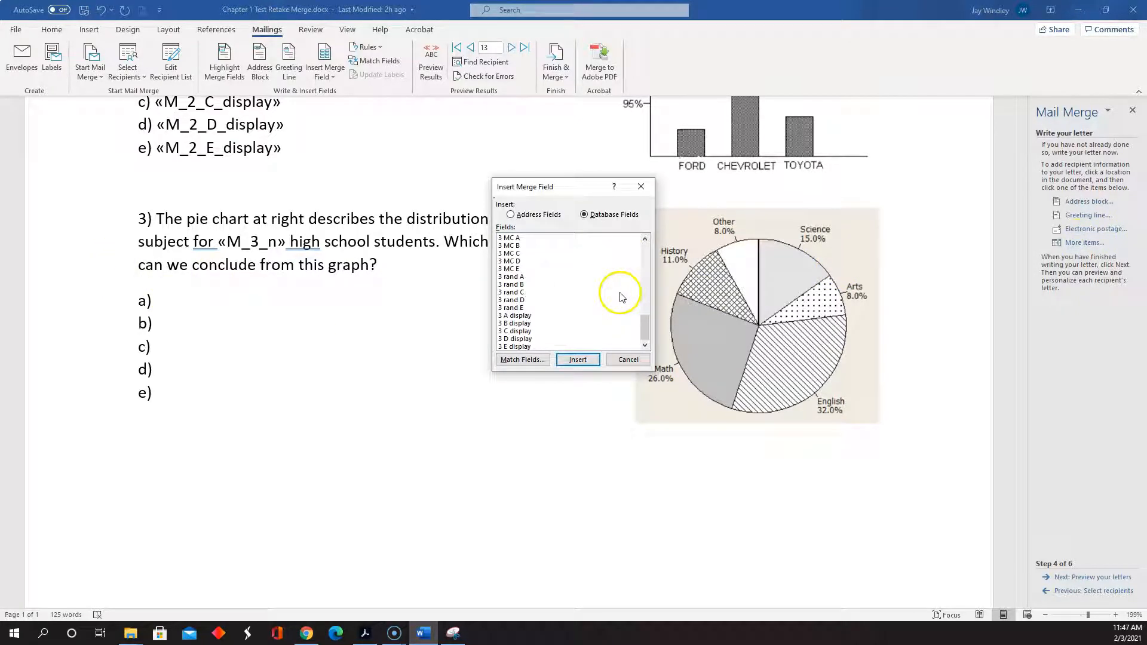
{"action": "left_click", "coordinate": [526, 315]}
{"action": "left_click", "coordinate": [578, 360]}
{"action": "left_click", "coordinate": [647, 364]}
Step: Insert the "3 B display" merge field after choice b) of question 3 and briefly check the document's underlying field codes
{"action": "left_click", "coordinate": [197, 328]}
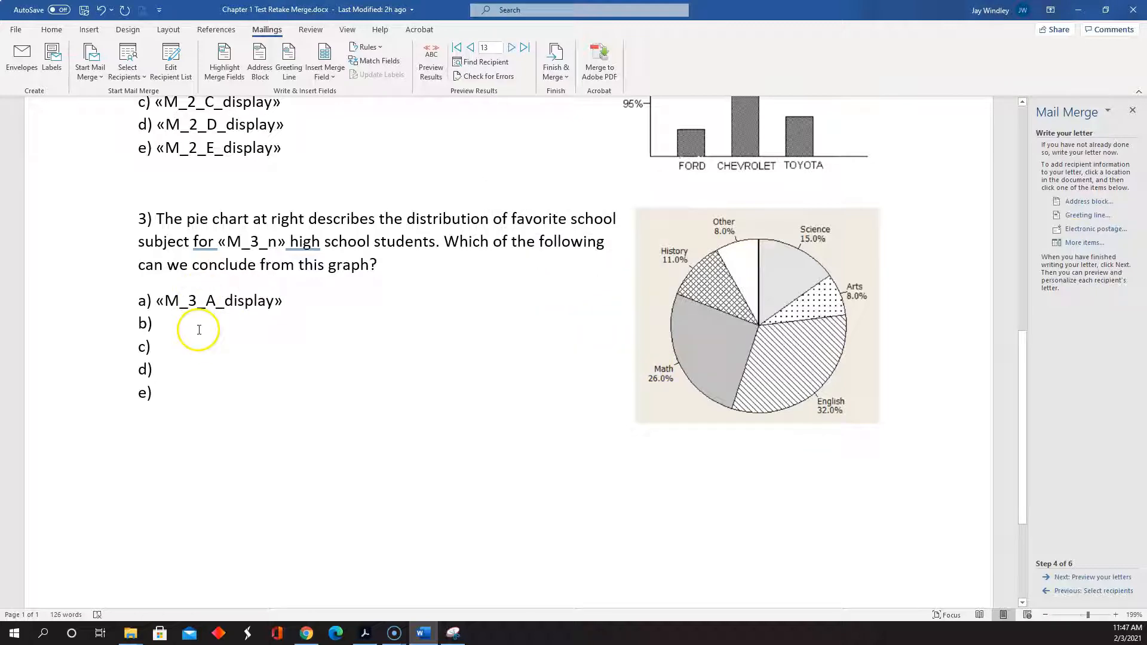
{"action": "left_click", "coordinate": [1085, 243]}
{"action": "scroll", "coordinate": [576, 306], "scroll_direction": "down", "scroll_amount": 10}
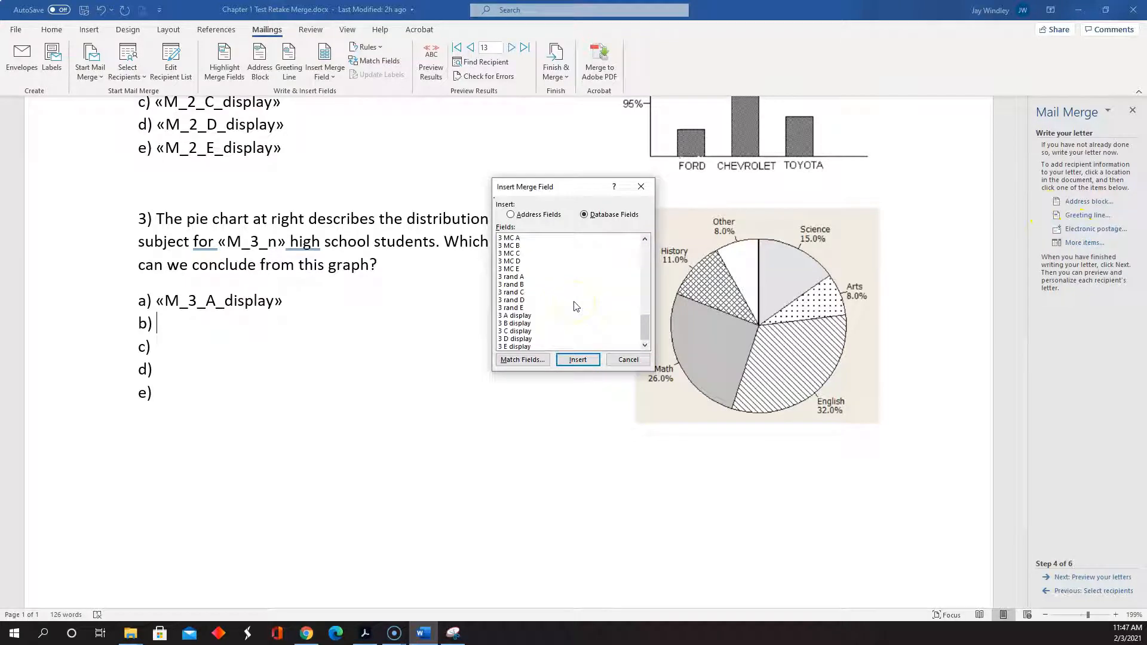
{"action": "left_click", "coordinate": [518, 323]}
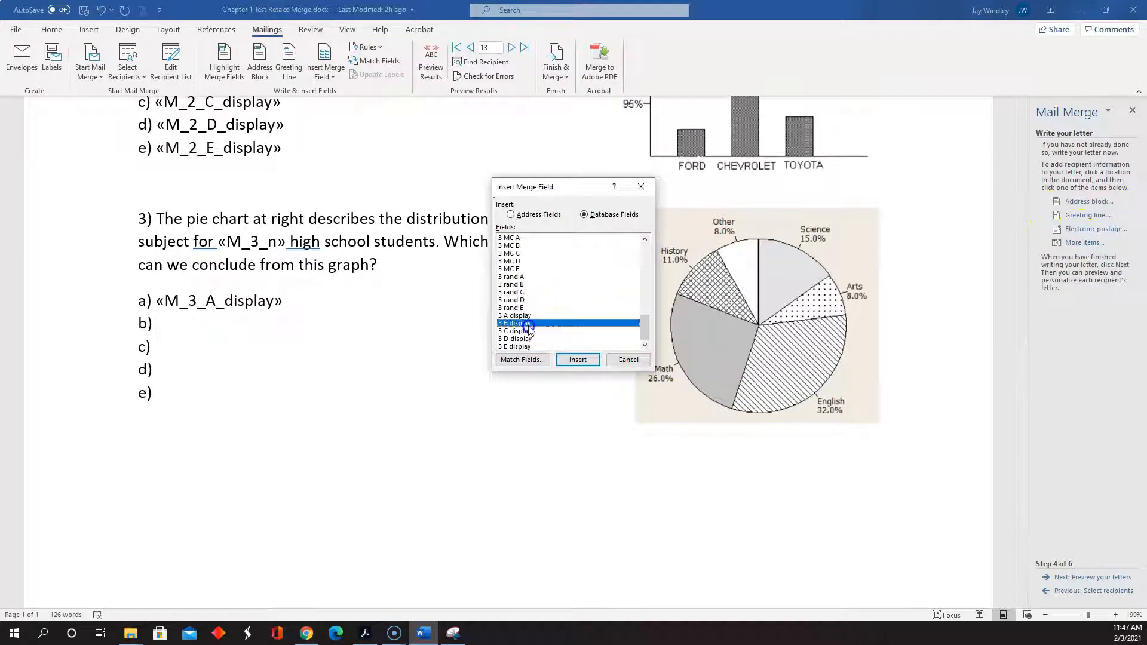
{"action": "left_click", "coordinate": [578, 360]}
{"action": "left_click", "coordinate": [629, 360]}
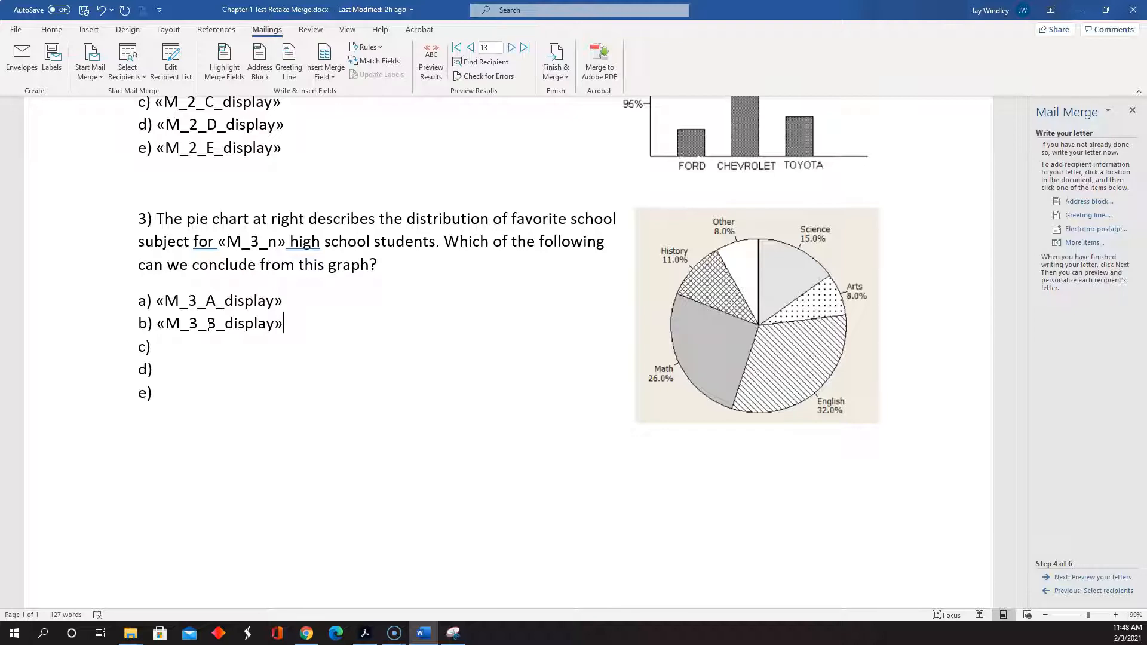
{"action": "key", "text": "alt+F9"}
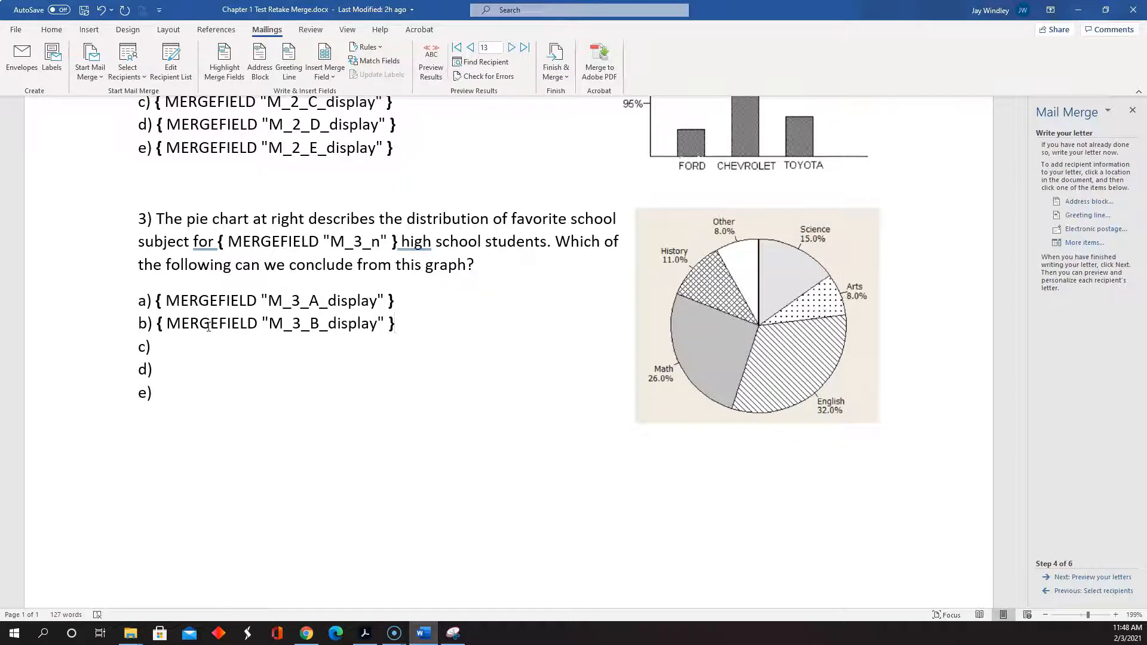
{"action": "key", "text": "alt+F9"}
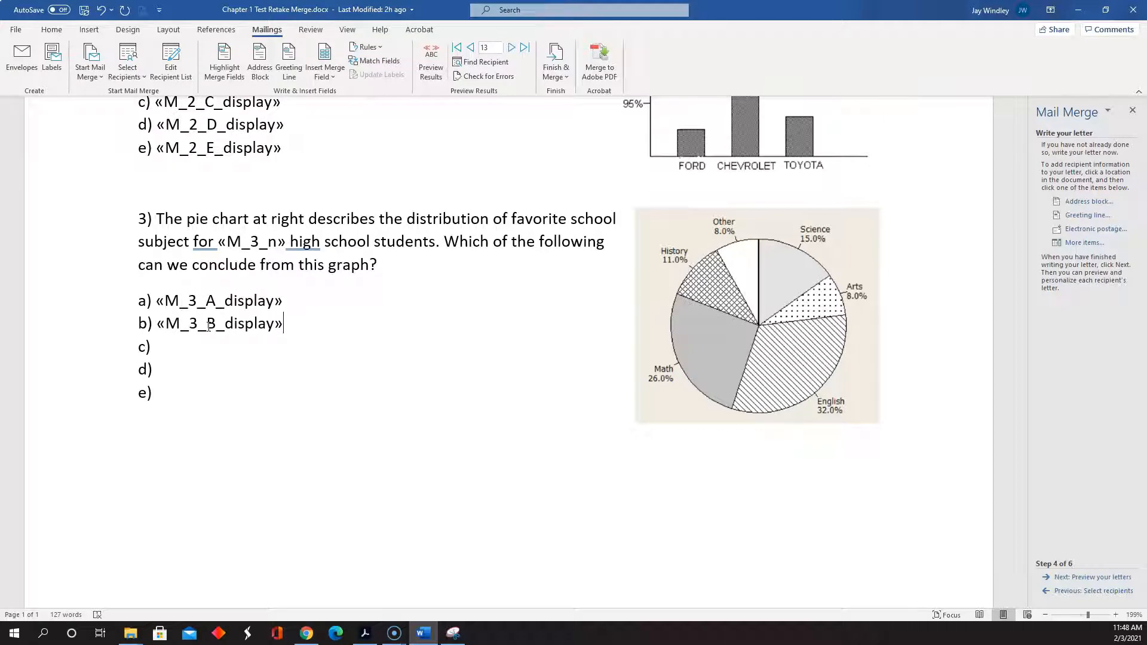
Step: Insert the "3 C display" merge field after choice c) of question 3
{"action": "left_click", "coordinate": [202, 353]}
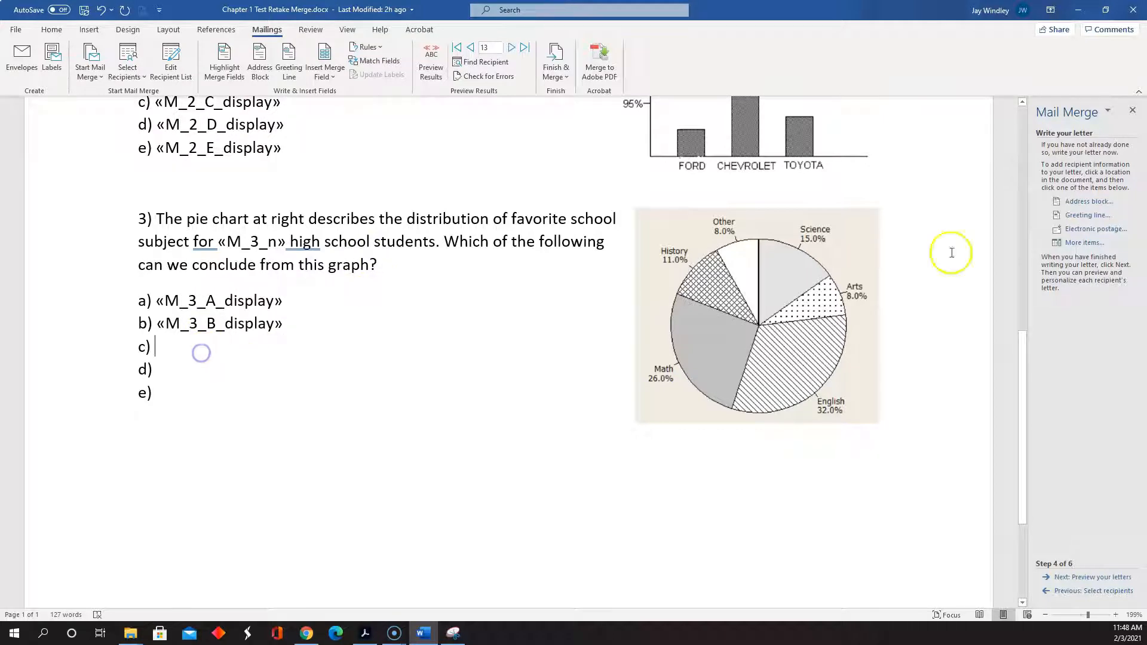
{"action": "left_click", "coordinate": [1094, 245]}
{"action": "scroll", "coordinate": [579, 317], "scroll_direction": "down", "scroll_amount": 10}
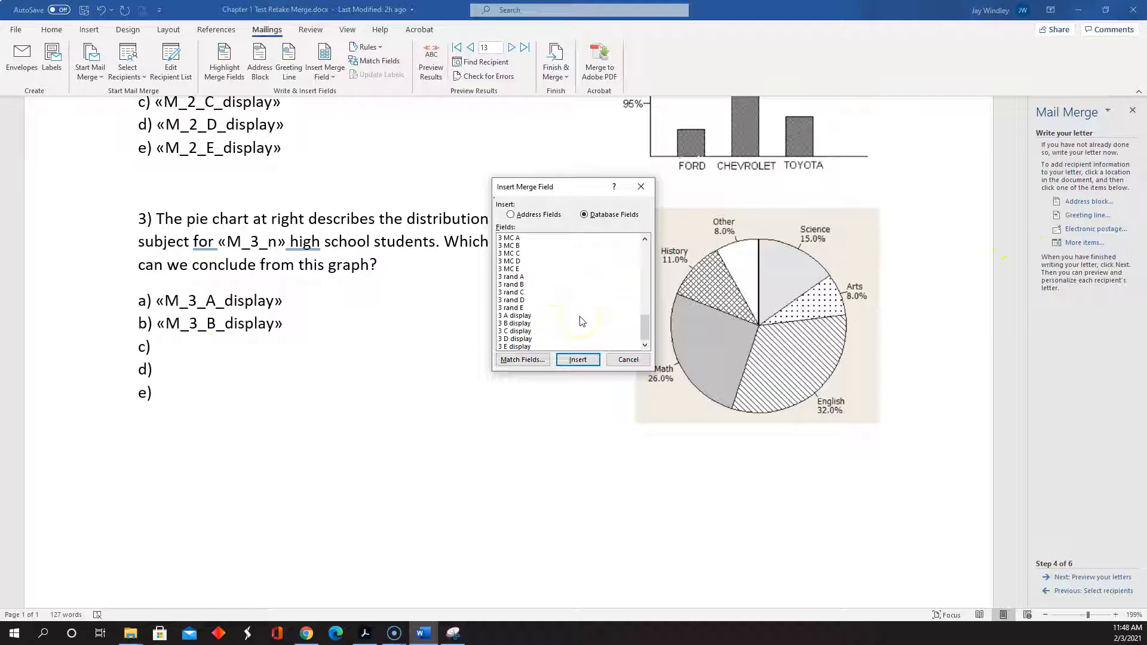
{"action": "left_click", "coordinate": [515, 331]}
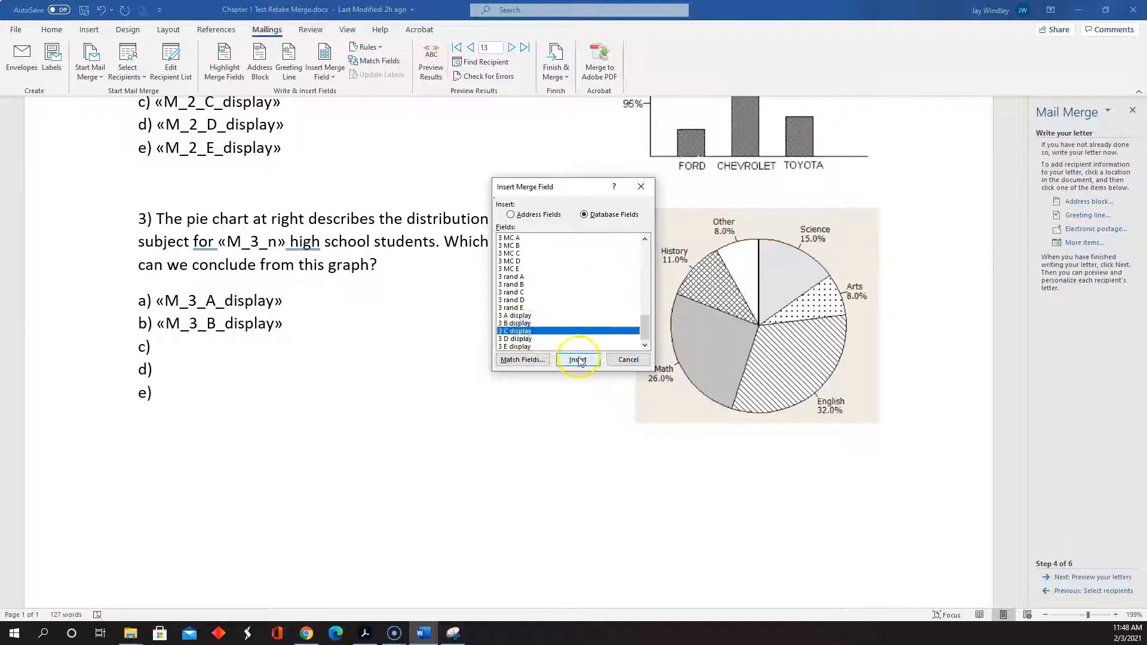
{"action": "left_click", "coordinate": [577, 360]}
{"action": "left_click", "coordinate": [625, 360]}
Step: Insert the "3 D display" merge field after choice d) of question 3
{"action": "left_click", "coordinate": [171, 380]}
{"action": "left_click", "coordinate": [1062, 240]}
{"action": "scroll", "coordinate": [571, 340], "scroll_direction": "down", "scroll_amount": 5}
{"action": "scroll", "coordinate": [571, 341], "scroll_direction": "down", "scroll_amount": 3}
{"action": "left_click", "coordinate": [521, 338]}
{"action": "left_click", "coordinate": [577, 360]}
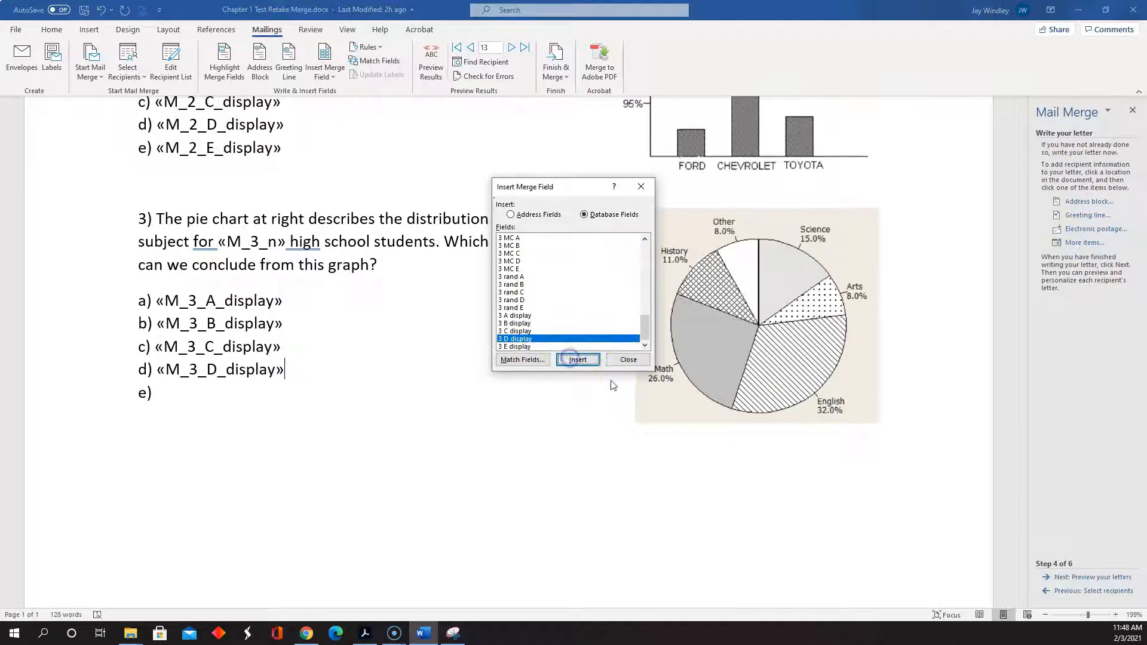
{"action": "left_click", "coordinate": [628, 359]}
Step: Insert the "3 E display" merge field after choice e) of question 3
{"action": "left_click", "coordinate": [223, 405]}
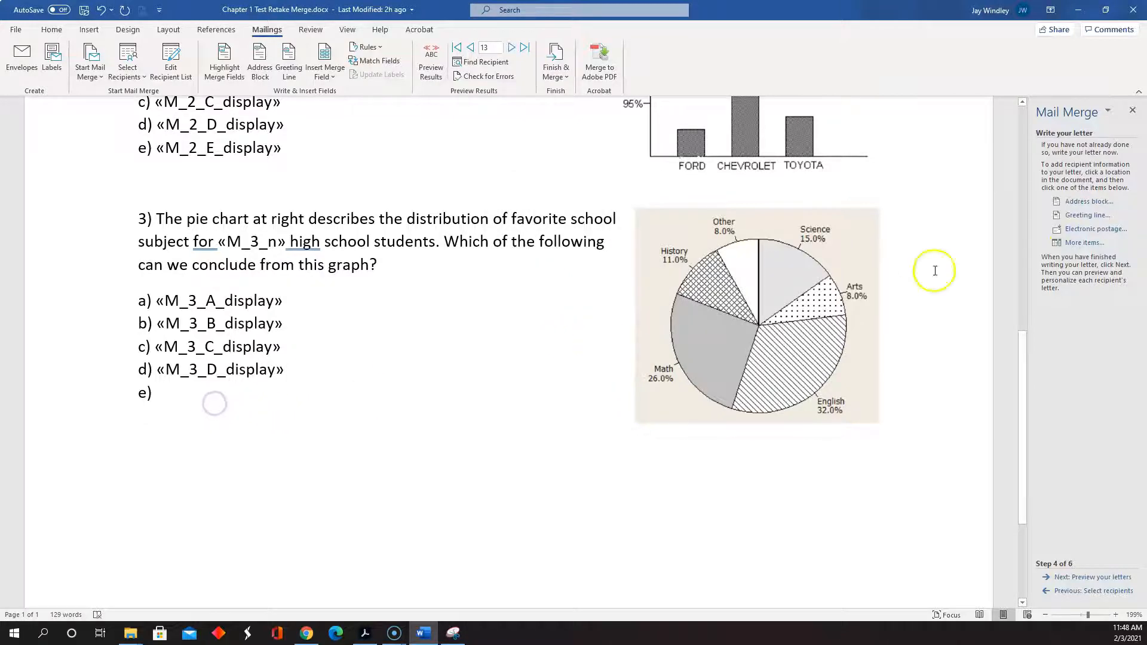
{"action": "left_click", "coordinate": [1084, 243]}
{"action": "scroll", "coordinate": [575, 281], "scroll_direction": "down", "scroll_amount": 13}
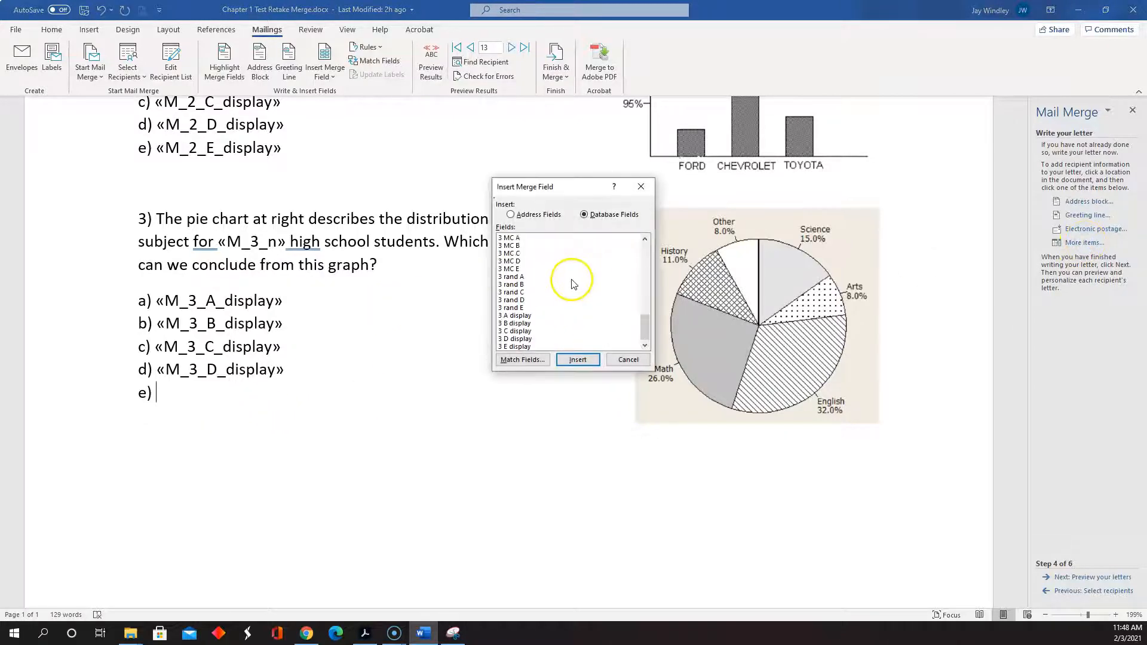
{"action": "left_click", "coordinate": [521, 346]}
{"action": "left_click", "coordinate": [577, 360]}
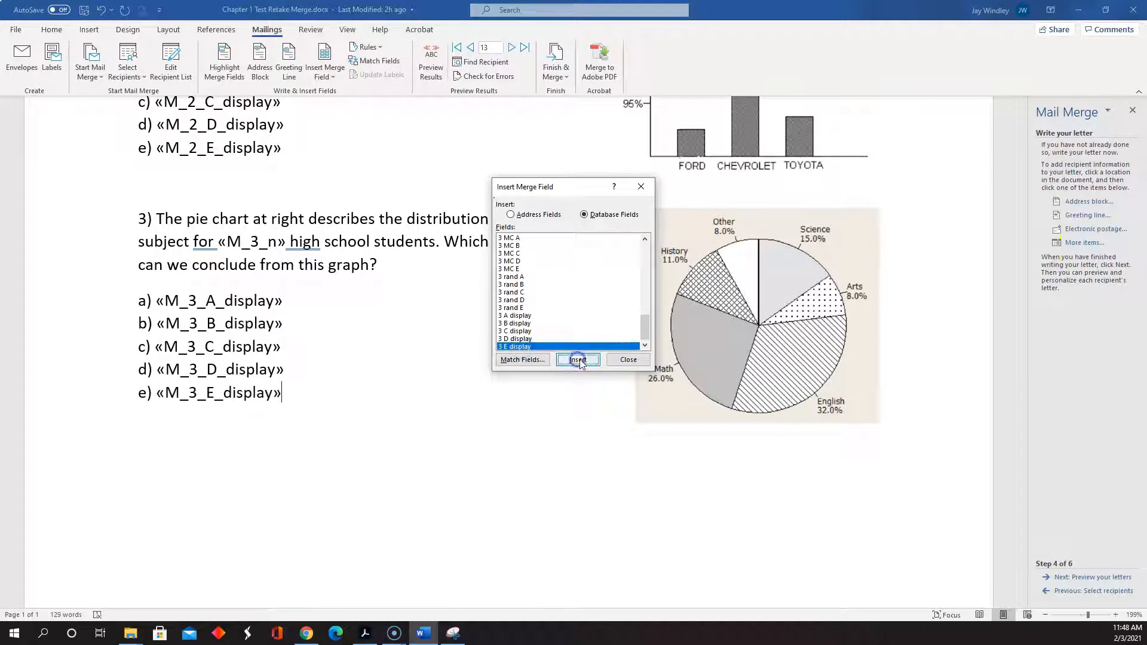
{"action": "left_click", "coordinate": [626, 360]}
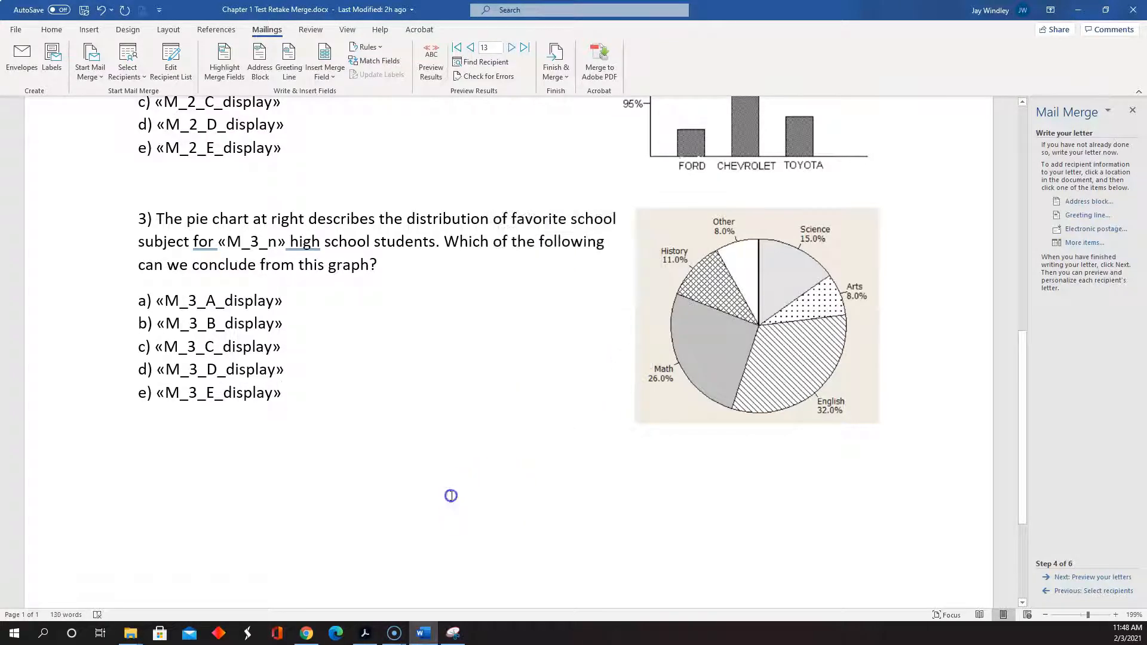
Step: Start question 4 with the placeholder text "4) alksdfjklasdjfl" below question 3 and insert a page break before it
{"action": "key", "text": "Return"}
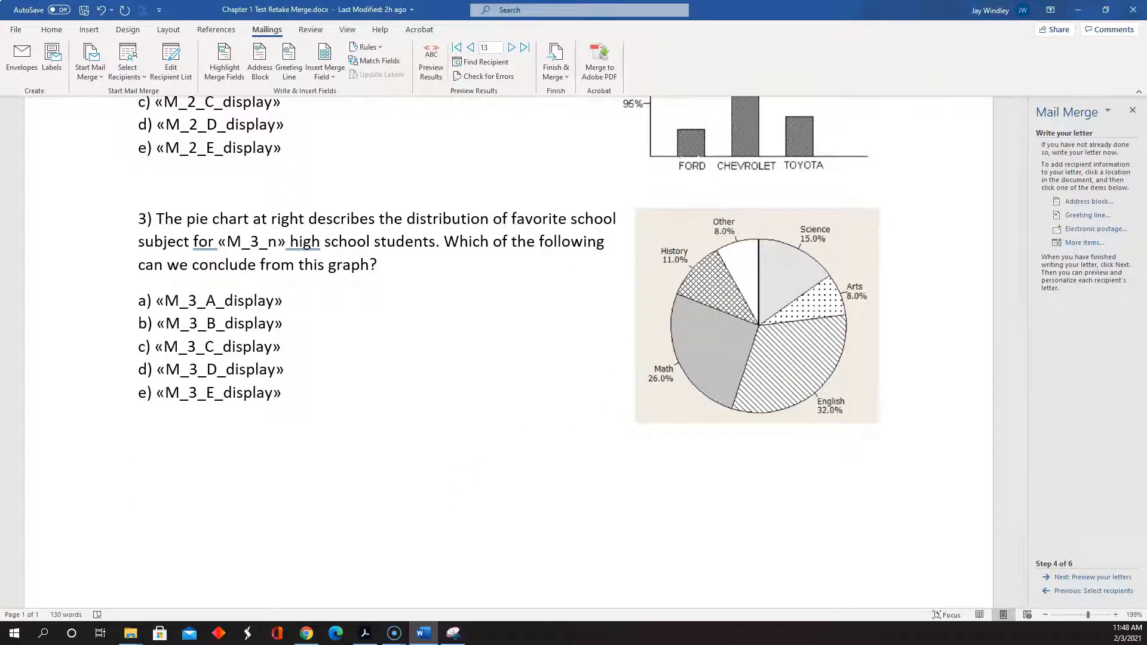
{"action": "type", "text": "4) alksdfjklasdjfl"}
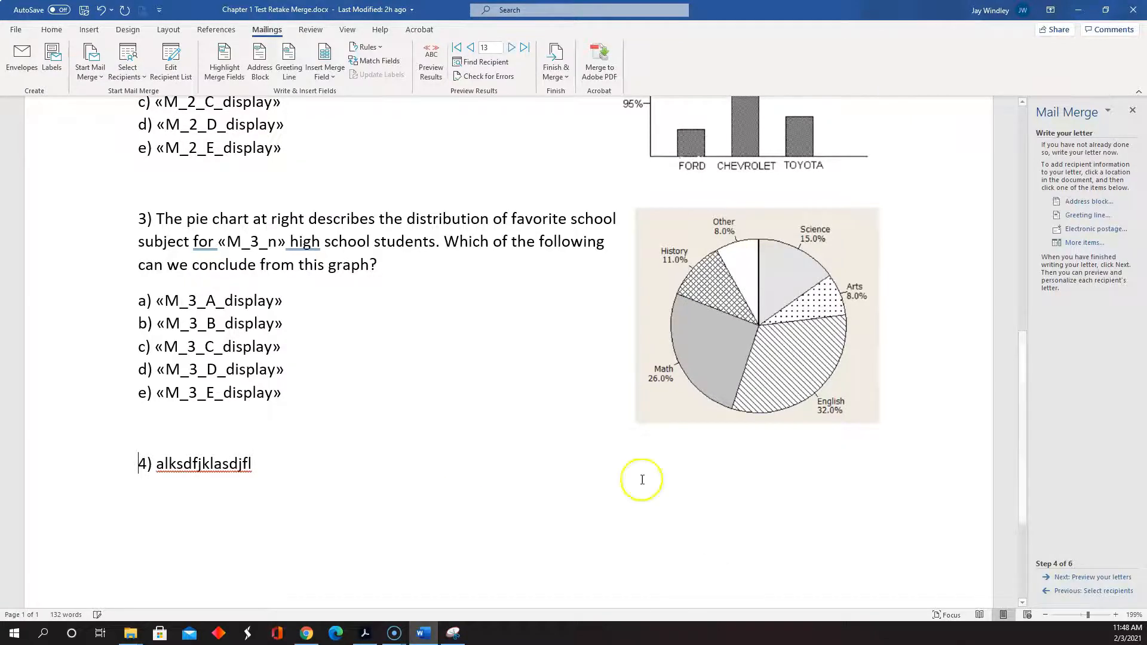
{"action": "left_click", "coordinate": [88, 34]}
{"action": "left_click", "coordinate": [67, 60]}
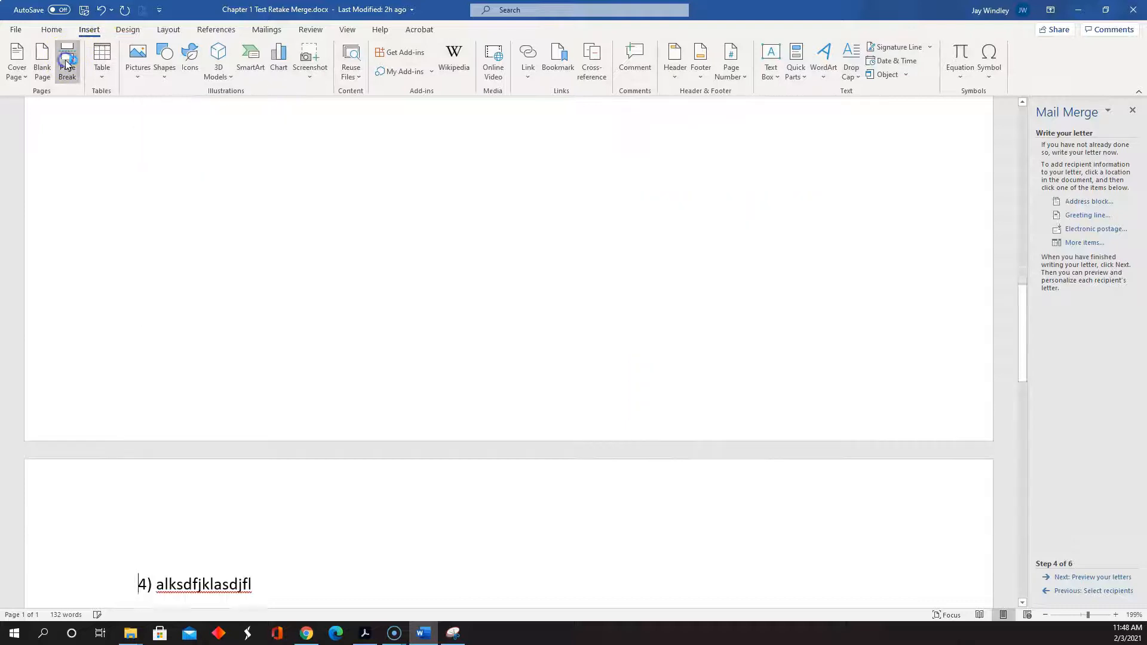
Step: Preview the merged letter and examine how questions 1 to 3 and their answer choices fit on the first page
{"action": "scroll", "coordinate": [853, 404], "scroll_direction": "up", "scroll_amount": 10}
{"action": "scroll", "coordinate": [855, 406], "scroll_direction": "up", "scroll_amount": 8}
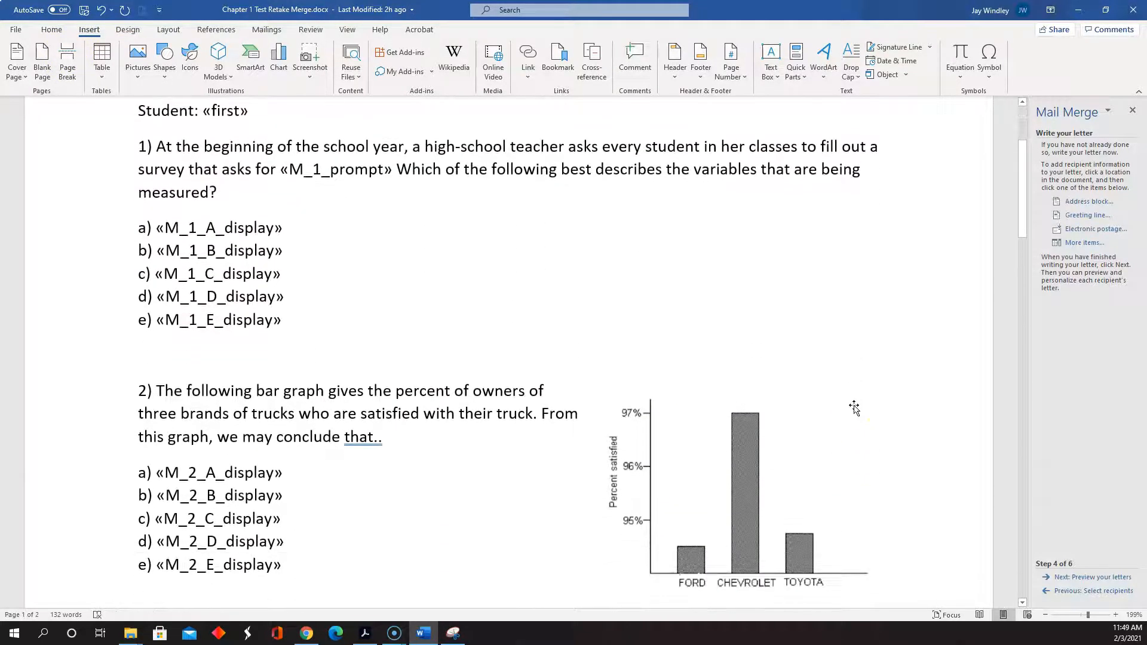
{"action": "left_click", "coordinate": [1046, 615]}
{"action": "left_click", "coordinate": [1046, 615]}
{"action": "left_click", "coordinate": [1046, 615]}
{"action": "left_click", "coordinate": [1046, 616]}
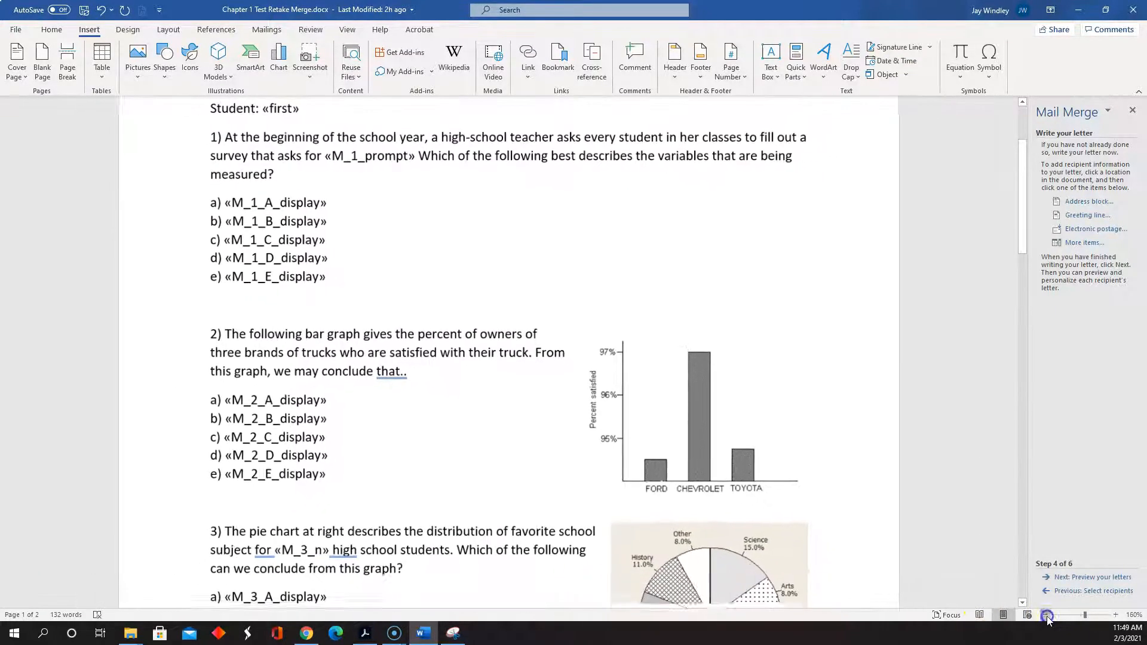
{"action": "left_click", "coordinate": [1046, 616]}
{"action": "left_click", "coordinate": [1047, 616]}
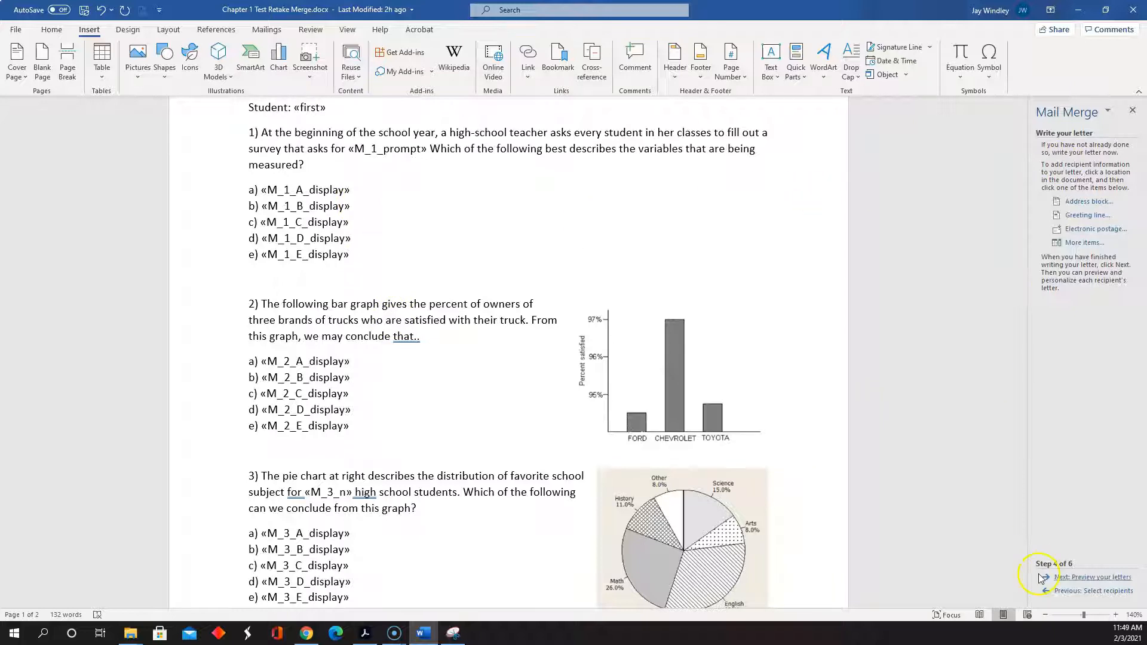
{"action": "left_click", "coordinate": [1079, 578]}
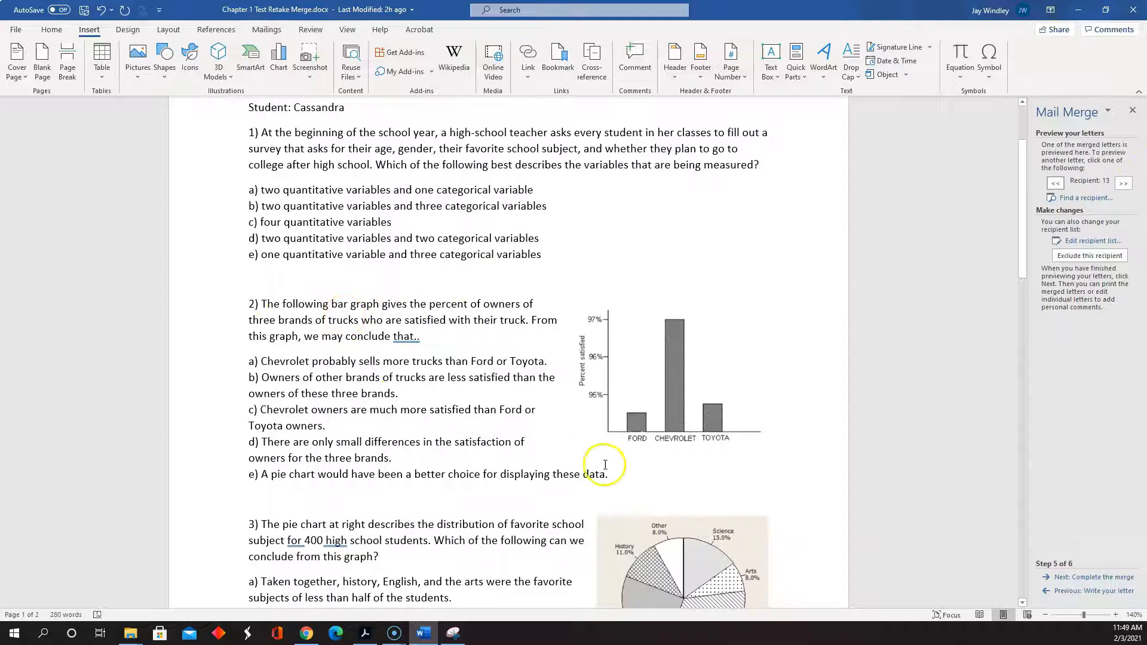
{"action": "left_click", "coordinate": [1045, 615]}
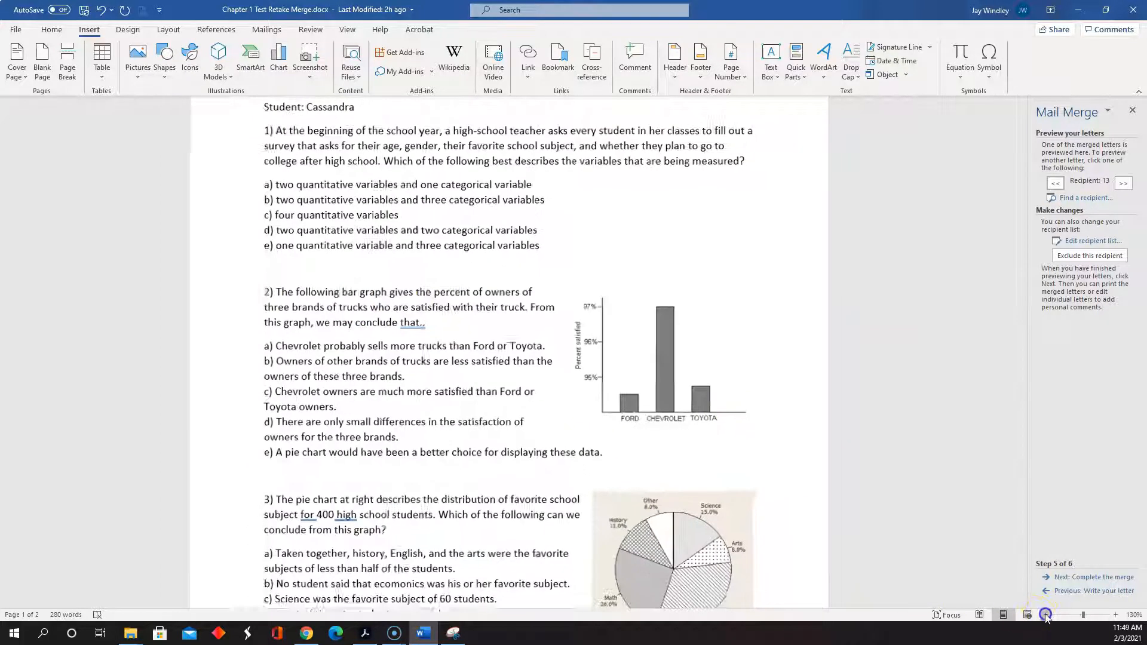
{"action": "left_click", "coordinate": [1045, 615]}
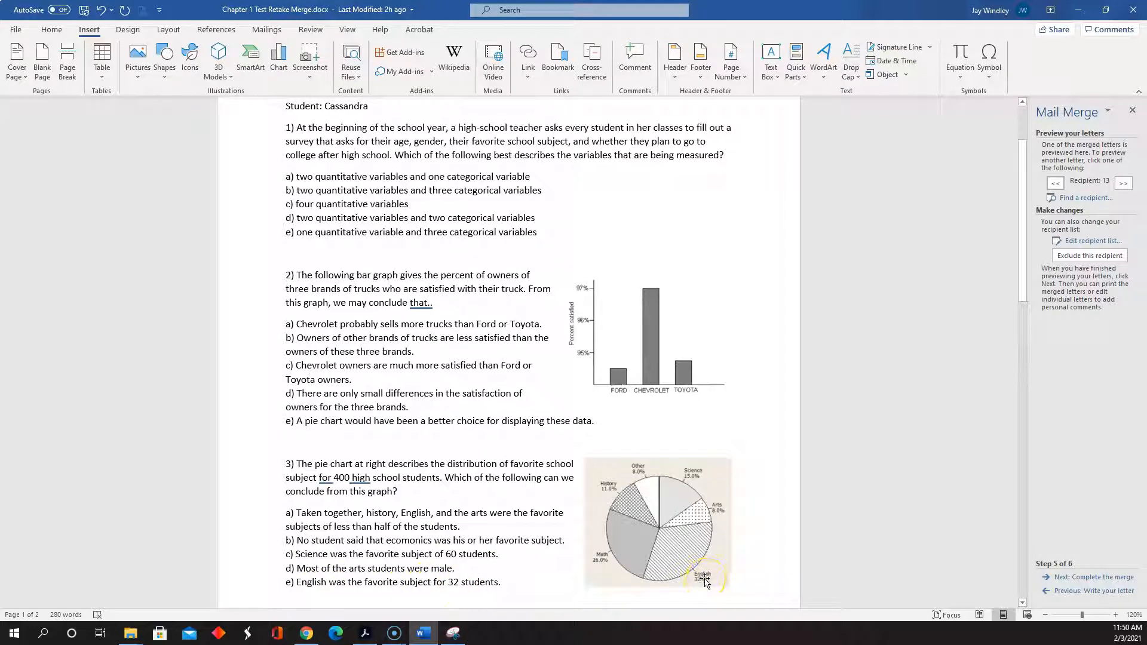
Step: Browse the merged letters back to recipient 1, comparing how the question wording and answer choices vary between students
{"action": "left_click", "coordinate": [1055, 184]}
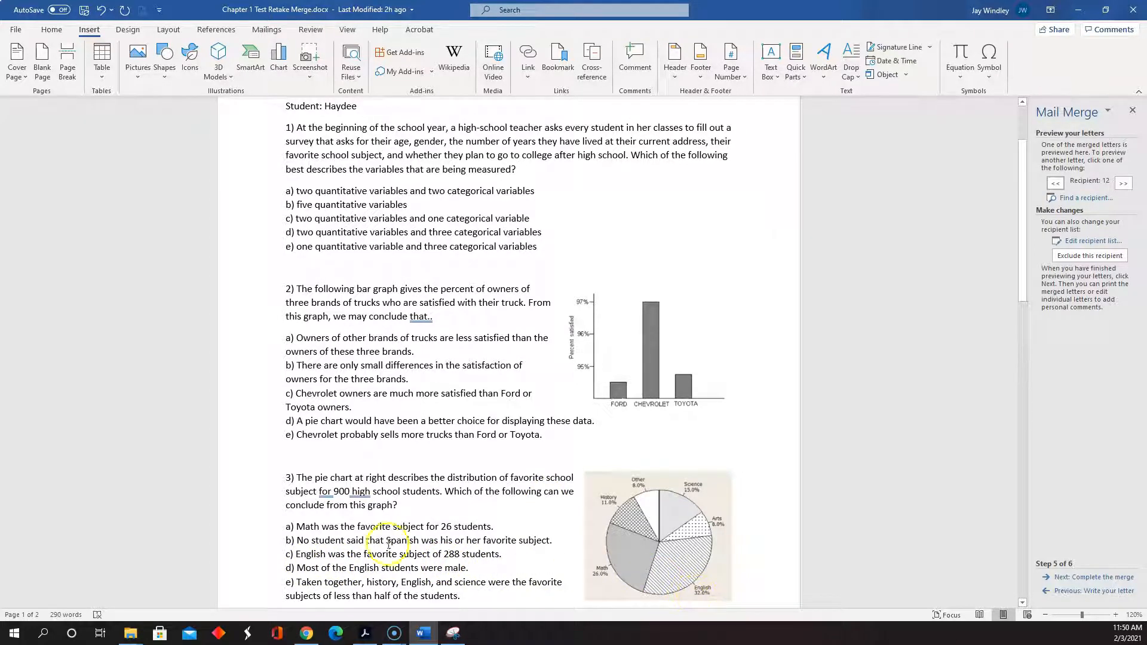
{"action": "left_click", "coordinate": [1124, 184]}
{"action": "left_click", "coordinate": [1055, 185]}
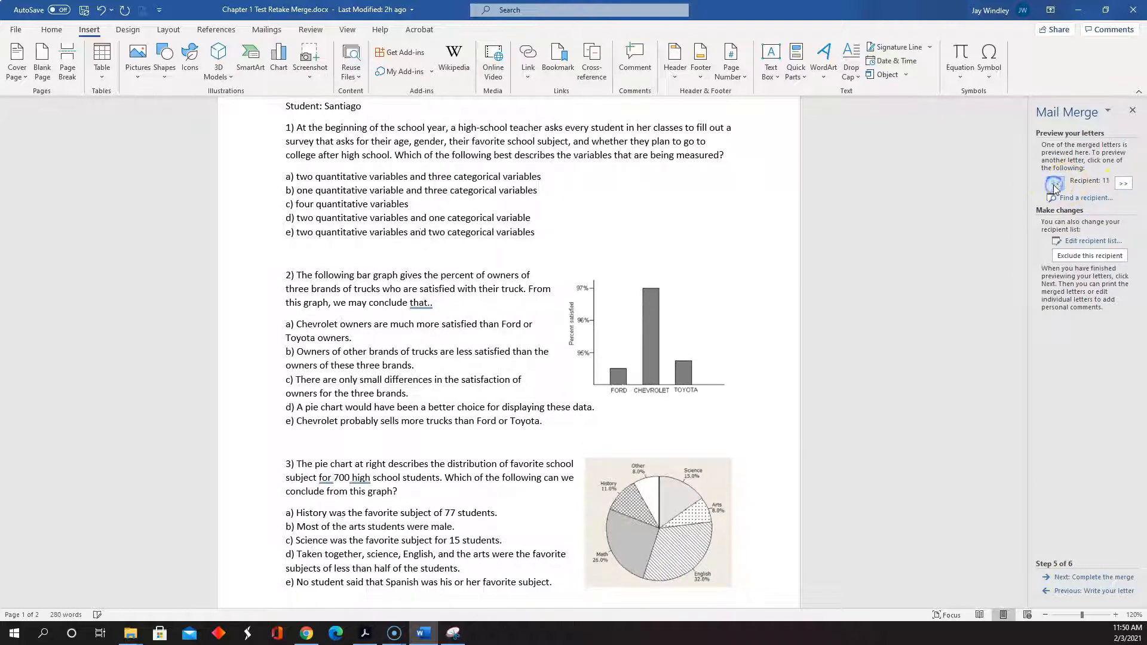
{"action": "left_click", "coordinate": [1055, 186]}
{"action": "left_click", "coordinate": [1055, 185]}
{"action": "left_click", "coordinate": [1054, 185]}
{"action": "left_click", "coordinate": [1055, 185]}
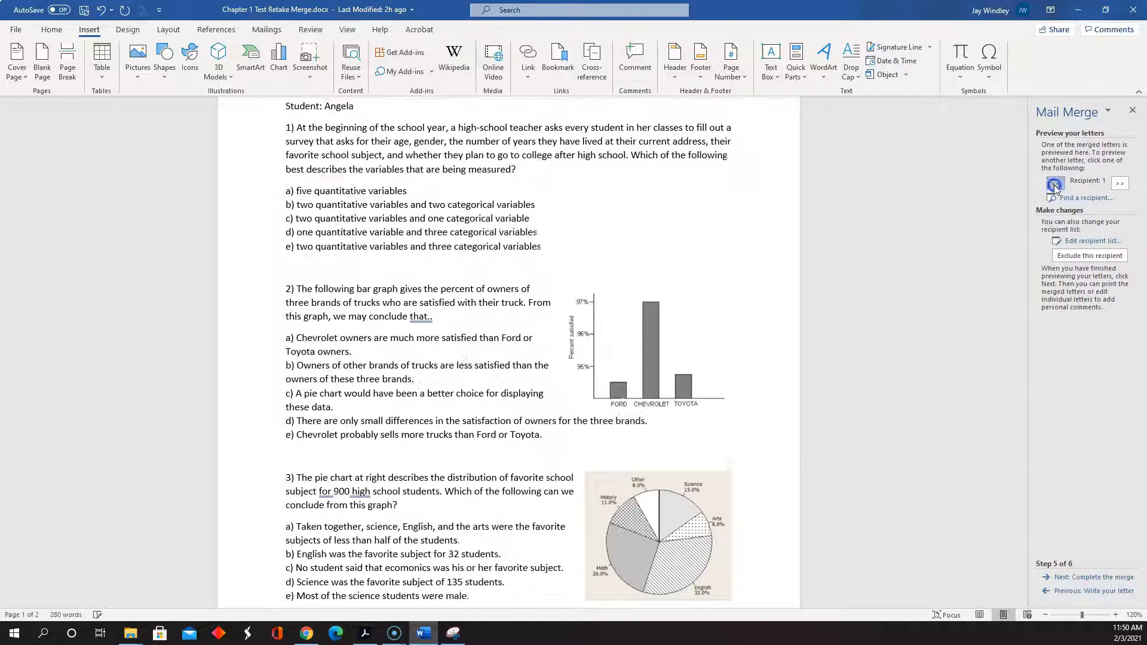
Step: Step forward through the merged letters to recipient 13, checking that question 3 and its pie chart fit on the first page
{"action": "scroll", "coordinate": [944, 282], "scroll_direction": "down", "scroll_amount": 4}
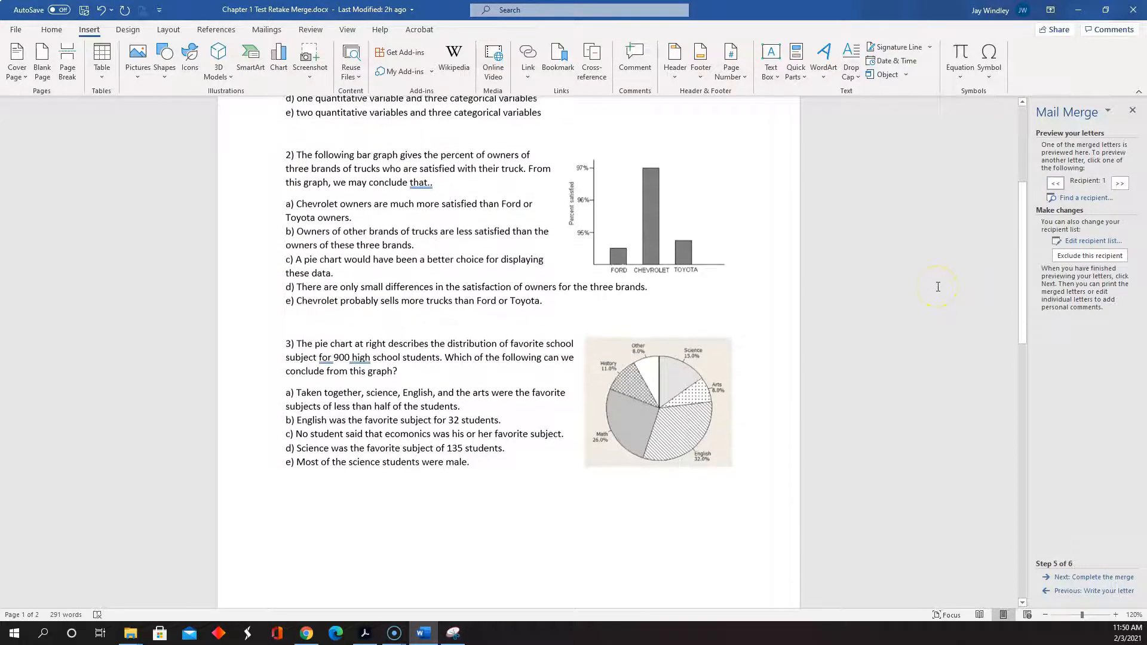
{"action": "left_click", "coordinate": [1120, 183]}
{"action": "left_click", "coordinate": [1120, 184]}
{"action": "left_click", "coordinate": [1119, 184]}
{"action": "left_click", "coordinate": [1120, 183]}
{"action": "left_click", "coordinate": [1119, 184]}
{"action": "left_click", "coordinate": [1121, 183]}
{"action": "left_click", "coordinate": [1121, 183]}
{"action": "left_click", "coordinate": [1121, 183]}
{"action": "left_click", "coordinate": [1121, 183]}
{"action": "left_click", "coordinate": [1121, 183]}
{"action": "left_click", "coordinate": [1121, 184]}
{"action": "left_click", "coordinate": [1121, 184]}
Step: Save the merge document and return to the answer choices of question 3
{"action": "left_click", "coordinate": [83, 10]}
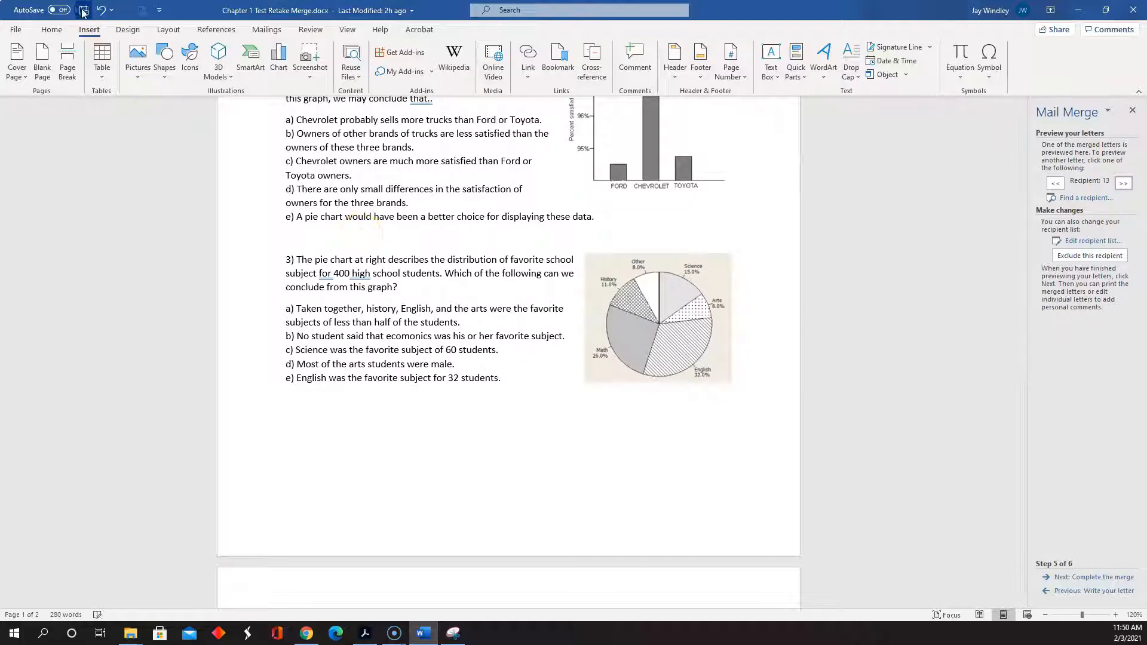
{"action": "scroll", "coordinate": [286, 435], "scroll_direction": "up", "scroll_amount": 3}
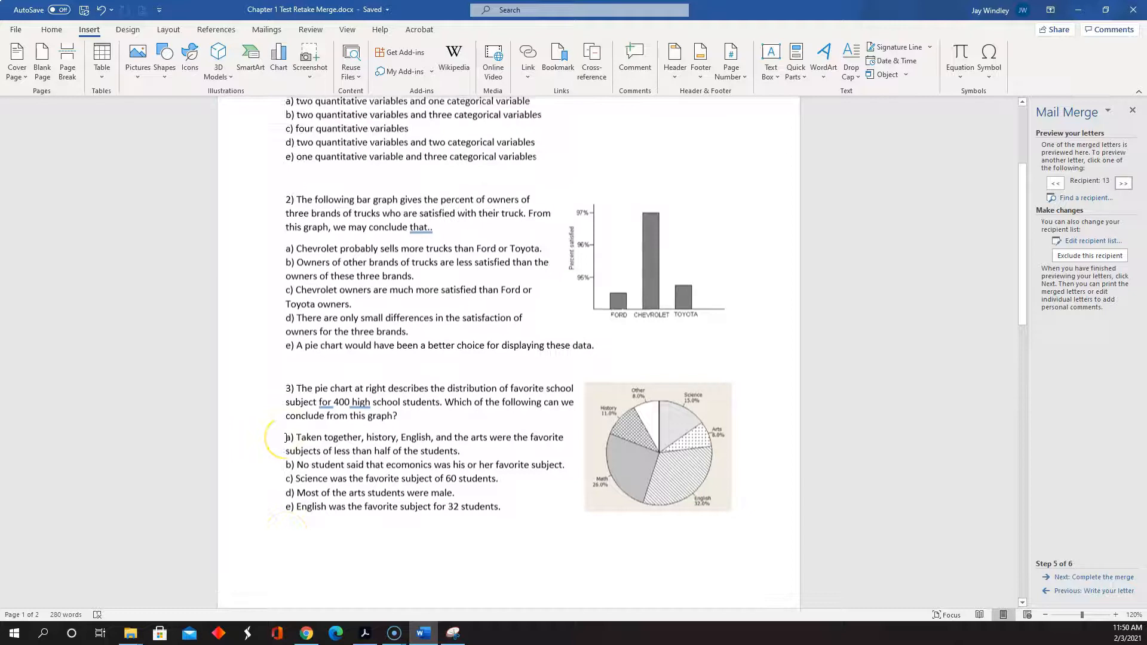